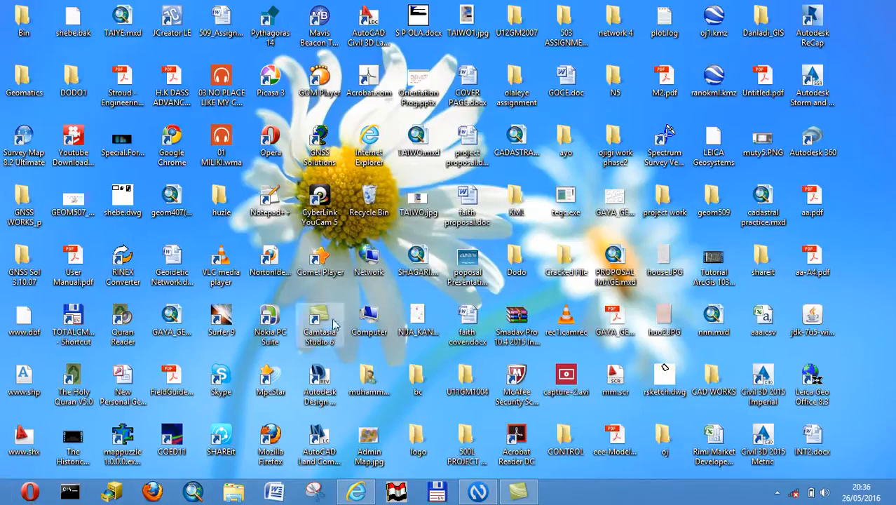
Launch Civil 3D 2015 Metric from the refreshed desktop and start a new drawing
right_click(849, 180)
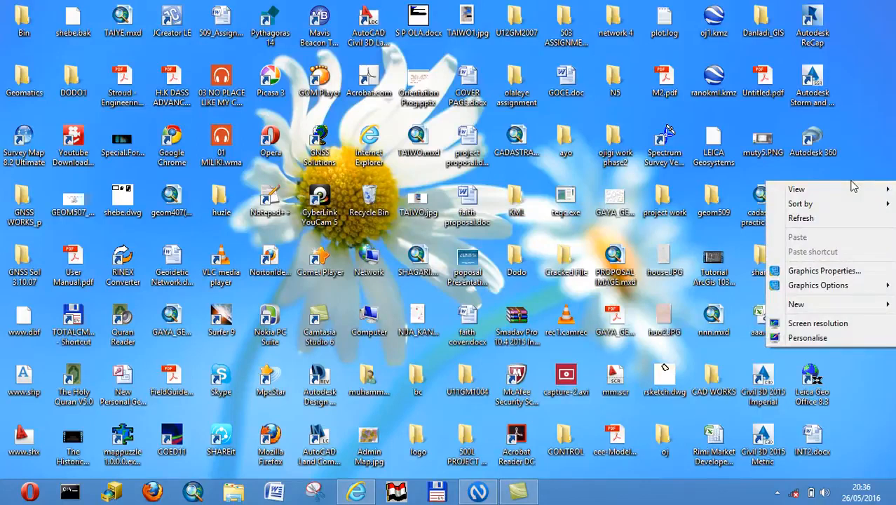
click(854, 222)
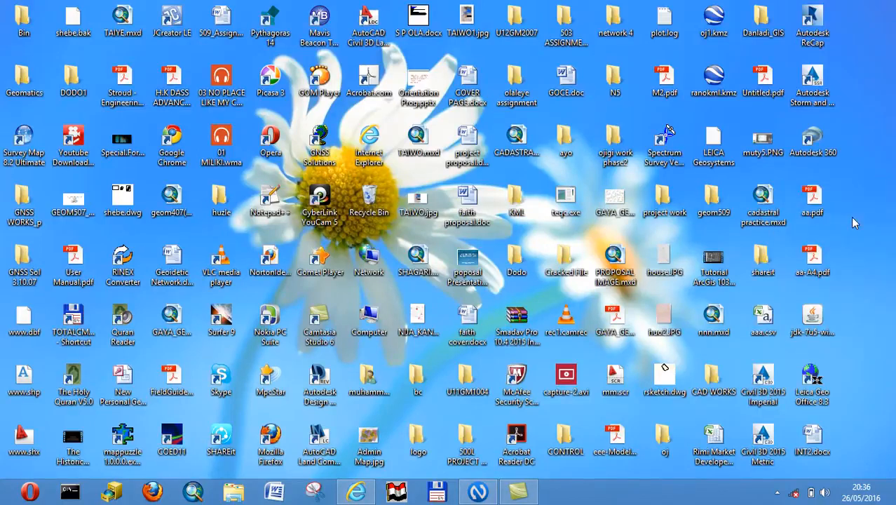
double_click(764, 438)
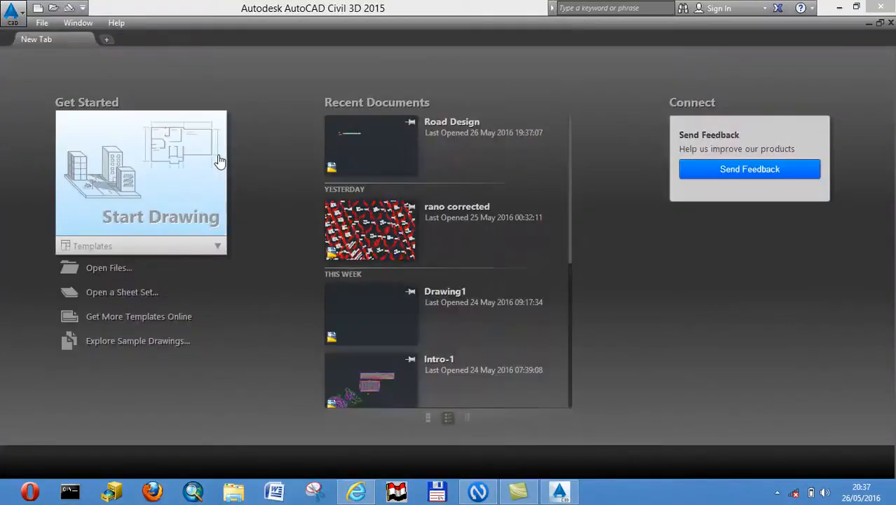
click(130, 173)
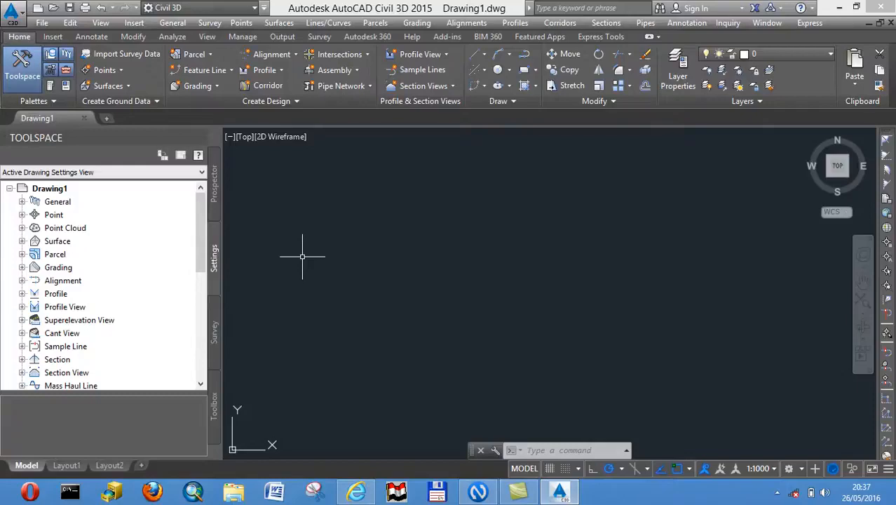
Set the drawing's zone category to Nigeria with the Minna coordinate system and apply the drawing settings
right_click(61, 191)
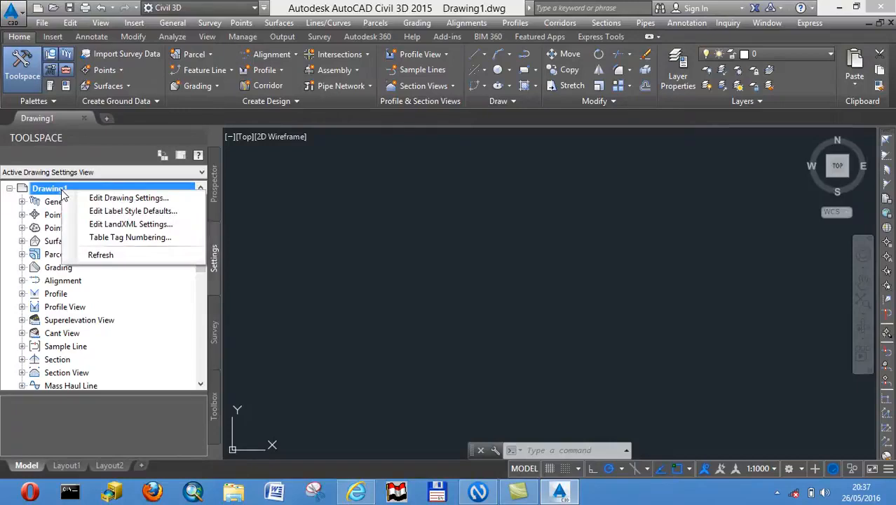
click(216, 260)
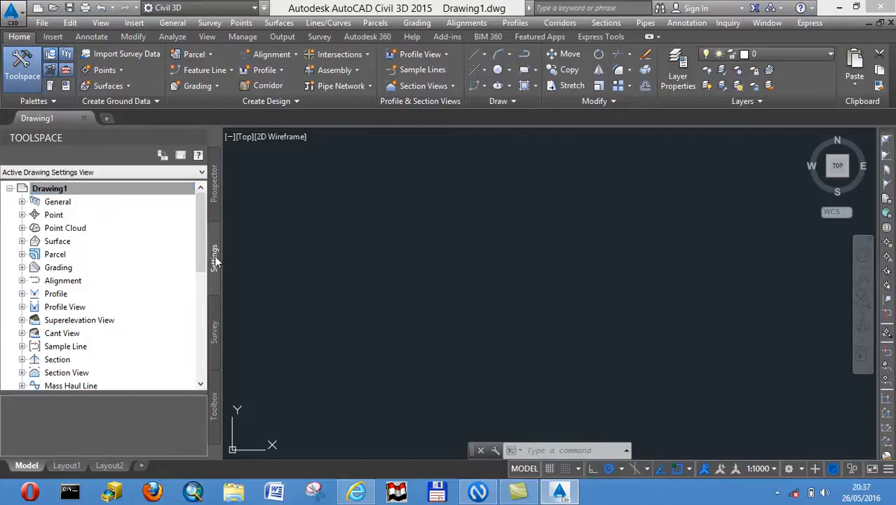
right_click(59, 191)
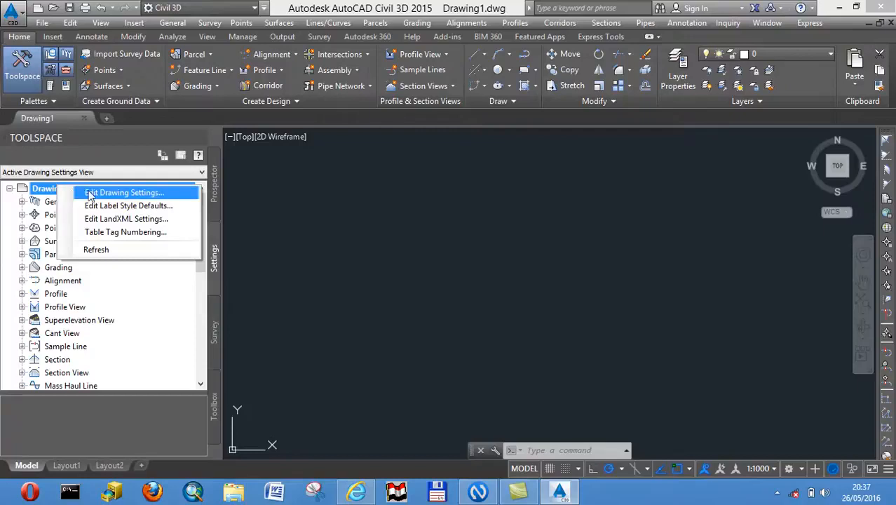
click(90, 193)
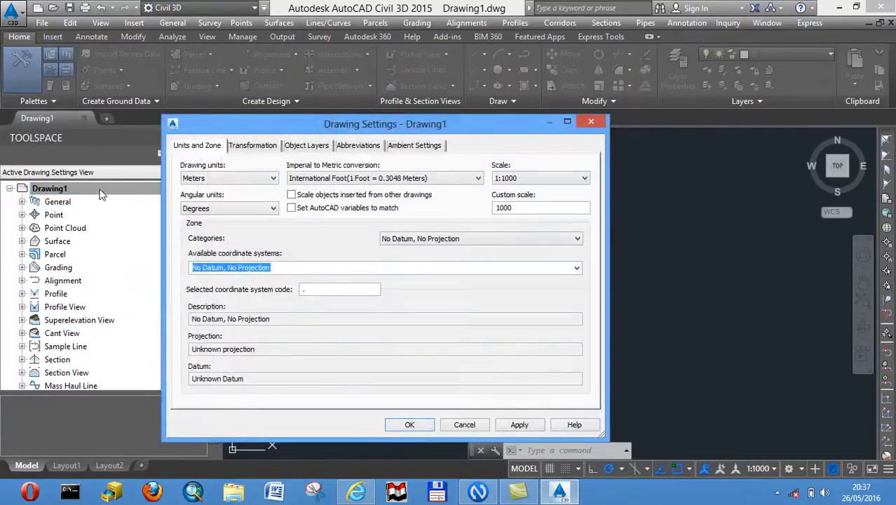
click(437, 239)
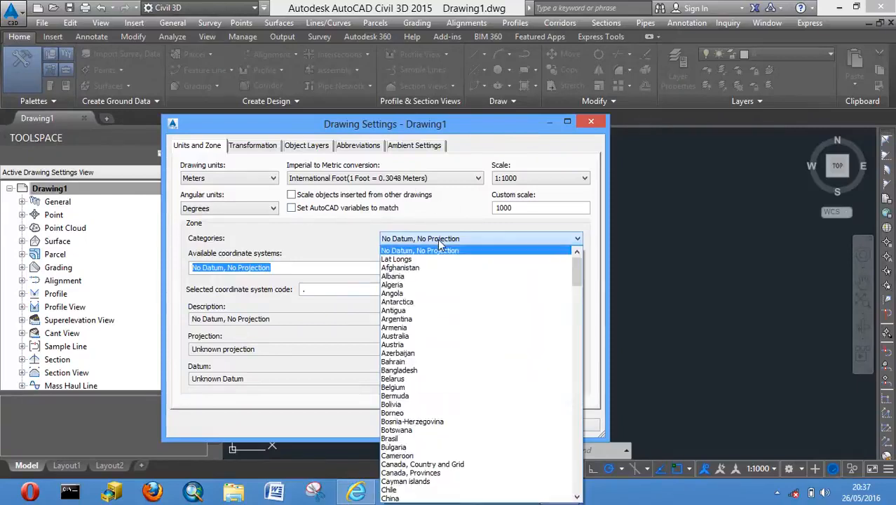
key(n)
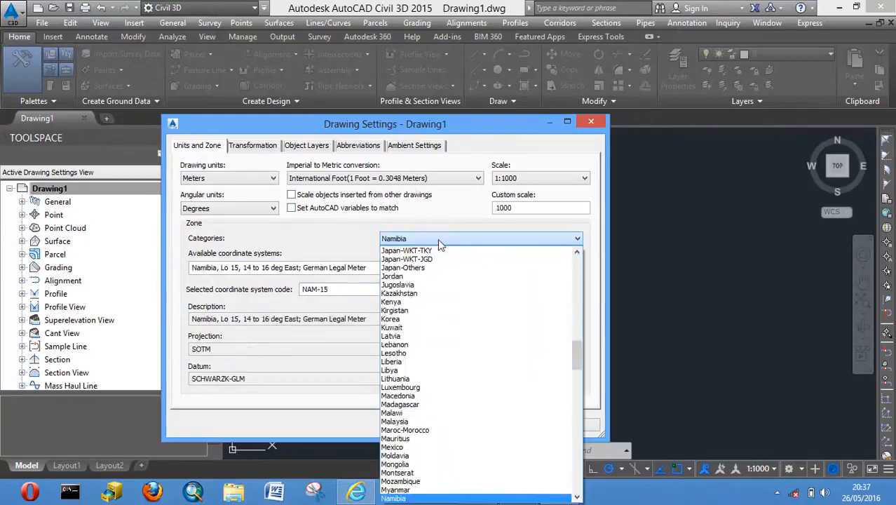
scroll(435, 346, down, 2)
scroll(435, 346, down, 1)
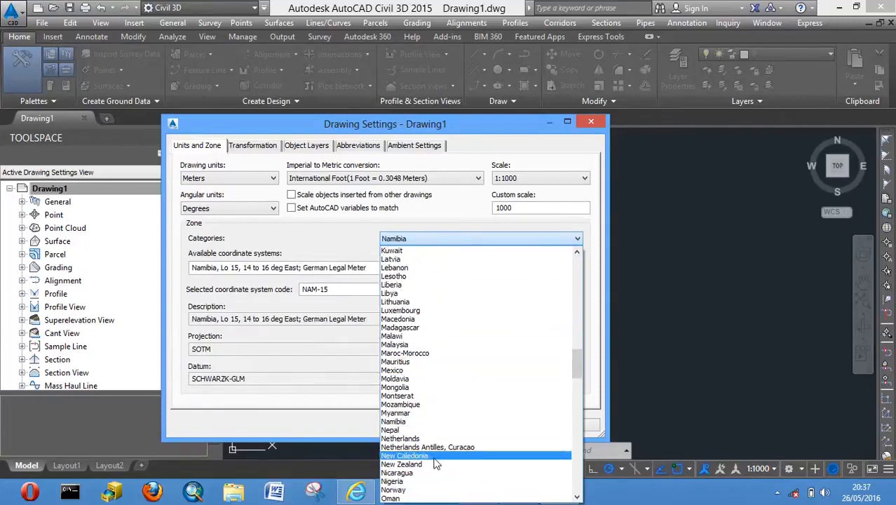
click(430, 483)
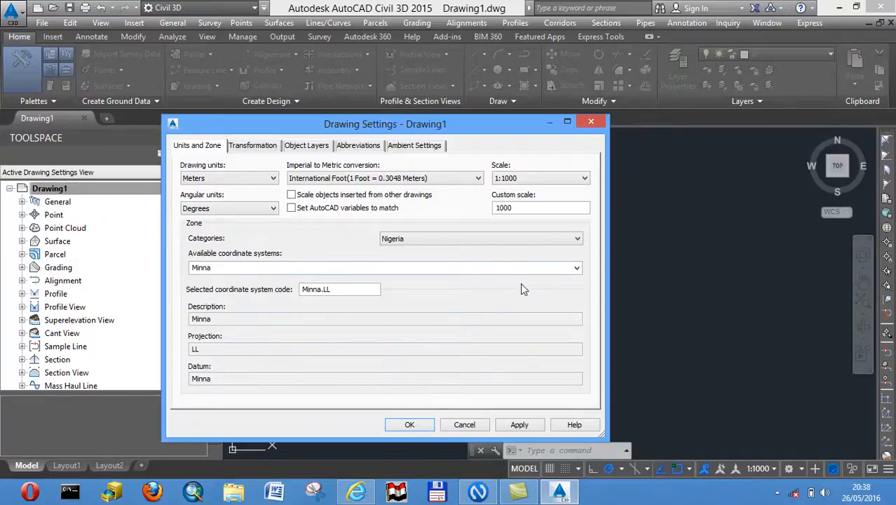
click(511, 428)
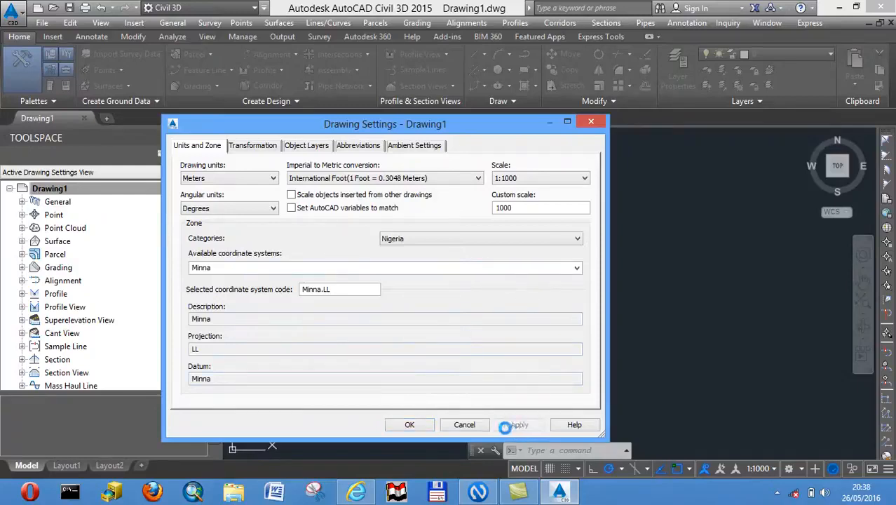
click(414, 425)
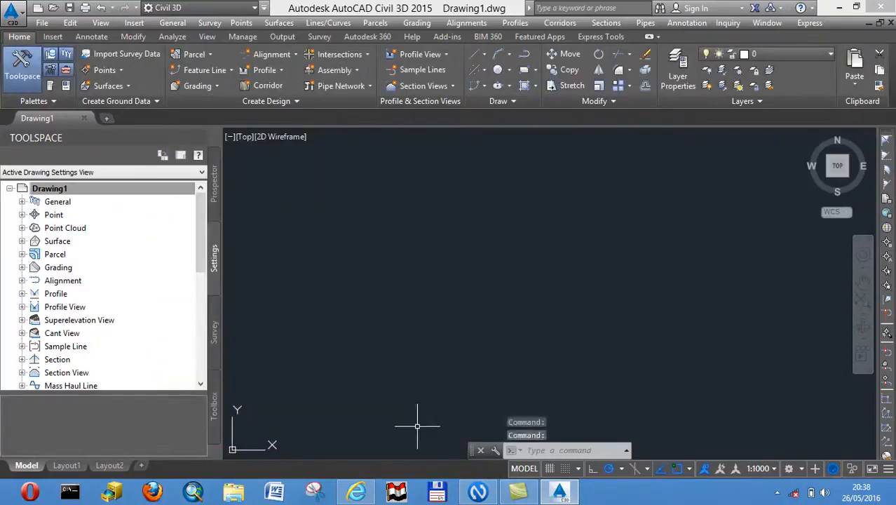
Start a point import with the point creation tools and look through the Desktop for a CSV source file
click(215, 196)
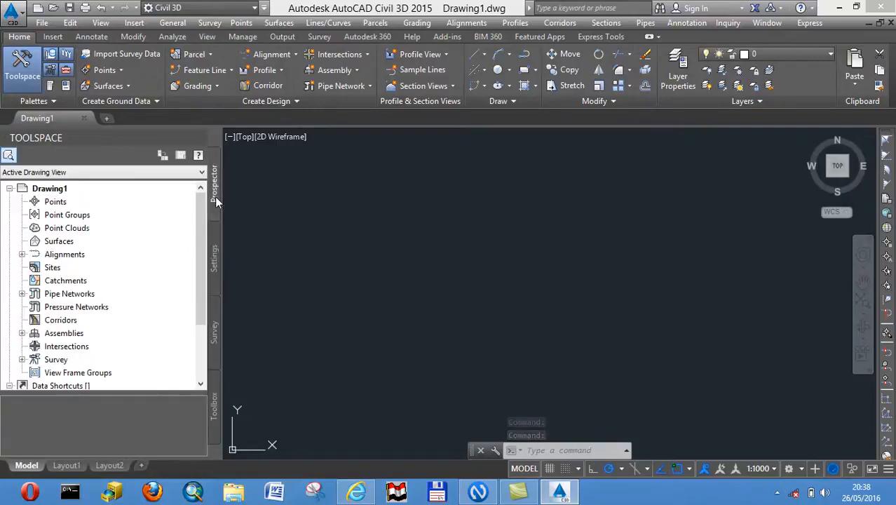
right_click(61, 204)
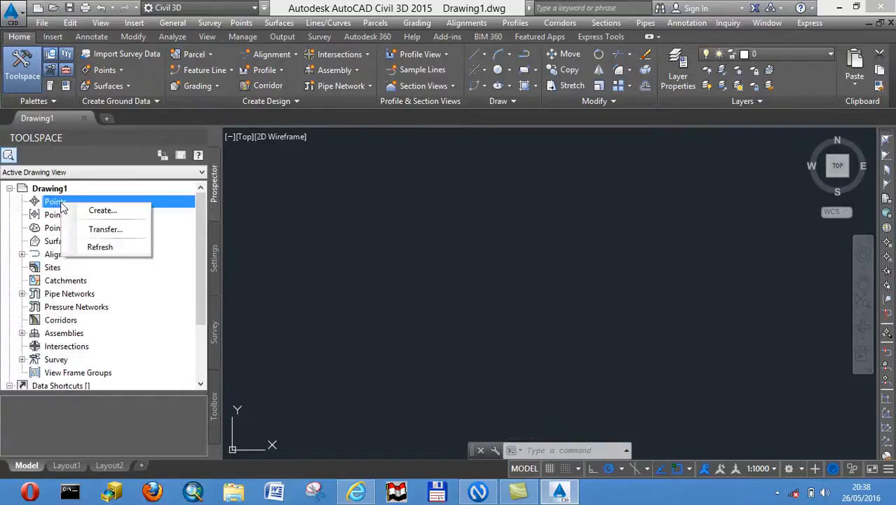
click(103, 212)
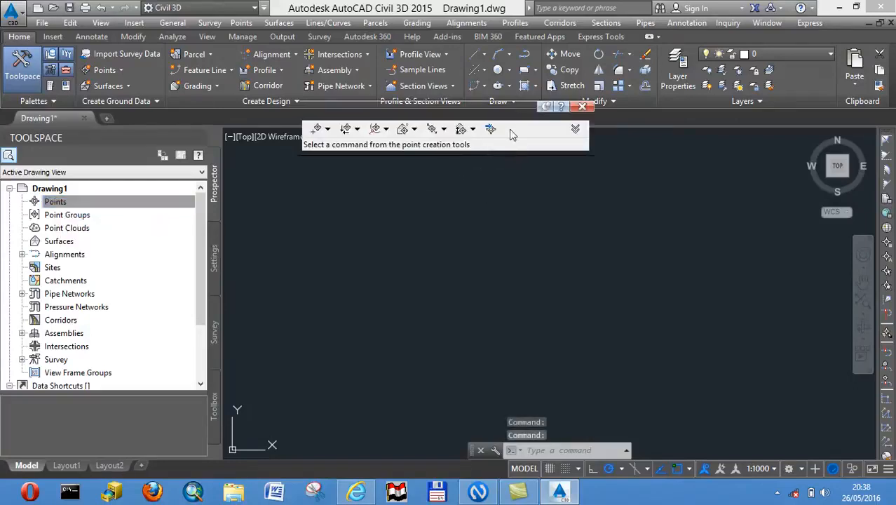
drag(485, 106, 428, 155)
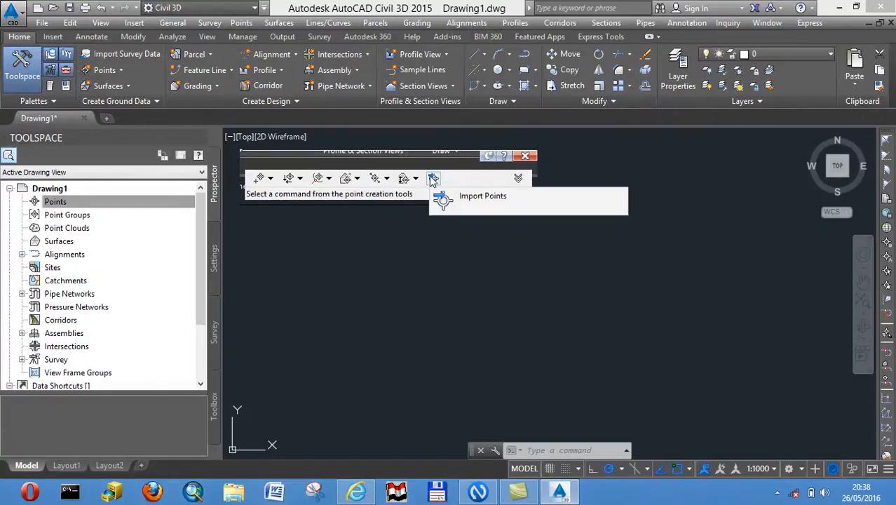
click(433, 179)
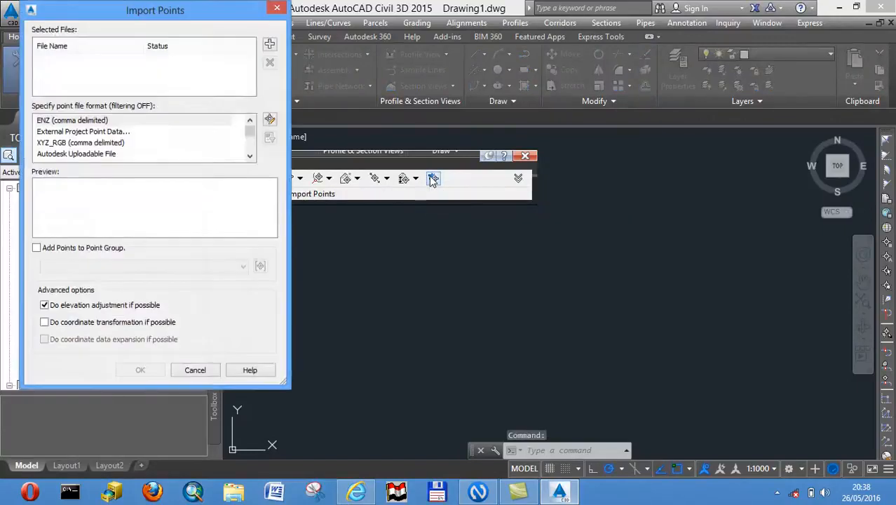
click(269, 47)
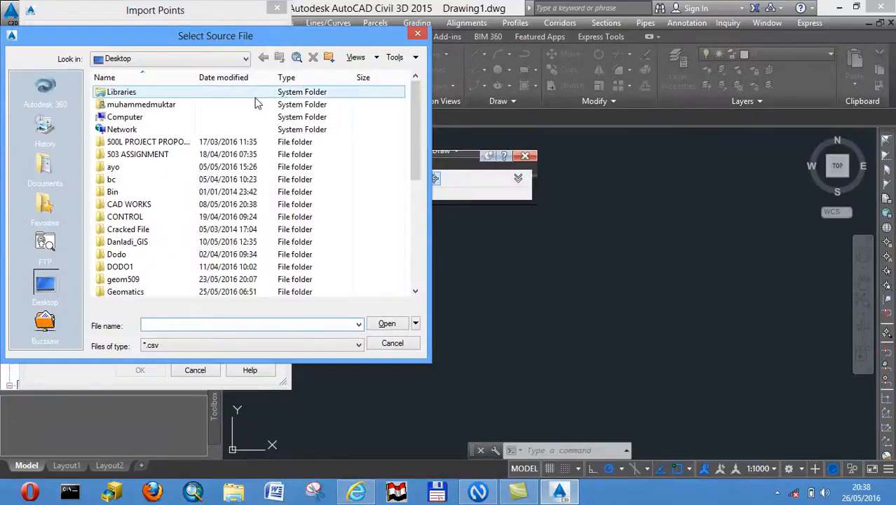
drag(415, 158, 410, 267)
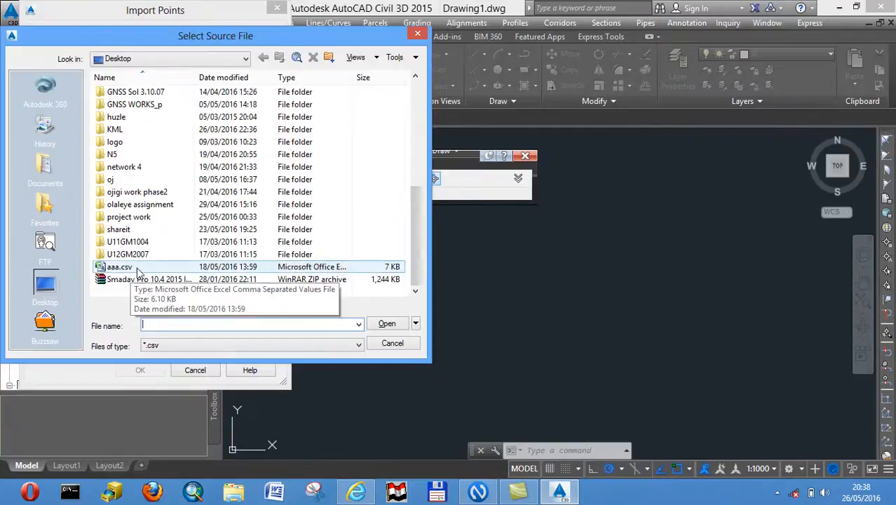
click(172, 59)
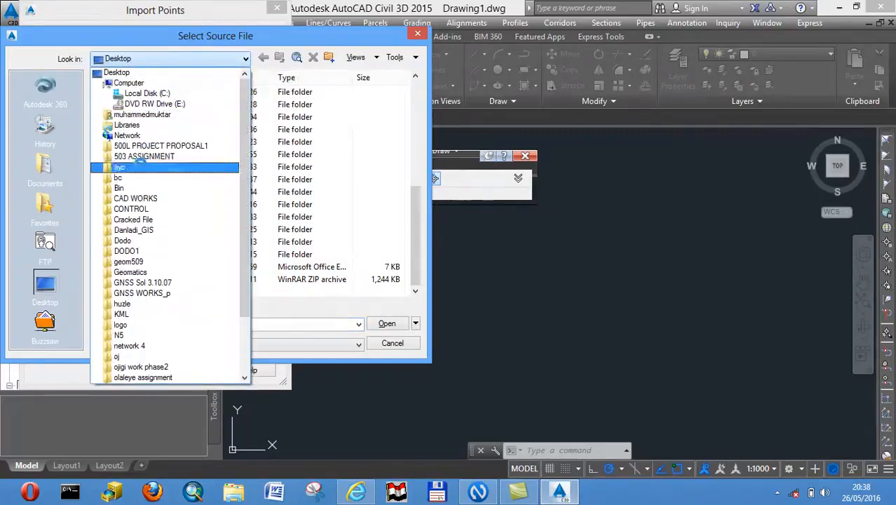
click(201, 73)
double_click(193, 105)
scroll(205, 180, down, 5)
scroll(216, 141, down, 2)
scroll(217, 143, up, 1)
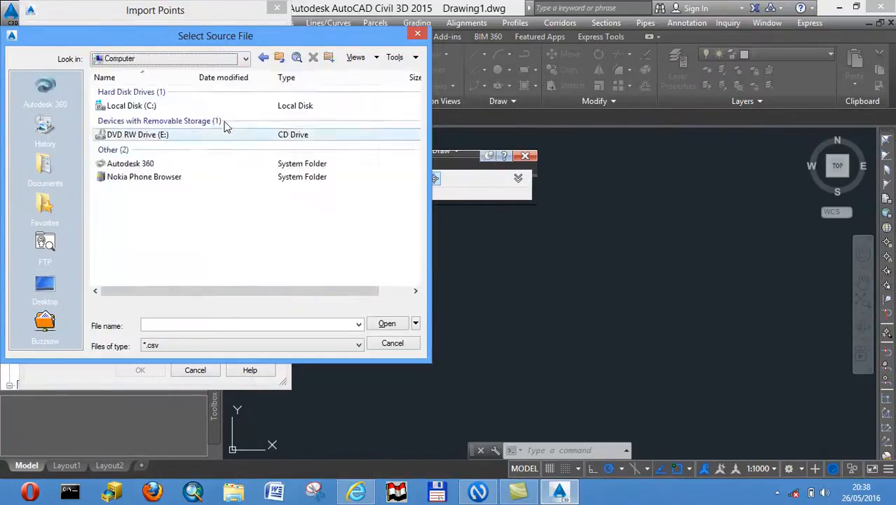
click(246, 59)
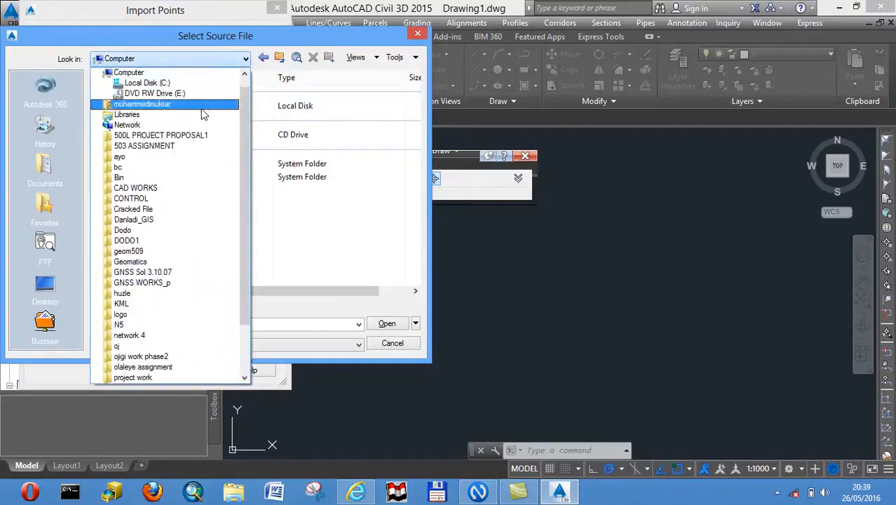
scroll(192, 149, up, 1)
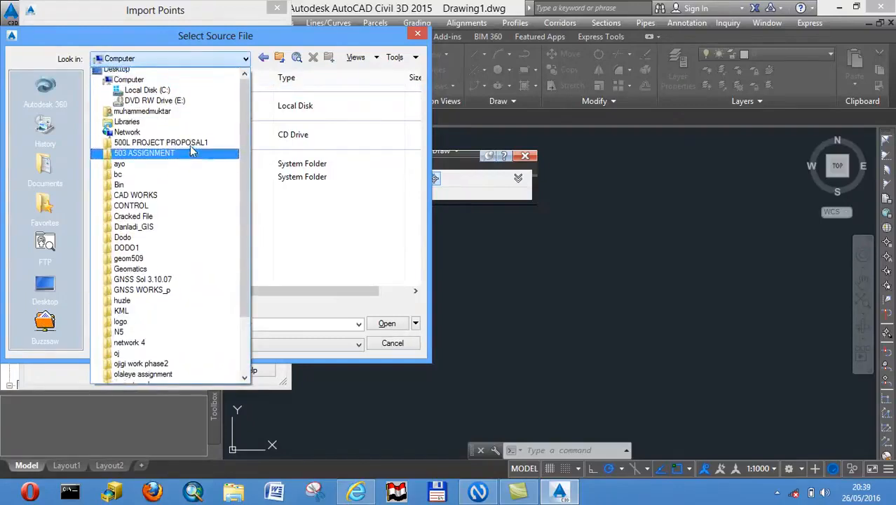
click(126, 73)
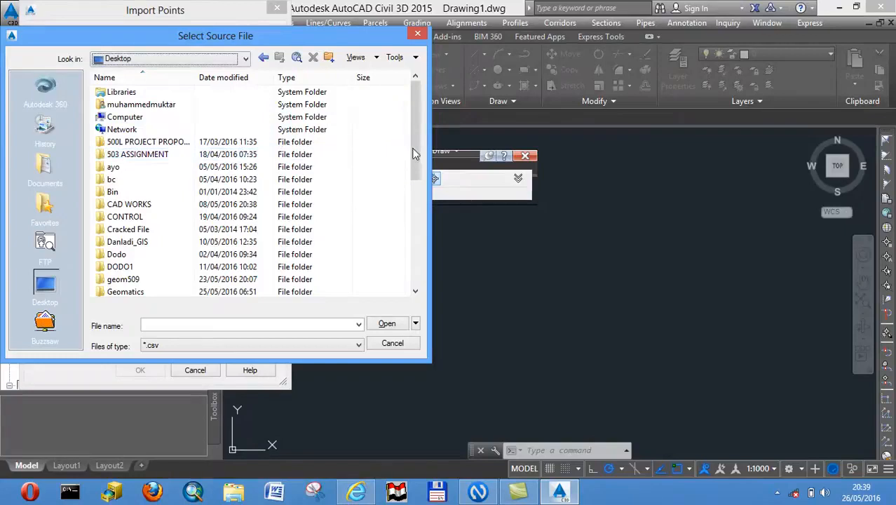
Import the points from aaa.csv on the Desktop in ENZ (comma delimited) format and close the point creation tools
drag(414, 154, 415, 257)
click(175, 268)
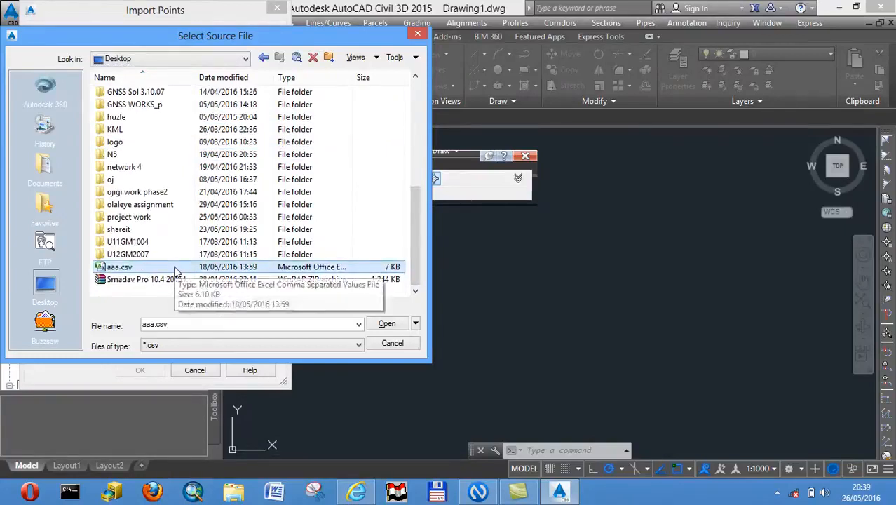
click(175, 268)
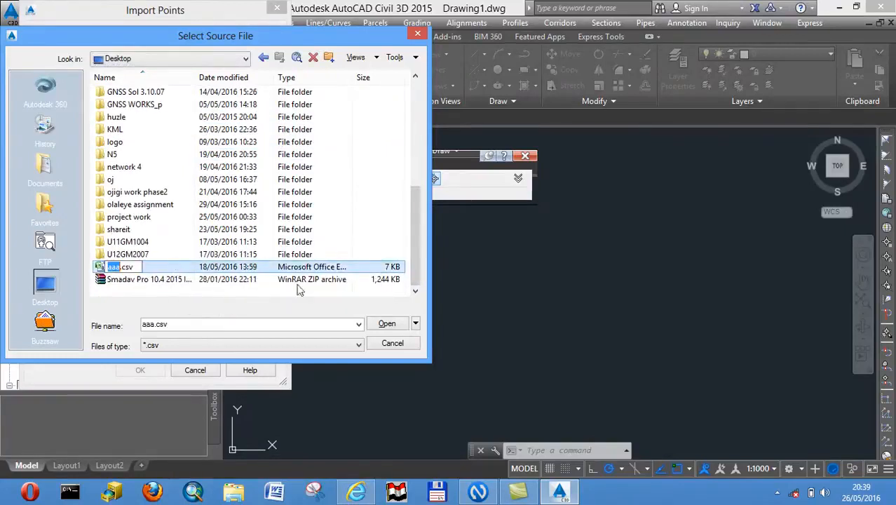
click(387, 327)
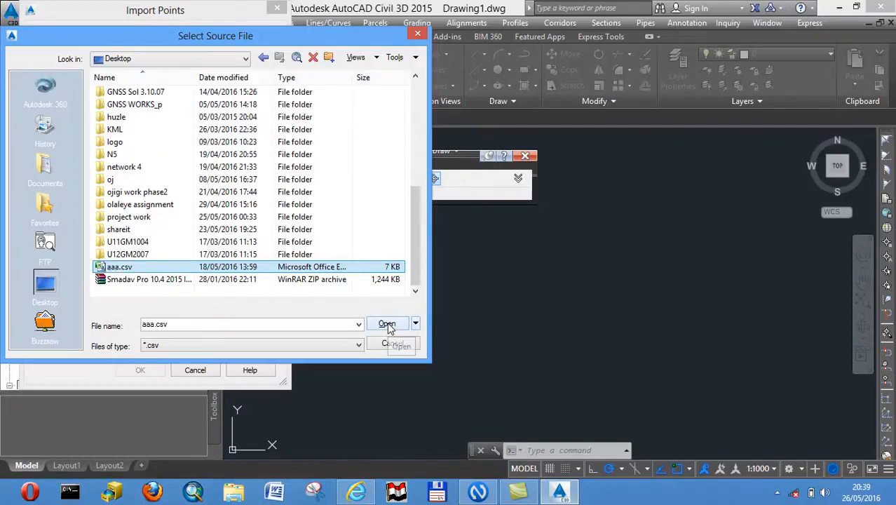
click(387, 324)
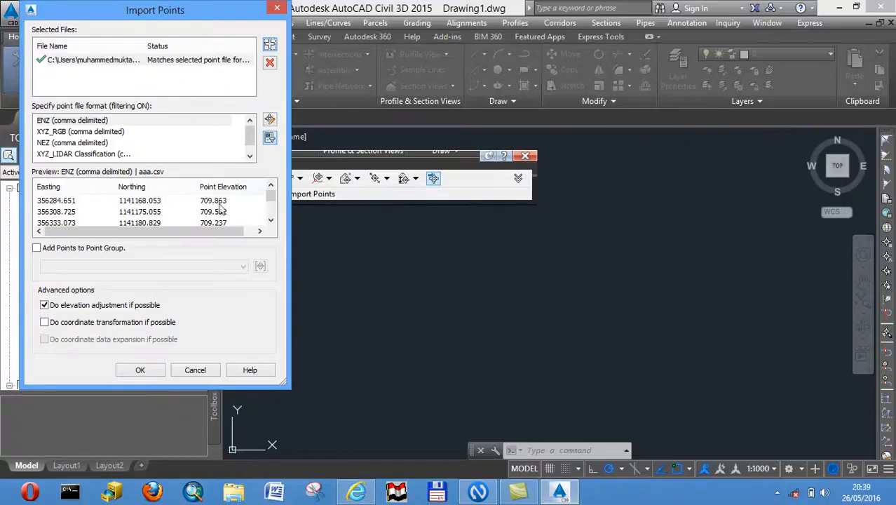
click(141, 372)
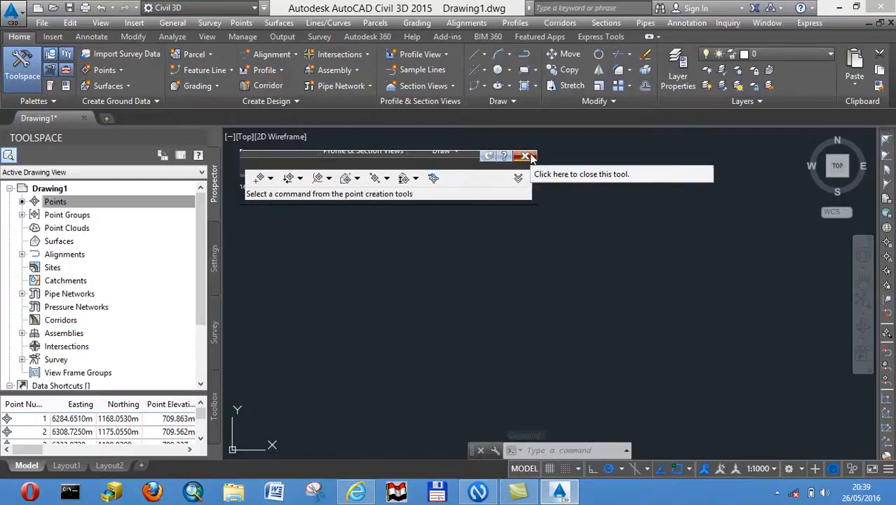
click(527, 157)
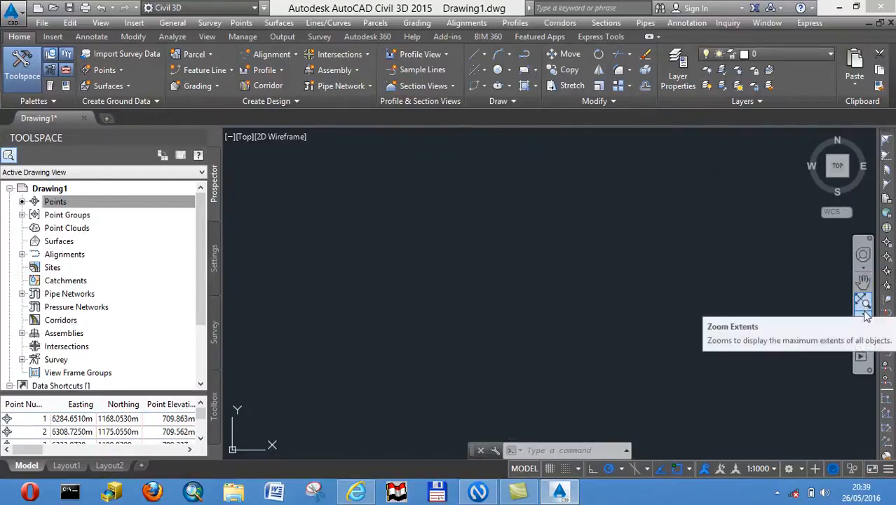
Zoom to the drawing extents and bring the imported line of points into view
click(868, 317)
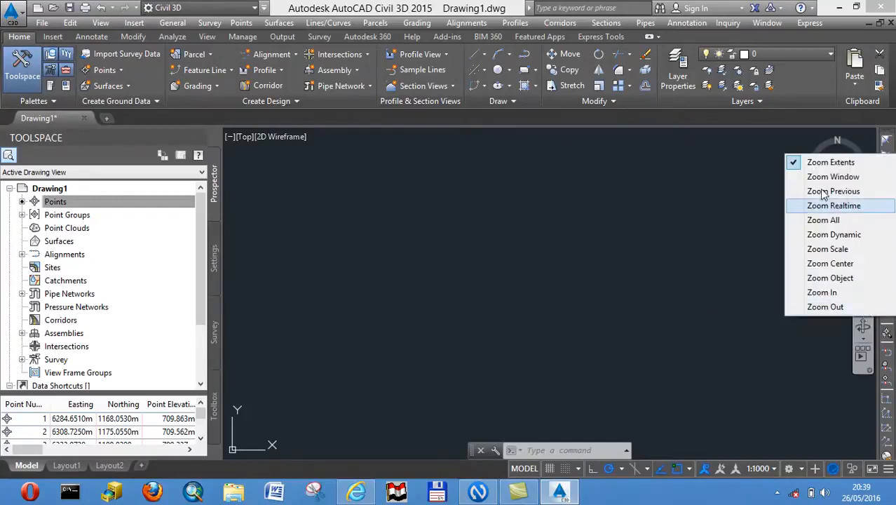
click(814, 162)
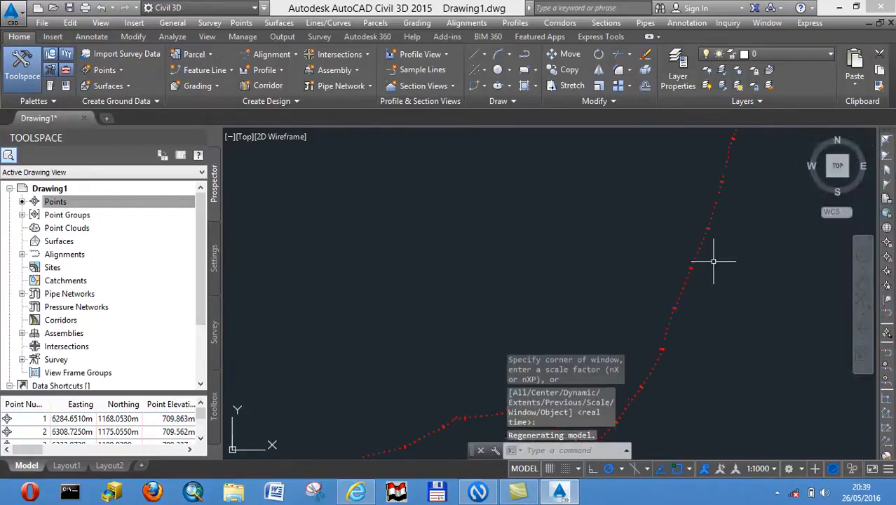
middle_drag(711, 299, 606, 281)
scroll(606, 280, up, 4)
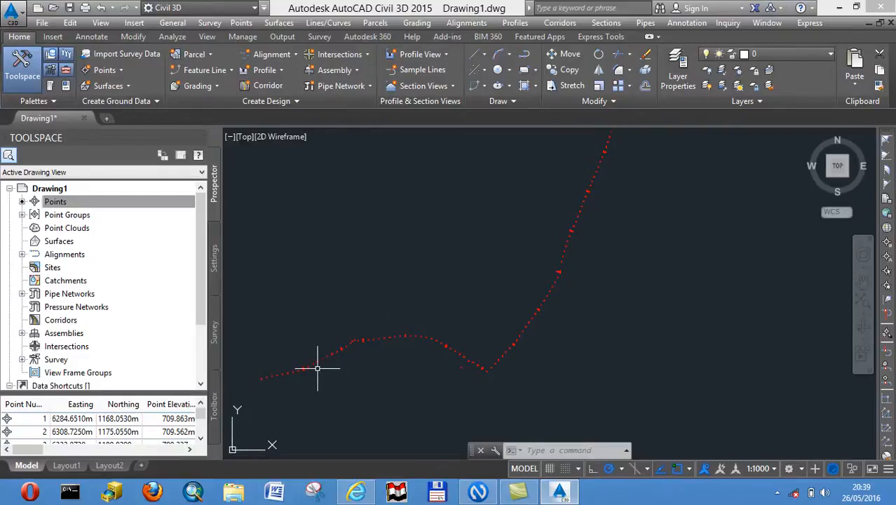
Start a polyline at the westernmost survey point and snap it to each successive point toward the first cross-section cluster
middle_drag(298, 343, 370, 320)
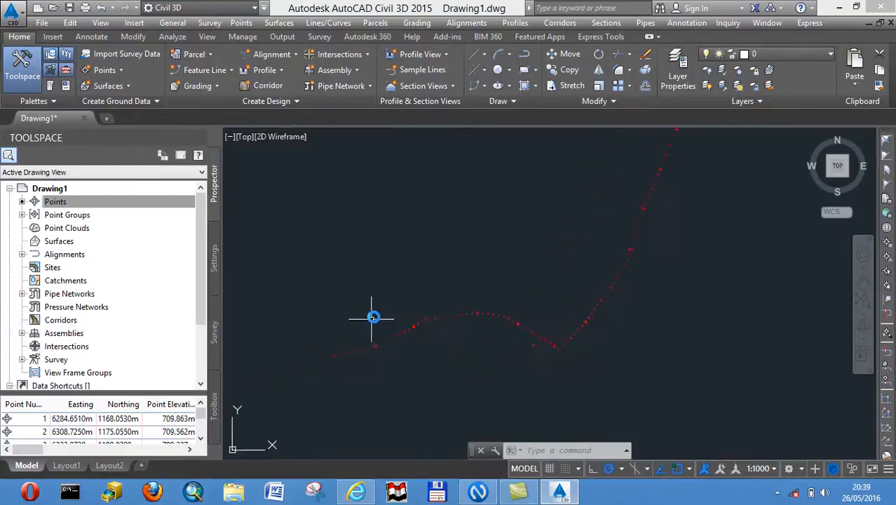
click(527, 56)
scroll(347, 361, up, 3)
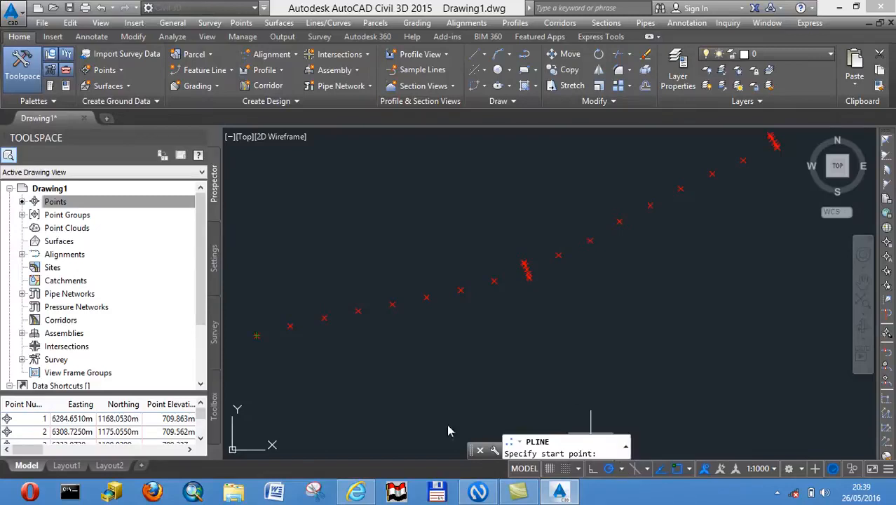
middle_drag(299, 357, 348, 345)
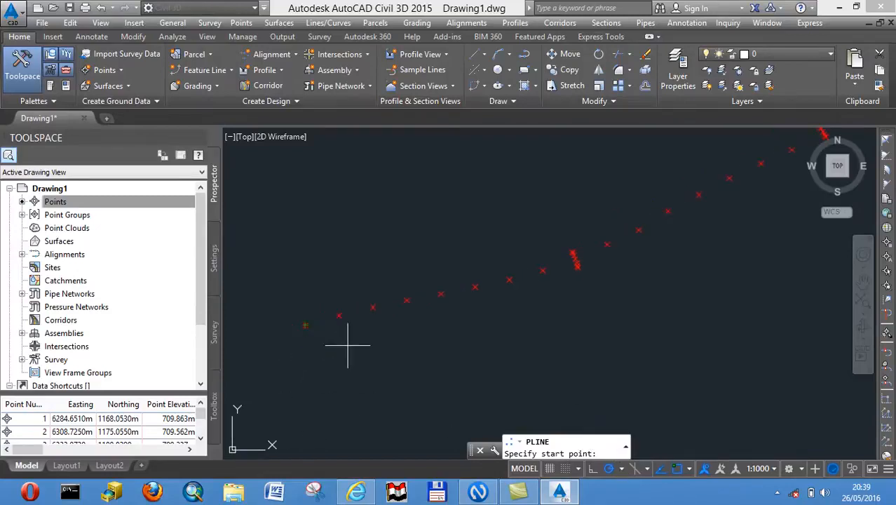
click(306, 324)
click(339, 316)
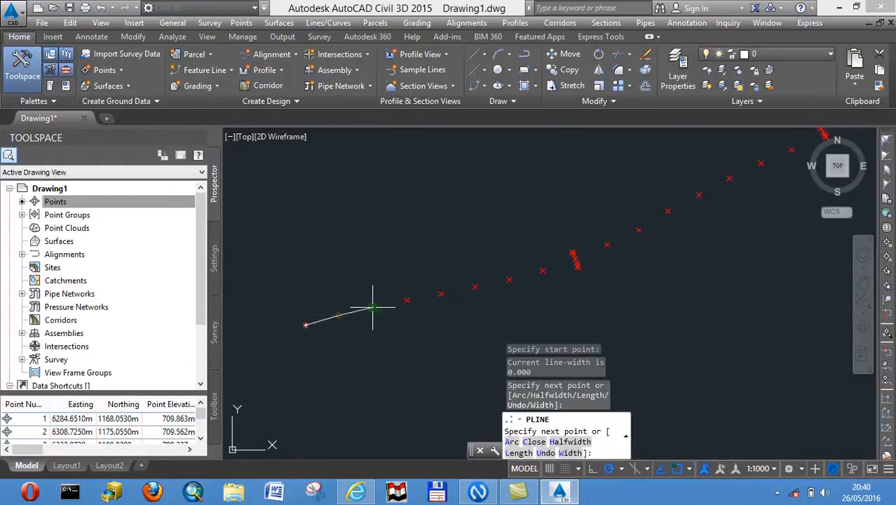
click(373, 306)
click(406, 300)
click(441, 294)
click(477, 287)
click(510, 280)
Continue the polyline through the middle of the first cross-section cluster and along the single points leading northeast to the second cluster
scroll(540, 267, up, 6)
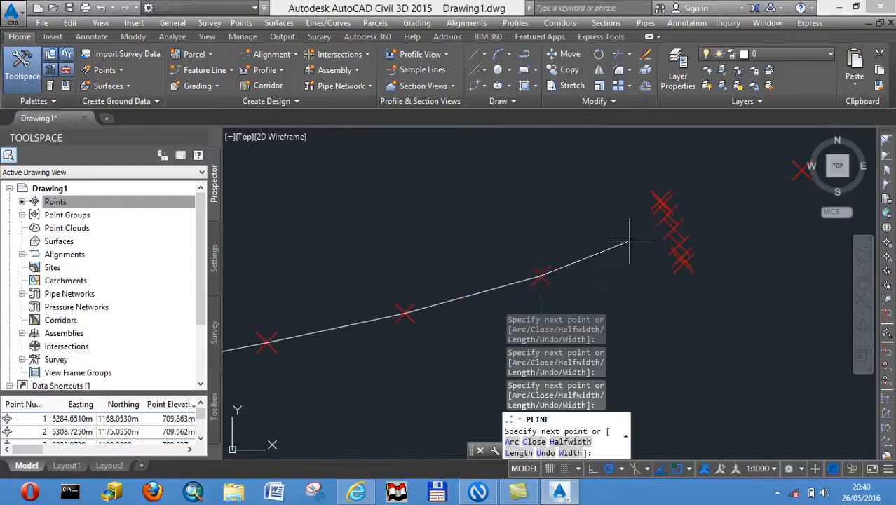
click(673, 227)
middle_drag(674, 228, 486, 305)
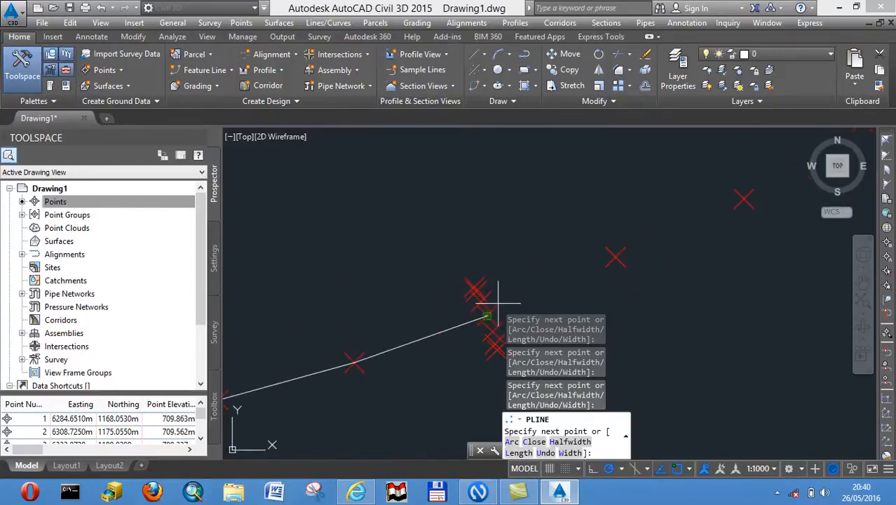
click(746, 200)
scroll(746, 199, down, 6)
middle_drag(746, 199, 596, 243)
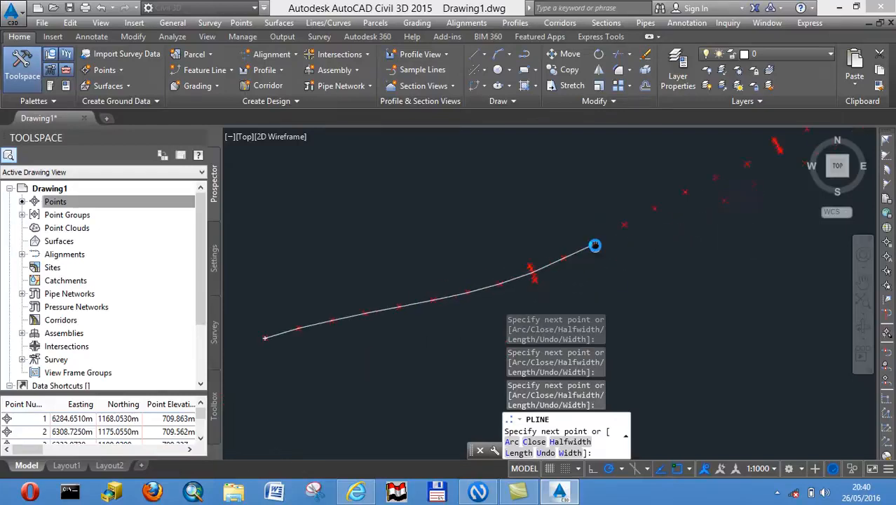
click(623, 224)
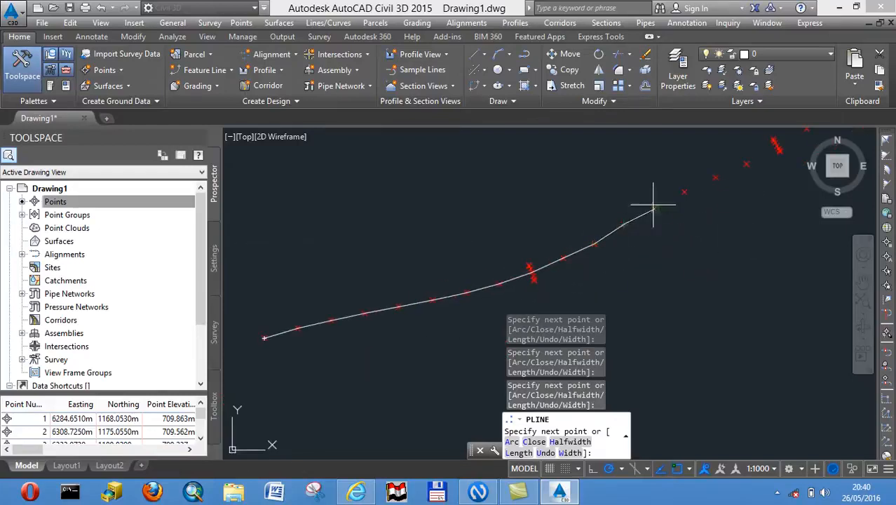
click(685, 192)
click(716, 178)
click(746, 164)
Extend the polyline through the centre of the second cross-section cluster and the single points before the third cluster
middle_drag(746, 164, 594, 237)
scroll(600, 225, up, 6)
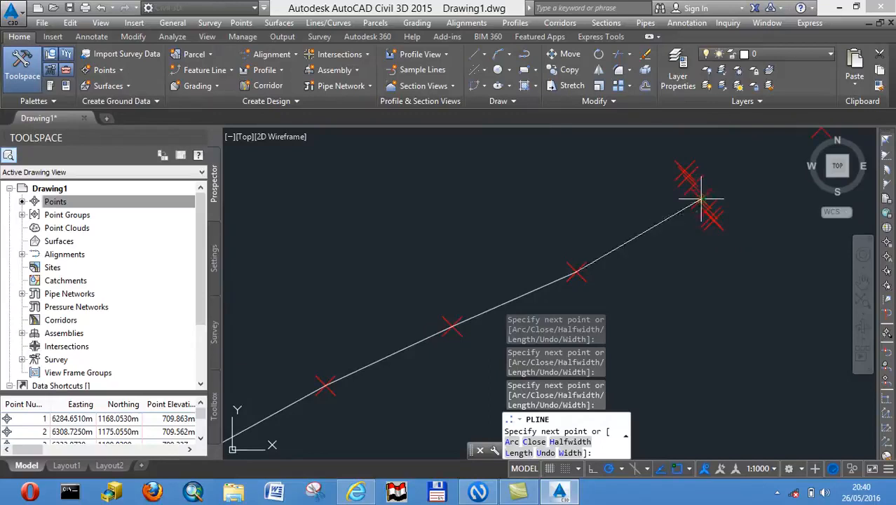
middle_drag(702, 199, 552, 248)
scroll(558, 242, down, 4)
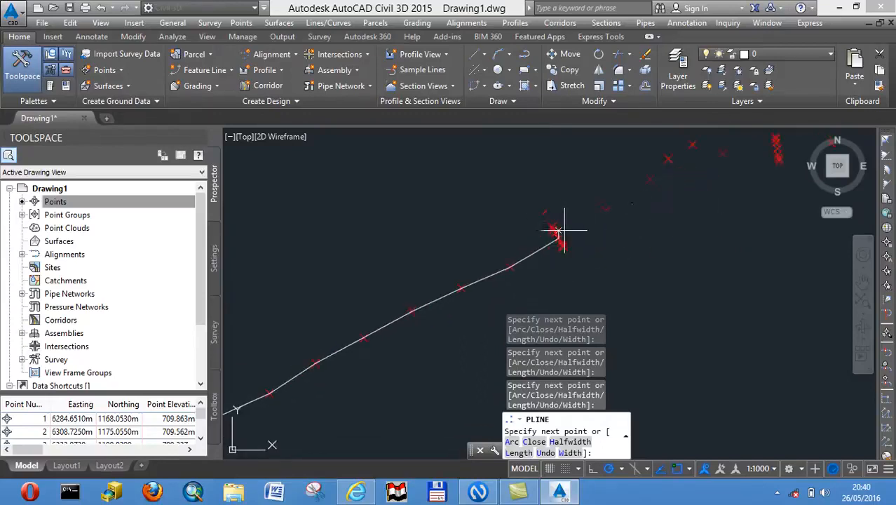
click(606, 209)
click(651, 179)
click(667, 159)
click(693, 144)
click(722, 153)
Carry the polyline through the middle of the third cross-section cluster and eastward along the points up to the fourth cluster
middle_drag(723, 154, 488, 224)
scroll(516, 226, up, 5)
middle_drag(667, 211, 430, 226)
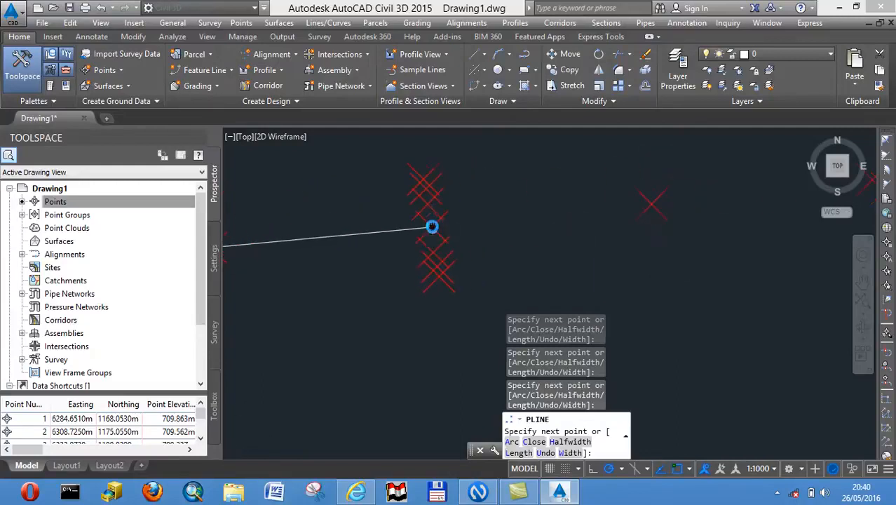
click(651, 204)
scroll(652, 204, down, 4)
click(704, 198)
click(758, 190)
middle_drag(758, 191, 509, 244)
click(569, 239)
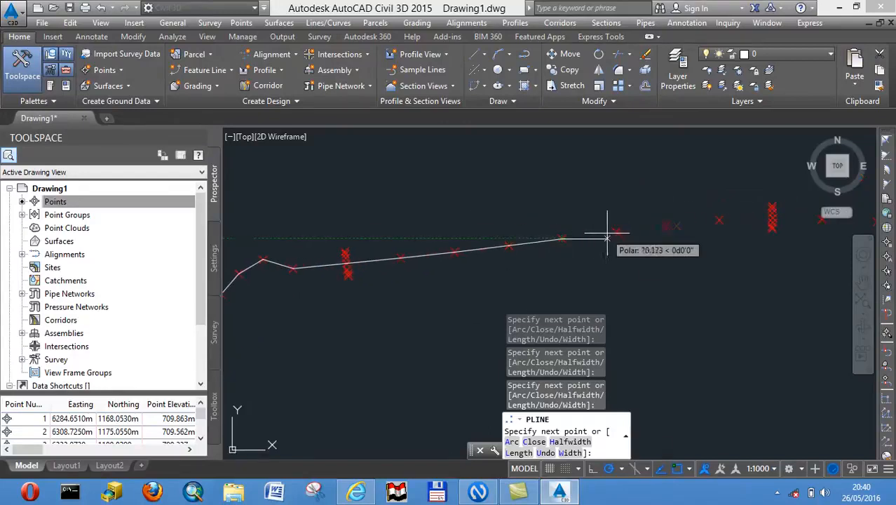
click(615, 231)
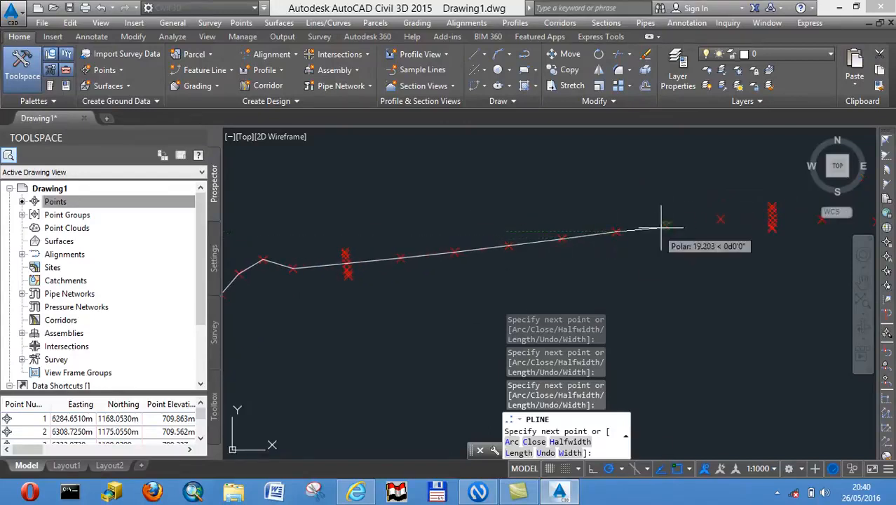
click(666, 226)
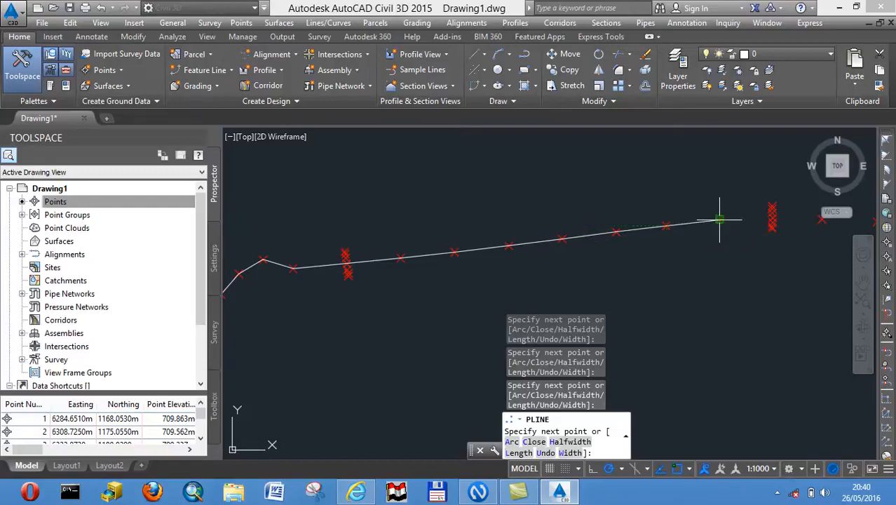
click(720, 220)
Continue the polyline through the centre of the fourth cross-section cluster and the next points to its east
middle_drag(720, 219, 556, 256)
scroll(588, 256, up, 5)
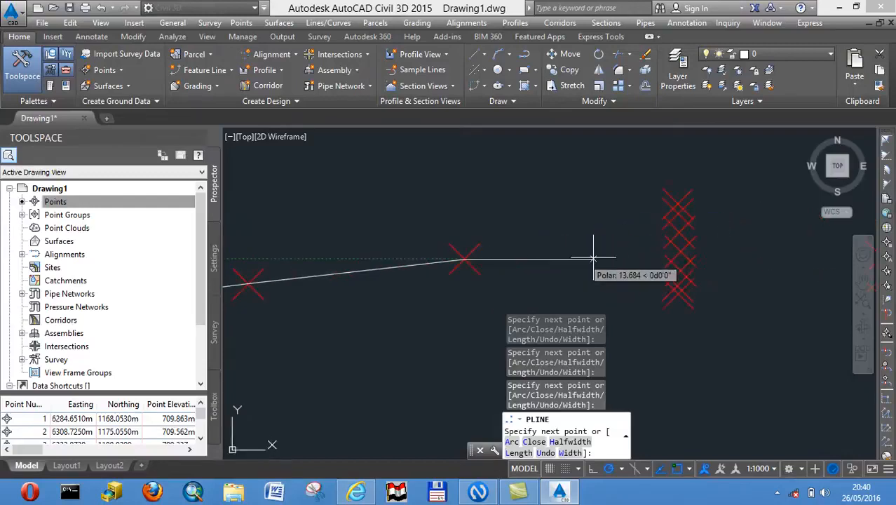
click(681, 251)
middle_drag(690, 250, 412, 259)
click(600, 267)
middle_drag(600, 267, 406, 266)
click(635, 277)
scroll(754, 291, down, 4)
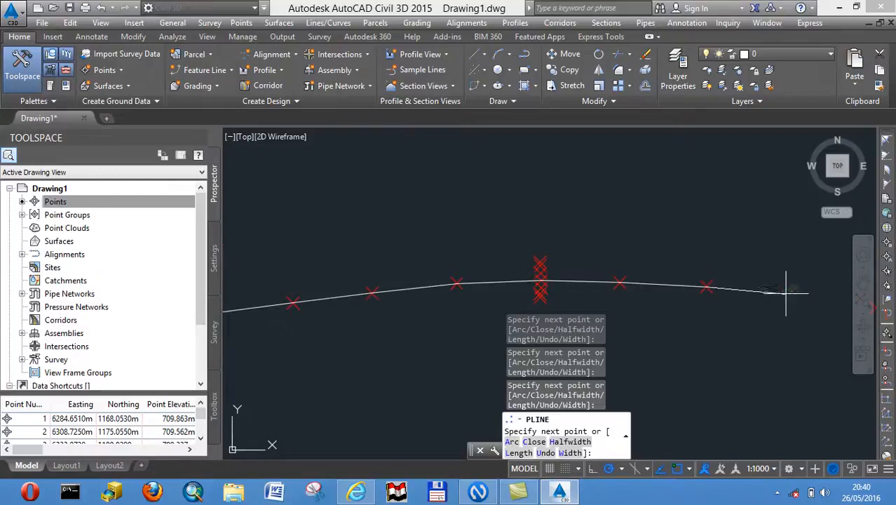
Snap the polyline to the points curving southeast, ending at the last single point before the fifth cross-section cluster
mouse_move(786, 291)
middle_down()
mouse_move(416, 248)
mouse_move(505, 269)
middle_up()
click(504, 267)
click(587, 286)
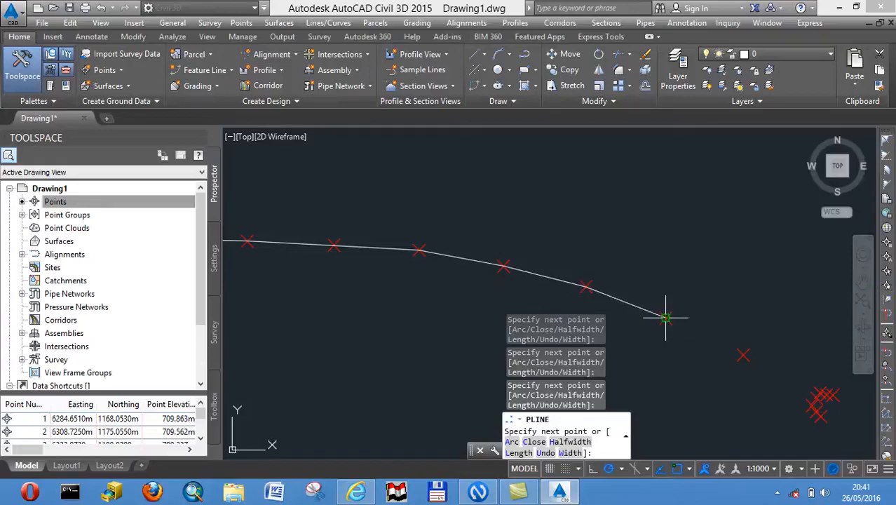
click(665, 318)
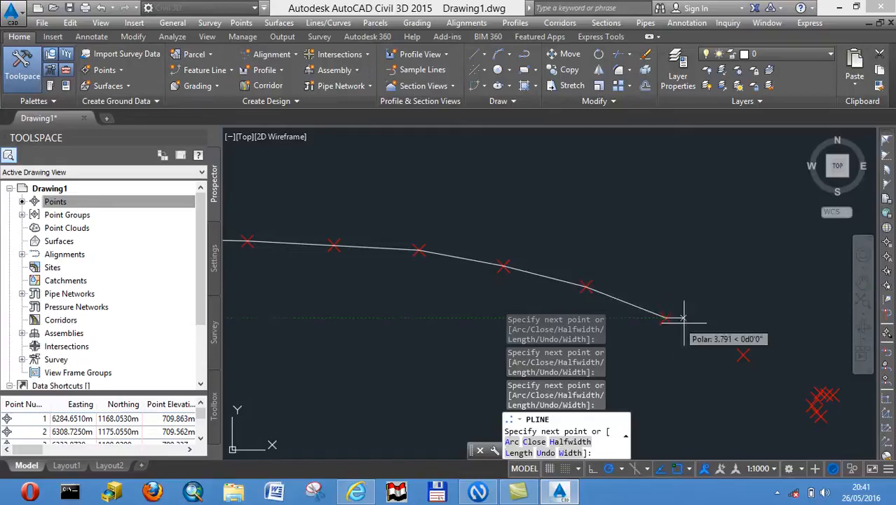
click(743, 356)
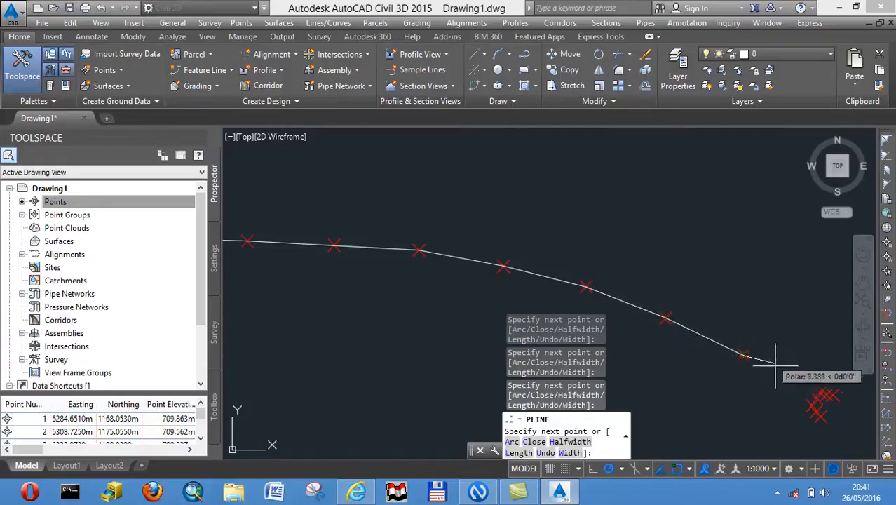
Extend the polyline through the middle of the fifth cross-section cluster and southeast along the single points toward the sixth cluster
scroll(806, 385, up, 5)
middle_drag(835, 421, 486, 239)
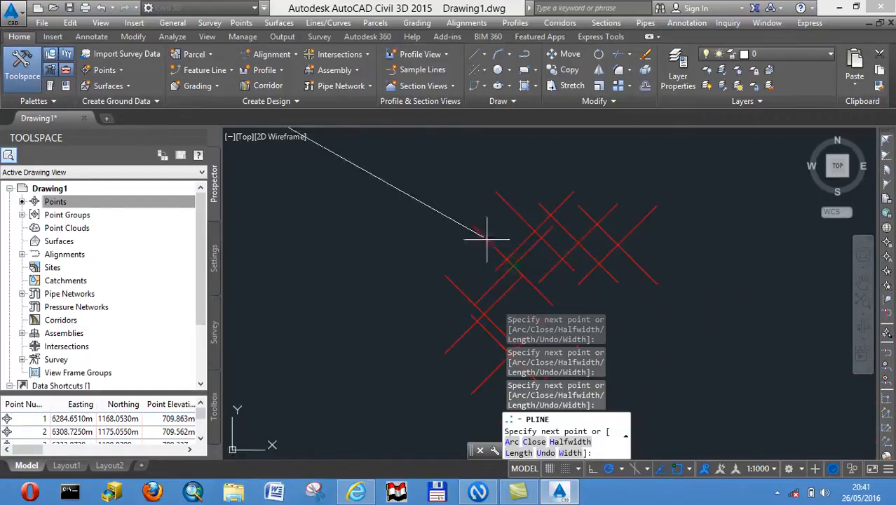
click(513, 265)
middle_drag(579, 275, 278, 208)
scroll(388, 223, down, 4)
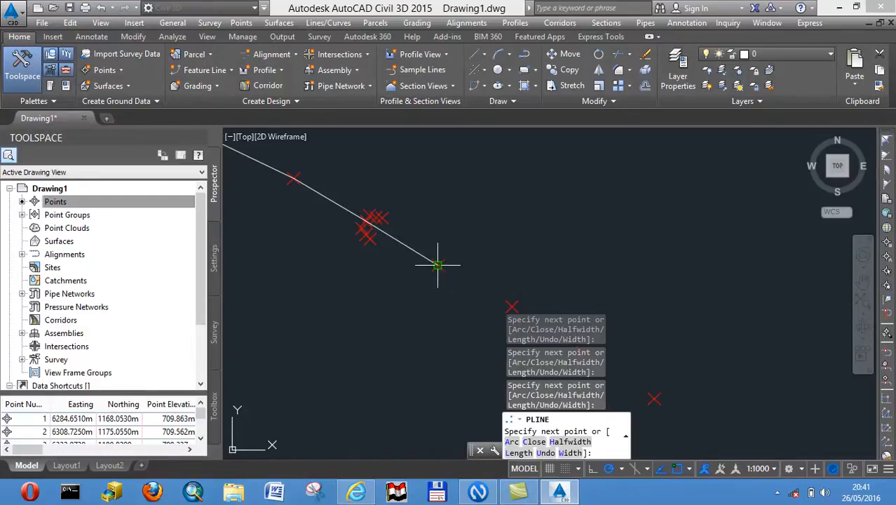
middle_drag(480, 278, 443, 229)
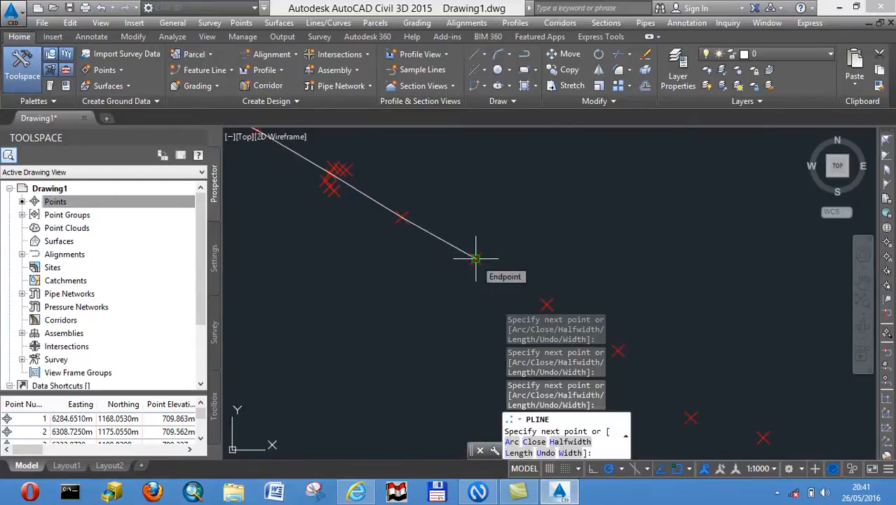
middle_drag(485, 267, 374, 212)
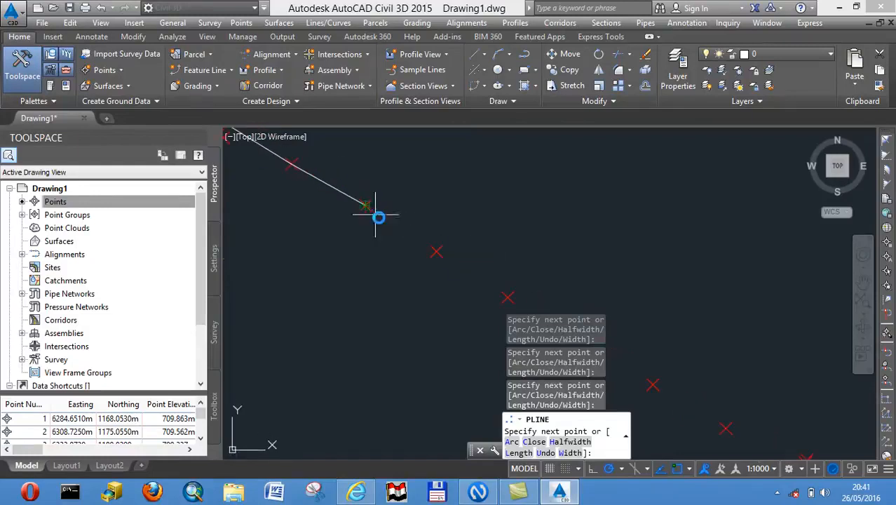
mouse_move(436, 250)
middle_down()
mouse_move(339, 190)
mouse_move(382, 222)
middle_up()
scroll(393, 230, down, 6)
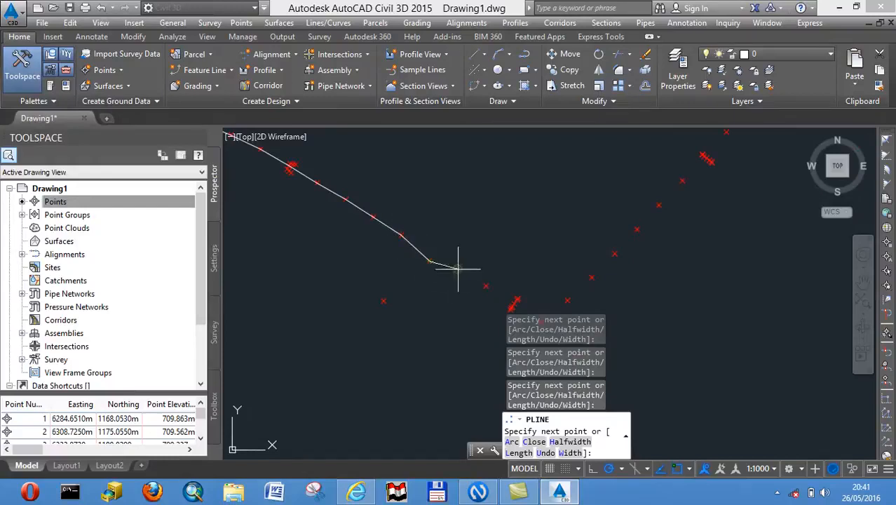
Carry the polyline through the sixth cross-section cluster, turn at the route's lowest point and follow the points northeast toward the seventh cluster
scroll(331, 237, up, 5)
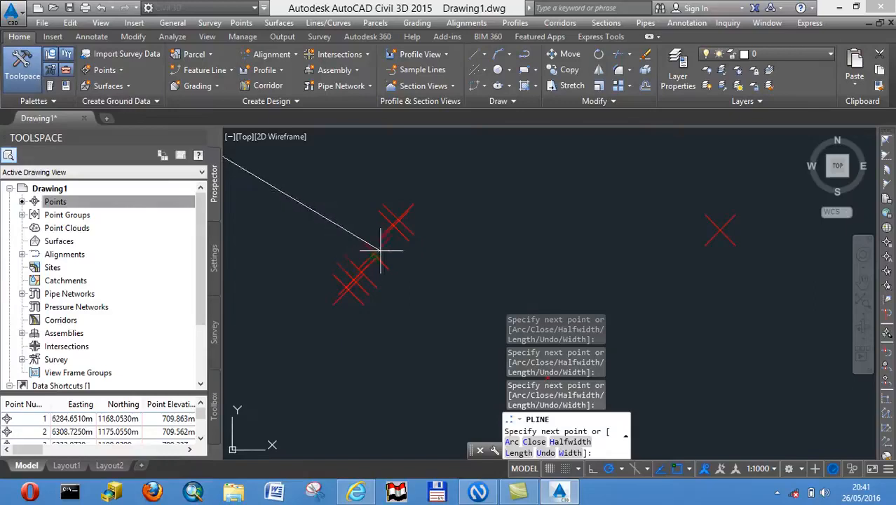
scroll(373, 254, down, 4)
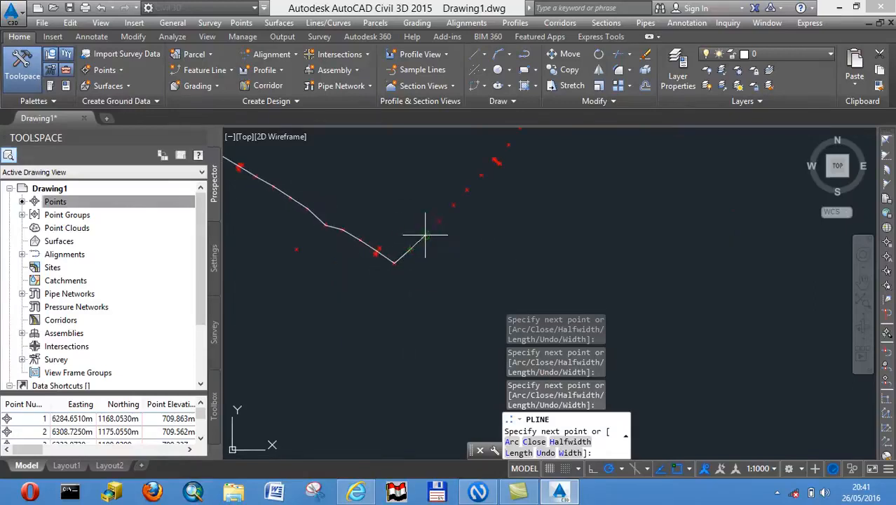
click(453, 205)
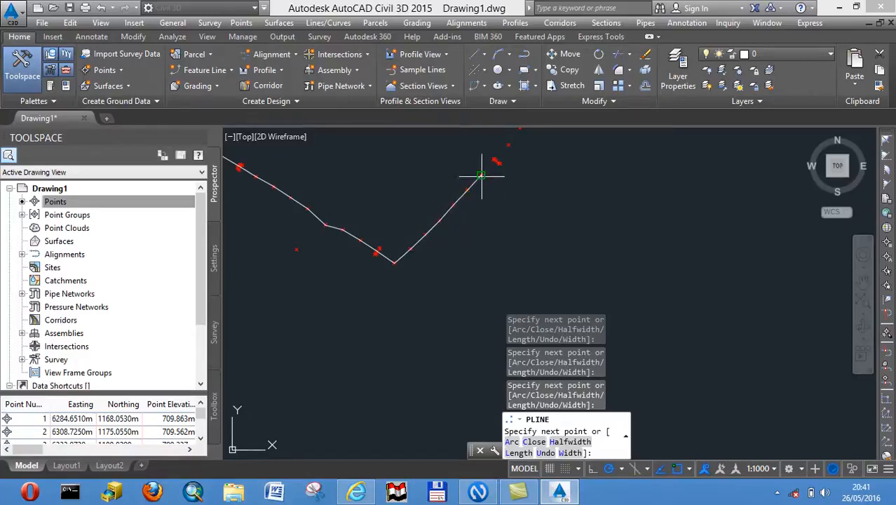
Continue the polyline through the centre of the seventh cross-section cluster and the single points leading up to the eighth cluster
scroll(481, 176, up, 5)
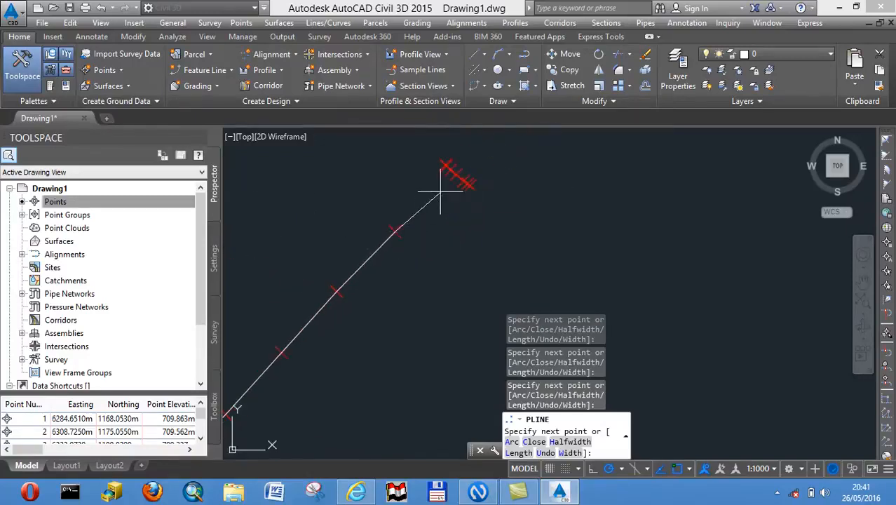
click(457, 175)
middle_drag(458, 174, 366, 291)
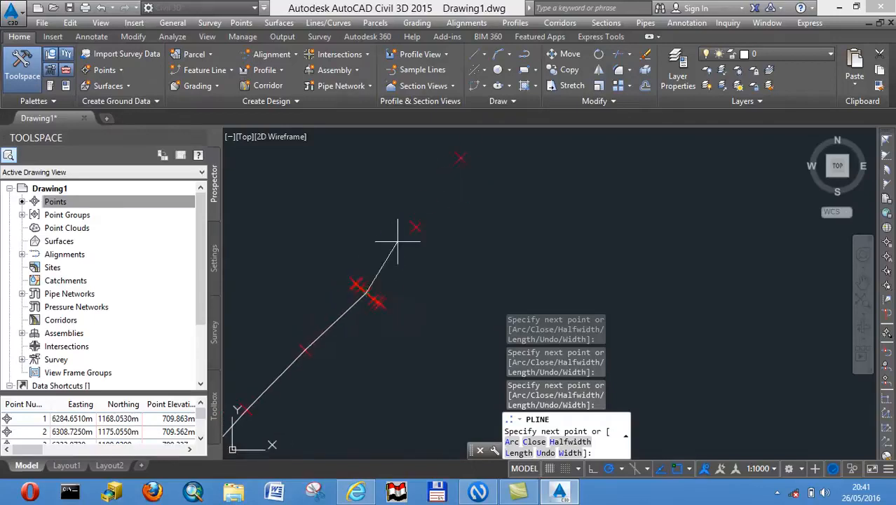
scroll(463, 159, down, 5)
click(461, 161)
middle_drag(462, 161, 364, 294)
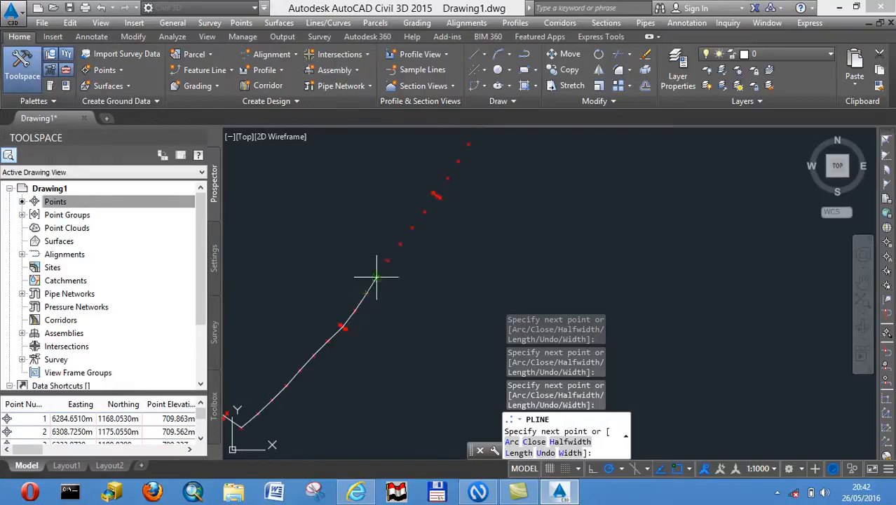
click(376, 277)
click(401, 245)
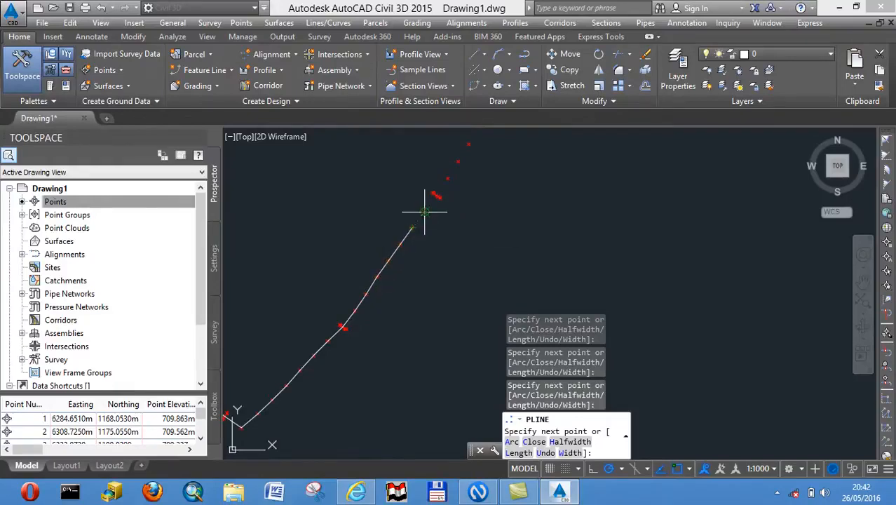
Carry the polyline through the middle of the eighth cross-section cluster and northeast along the single points toward the ninth cluster
scroll(432, 204, up, 5)
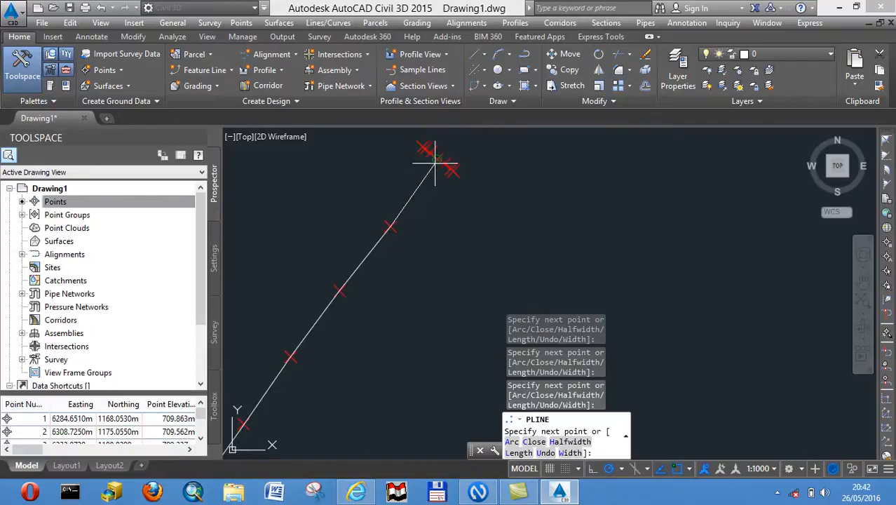
middle_drag(433, 167, 387, 263)
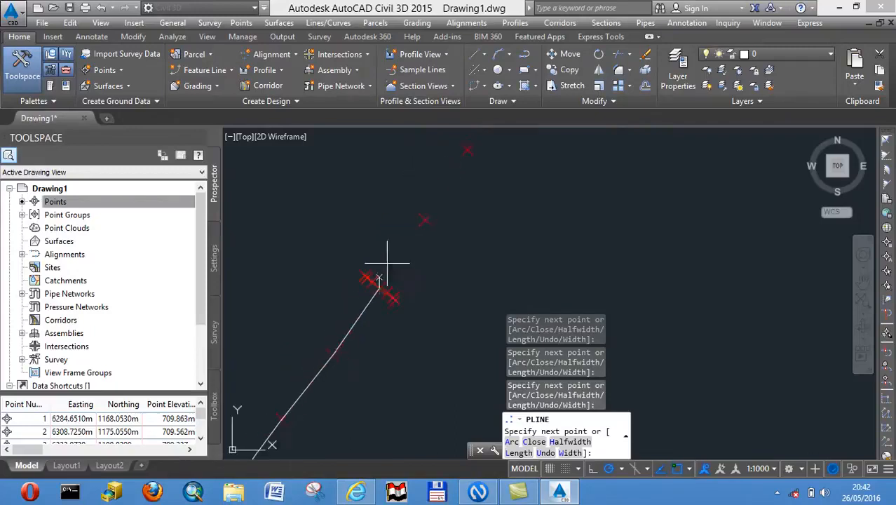
click(426, 219)
scroll(375, 329, down, 4)
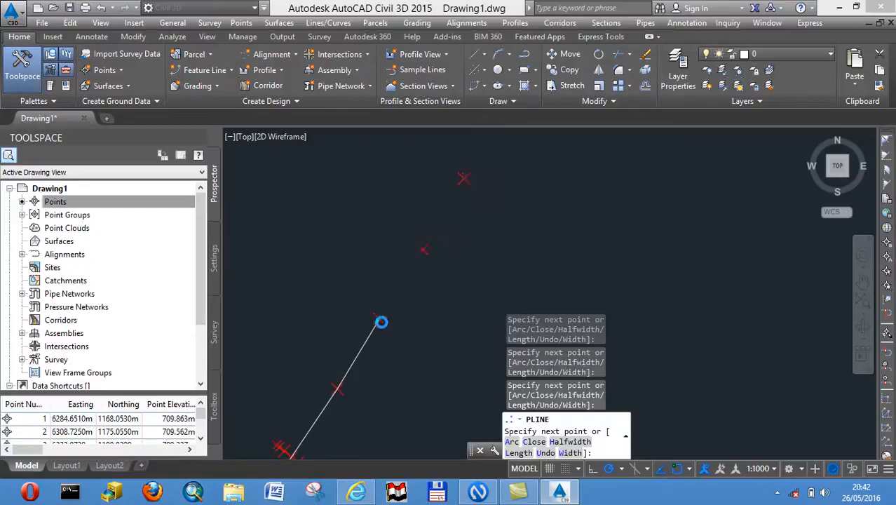
click(421, 254)
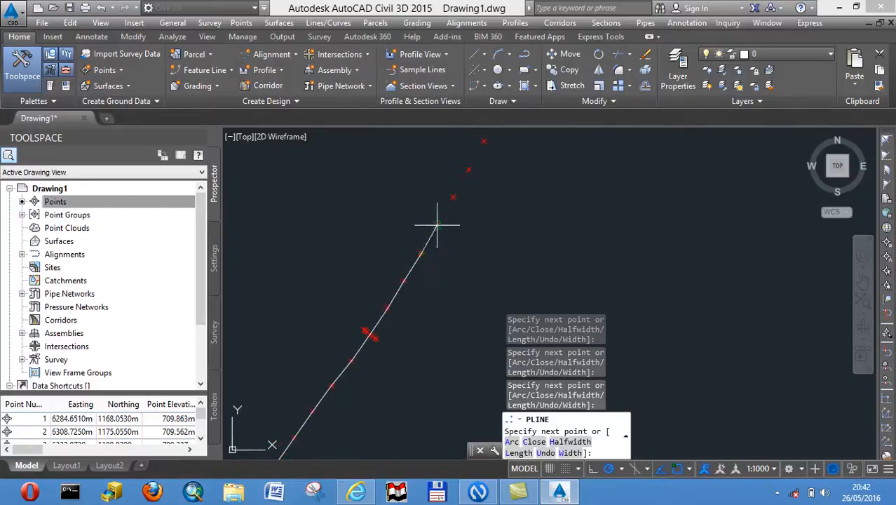
click(436, 225)
click(454, 198)
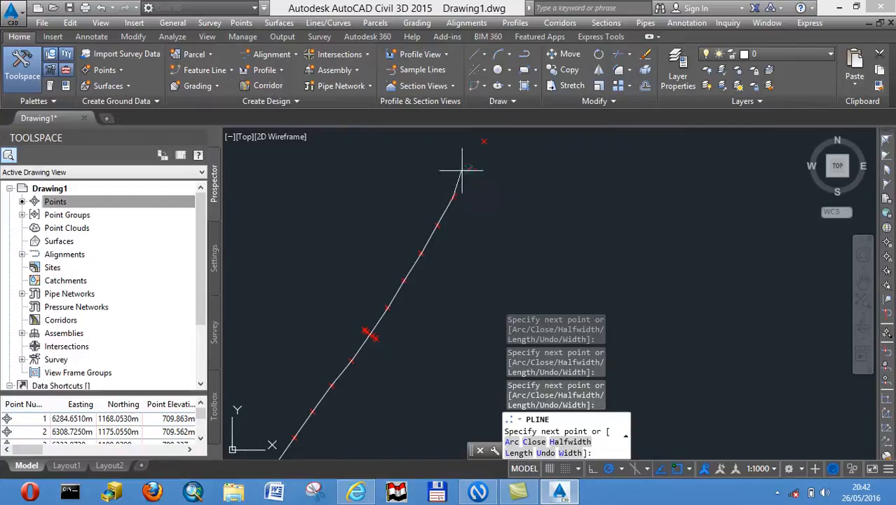
click(469, 169)
click(484, 141)
Extend the polyline through the centre of the ninth cross-section cluster and north along the single points beyond it
middle_drag(484, 141, 407, 281)
scroll(418, 262, up, 5)
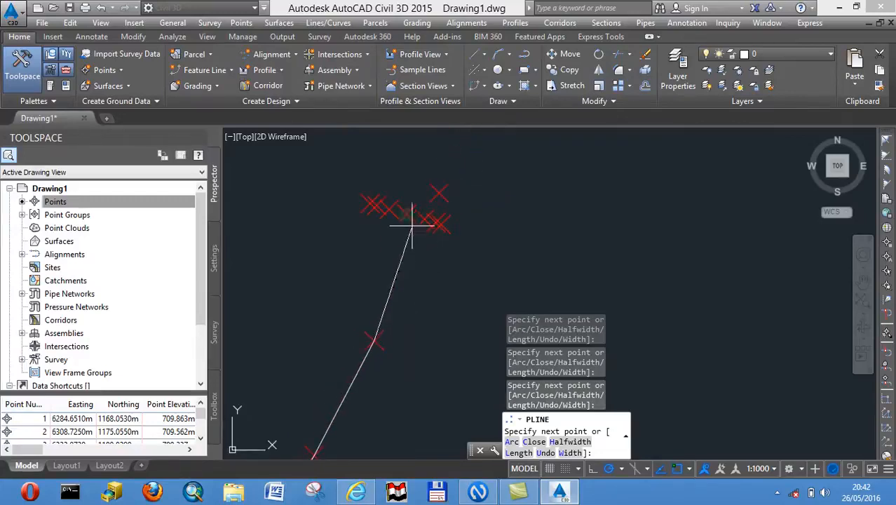
middle_drag(412, 227, 391, 353)
scroll(412, 249, down, 5)
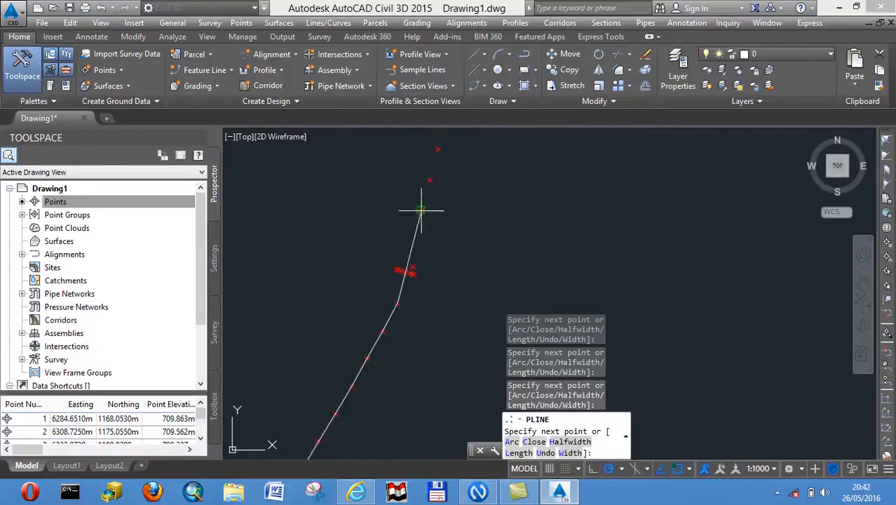
middle_drag(435, 153, 382, 319)
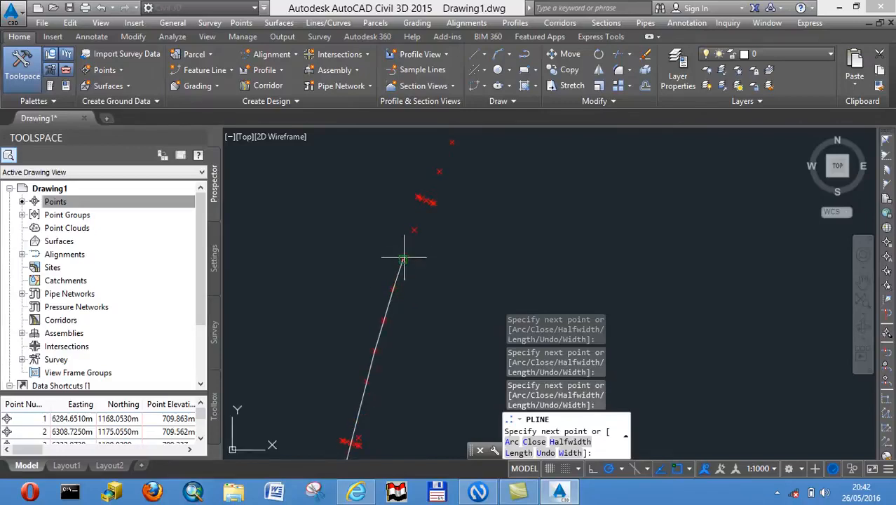
Continue the polyline through the centre of the tenth cross-section cluster to the last single point before the eleventh cluster
scroll(419, 207, up, 4)
click(440, 171)
scroll(441, 169, up, 2)
middle_drag(441, 169, 359, 332)
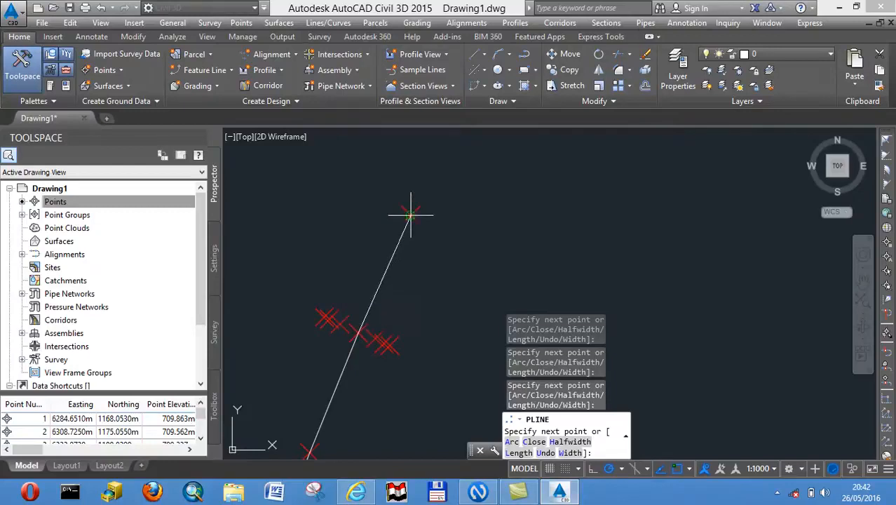
click(411, 215)
middle_drag(411, 214, 352, 369)
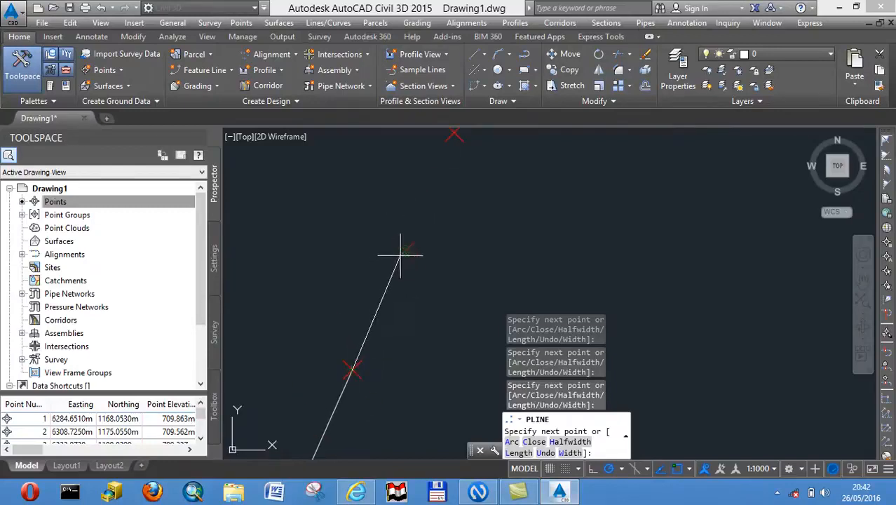
click(404, 251)
scroll(404, 251, down, 5)
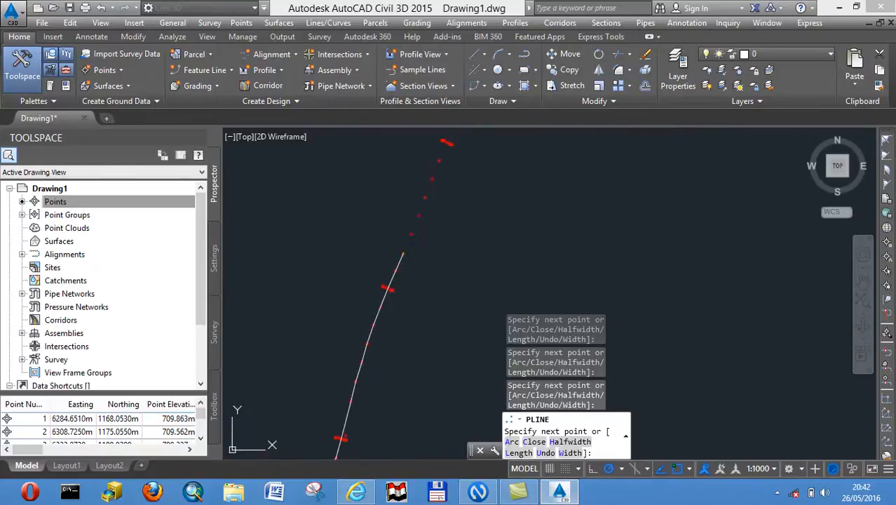
click(439, 161)
Snap the polyline through the centre of the eleventh cross-section cluster and the single points leading up to the twelfth cluster
middle_drag(439, 161, 352, 334)
scroll(352, 334, up, 5)
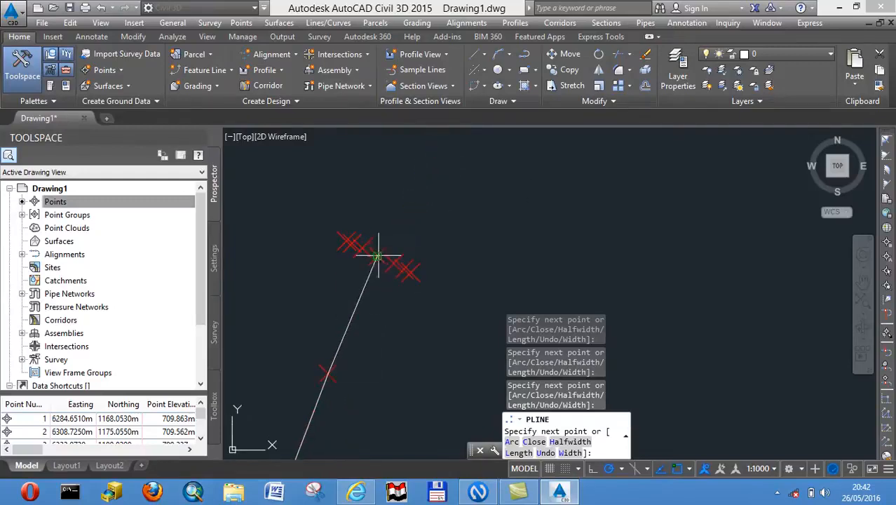
middle_drag(378, 267, 366, 341)
scroll(420, 222, down, 5)
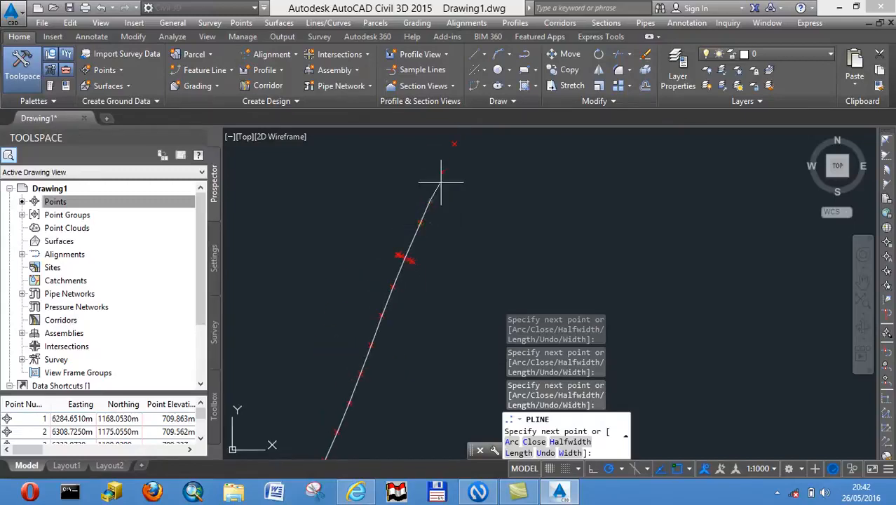
scroll(424, 233, down, 2)
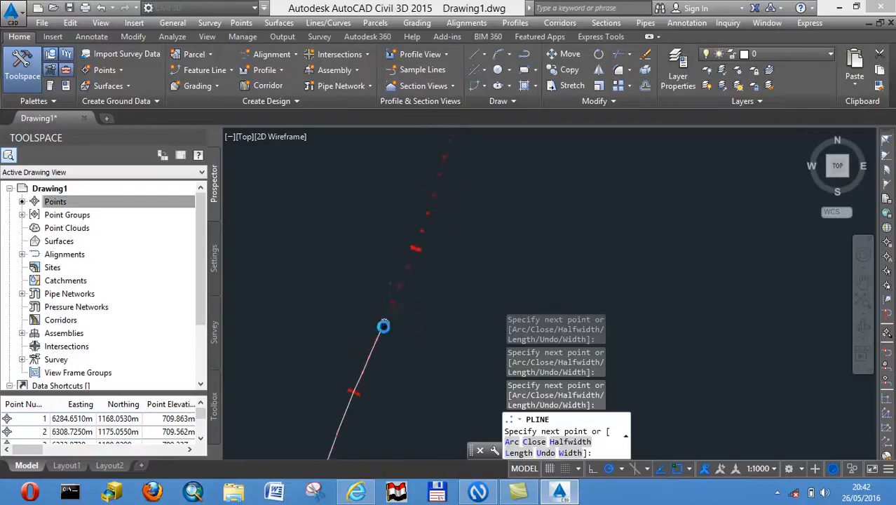
click(400, 287)
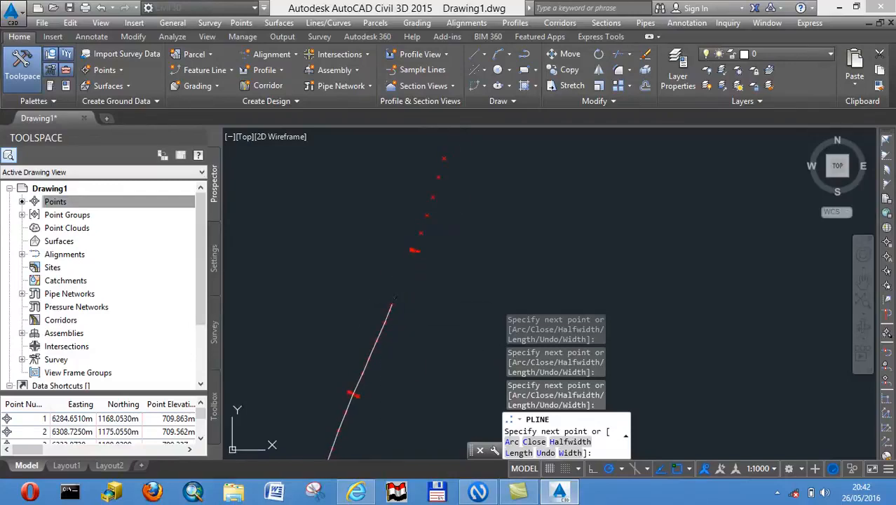
click(408, 268)
Take the polyline through the centre of the twelfth cross-section cluster and along the single points north of it
scroll(413, 253, up, 5)
scroll(412, 225, up, 4)
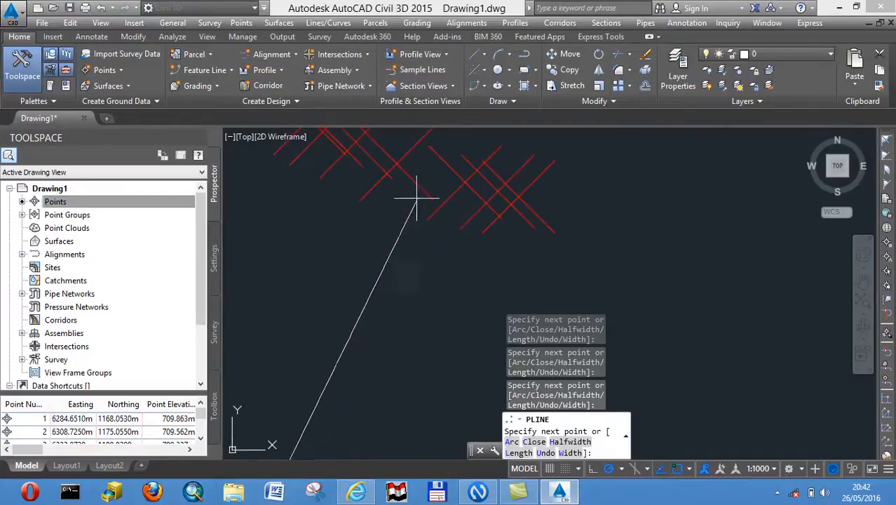
scroll(397, 163, down, 5)
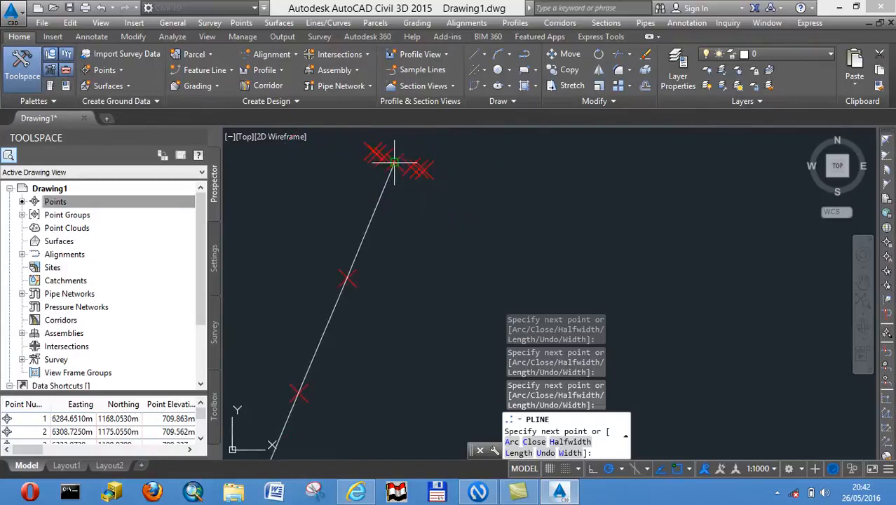
scroll(344, 330, up, 2)
click(342, 338)
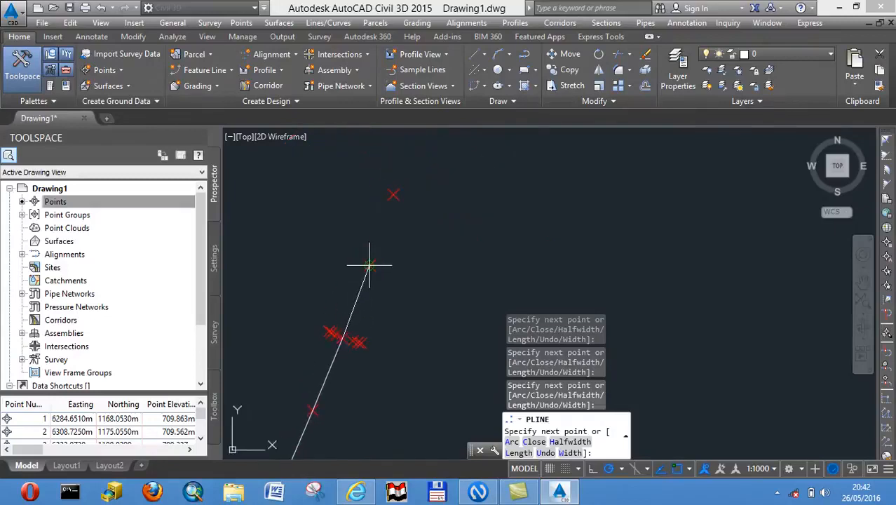
click(369, 265)
click(393, 194)
scroll(396, 194, down, 4)
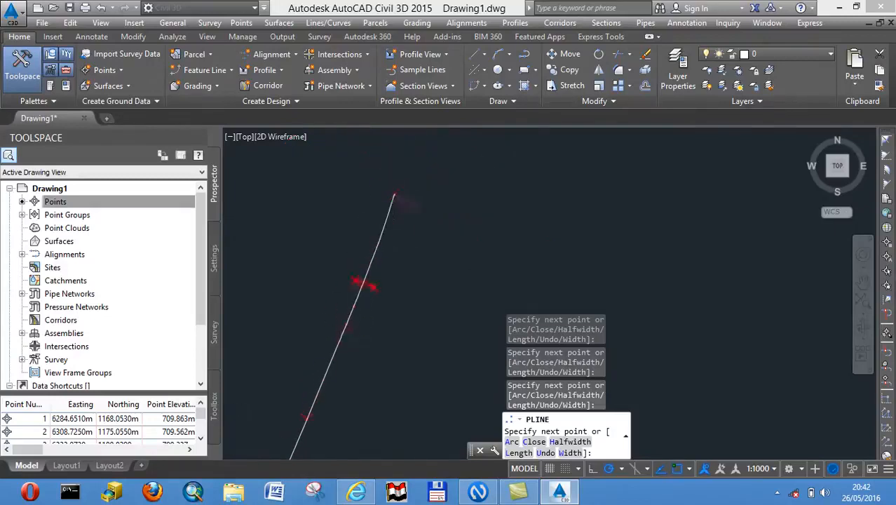
click(402, 177)
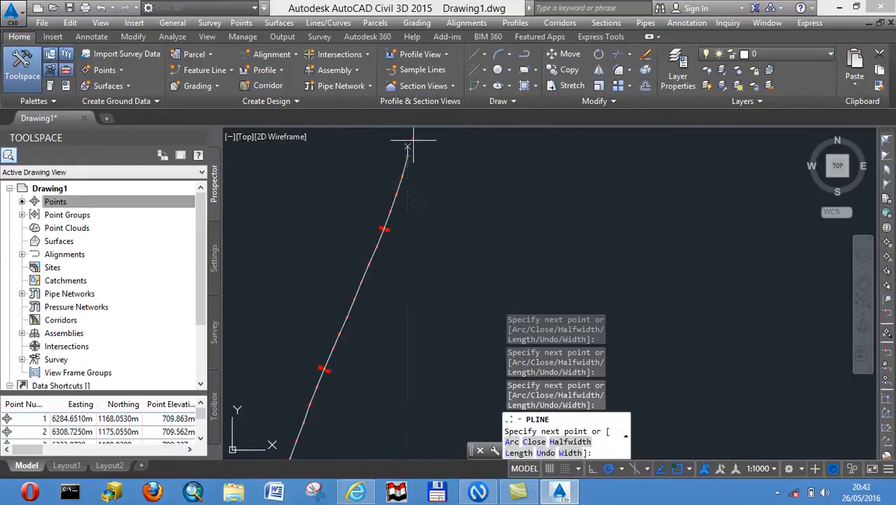
Extend the polyline through the centre of the thirteenth cross-section cluster and follow the single points bending due north
middle_drag(416, 133, 369, 283)
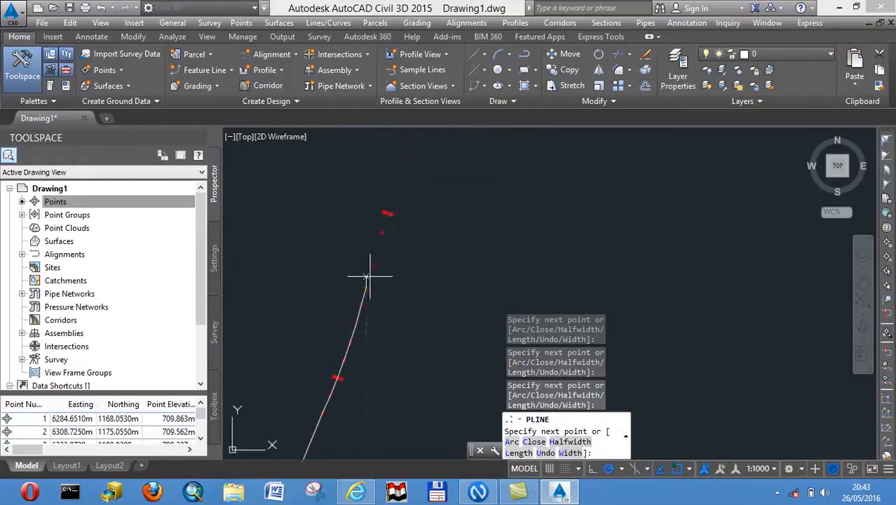
mouse_move(380, 226)
middle_down()
mouse_move(366, 240)
mouse_move(351, 331)
middle_up()
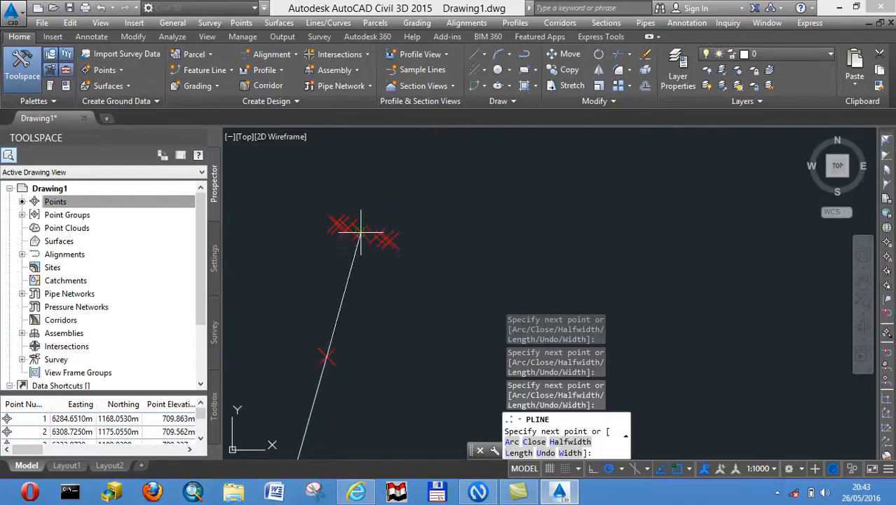
middle_drag(373, 184, 358, 299)
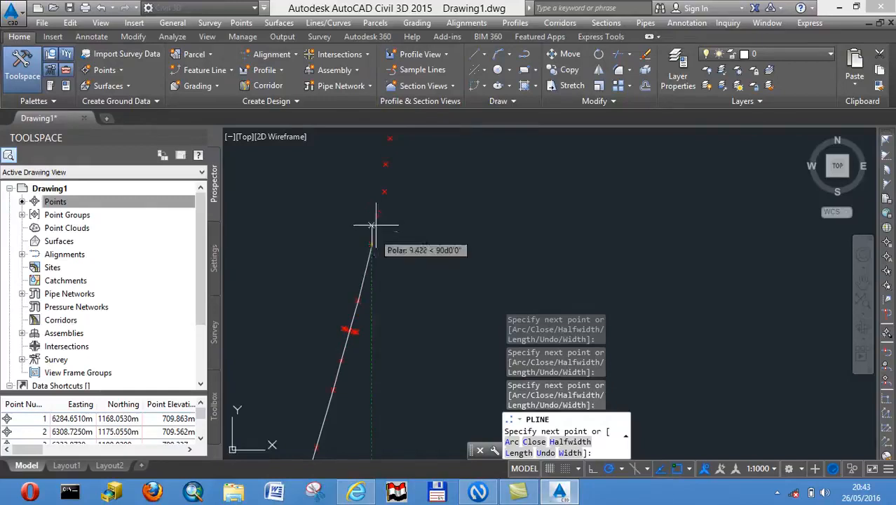
click(385, 191)
click(385, 165)
scroll(390, 138, down, 2)
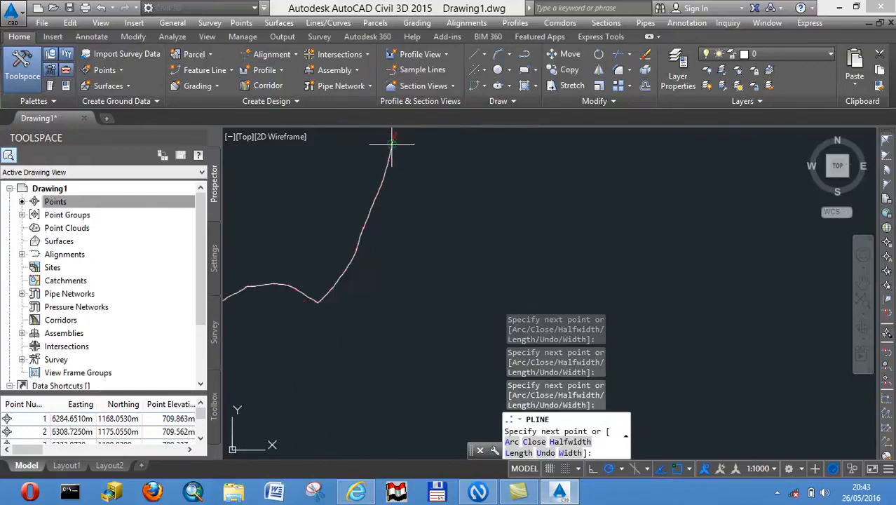
Run the polyline through the fourteenth cross-section cluster to the route's northernmost survey point and finish it there
middle_drag(392, 143, 364, 284)
scroll(364, 284, up, 5)
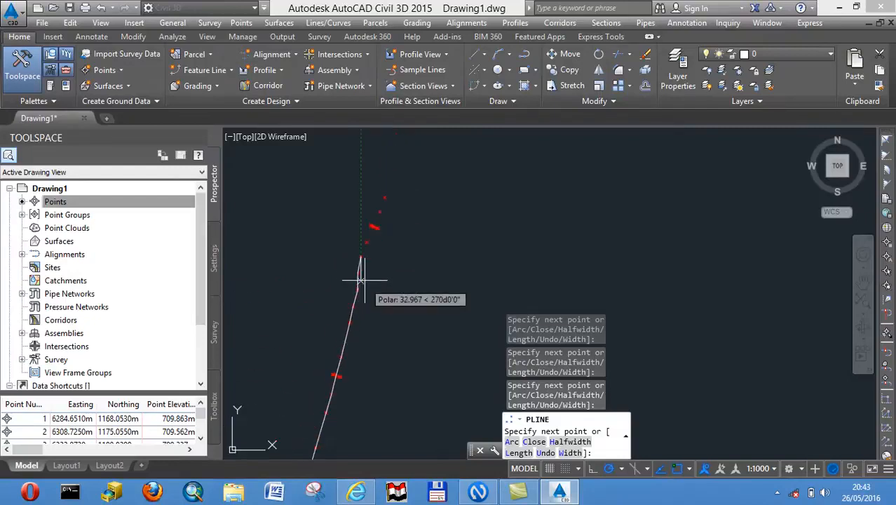
click(368, 241)
scroll(371, 233, up, 8)
middle_drag(391, 190, 347, 309)
middle_drag(377, 214, 362, 294)
scroll(362, 294, down, 8)
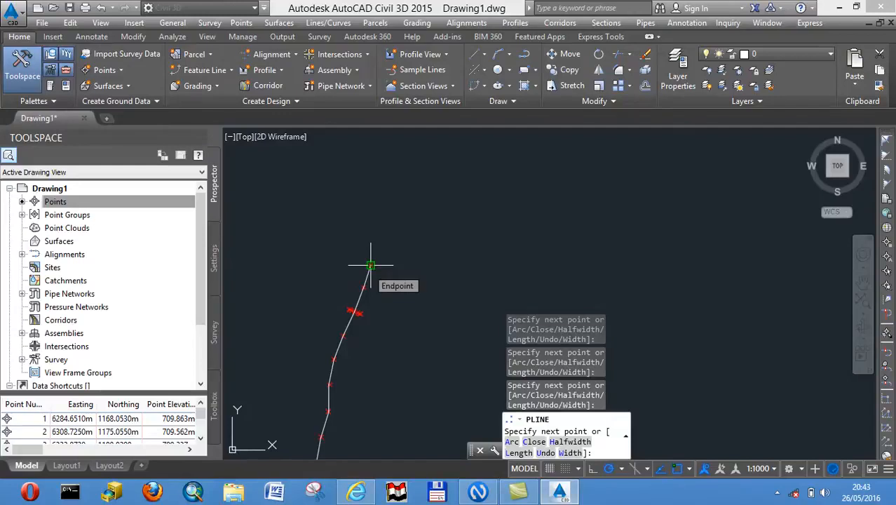
right_click(371, 265)
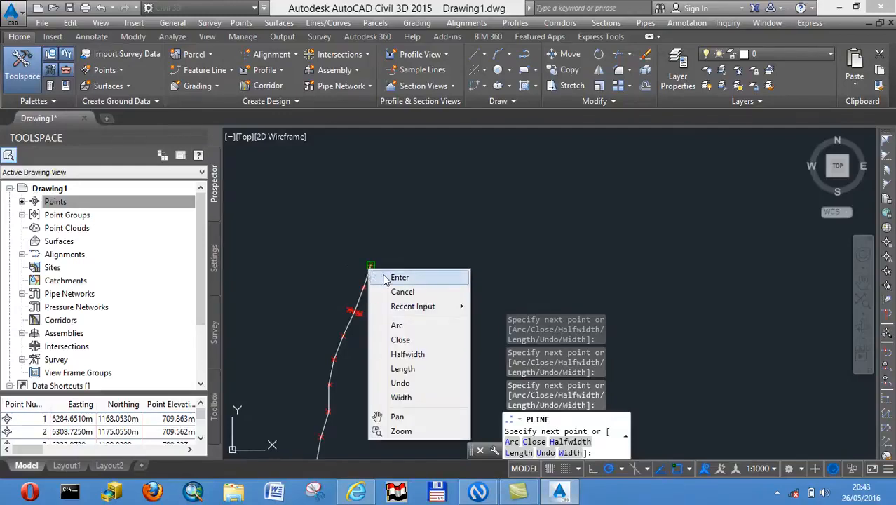
click(400, 278)
scroll(370, 281, down, 2)
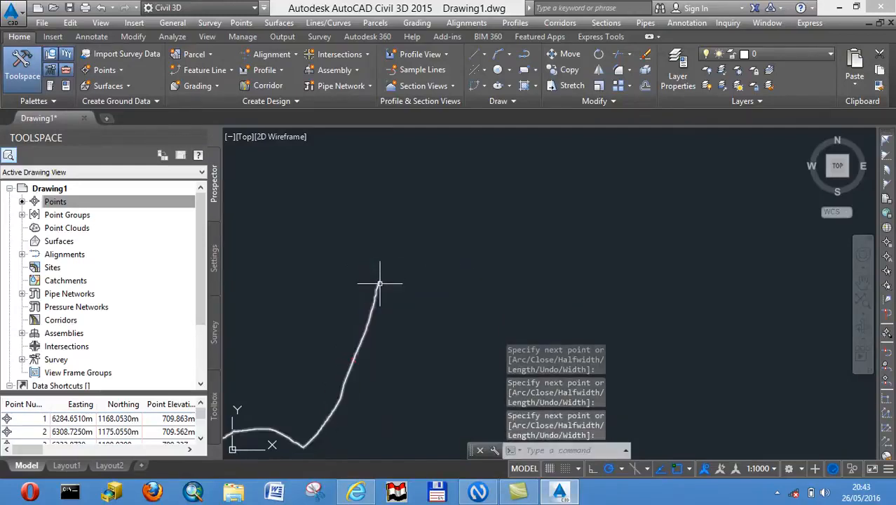
mouse_move(336, 339)
middle_down()
mouse_move(444, 262)
mouse_move(472, 254)
middle_up()
scroll(446, 278, down, 2)
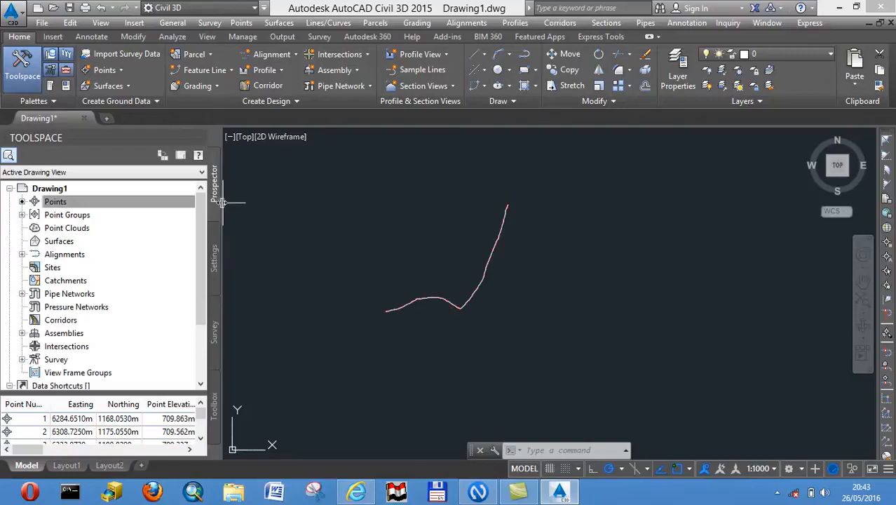
Create a TIN surface named Surface EG on layer C-TOPO and expand the drawing's surfaces collection
right_click(65, 243)
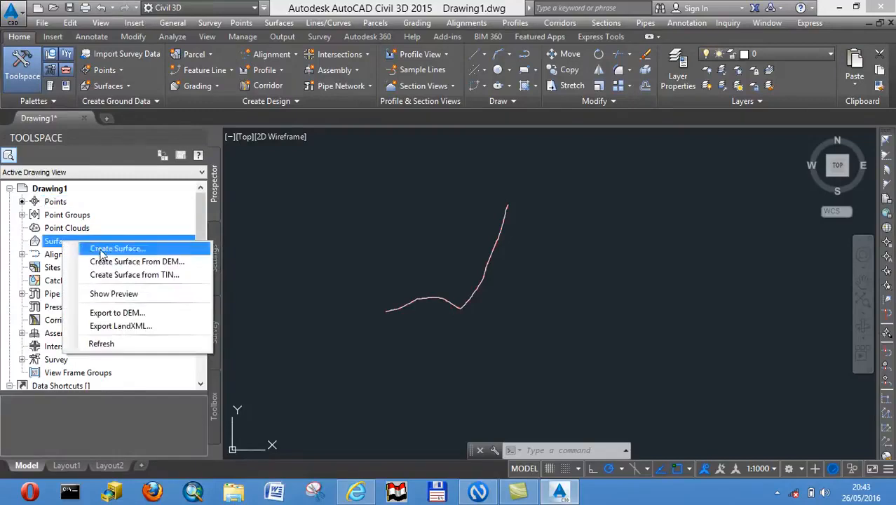
click(101, 253)
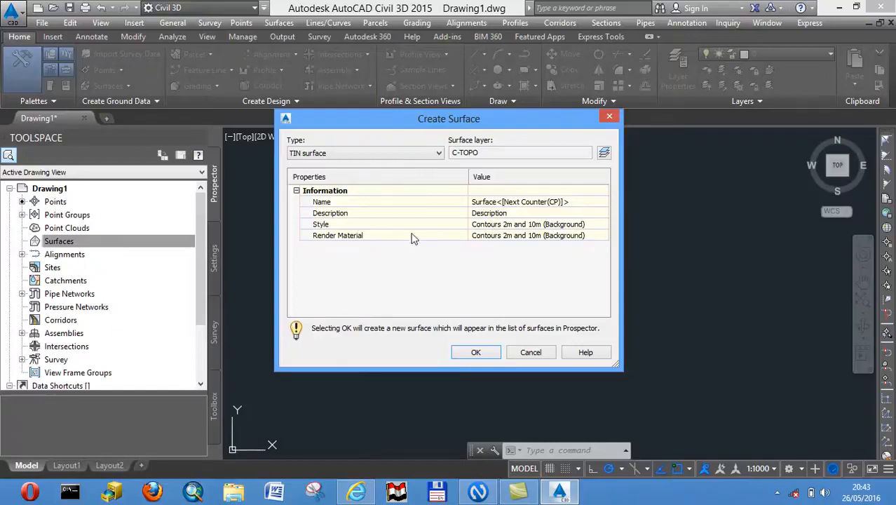
click(575, 201)
drag(575, 202, 501, 201)
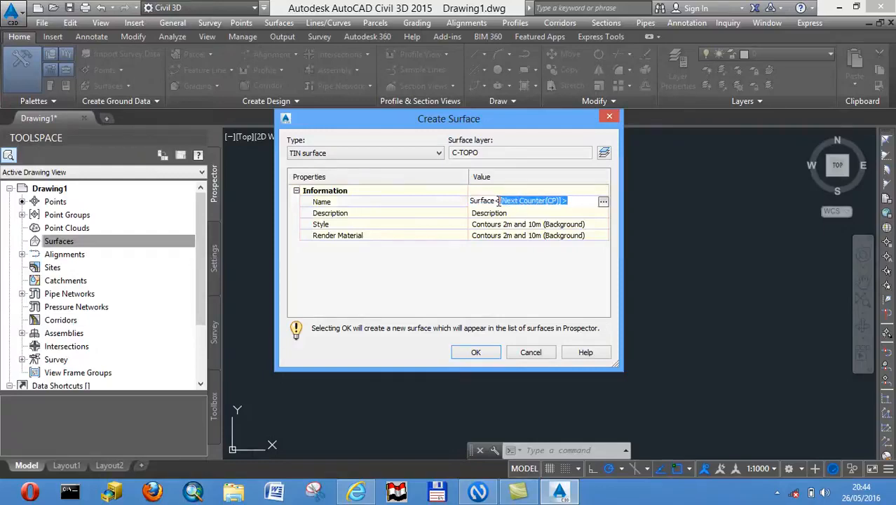
key(BackSpace)
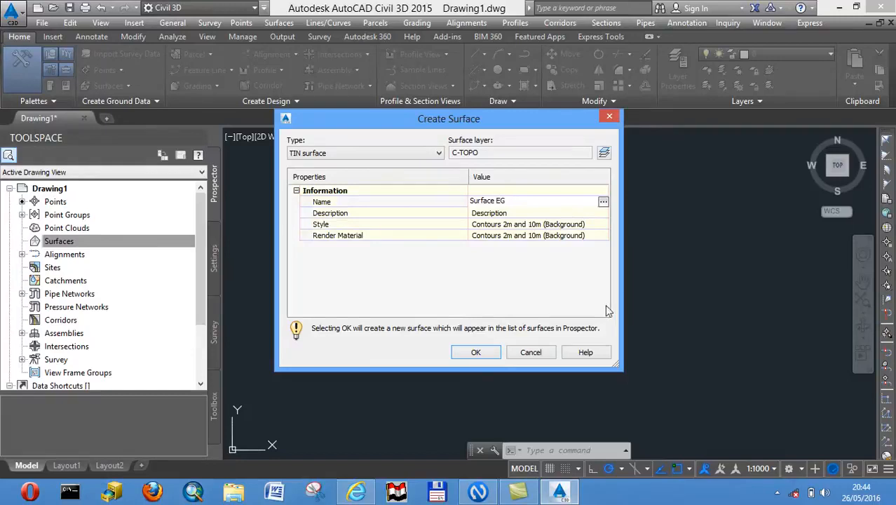
click(476, 353)
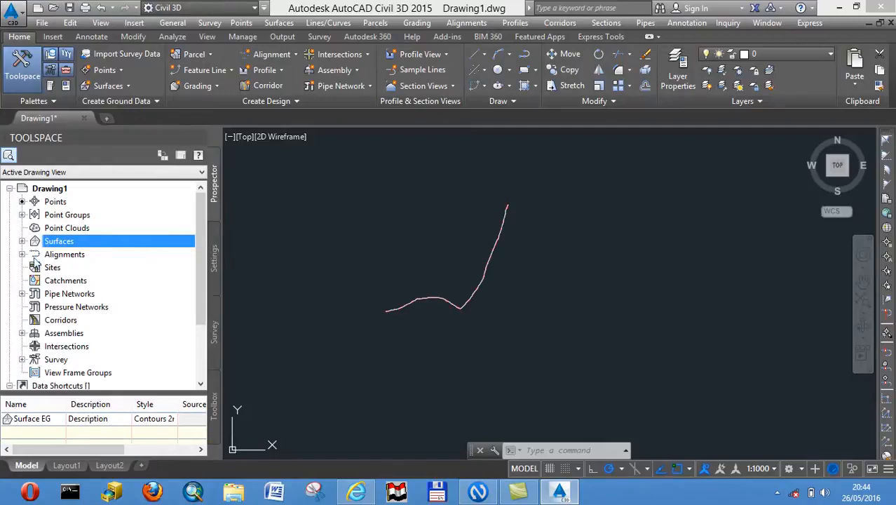
click(22, 241)
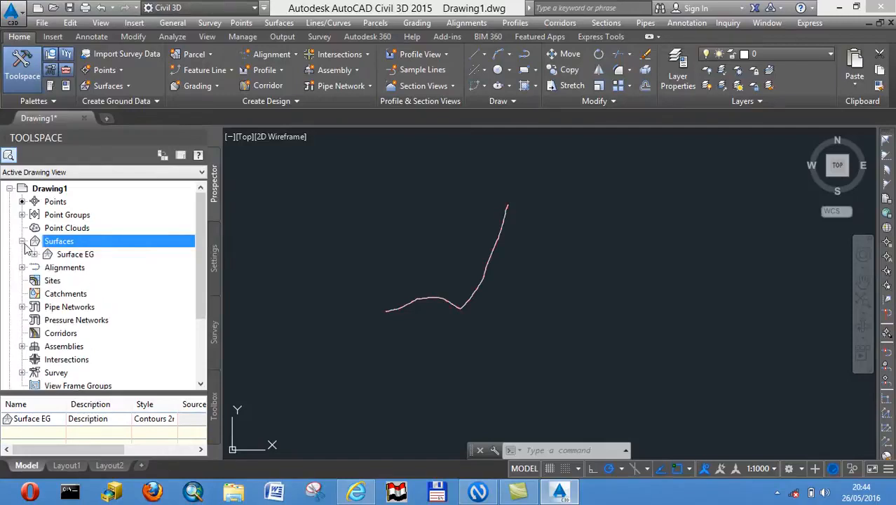
Add the _All Points point group to the definition of Surface EG
click(34, 254)
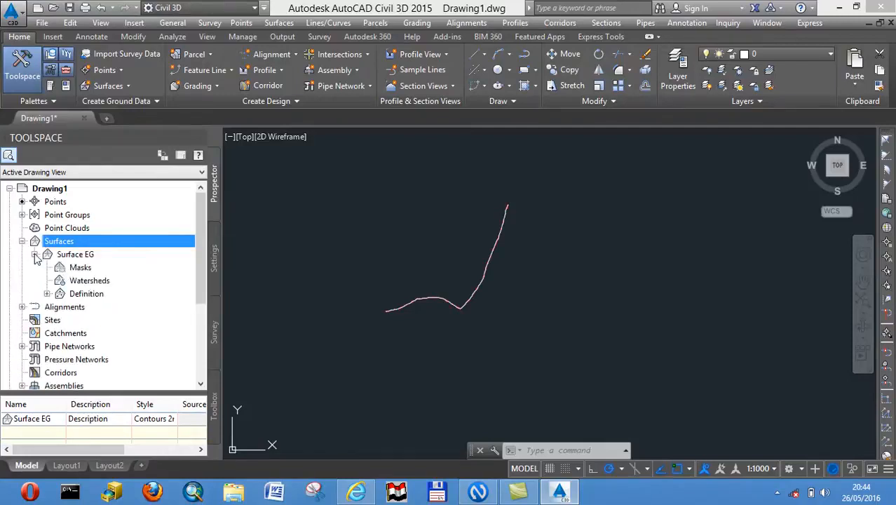
click(47, 294)
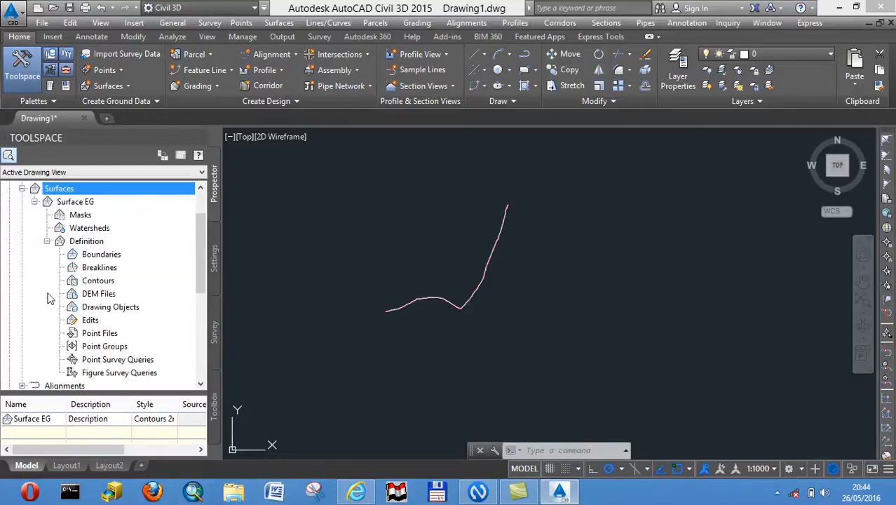
right_click(119, 351)
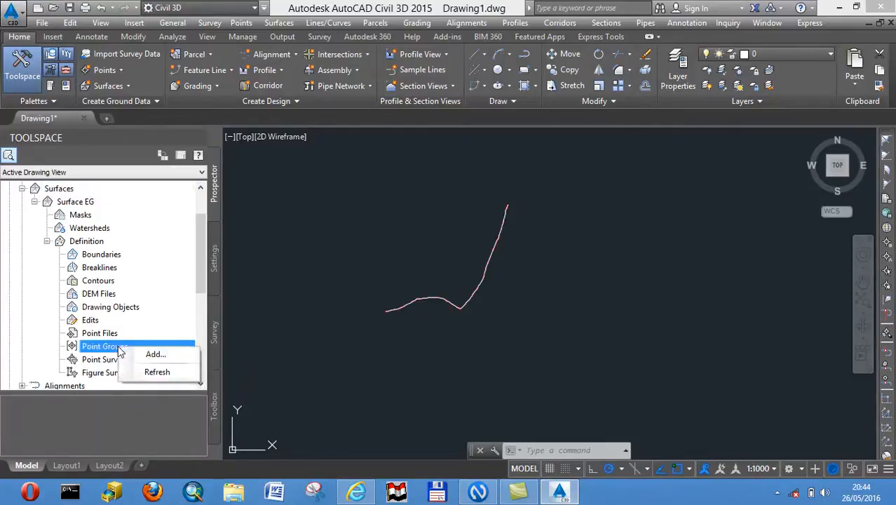
click(154, 355)
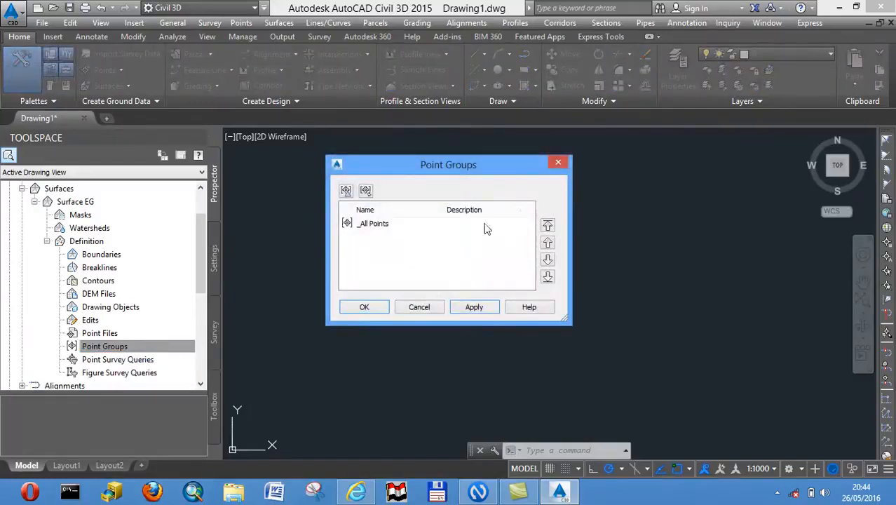
mouse_move(437, 168)
mouse_down()
mouse_move(662, 218)
mouse_move(438, 193)
mouse_move(432, 181)
mouse_up()
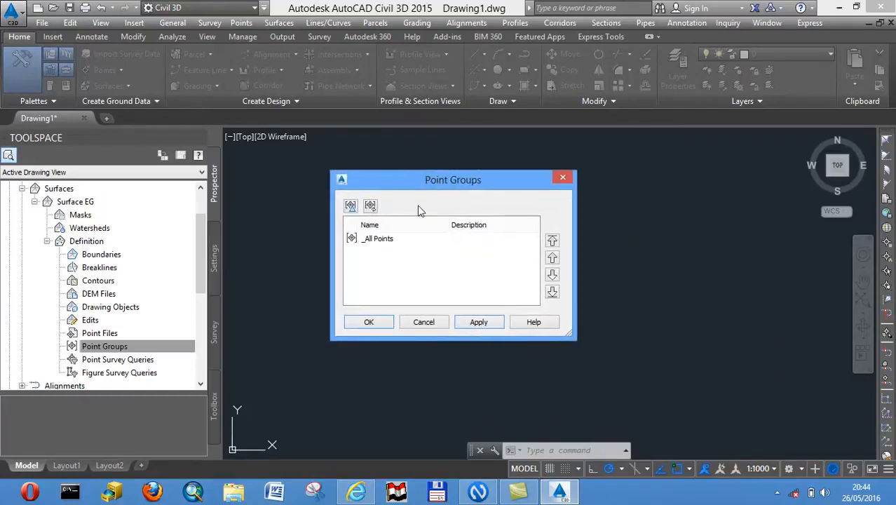
click(390, 241)
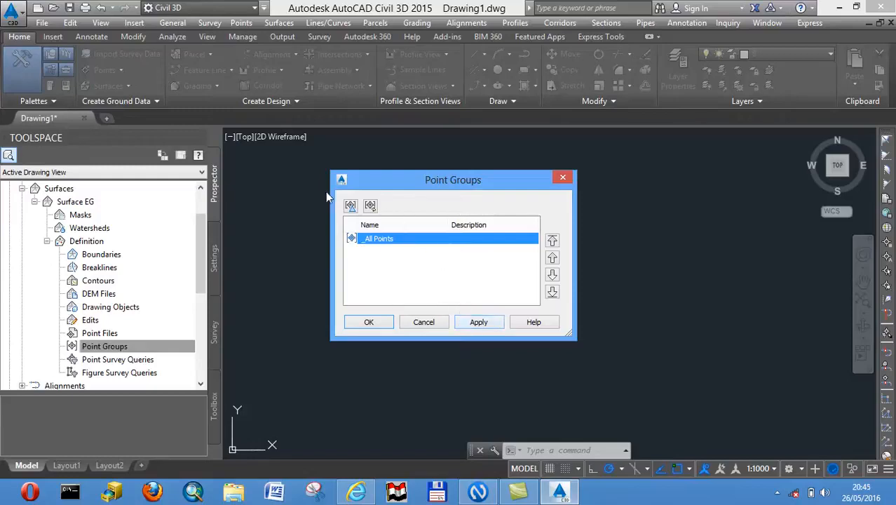
click(484, 323)
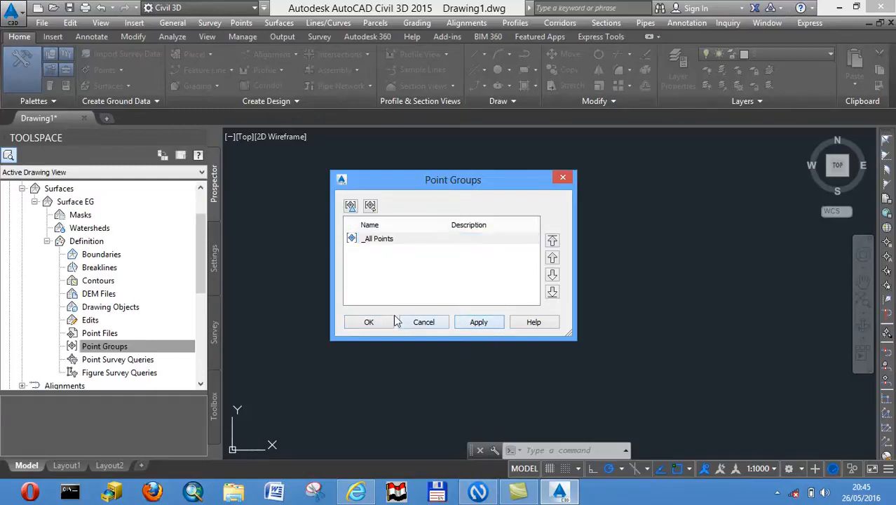
click(373, 322)
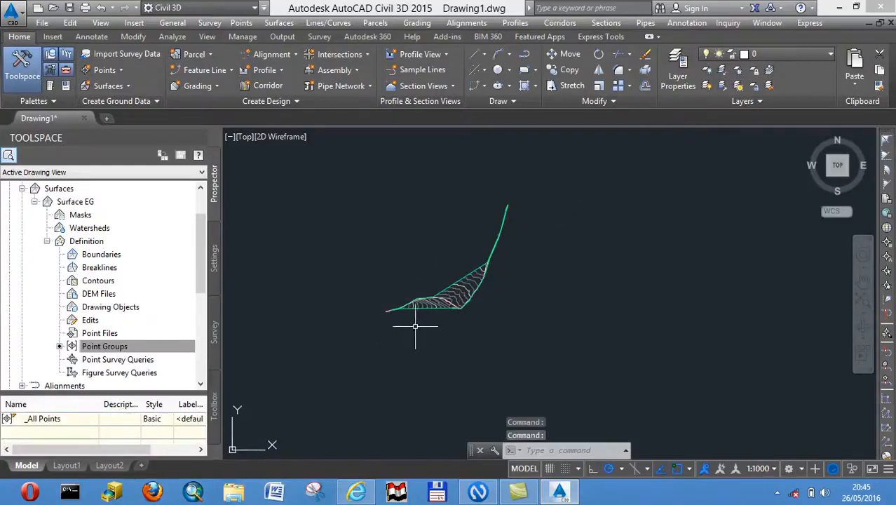
Examine the contours and outer border of Surface EG along the surveyed route
scroll(421, 286, up, 6)
scroll(422, 287, up, 2)
mouse_move(512, 312)
middle_down()
mouse_move(493, 279)
mouse_move(473, 187)
middle_up()
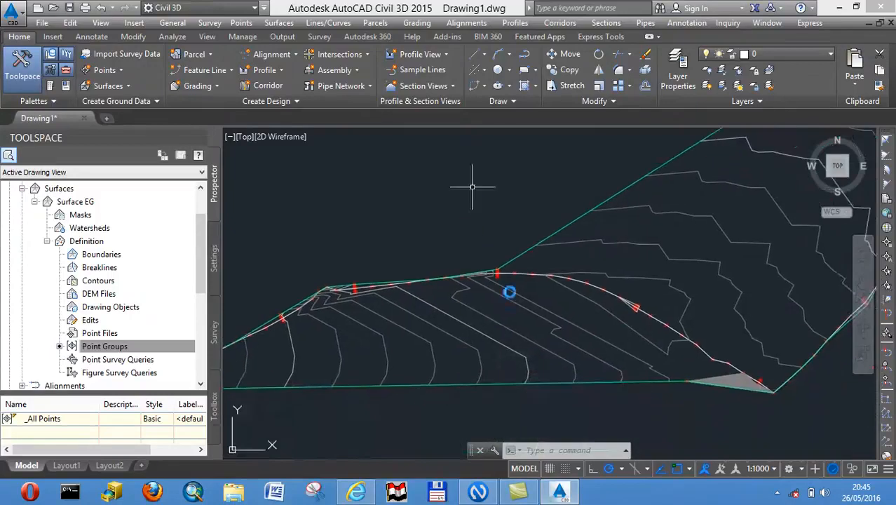
scroll(597, 260, down, 6)
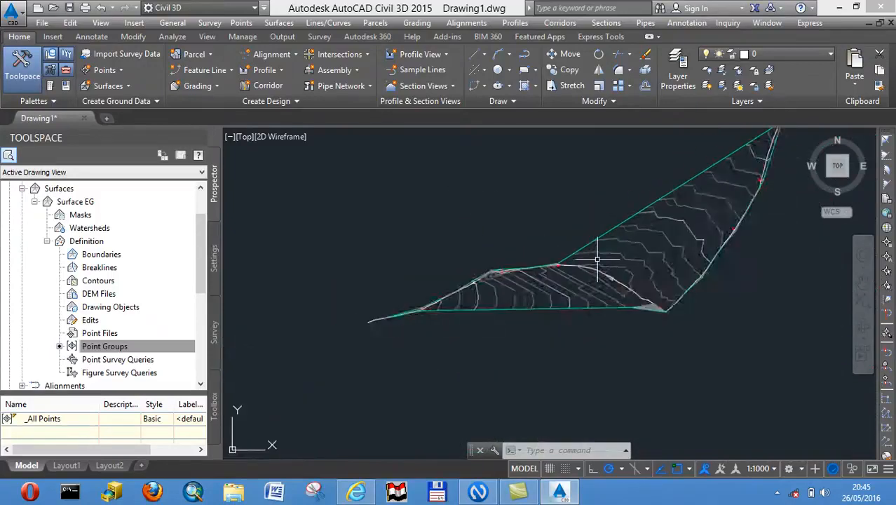
mouse_move(644, 201)
middle_down()
mouse_move(587, 249)
mouse_move(547, 266)
mouse_move(529, 290)
middle_up()
scroll(527, 284, down, 2)
scroll(526, 298, up, 5)
scroll(495, 268, down, 4)
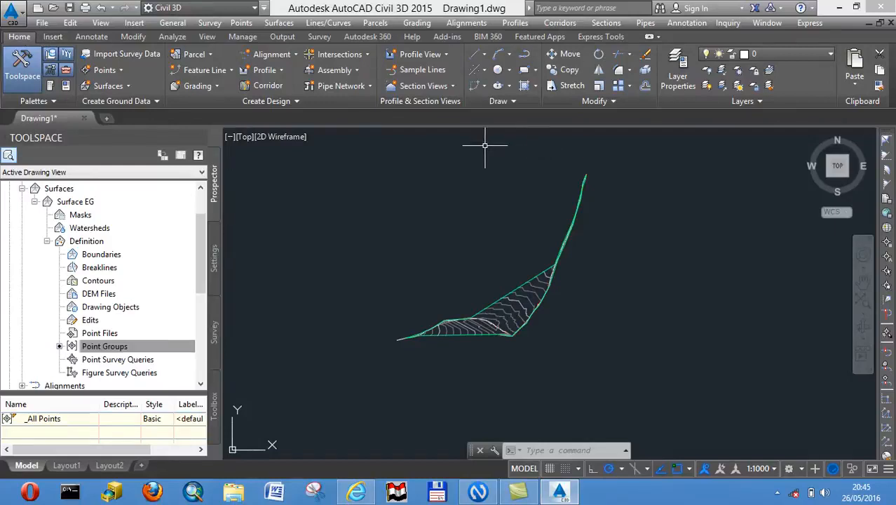
Create a centreline alignment layout named Alignment -AB with the Proposed style and the All Labels label set
click(296, 55)
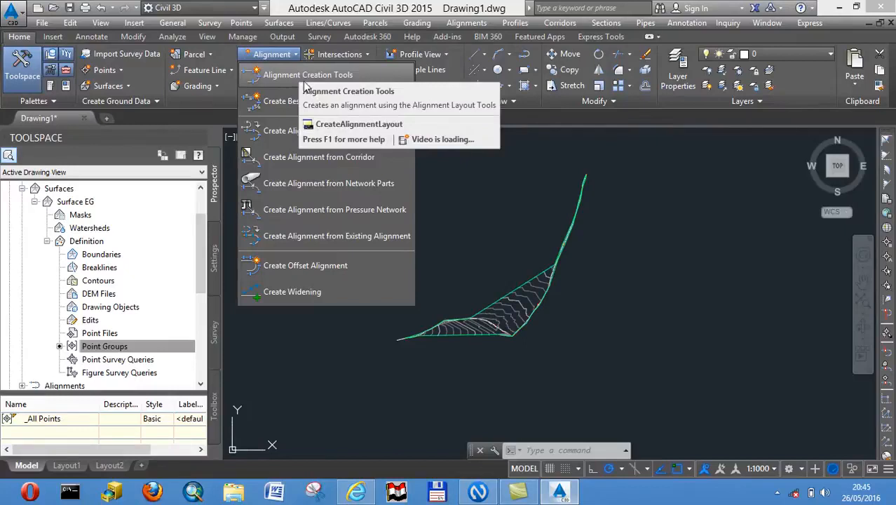
click(311, 75)
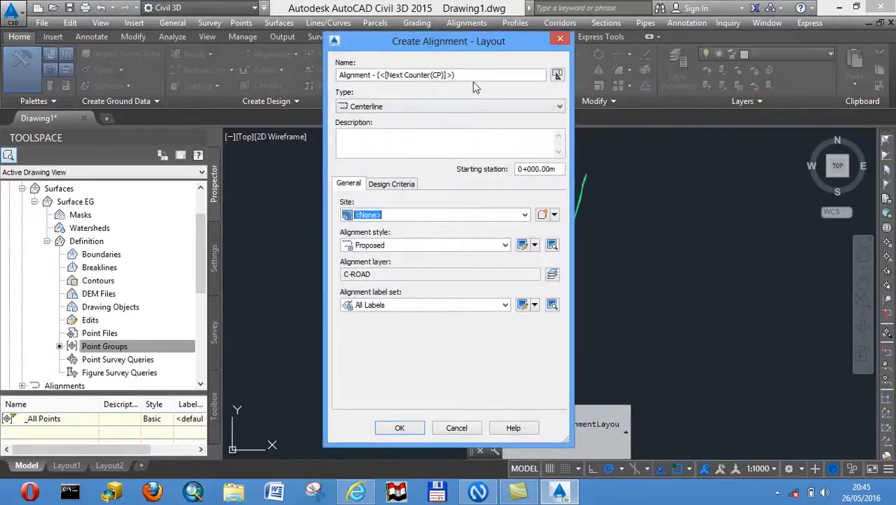
drag(475, 75, 379, 76)
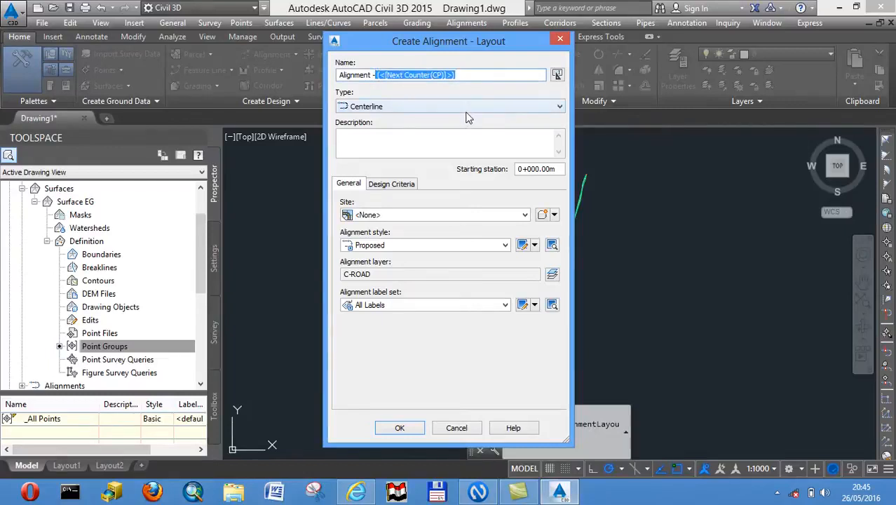
text(Alignment -AB)
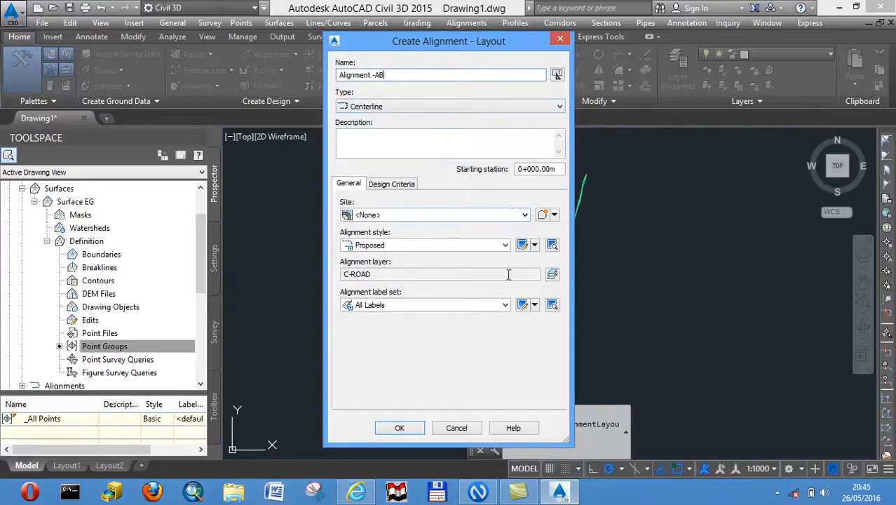
click(505, 305)
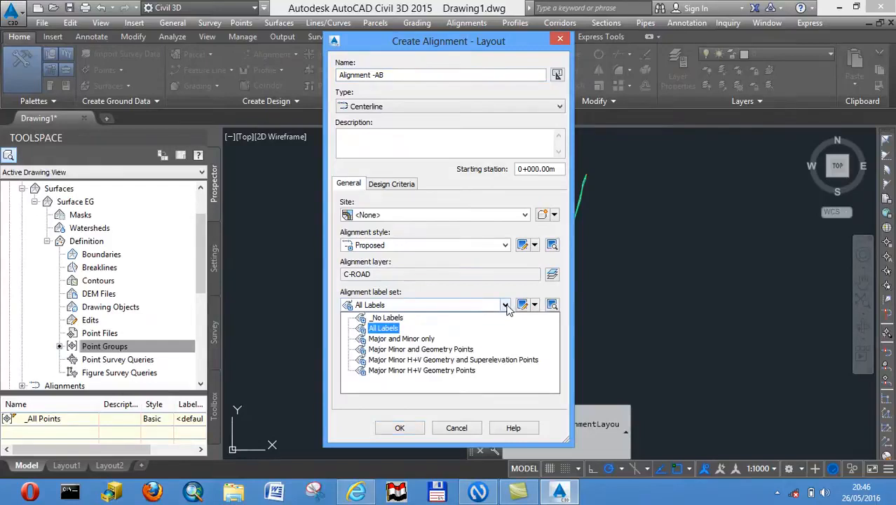
click(384, 329)
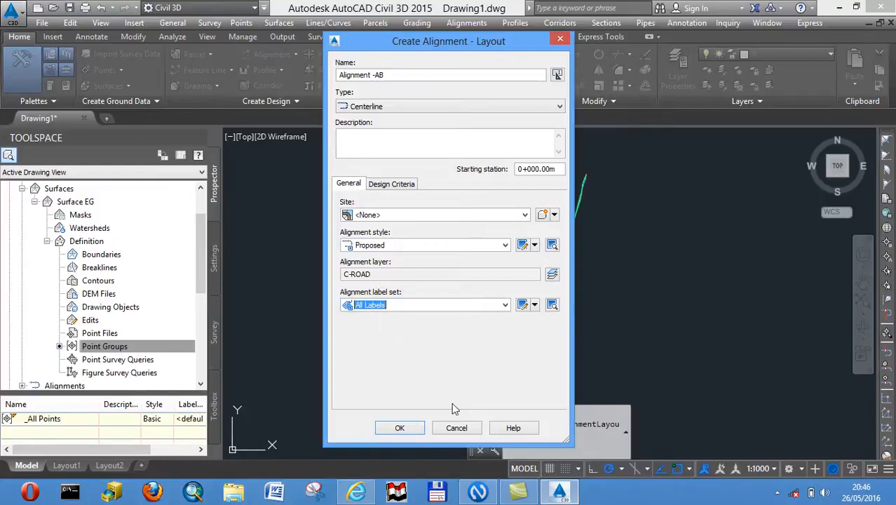
click(400, 429)
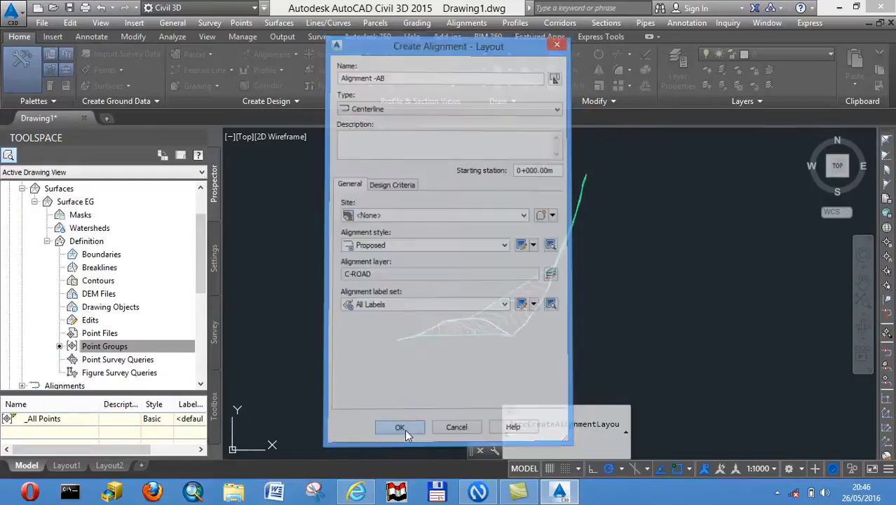
Start a Tangent-Tangent (With curves) layout for the alignment at the route's westernmost survey point
drag(754, 14, 465, 86)
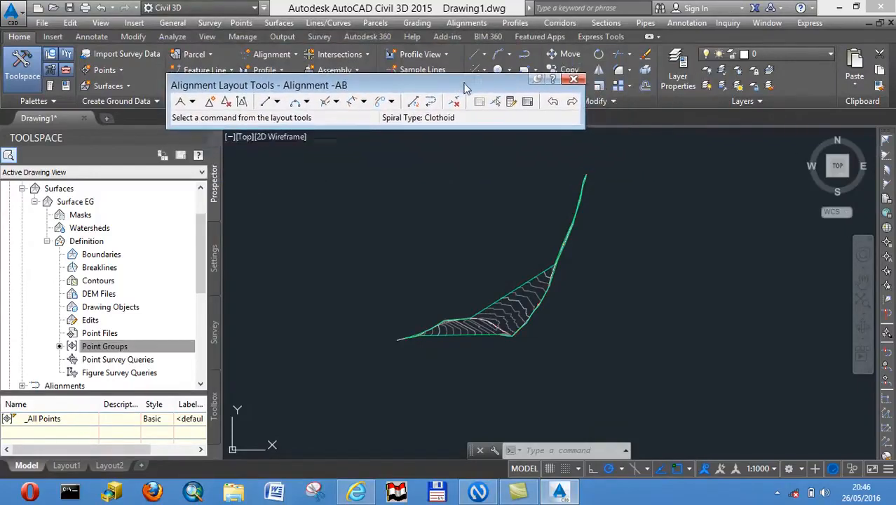
click(193, 103)
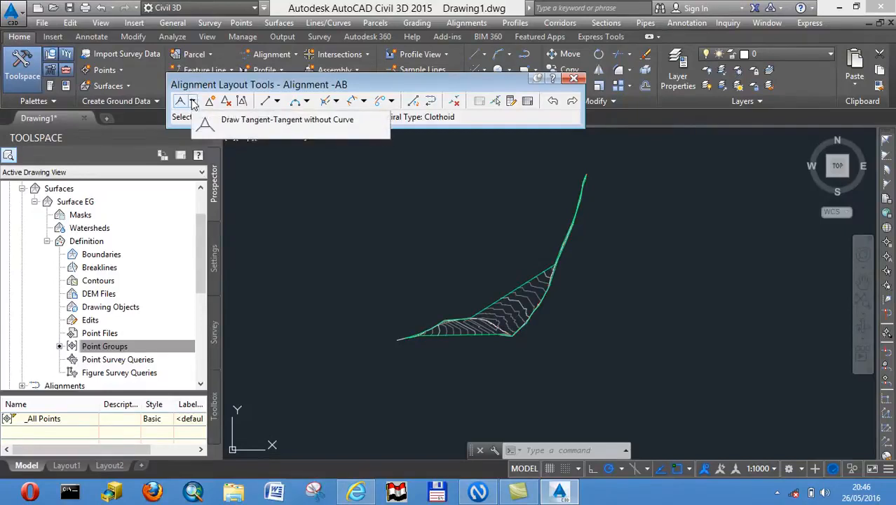
click(193, 102)
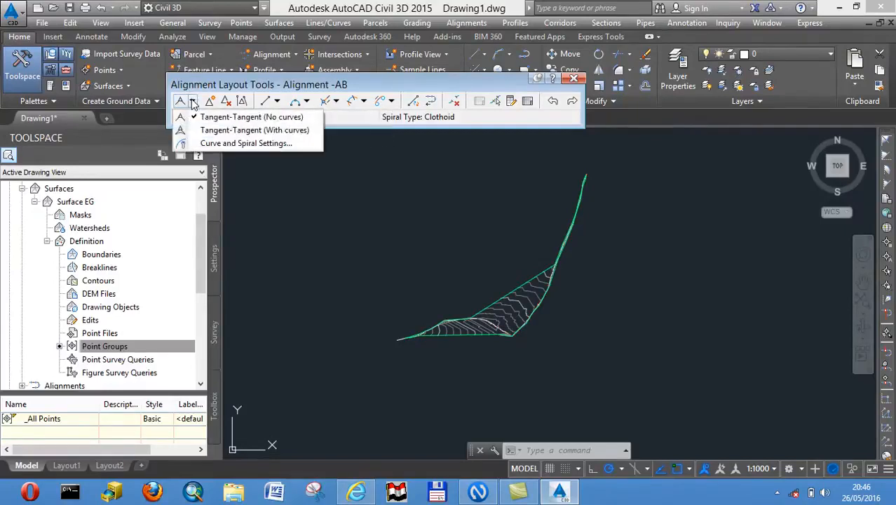
click(278, 131)
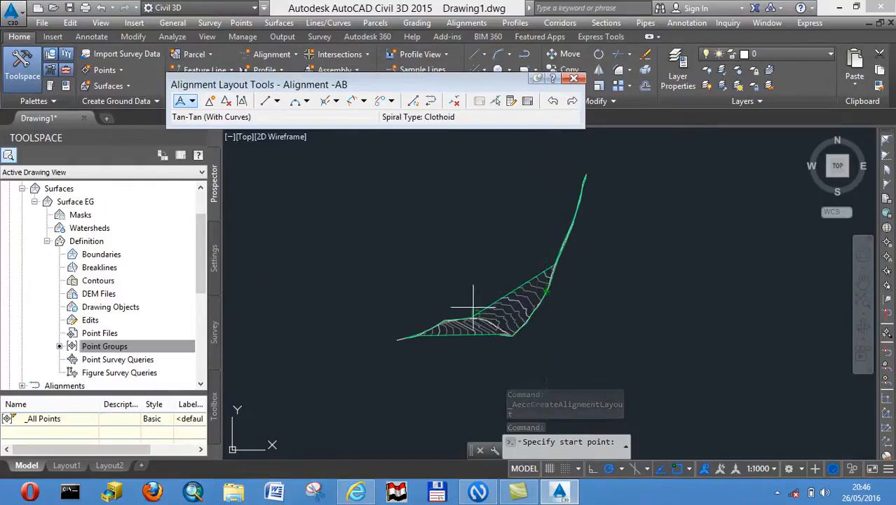
scroll(405, 334, up, 4)
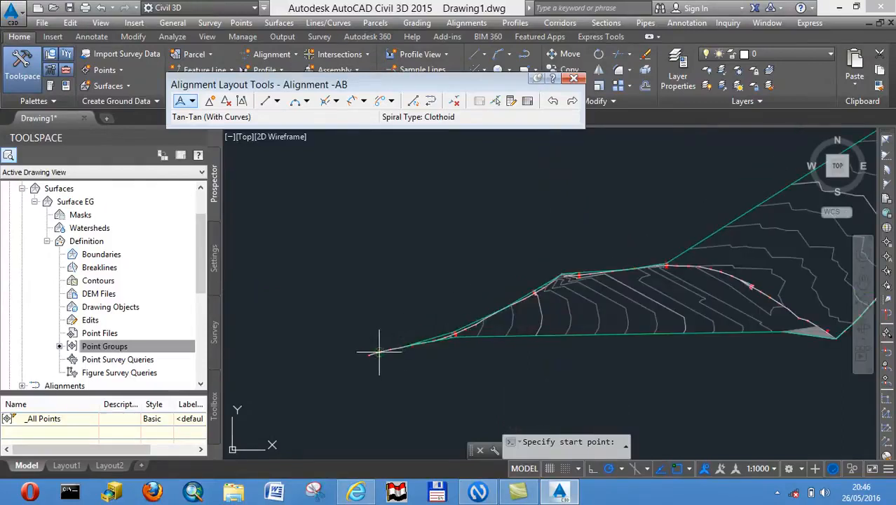
scroll(374, 354, up, 5)
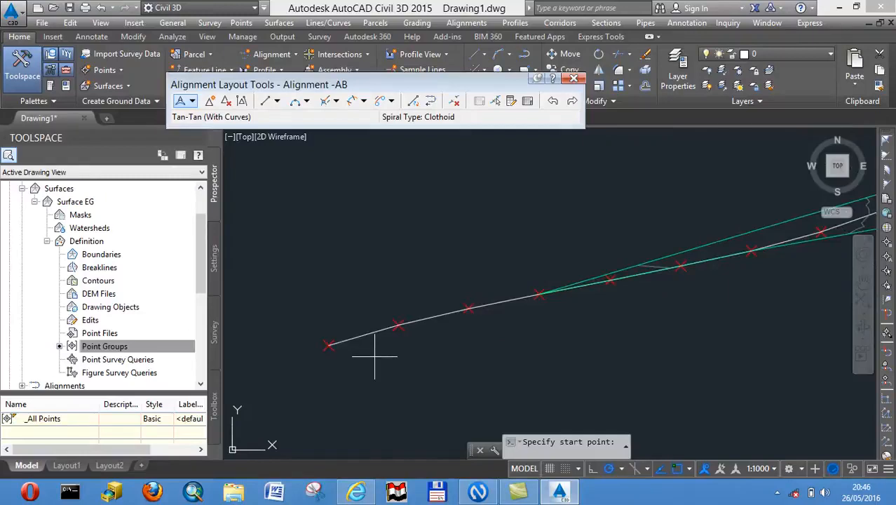
click(328, 345)
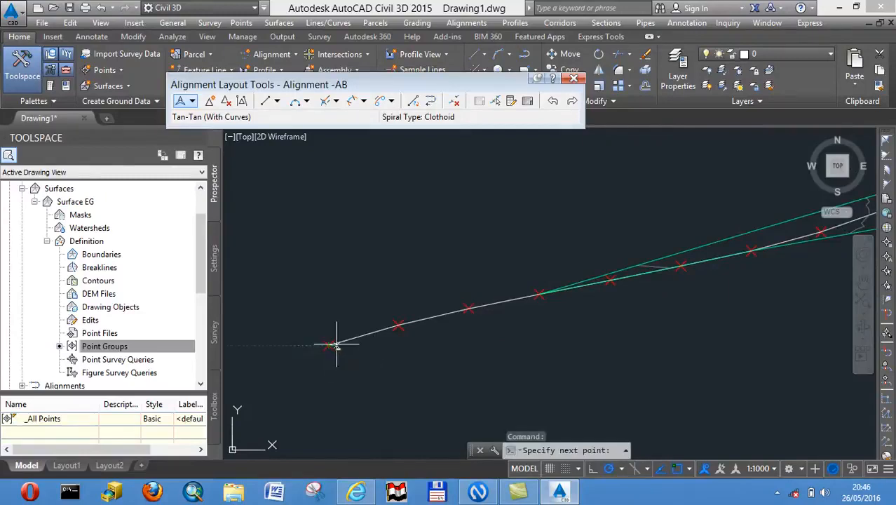
Extend the alignment point by point through the centre of the first cross-section cluster to the second single point beyond it
click(398, 325)
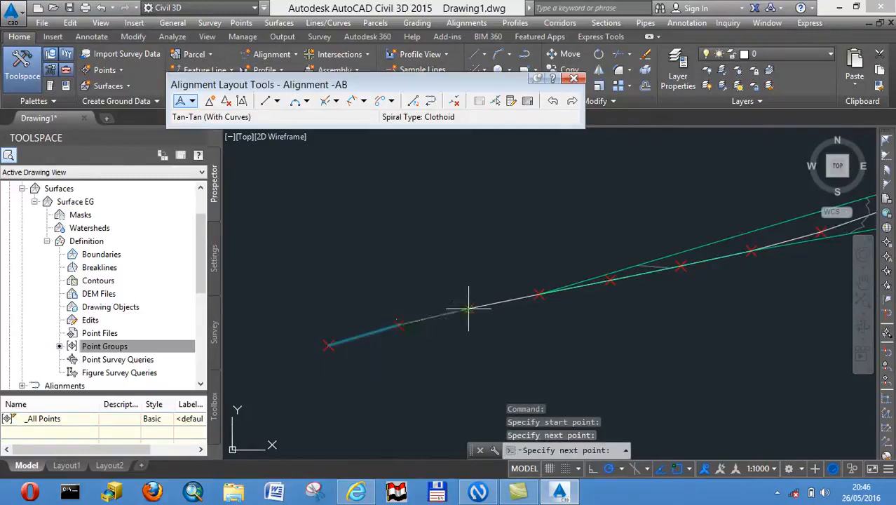
click(469, 308)
click(539, 295)
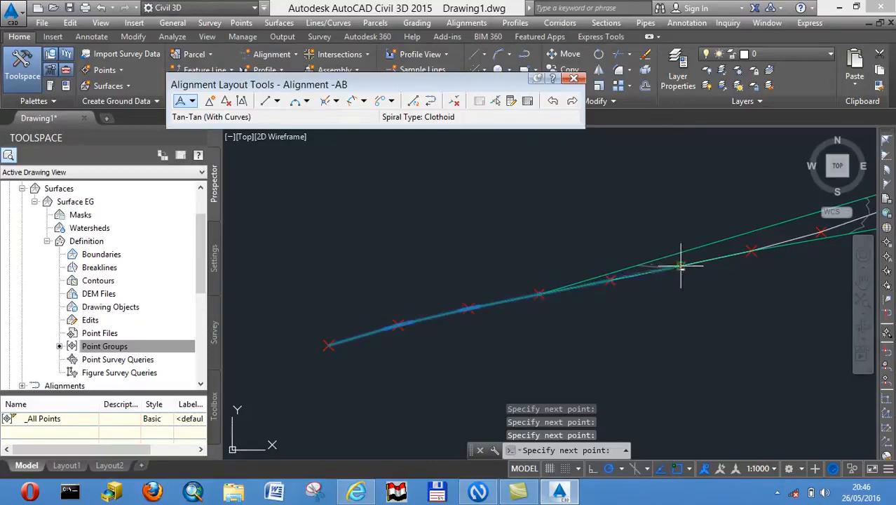
mouse_move(679, 264)
middle_down()
mouse_move(439, 276)
mouse_move(521, 277)
middle_up()
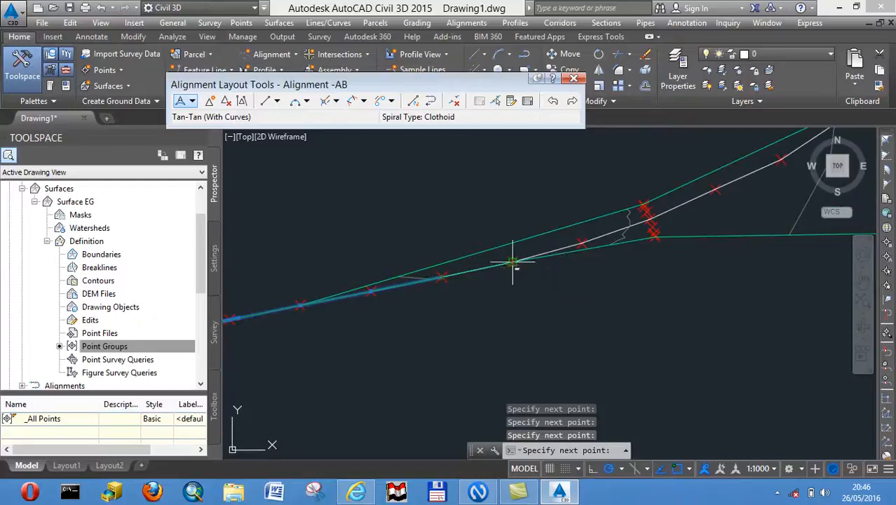
click(582, 243)
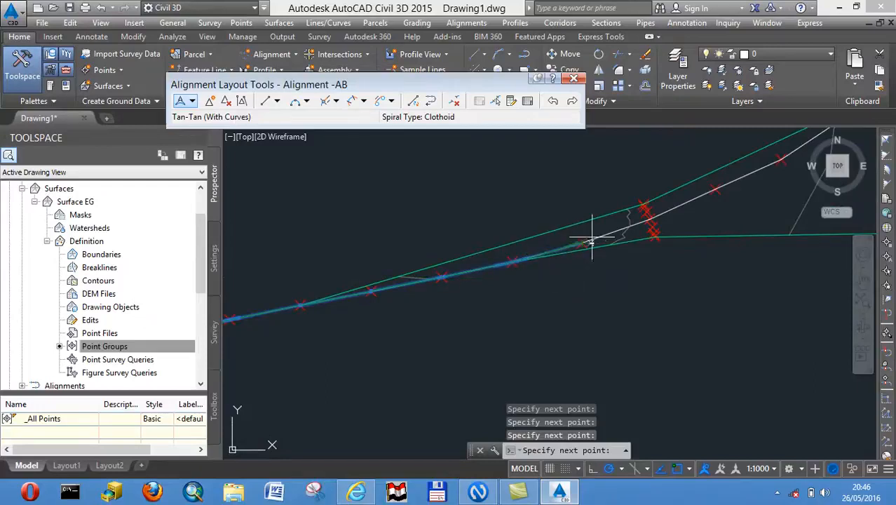
click(715, 188)
click(782, 162)
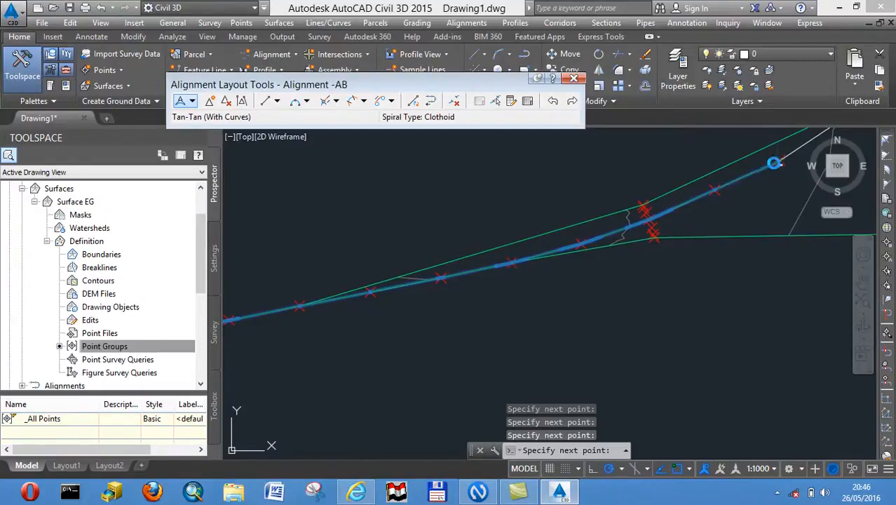
Continue the alignment north-east along the single survey points to the centre of the second cross-section cluster
middle_drag(780, 161, 537, 243)
click(599, 200)
click(663, 167)
middle_drag(663, 167, 526, 324)
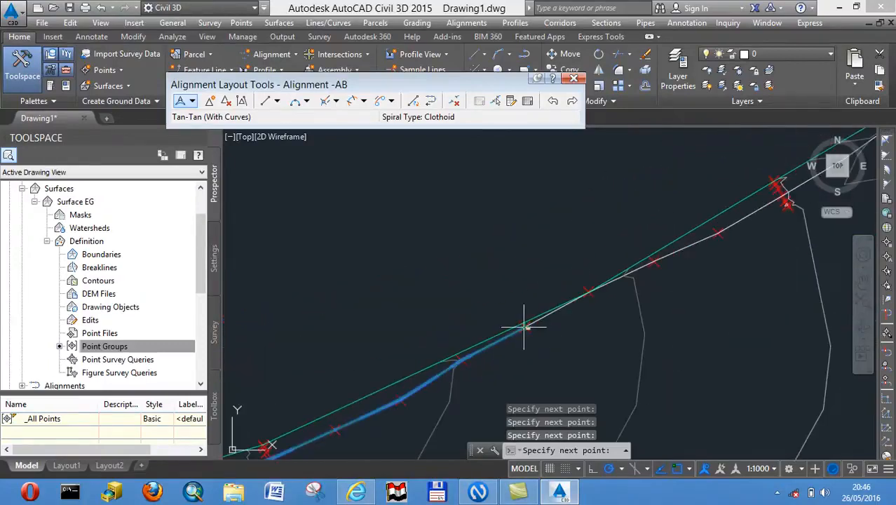
click(651, 261)
click(732, 223)
middle_drag(785, 198, 396, 344)
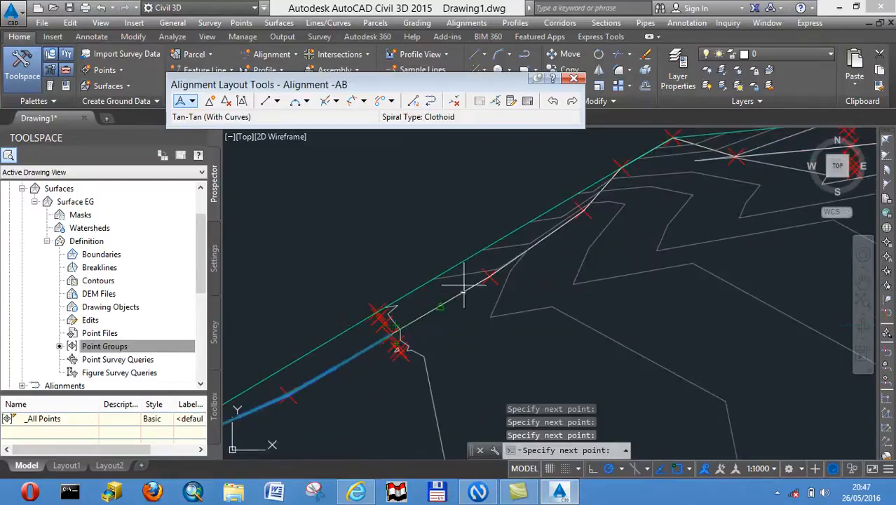
Extend the alignment north-east along the single survey points to the northern bend and down to the last point before the third cross-section cluster
click(584, 210)
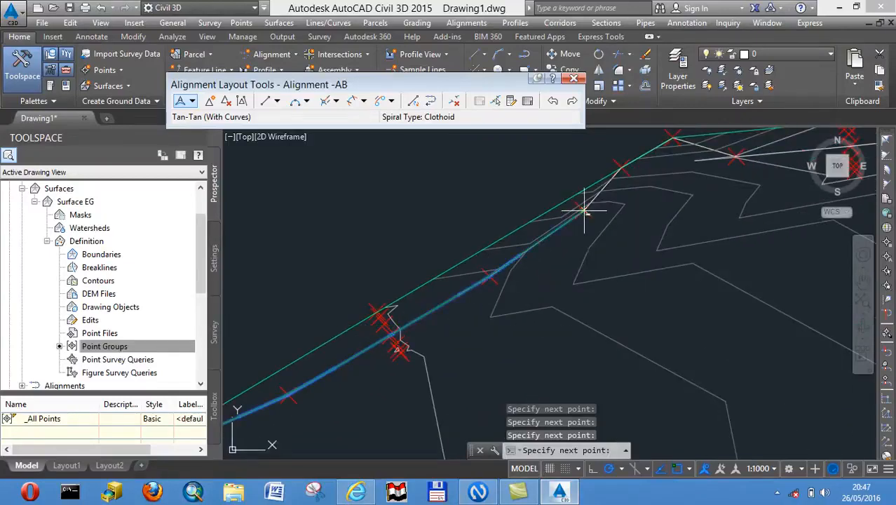
click(673, 139)
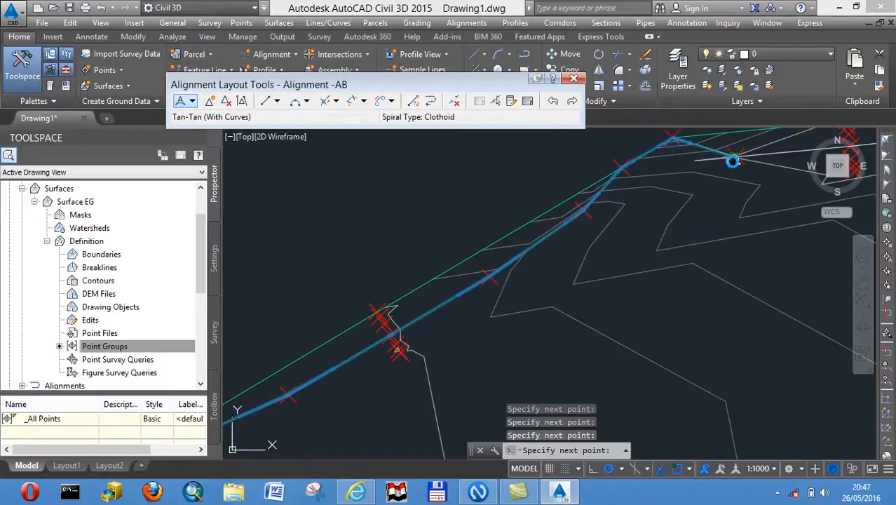
middle_drag(733, 161, 516, 251)
click(514, 249)
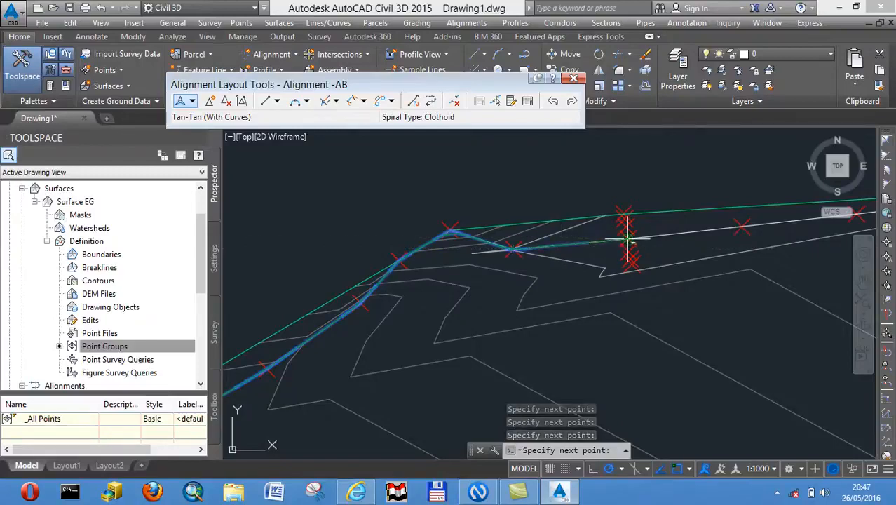
Extend the alignment east through the centre of the third cluster to the last single point before the fourth cluster
middle_drag(744, 224, 447, 301)
click(561, 286)
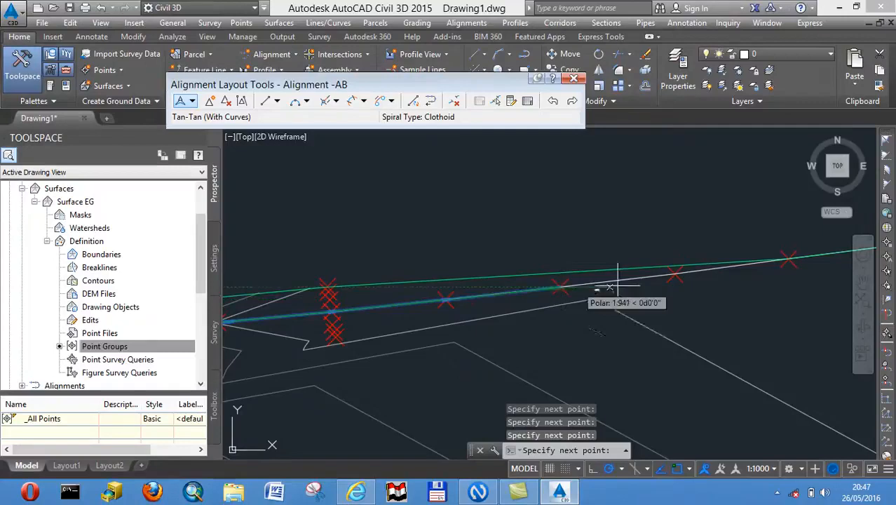
click(672, 275)
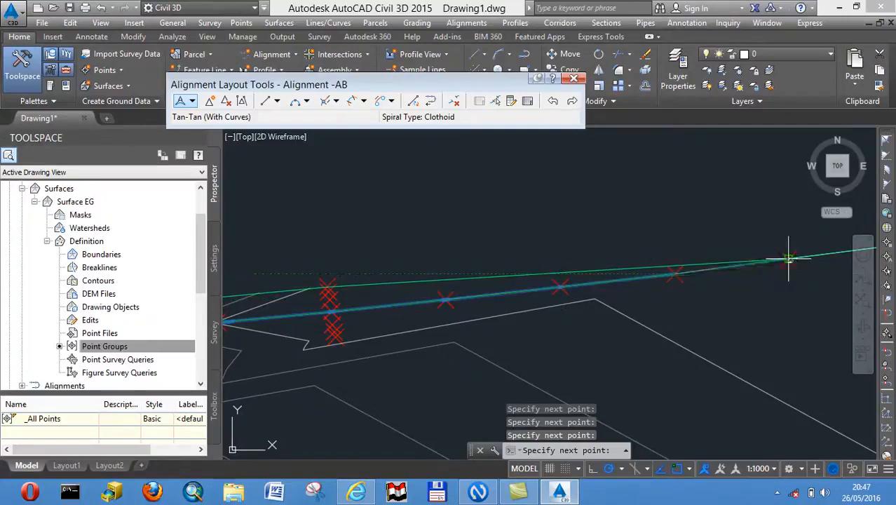
middle_drag(789, 259, 401, 328)
click(515, 314)
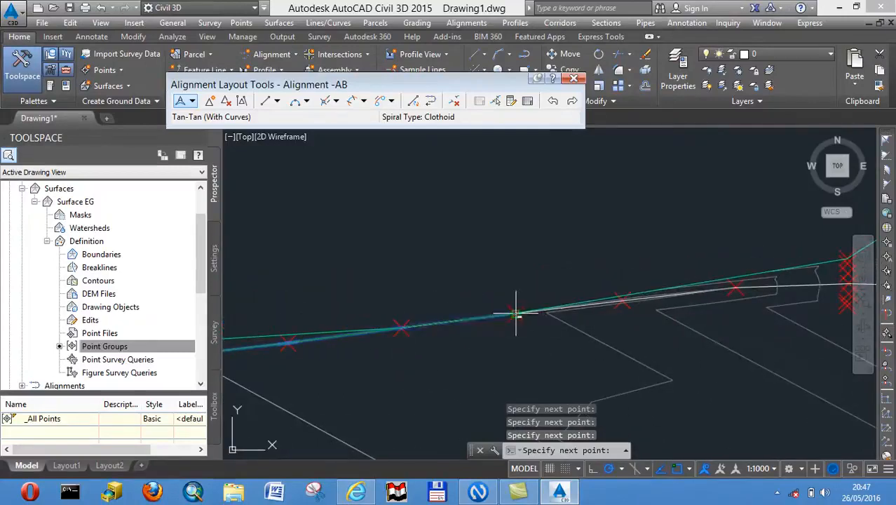
click(735, 288)
Carry the alignment through the centre of the fourth cross-section cluster to the fourth single point beyond it
middle_drag(735, 288, 540, 321)
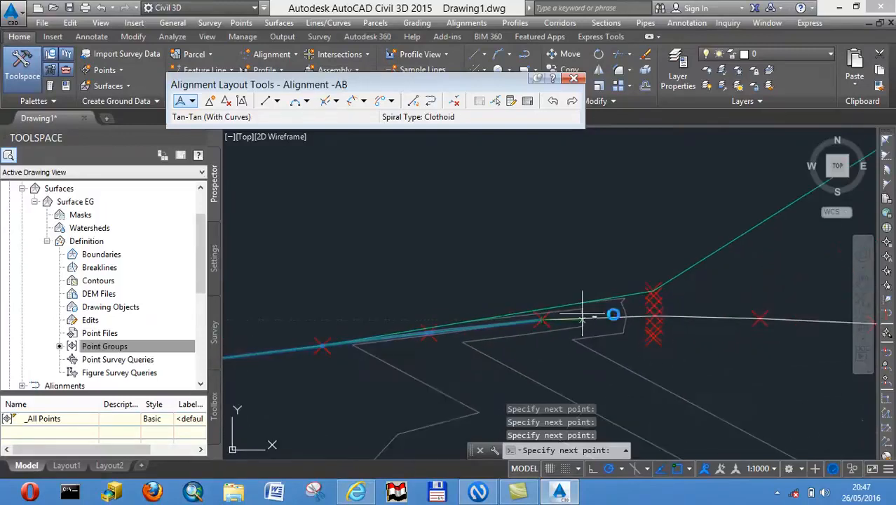
click(757, 320)
middle_drag(756, 321, 467, 320)
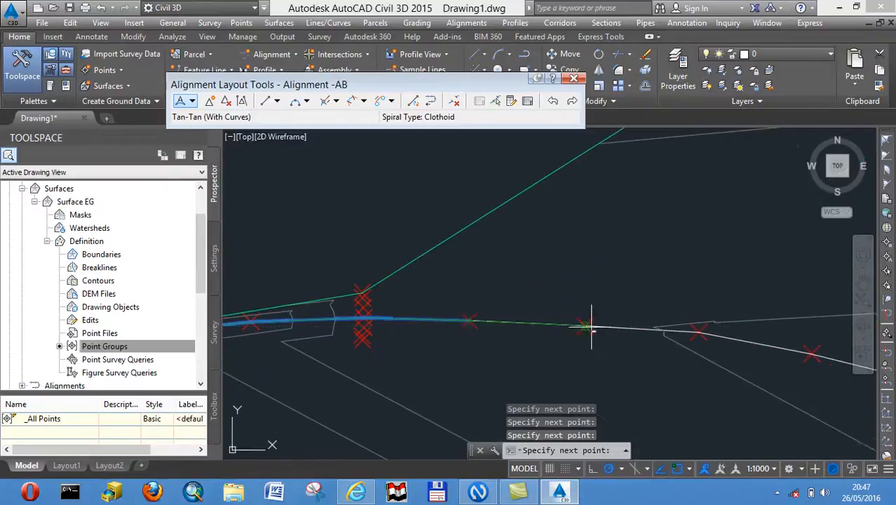
click(699, 331)
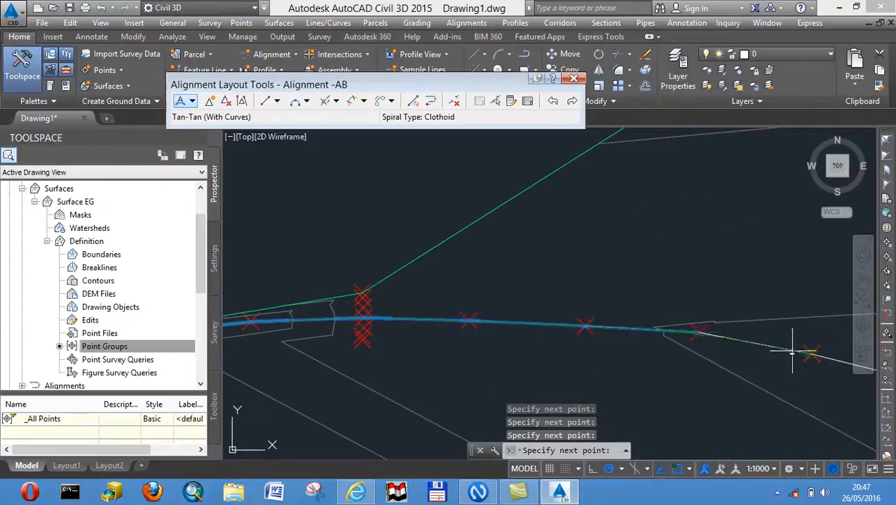
click(812, 352)
middle_drag(812, 353, 383, 327)
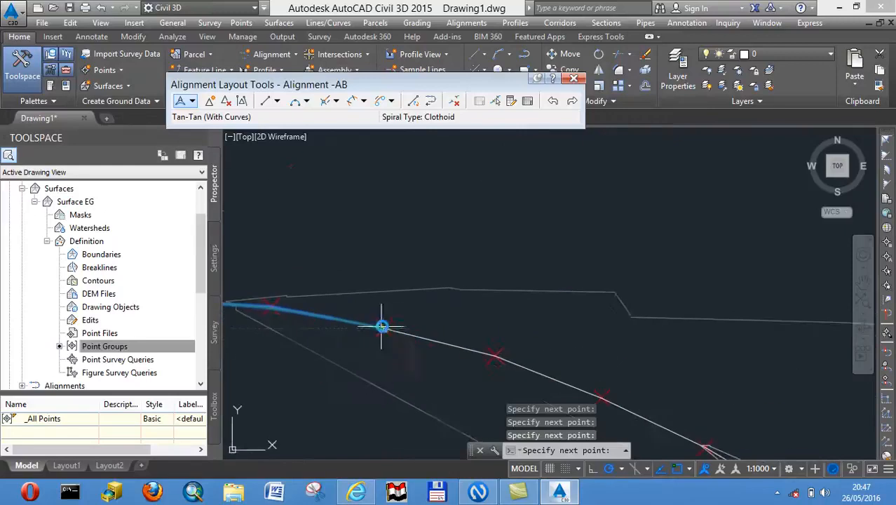
Continue the alignment south-east around the gentle bend to the last single point before the fan-shaped fifth cluster
click(497, 355)
scroll(497, 356, up, 2)
mouse_move(496, 356)
middle_down()
mouse_move(479, 320)
mouse_move(376, 240)
middle_up()
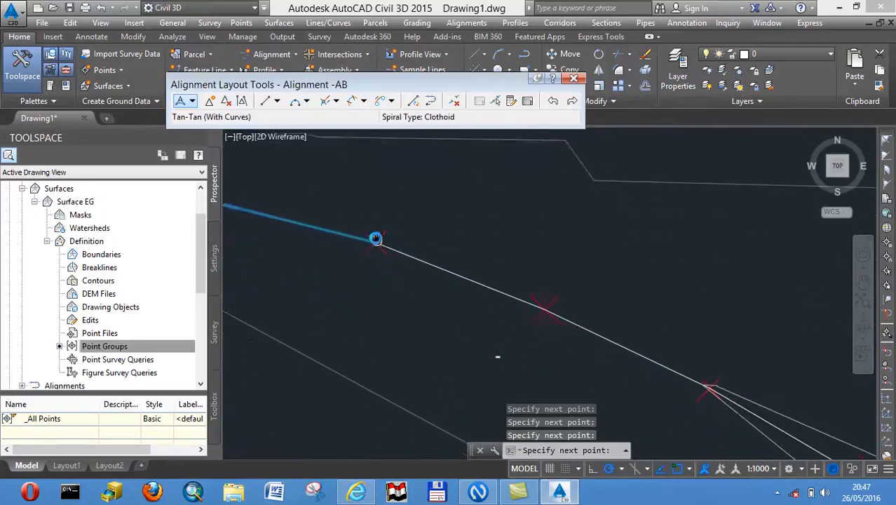
click(543, 308)
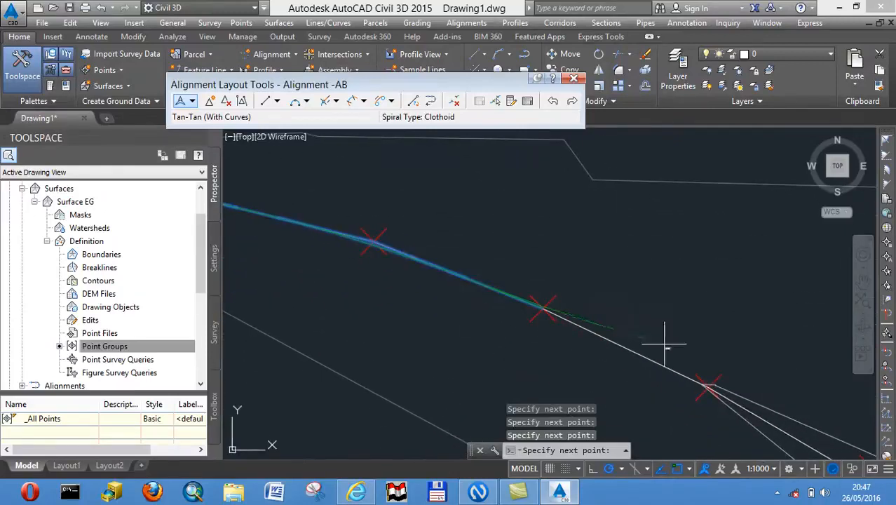
click(703, 384)
Extend the alignment through the centre of the fan-shaped fifth cluster to the third single survey point beyond it
scroll(703, 384, down, 3)
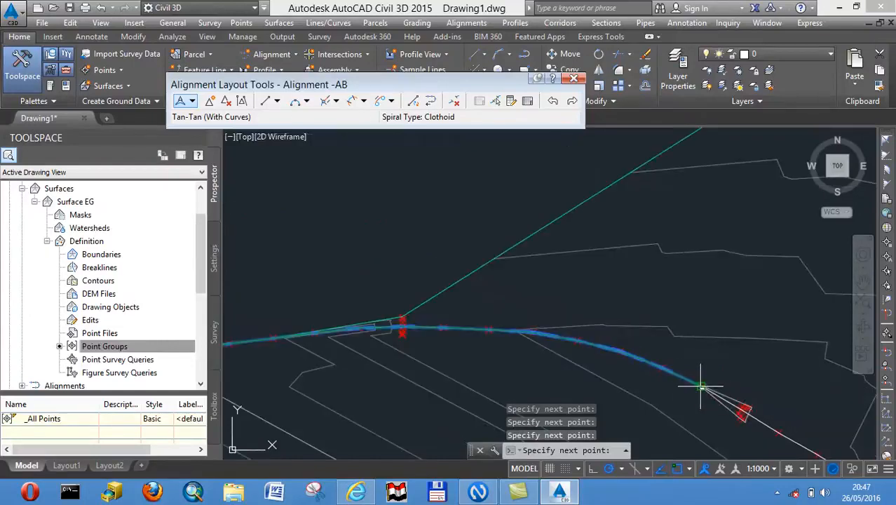
middle_drag(623, 366, 310, 277)
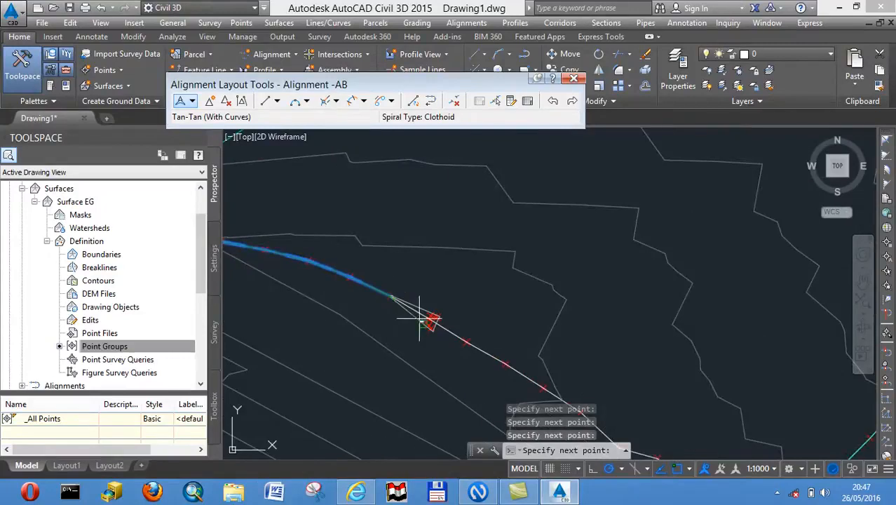
scroll(428, 316, up, 4)
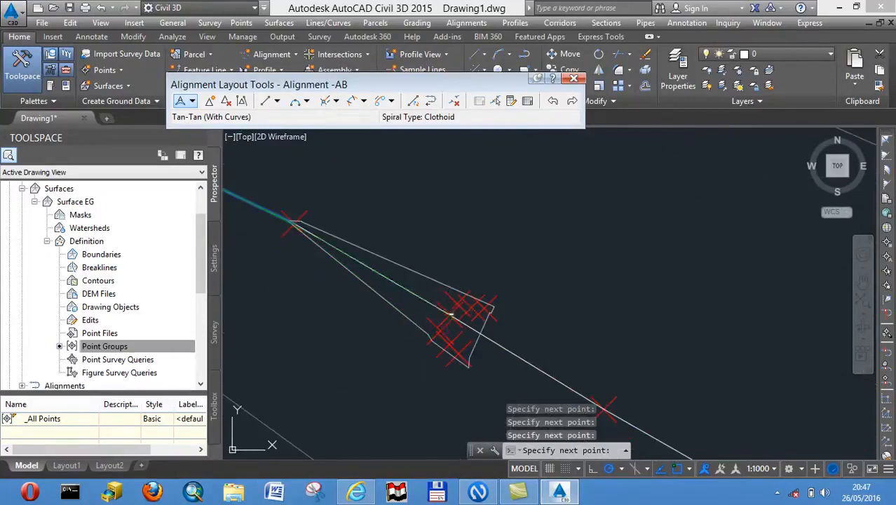
middle_drag(600, 411, 394, 268)
scroll(372, 253, down, 2)
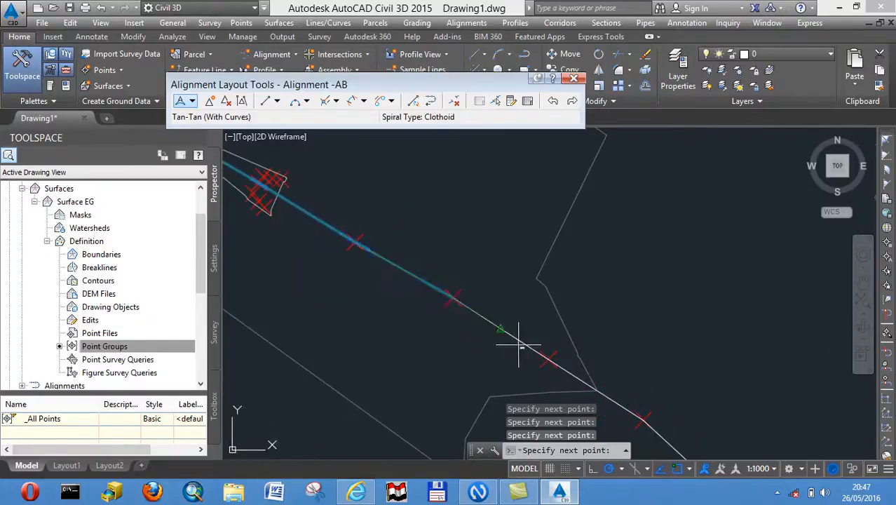
click(545, 357)
Follow the kinked stretch of single points south-east with the alignment to the centre of the sixth cross-section cluster
scroll(545, 357, down, 3)
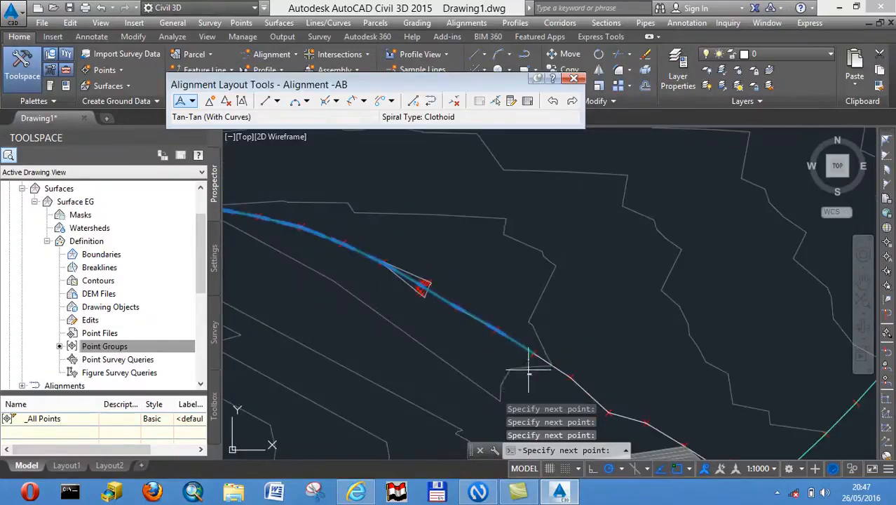
click(571, 377)
click(609, 412)
click(646, 423)
middle_drag(674, 425, 493, 238)
scroll(537, 273, up, 3)
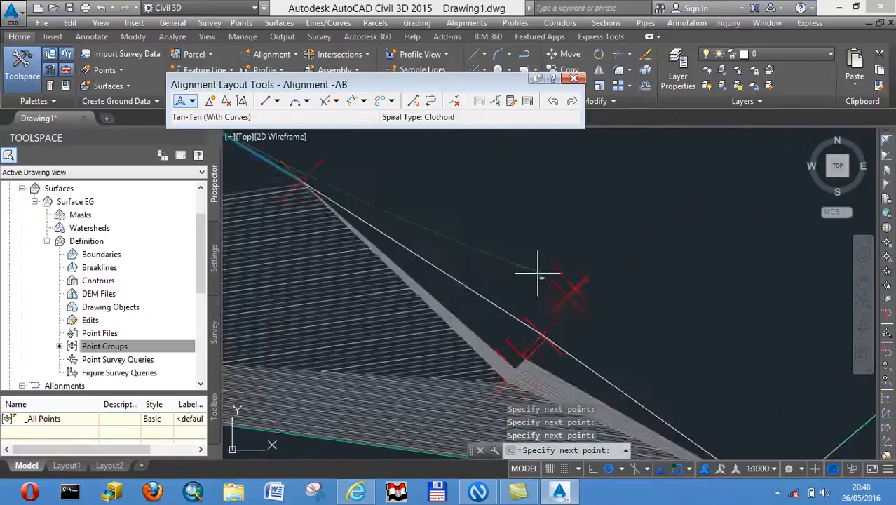
click(543, 335)
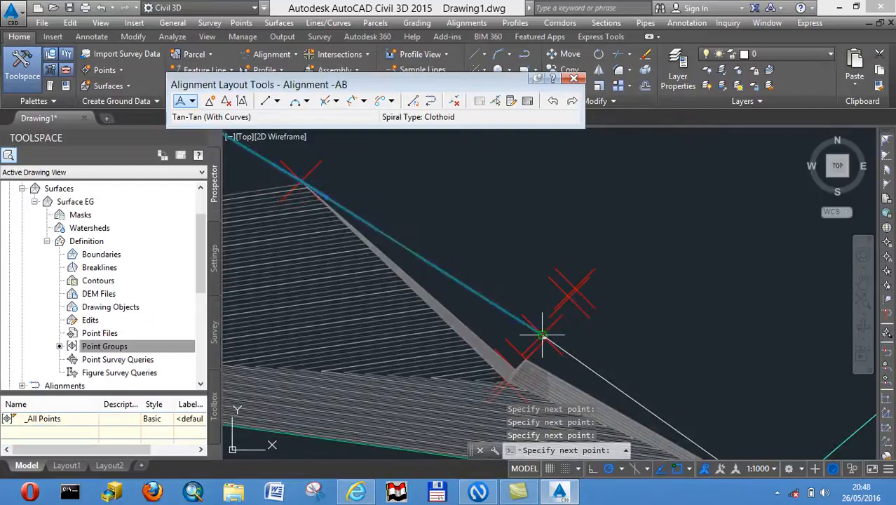
Turn the alignment at the sharp southern corner point and run it north-east point by point to the seventh cluster's centre
middle_drag(538, 331, 361, 211)
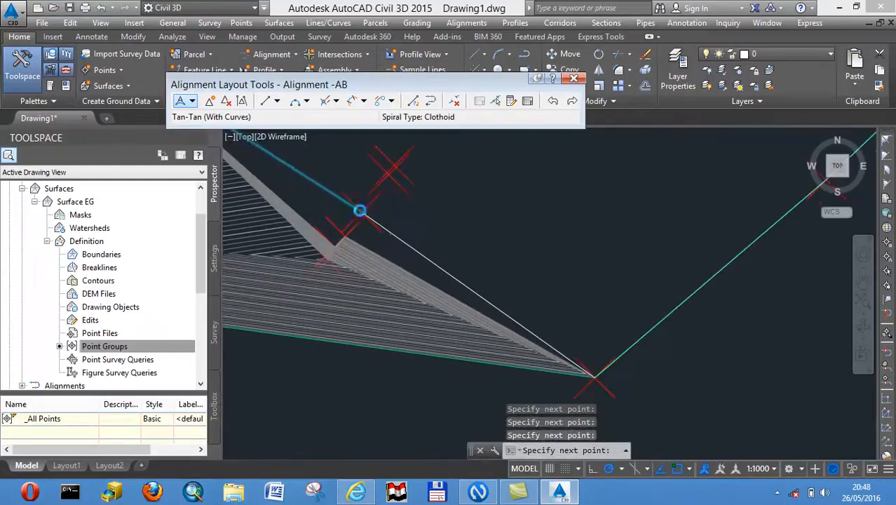
click(591, 377)
scroll(593, 368, down, 2)
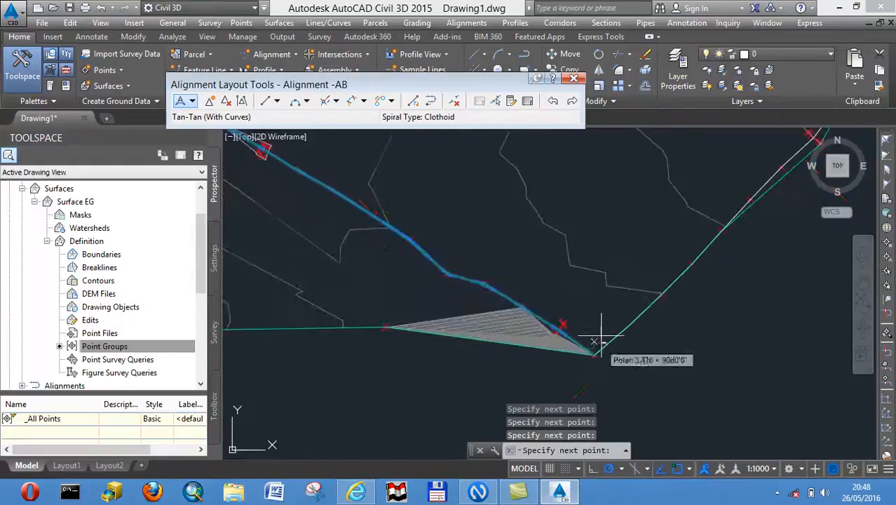
click(657, 293)
click(693, 265)
click(726, 226)
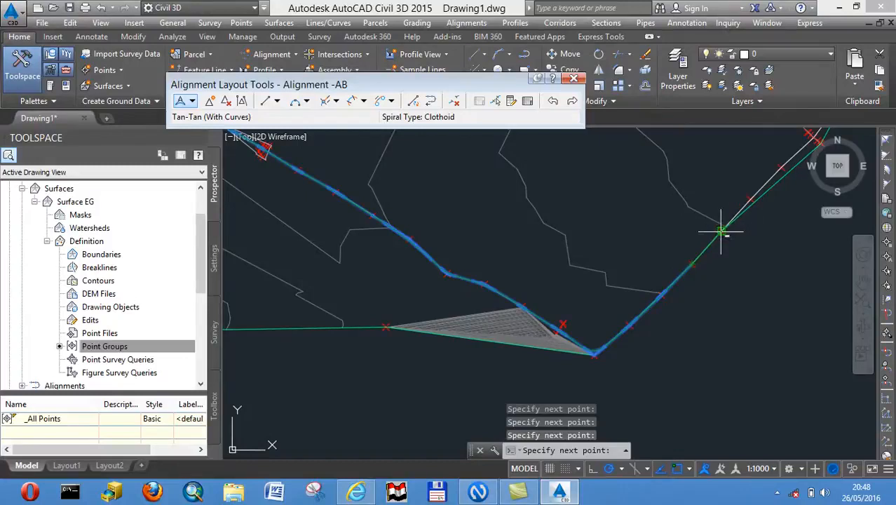
click(750, 199)
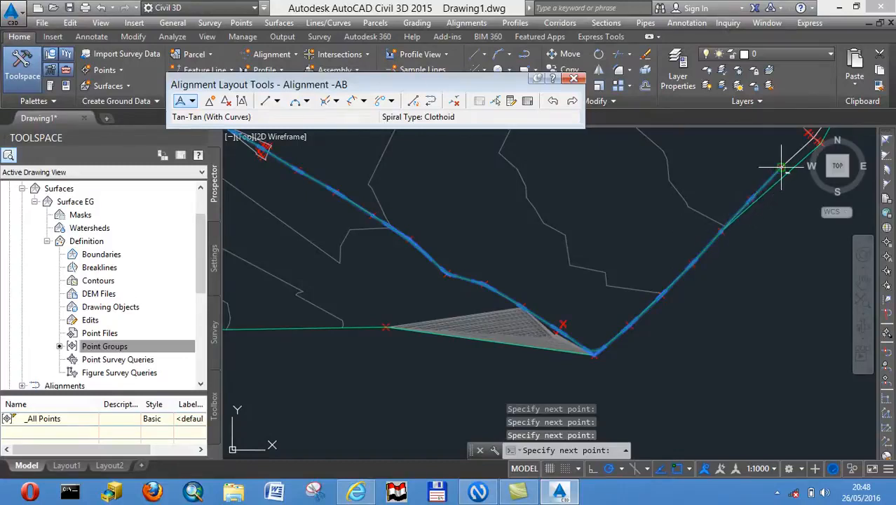
scroll(715, 210, up, 5)
middle_drag(663, 199, 601, 260)
click(654, 234)
Extend the alignment north-east through the centre of the eighth cross-section cluster to the third single point beyond it
scroll(659, 223, down, 3)
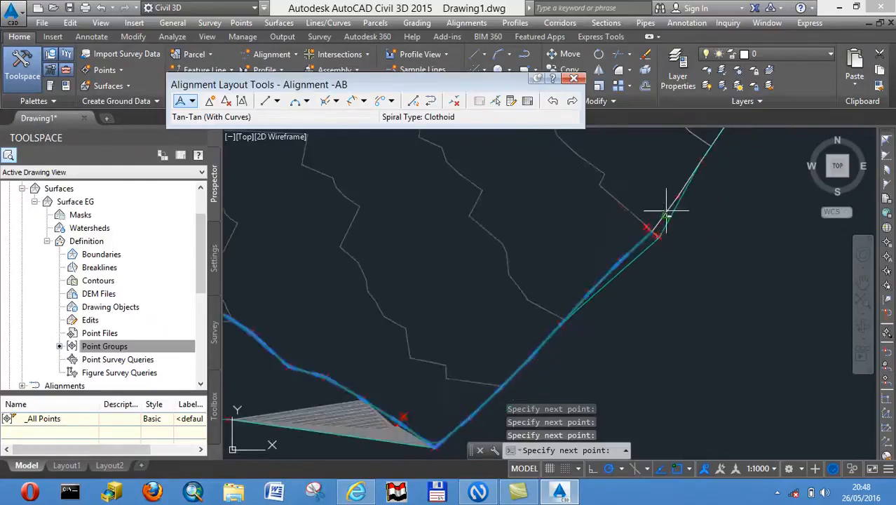
click(702, 161)
mouse_move(702, 162)
middle_down()
mouse_move(650, 248)
mouse_move(574, 343)
middle_up()
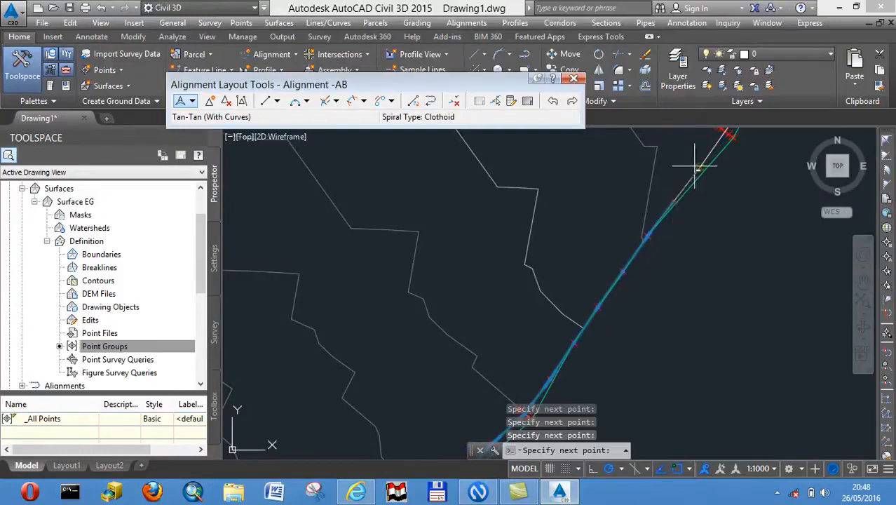
mouse_move(700, 168)
middle_down()
mouse_move(590, 320)
mouse_move(608, 310)
middle_up()
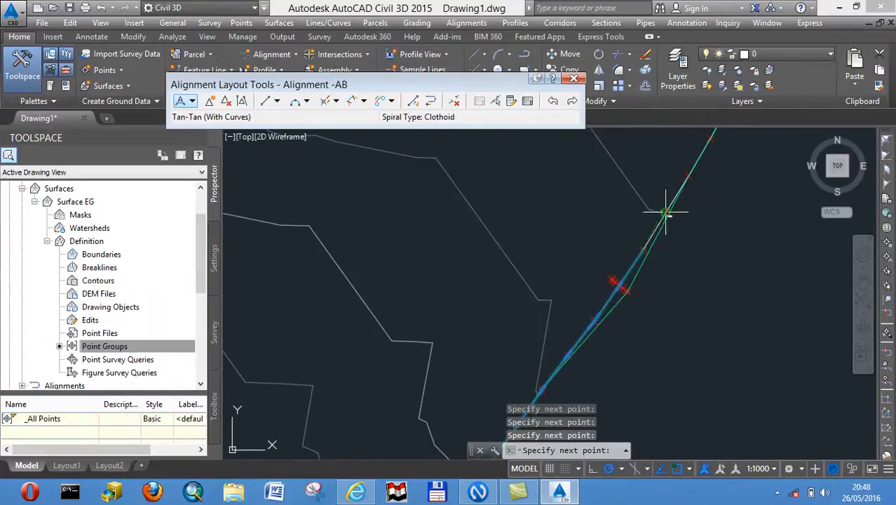
click(688, 175)
Continue the alignment along the single survey points to the centre of the ninth cross-section cluster
middle_drag(689, 175, 586, 342)
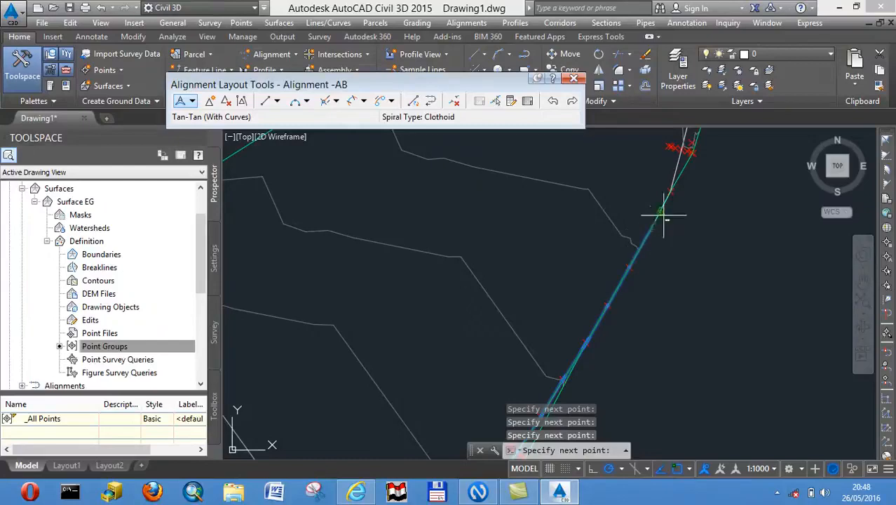
middle_drag(685, 166, 617, 296)
scroll(617, 295, up, 3)
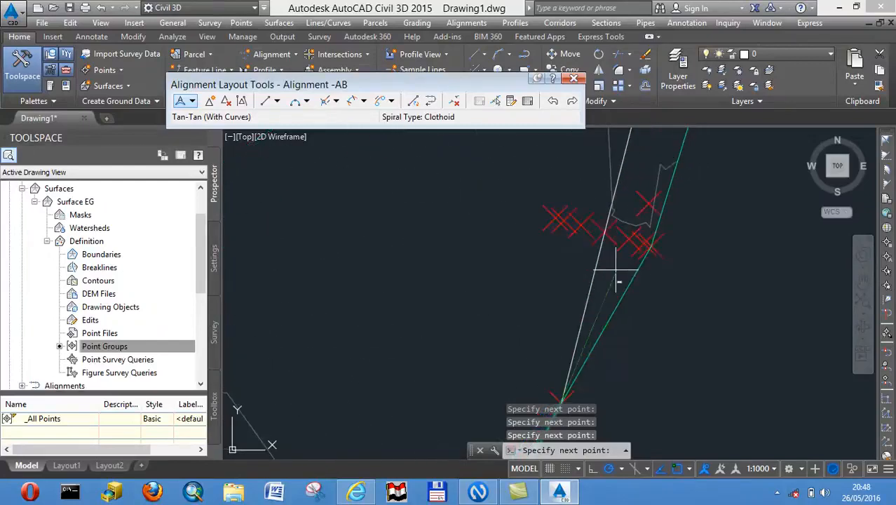
click(607, 228)
Extend the alignment northward through the centre of the tenth cross-section cluster to the first single point beyond it
middle_drag(607, 228, 578, 360)
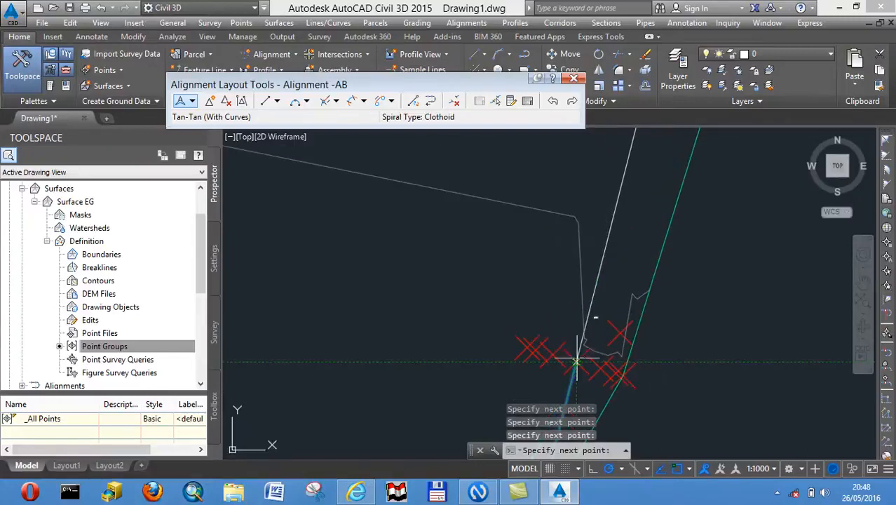
scroll(604, 281, down, 5)
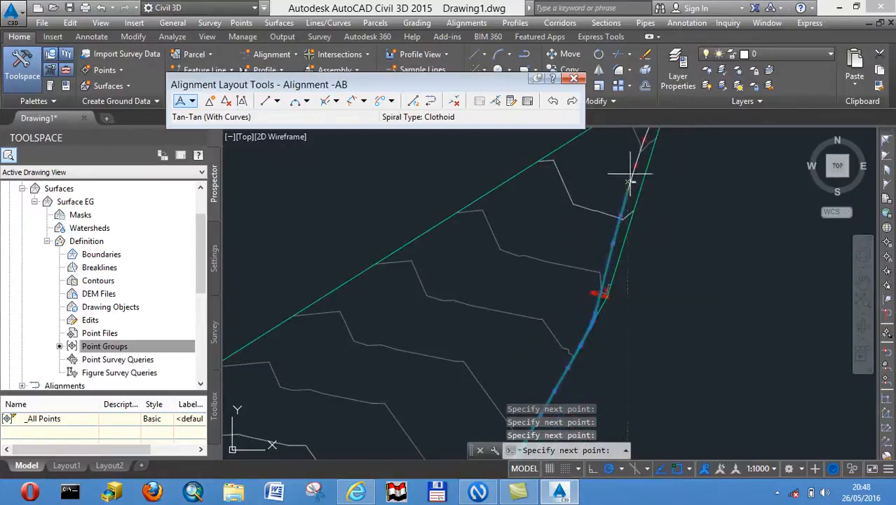
middle_drag(641, 136, 526, 346)
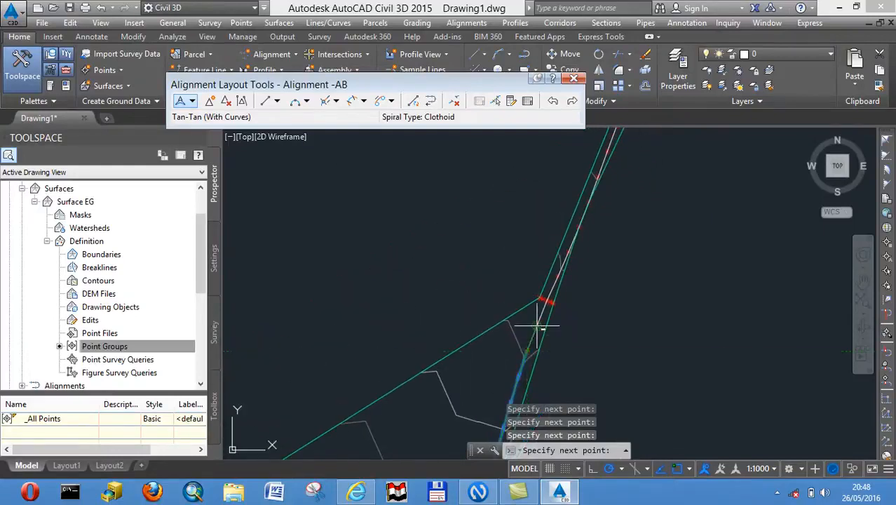
scroll(537, 326, up, 2)
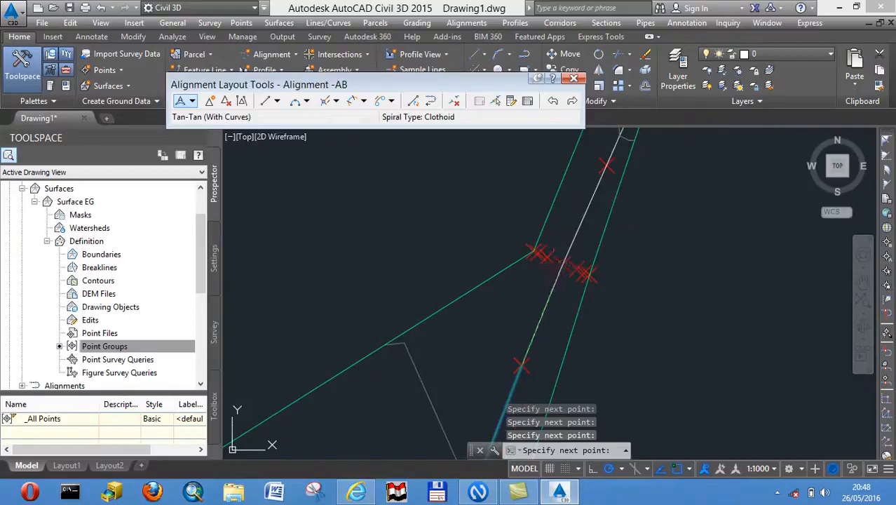
middle_drag(604, 171, 458, 395)
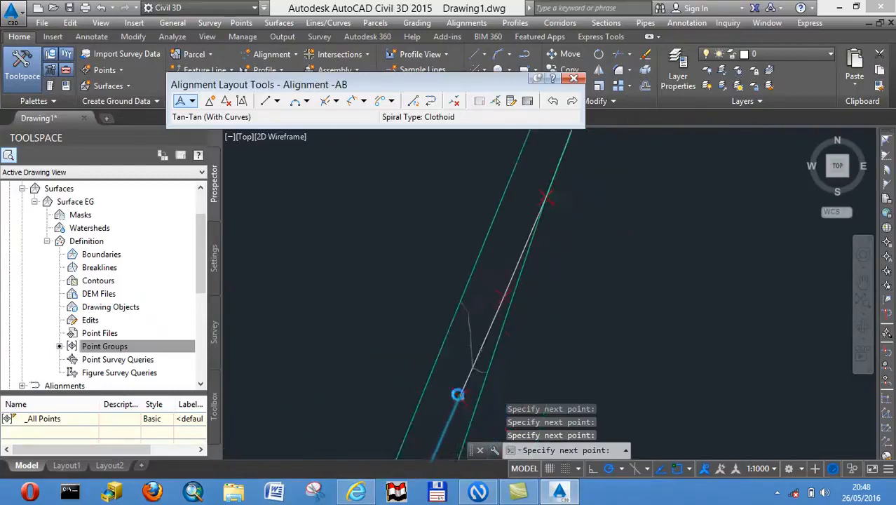
Continue the alignment along the narrow surface strip to the last single point before the eleventh cross-section cluster
scroll(510, 270, down, 3)
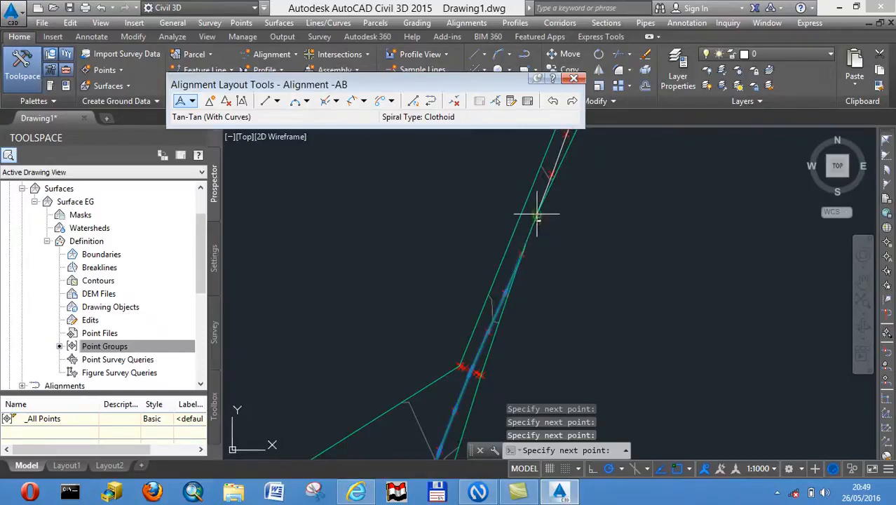
middle_drag(554, 175, 503, 272)
click(504, 276)
click(517, 237)
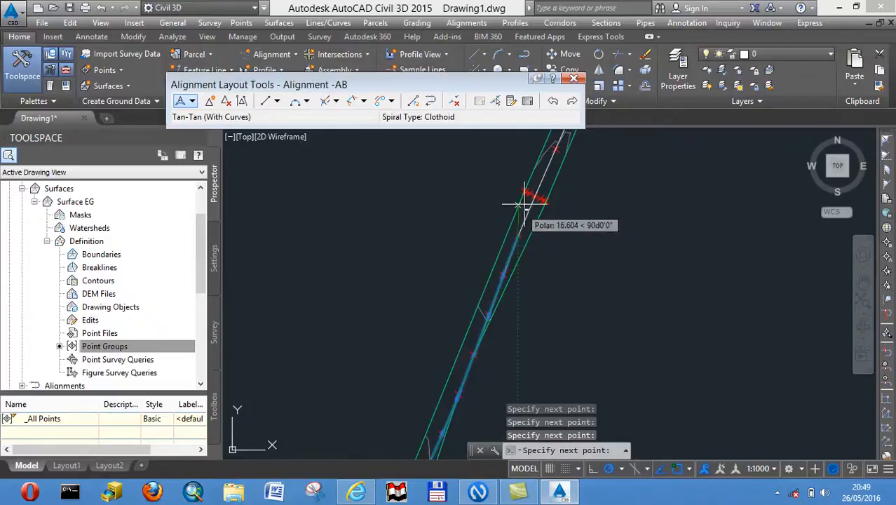
Extend the alignment north-east through the centre of the eleventh cross-section cluster and along the single survey points beyond it
click(536, 197)
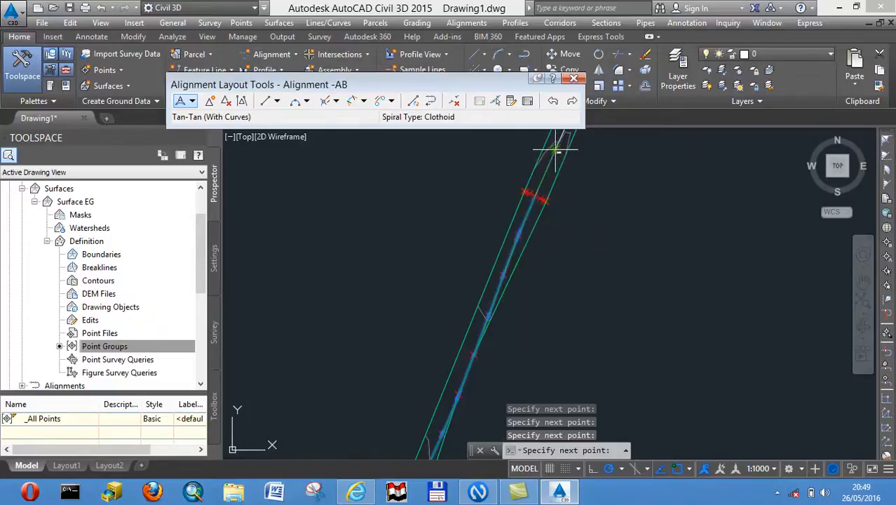
middle_drag(555, 149, 465, 331)
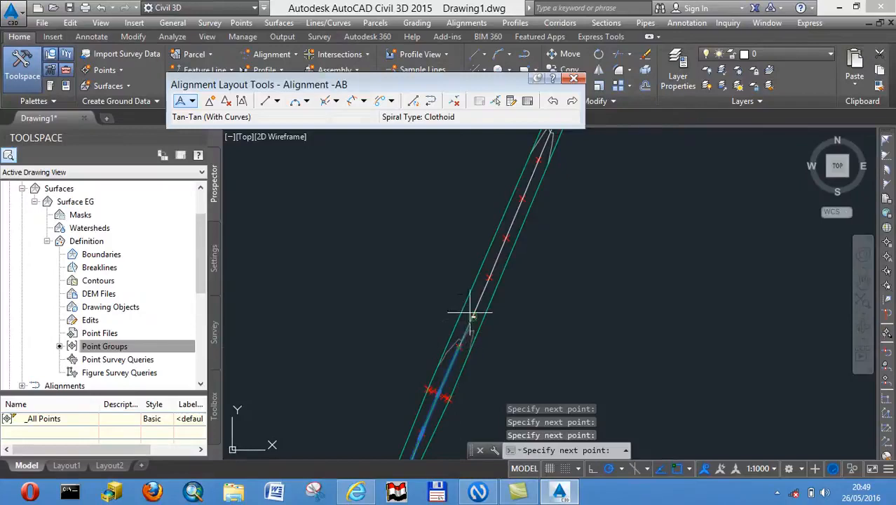
click(490, 282)
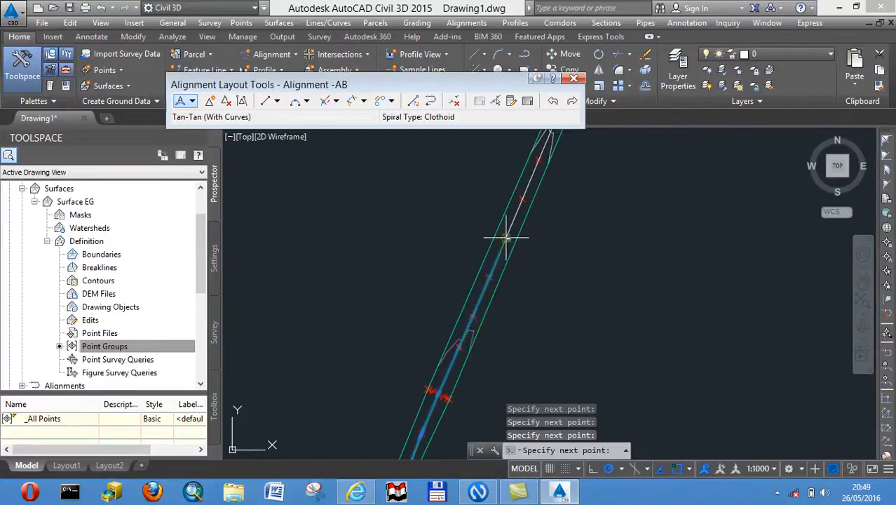
click(525, 202)
scroll(540, 160, down, 5)
middle_drag(537, 163, 445, 341)
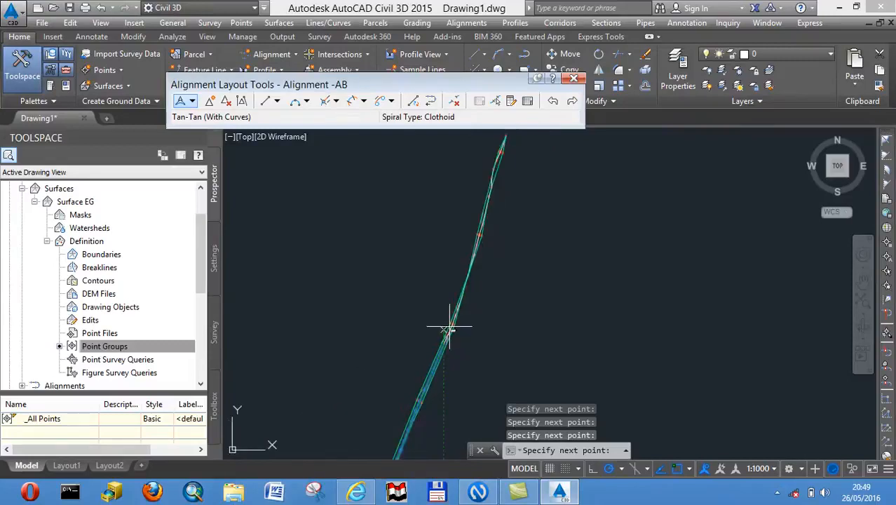
Continue the alignment through the centre of the twelfth cross-section cluster to the third single point beyond it
scroll(454, 321, up, 3)
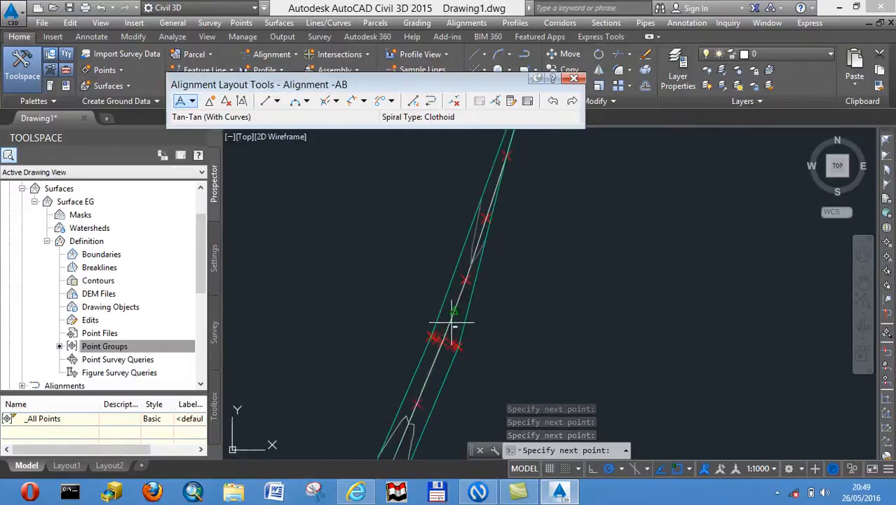
click(411, 414)
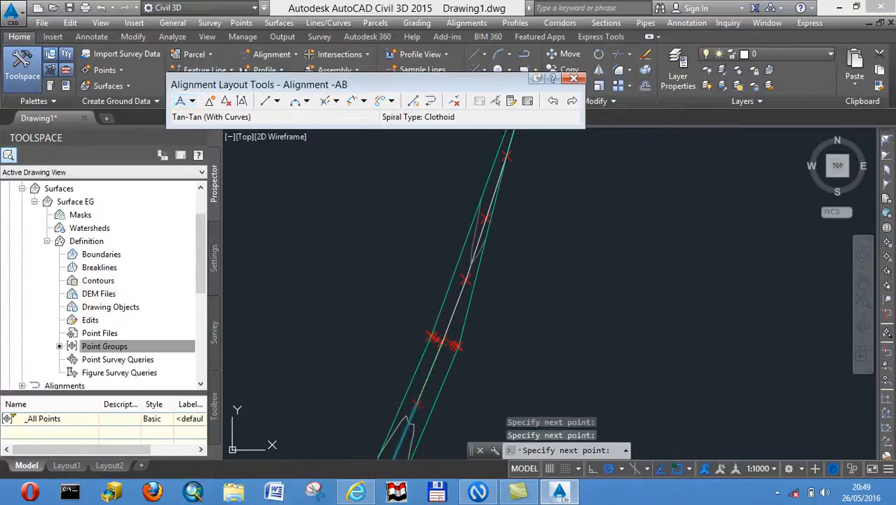
click(449, 343)
click(465, 279)
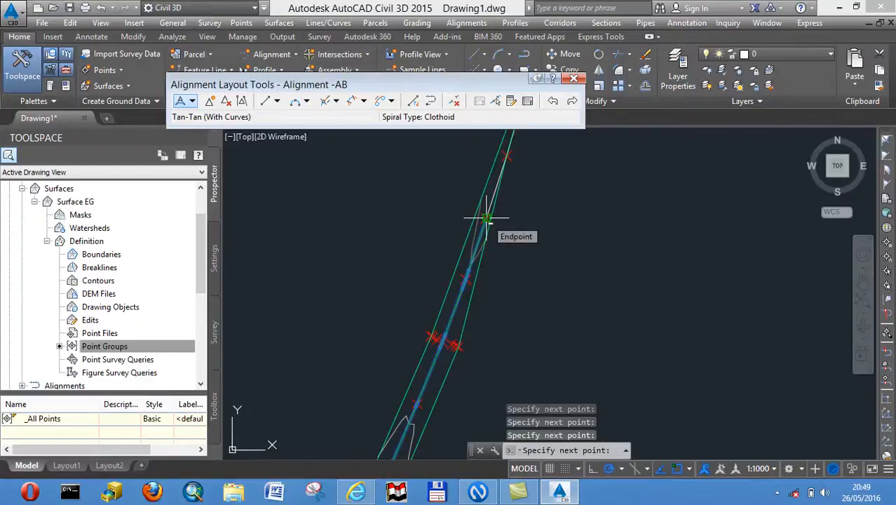
click(487, 218)
click(506, 155)
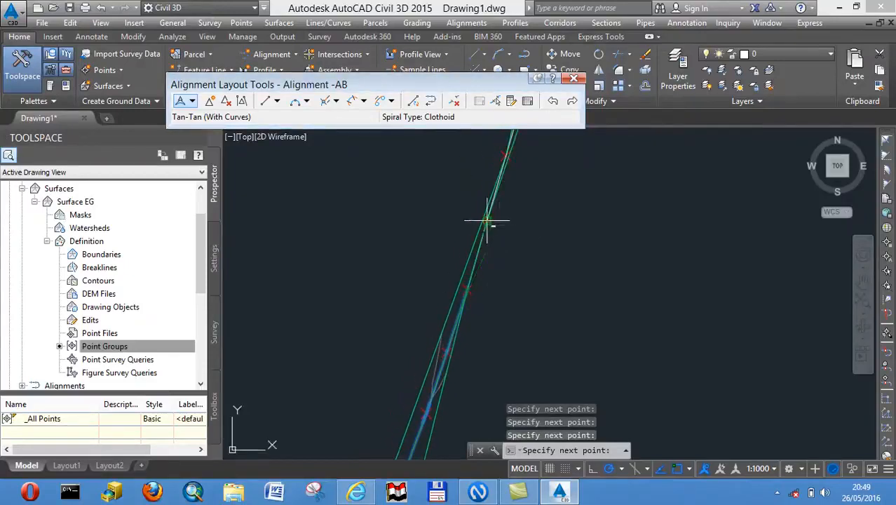
Extend the alignment along the single survey points to the centre of the thirteenth cross-section cluster
scroll(506, 156, up, 3)
middle_drag(506, 155, 425, 330)
scroll(430, 312, up, 5)
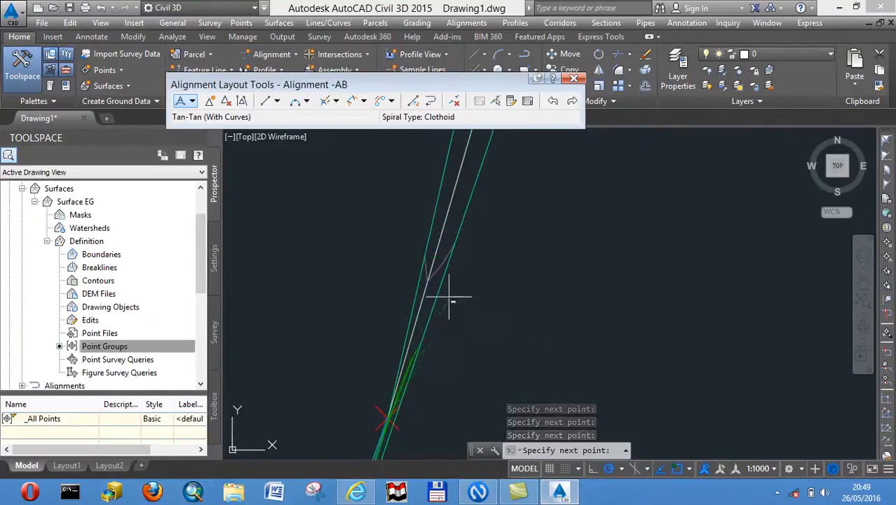
scroll(451, 298, up, 5)
scroll(426, 270, down, 7)
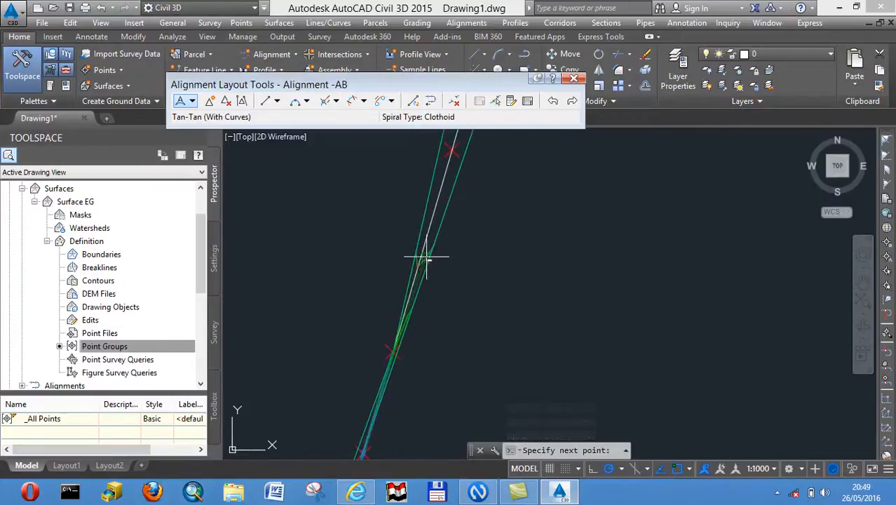
click(453, 150)
middle_drag(454, 149, 404, 363)
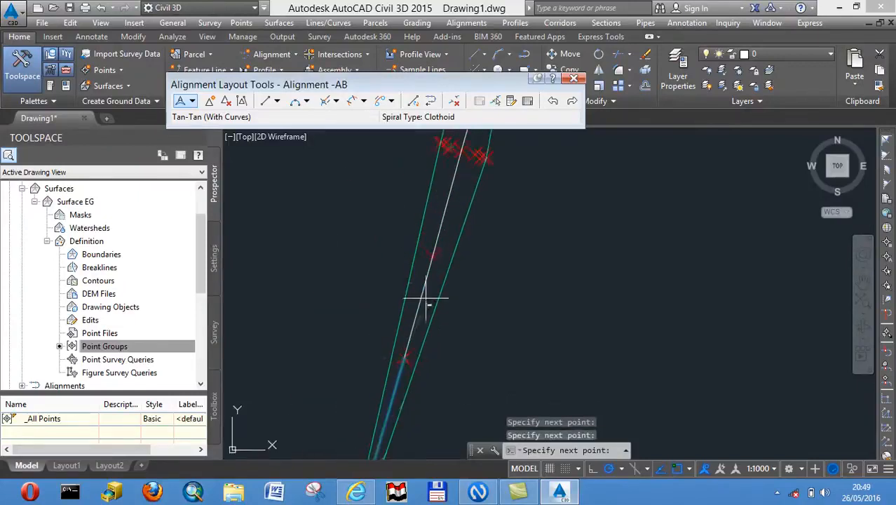
click(433, 255)
click(462, 150)
Continue the alignment northward along the single survey points beyond the thirteenth cross-section cluster
scroll(463, 151, down, 7)
middle_drag(467, 156, 393, 357)
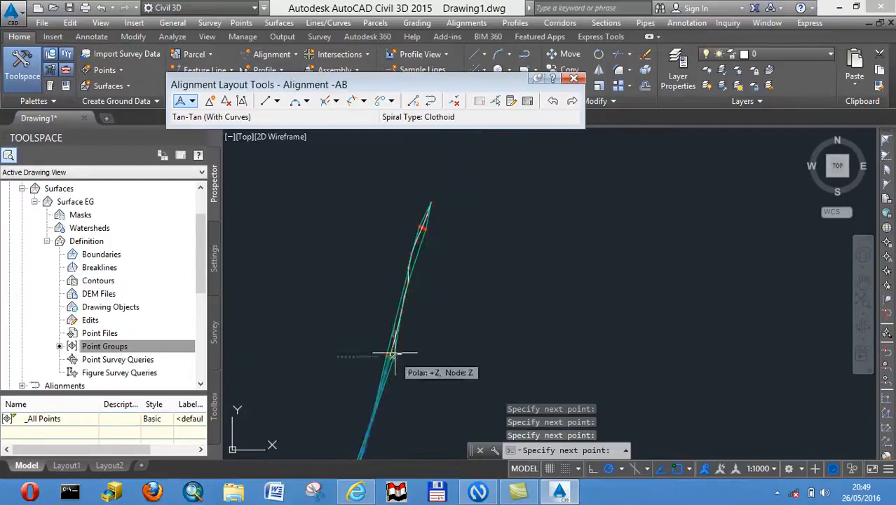
scroll(393, 344, up, 3)
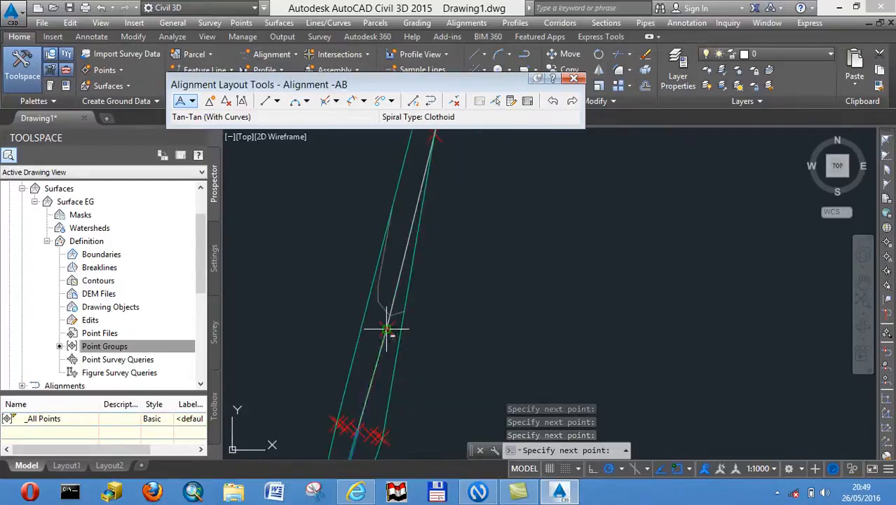
middle_drag(424, 236, 405, 356)
click(401, 254)
click(422, 159)
scroll(423, 159, down, 5)
middle_drag(422, 158, 389, 332)
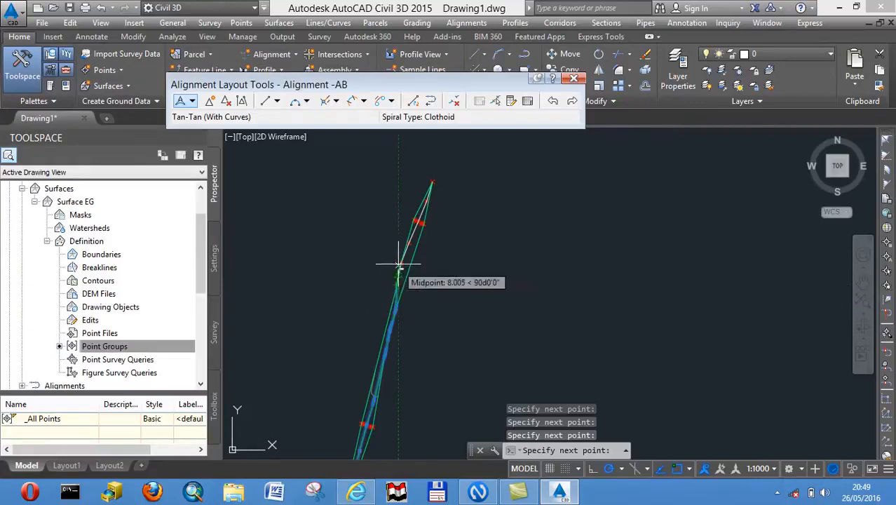
Extend the alignment through the centre of the last cross-section cluster, end it at the surface's northern tip and finish the layout
scroll(409, 244, up, 2)
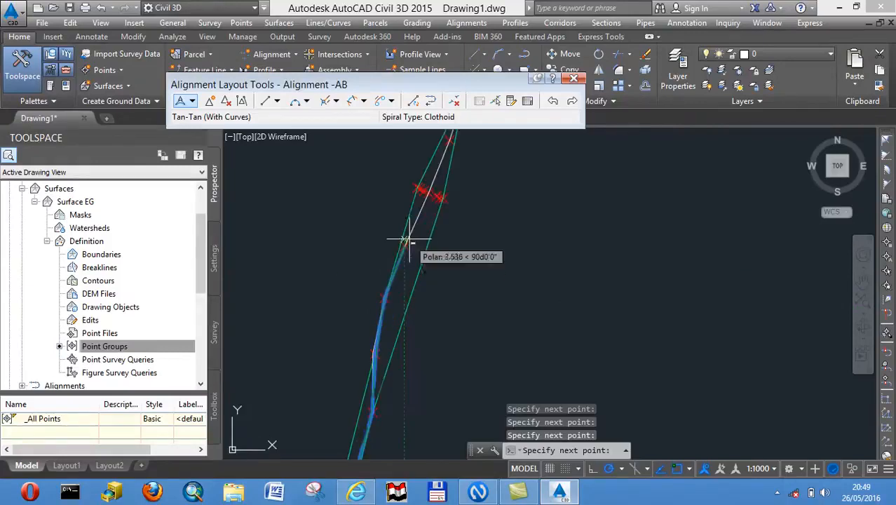
middle_drag(426, 195, 366, 336)
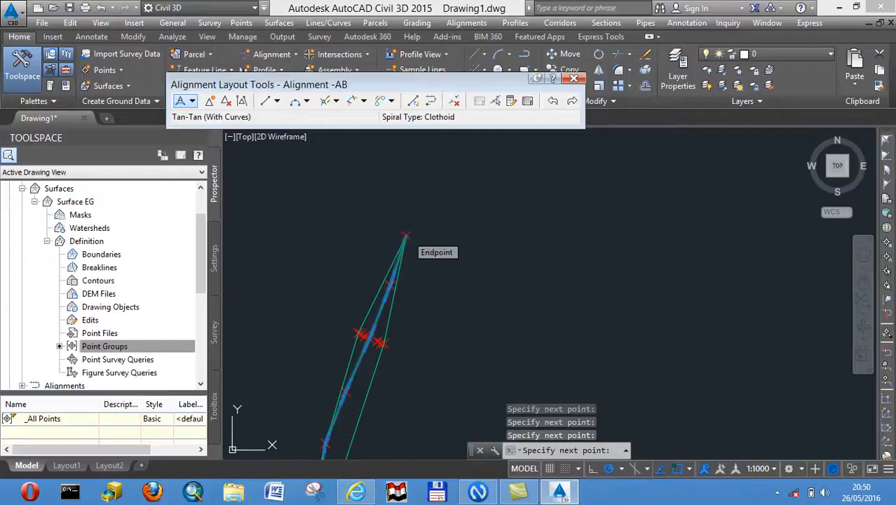
click(406, 236)
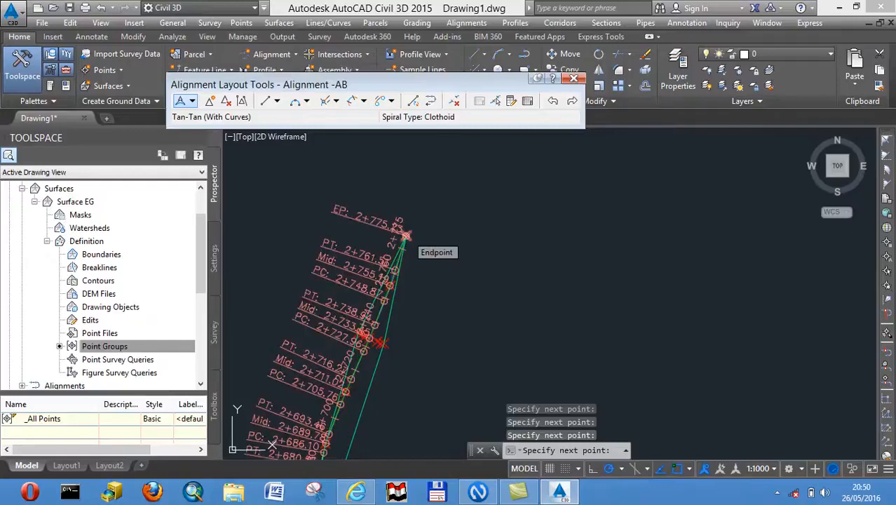
key(Return)
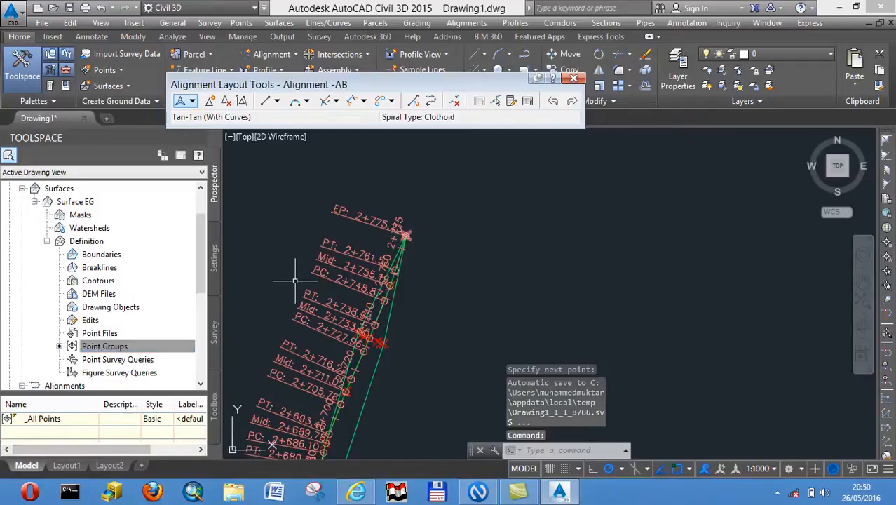
Examine the labelled alignment along its whole route and close the alignment layout tools
scroll(317, 280, down, 2)
middle_drag(329, 291, 482, 224)
scroll(475, 266, up, 5)
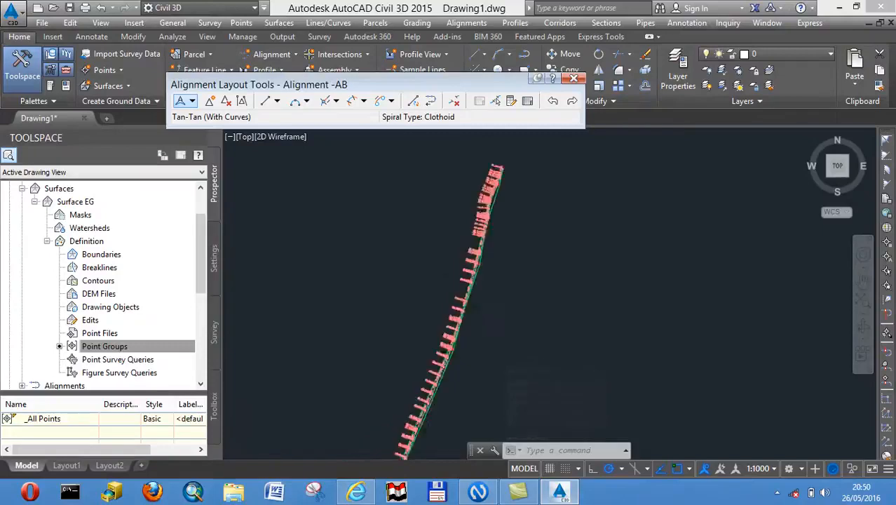
scroll(449, 277, down, 5)
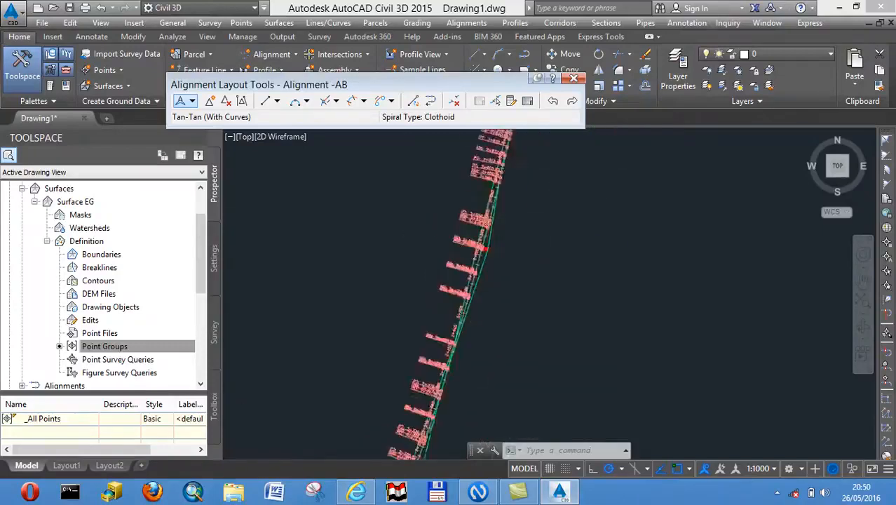
scroll(419, 294, down, 2)
middle_drag(419, 294, 420, 286)
scroll(422, 285, up, 2)
mouse_move(422, 284)
middle_down()
mouse_move(430, 236)
mouse_move(451, 233)
middle_up()
scroll(450, 233, up, 2)
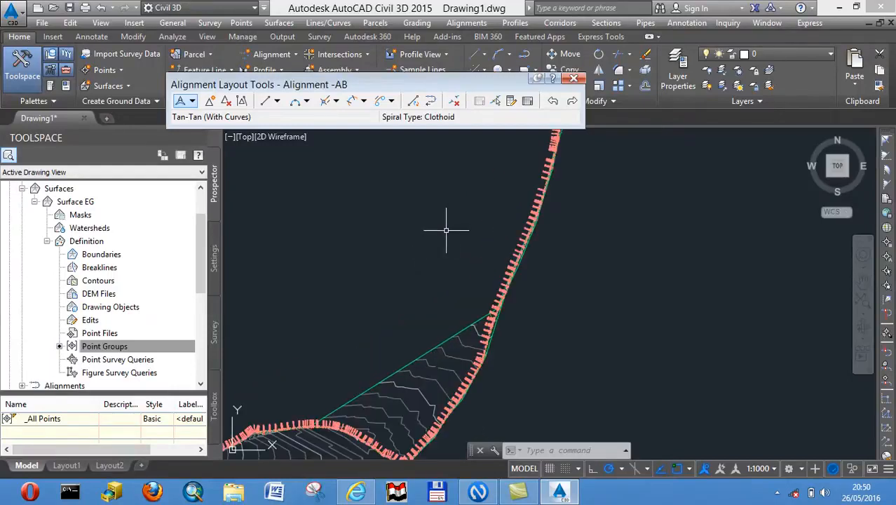
scroll(467, 245, down, 3)
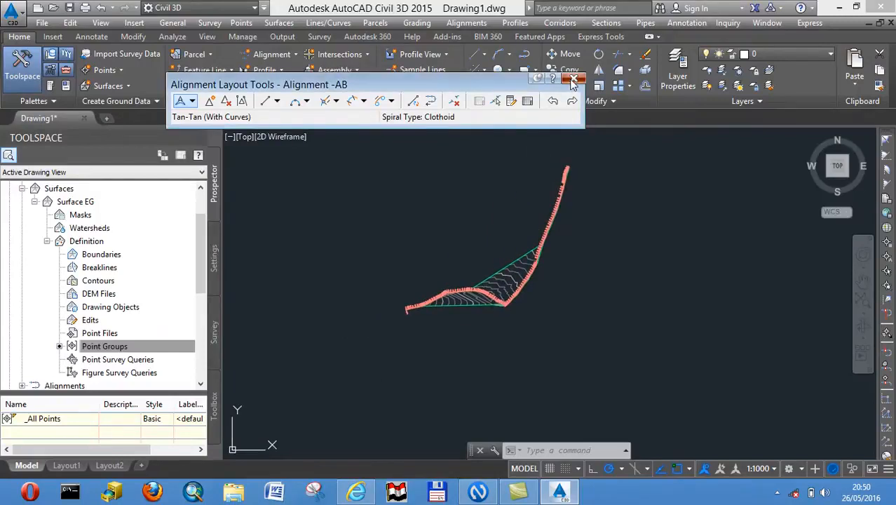
click(573, 79)
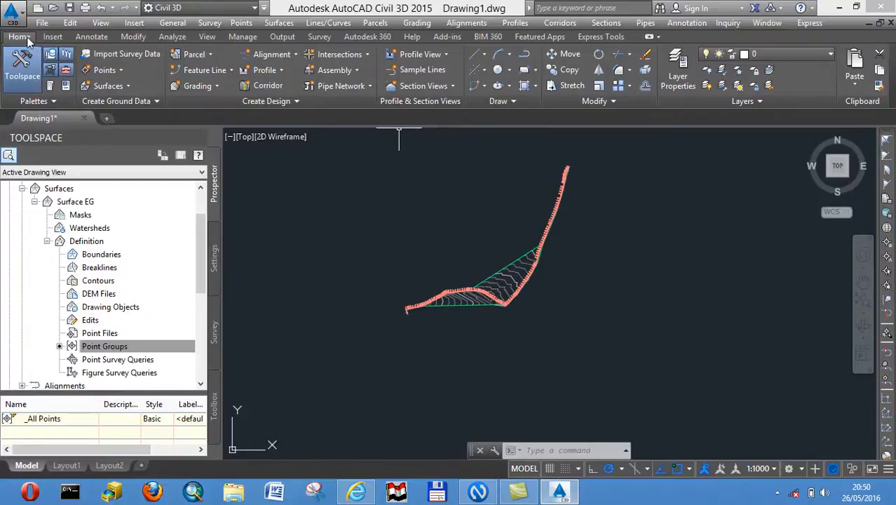
Start a surface profile for Alignment -AB over its full station range and add Surface EG to the profile list twice
click(281, 70)
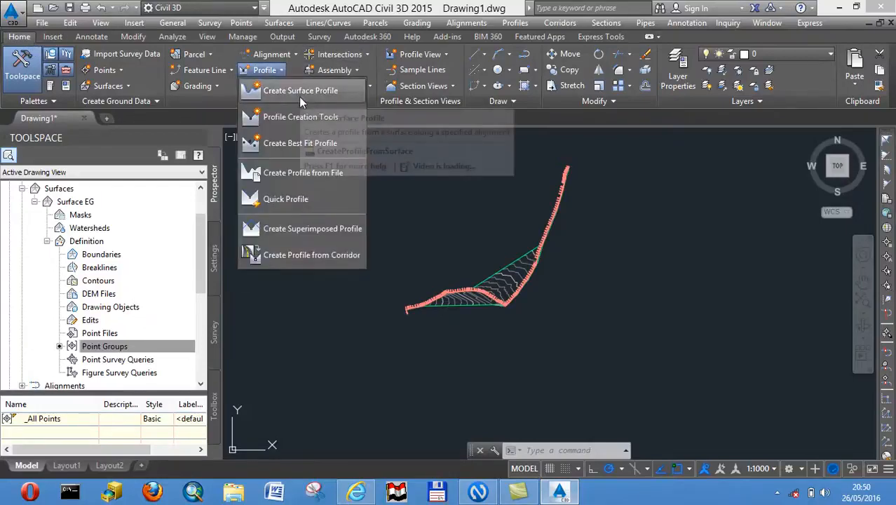
click(300, 96)
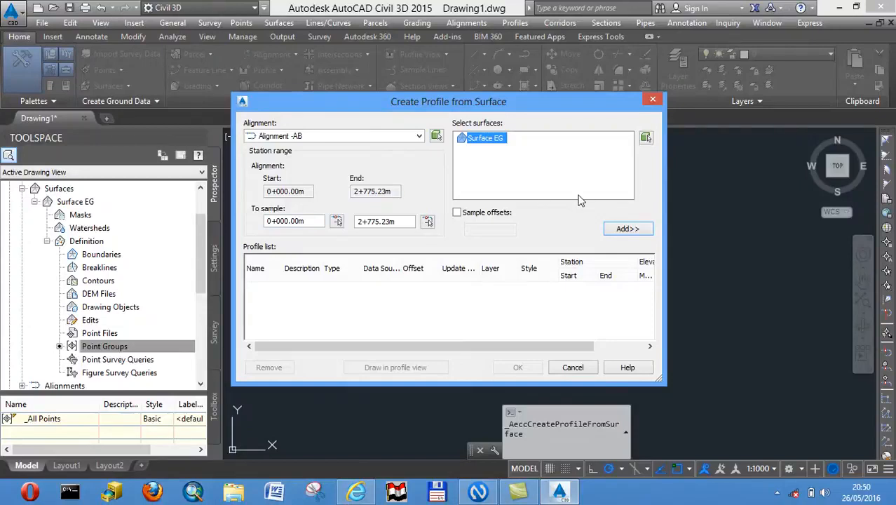
double_click(623, 230)
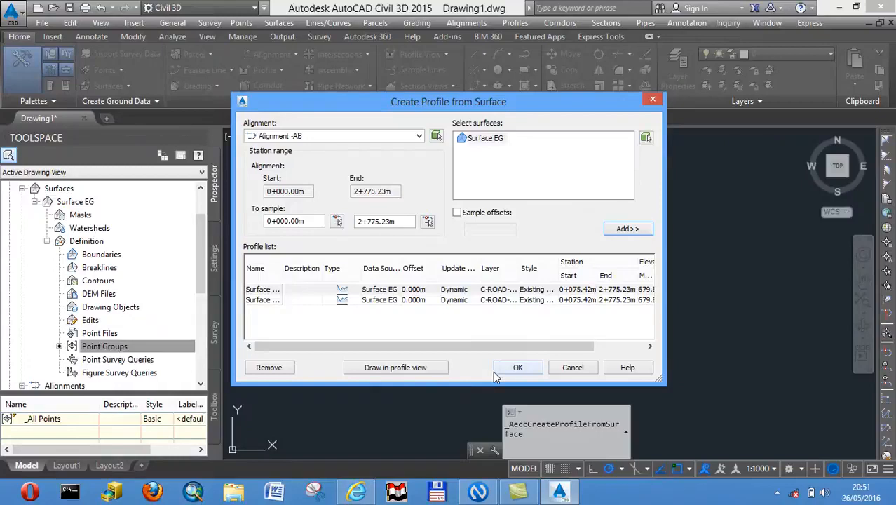
Set up a profile view for Alignment -AB with the default settings, automatic height and the EG-FG Elevations and Stations band set
click(406, 368)
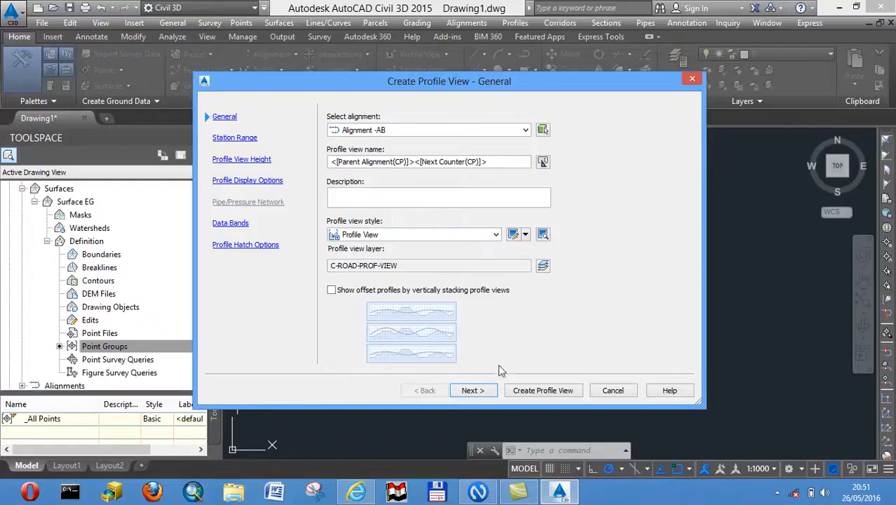
click(475, 391)
click(475, 391)
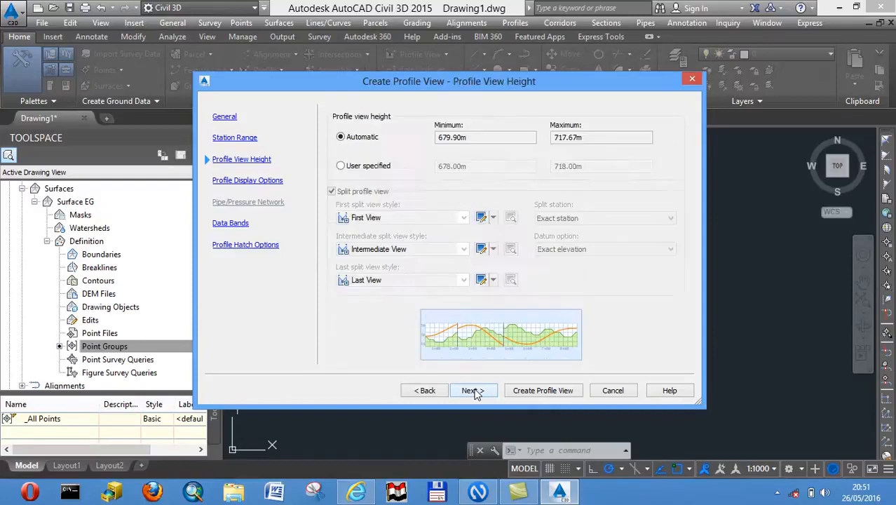
click(475, 391)
click(474, 391)
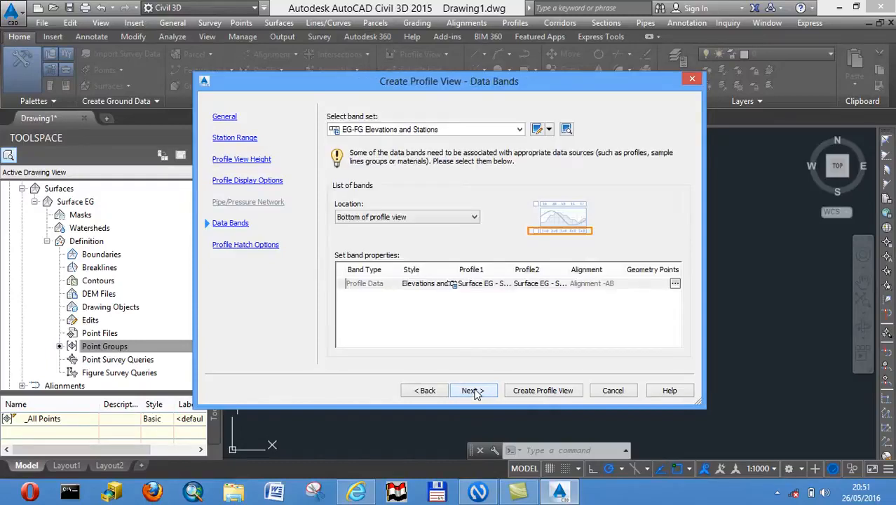
click(474, 391)
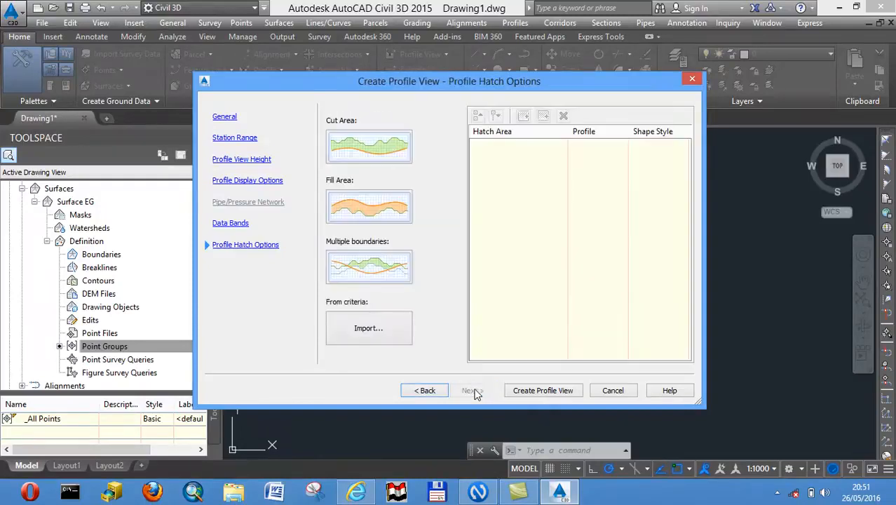
click(550, 395)
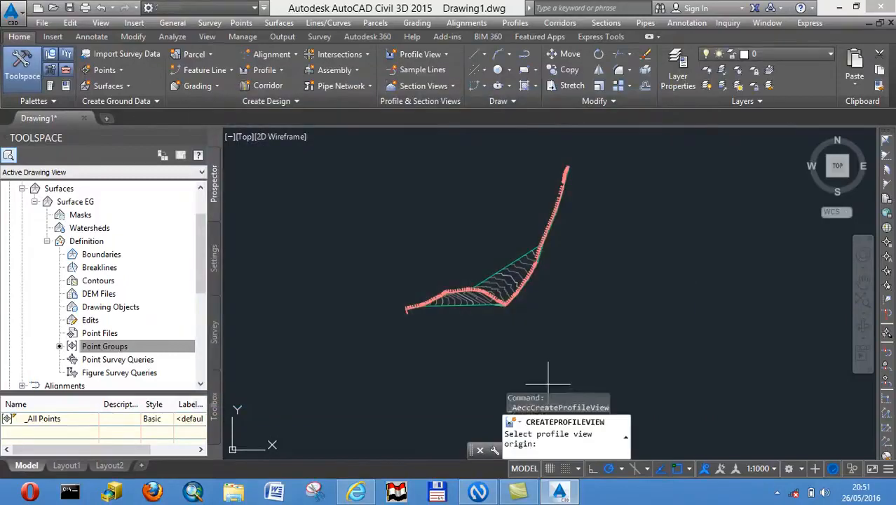
Place the profile view's origin just south-east of the route's lowest bend and inspect the ground profile line
middle_drag(533, 312, 501, 296)
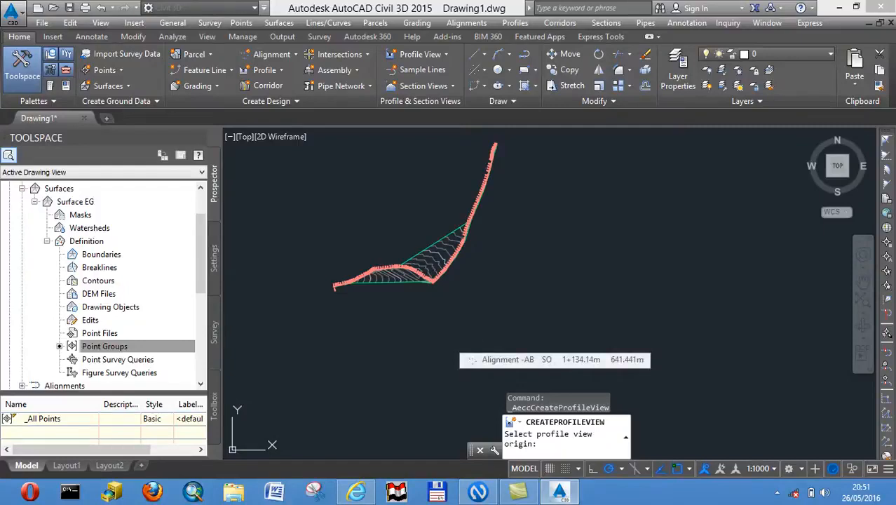
click(450, 342)
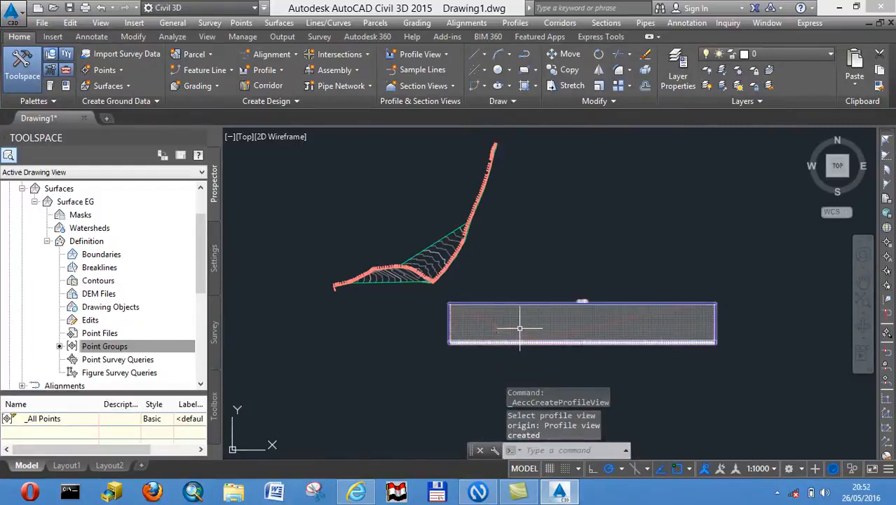
scroll(520, 295, up, 4)
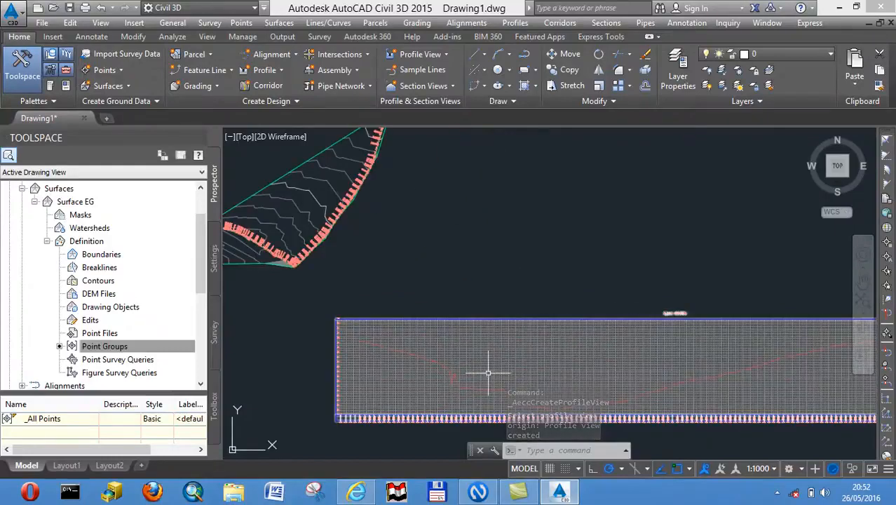
scroll(432, 364, up, 5)
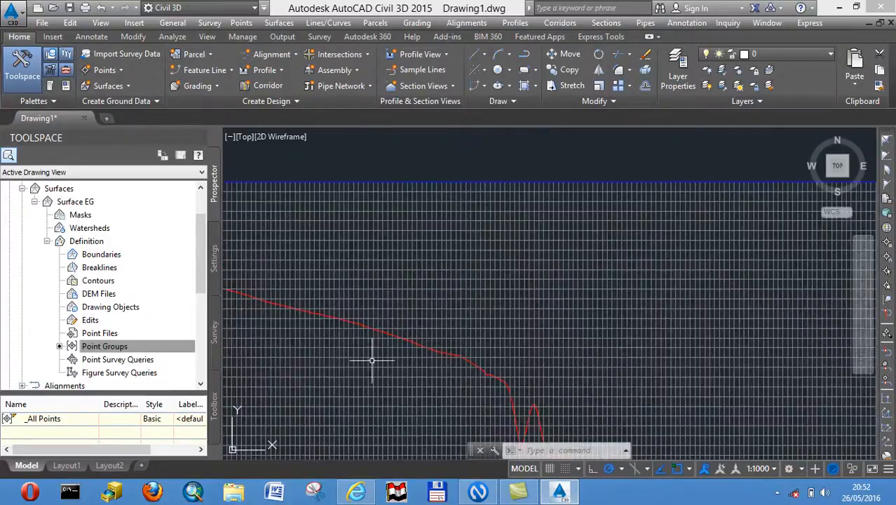
Edit the profile view style to use a 25 m major tick interval on the bottom horizontal axis
scroll(543, 364, down, 5)
scroll(544, 354, down, 3)
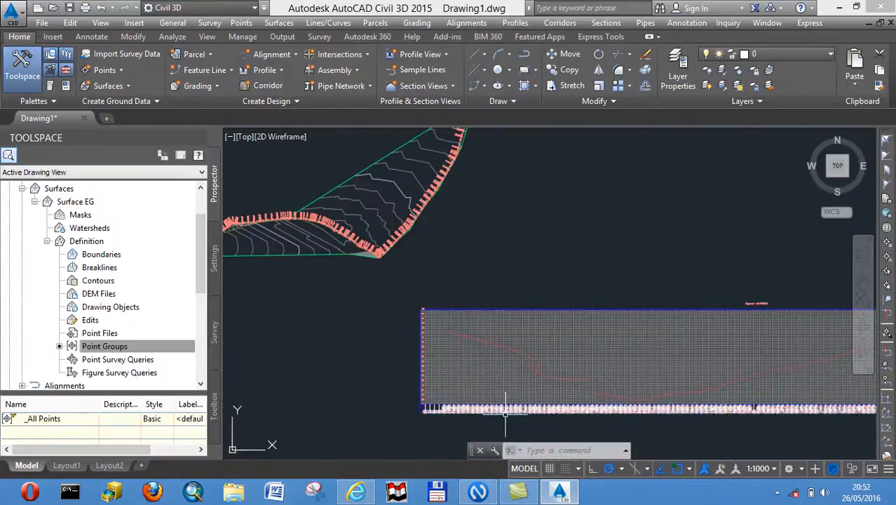
scroll(500, 410, up, 3)
scroll(491, 410, up, 5)
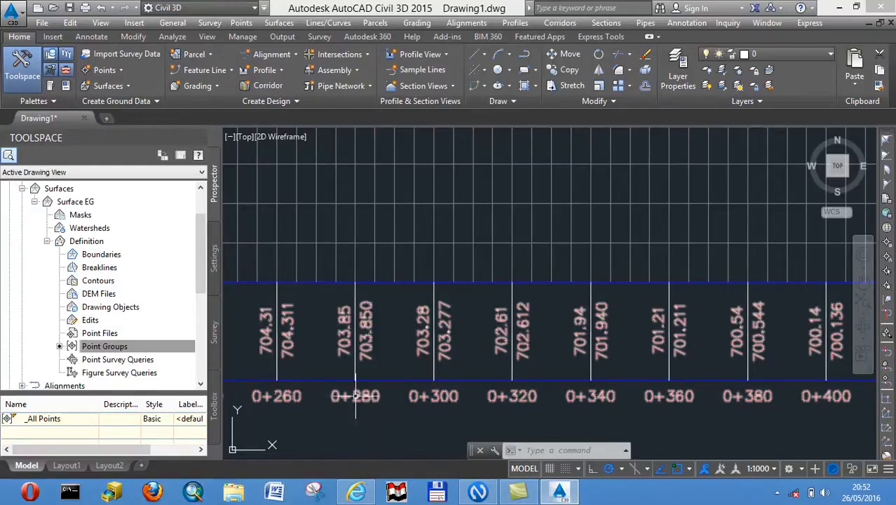
mouse_move(382, 281)
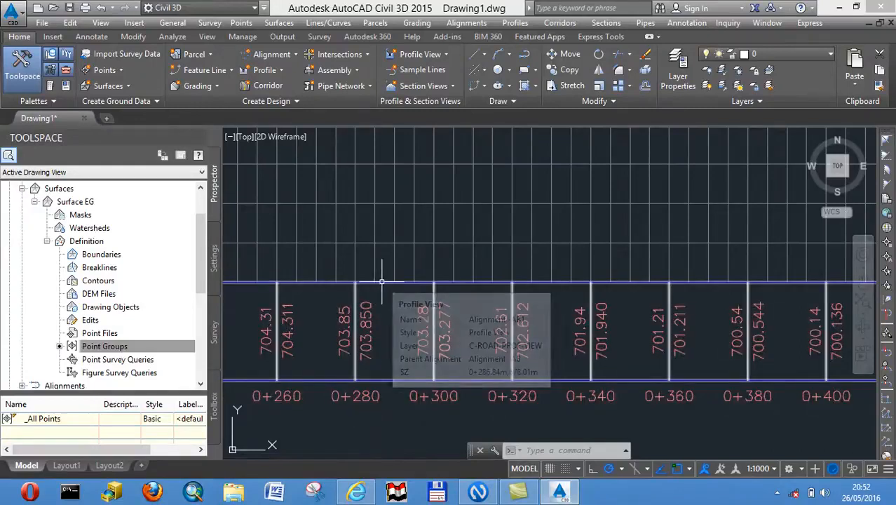
click(381, 281)
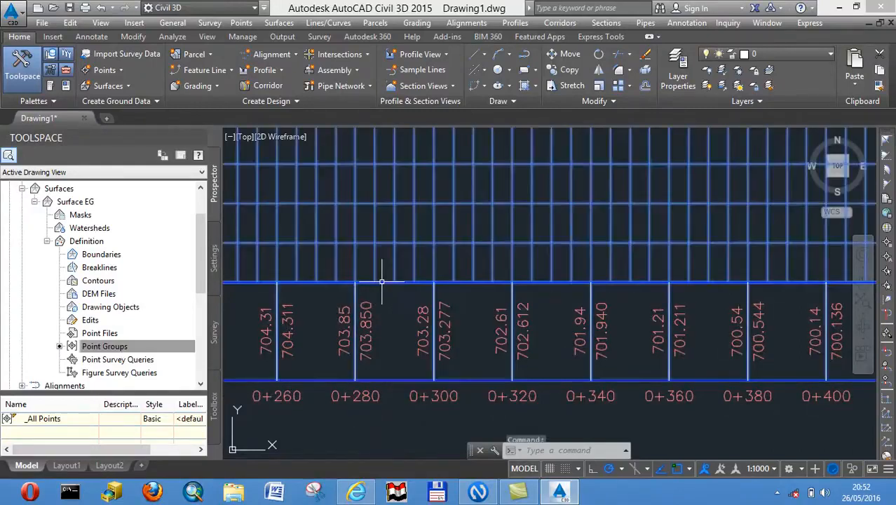
right_click(381, 282)
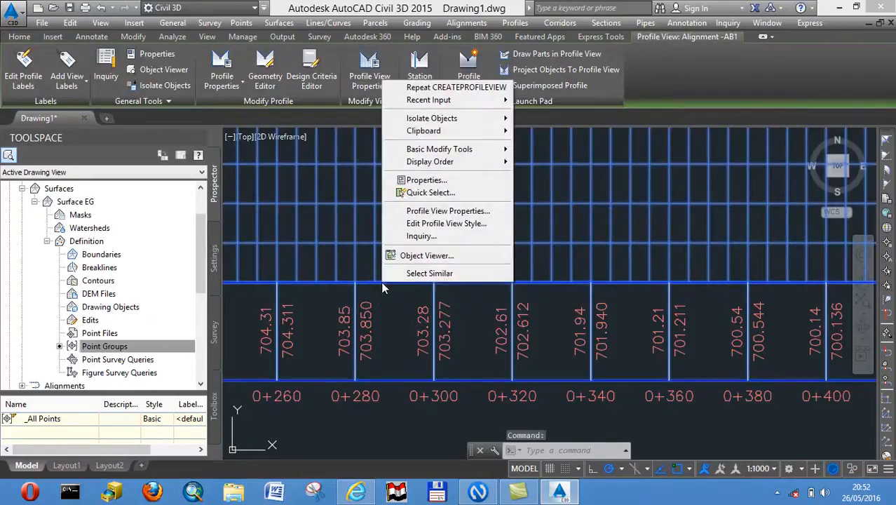
click(416, 225)
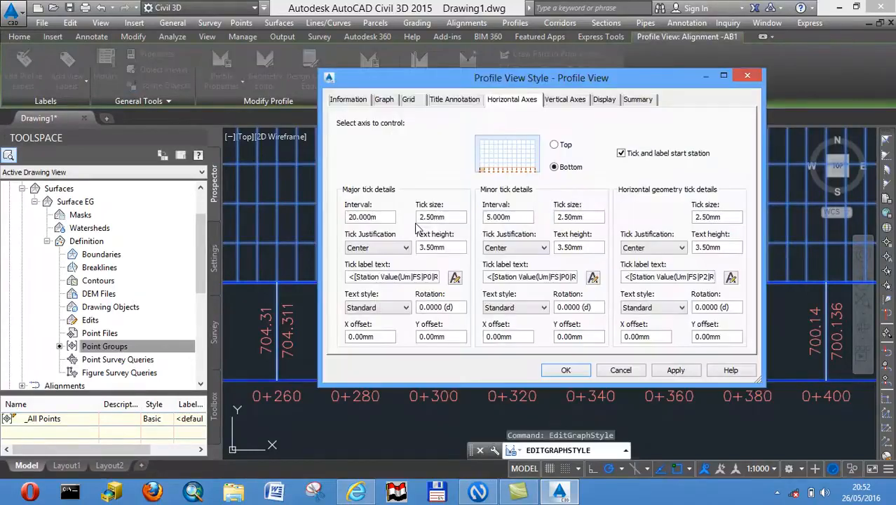
click(358, 218)
click(676, 370)
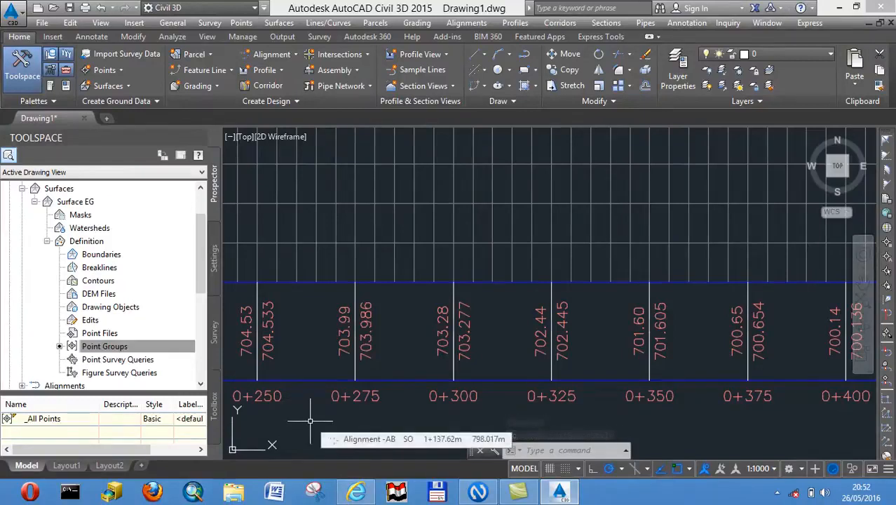
Enable both vertical and horizontal grid clipping in the profile view style, apply it and deselect the profile view
scroll(356, 381, down, 6)
scroll(356, 381, down, 3)
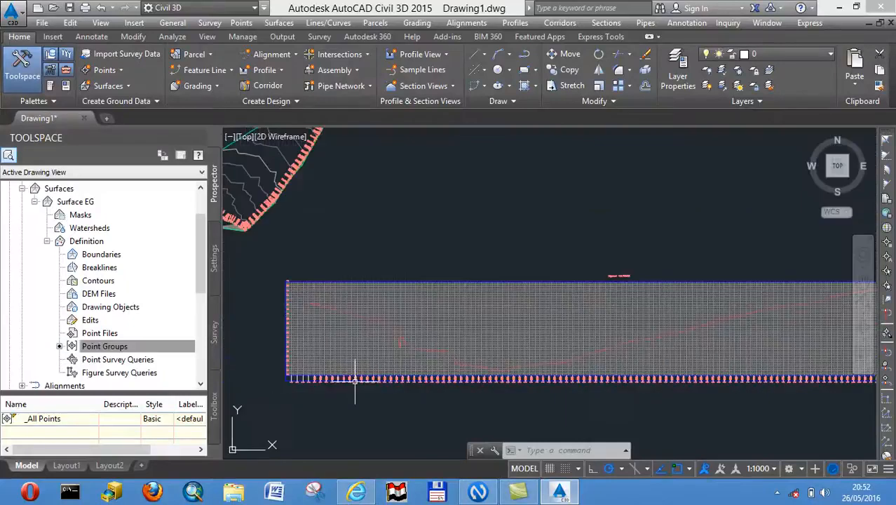
click(400, 378)
right_click(401, 379)
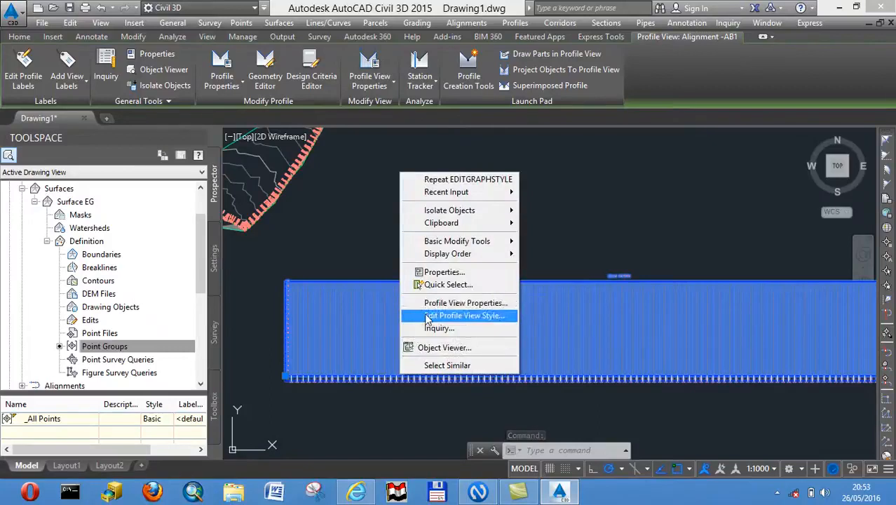
click(425, 315)
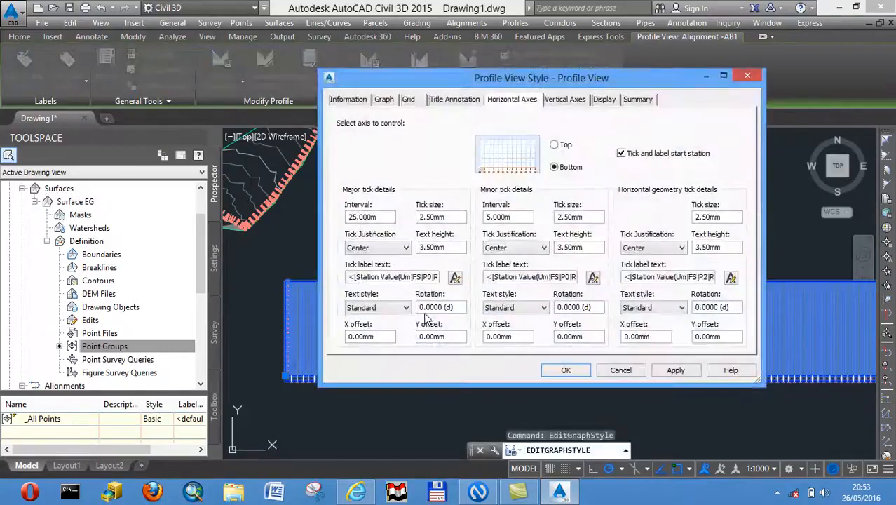
click(410, 100)
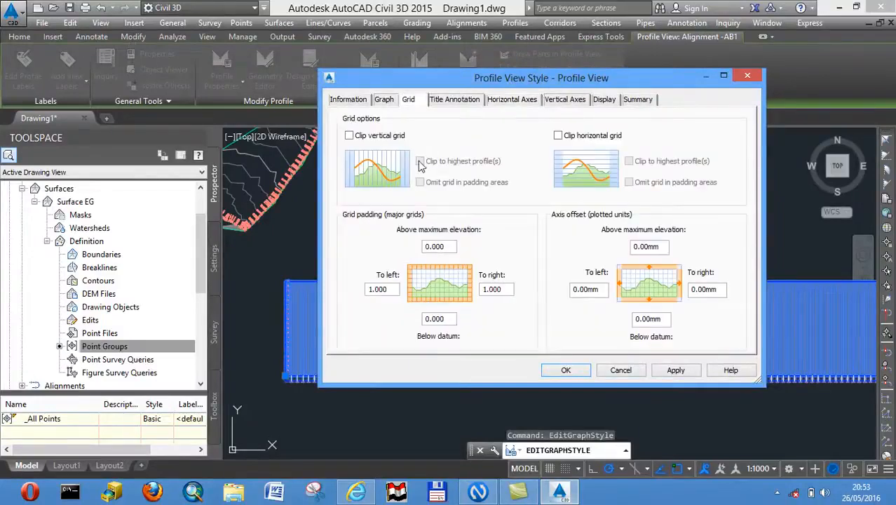
click(349, 136)
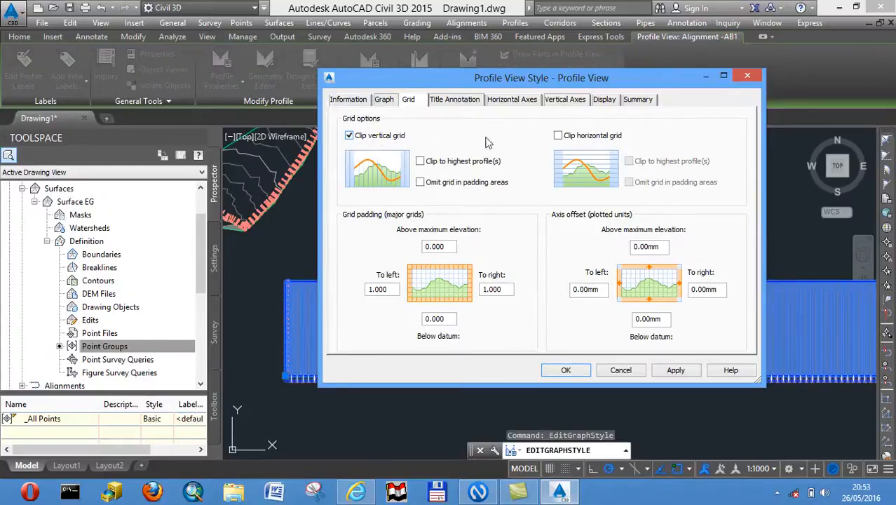
click(558, 136)
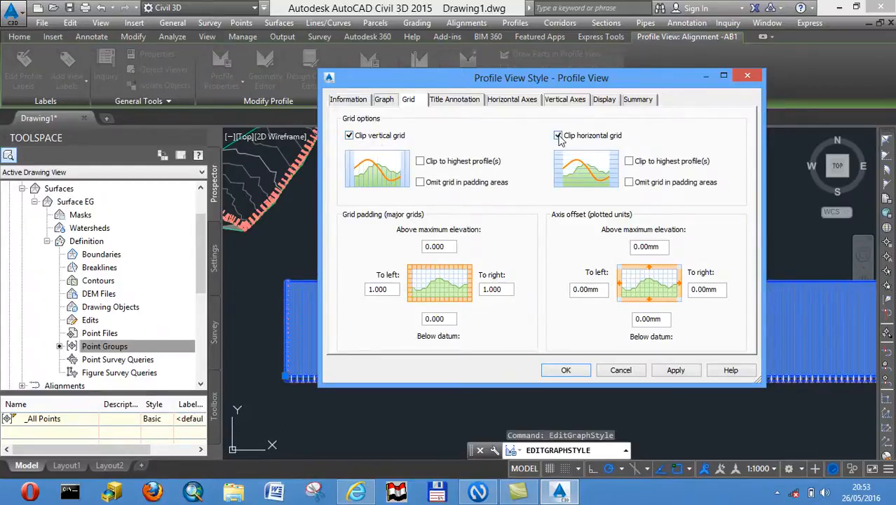
click(676, 370)
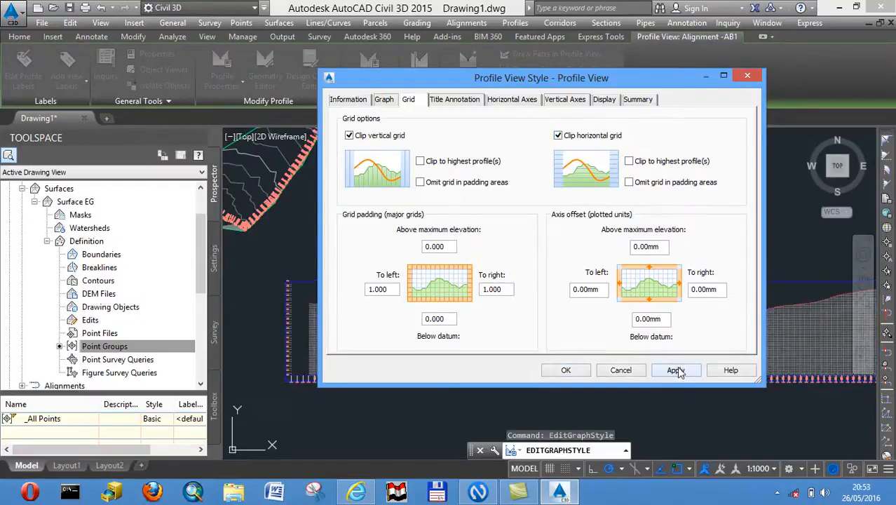
click(566, 371)
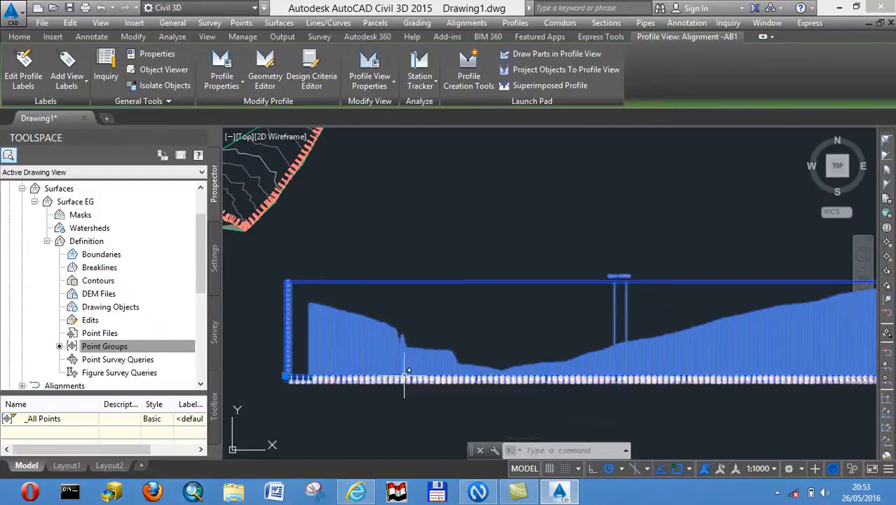
click(404, 237)
click(399, 249)
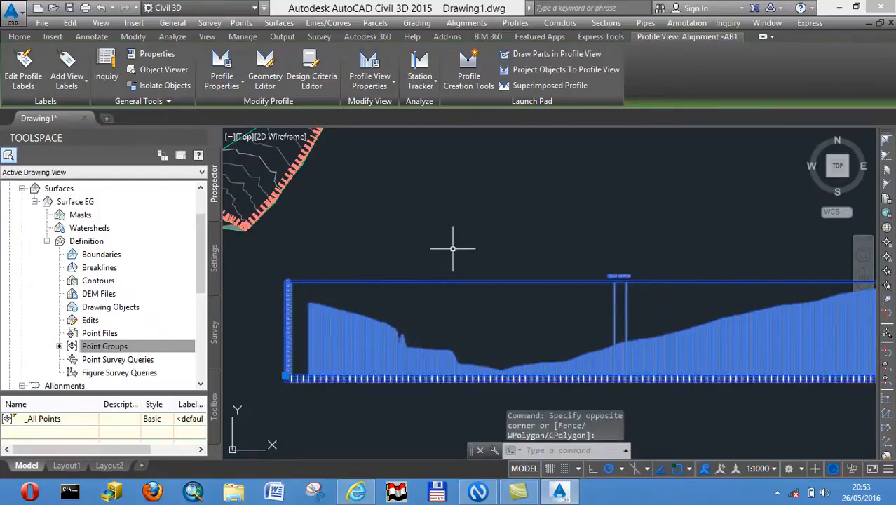
key(Escape)
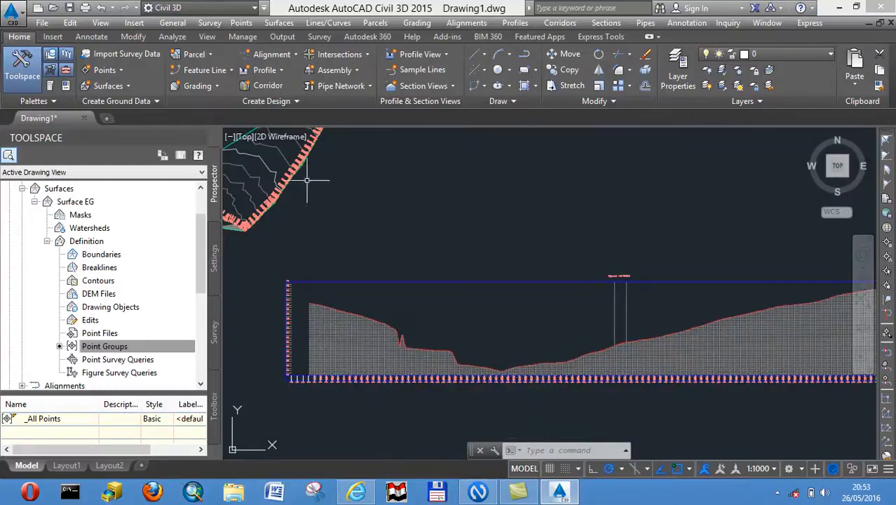
Create a layout profile in the Alignment -AB profile view with the Design Profile style and Complete Label Set
click(279, 71)
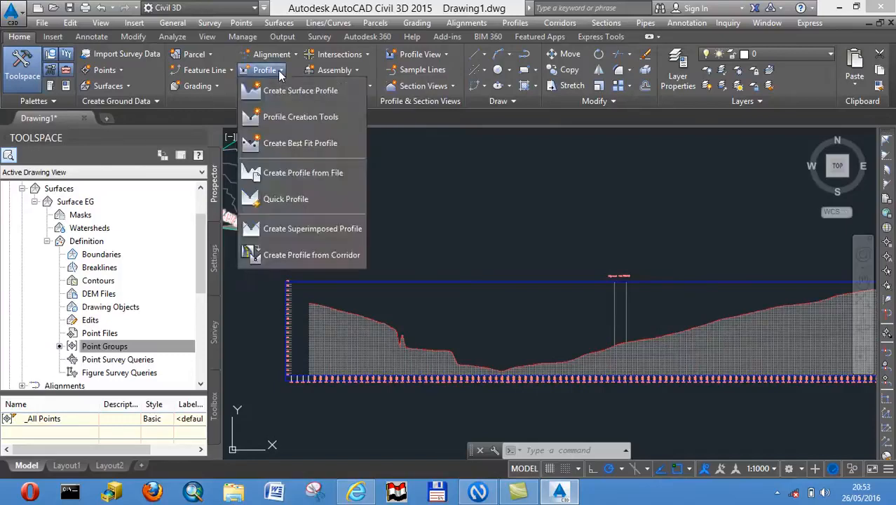
click(281, 118)
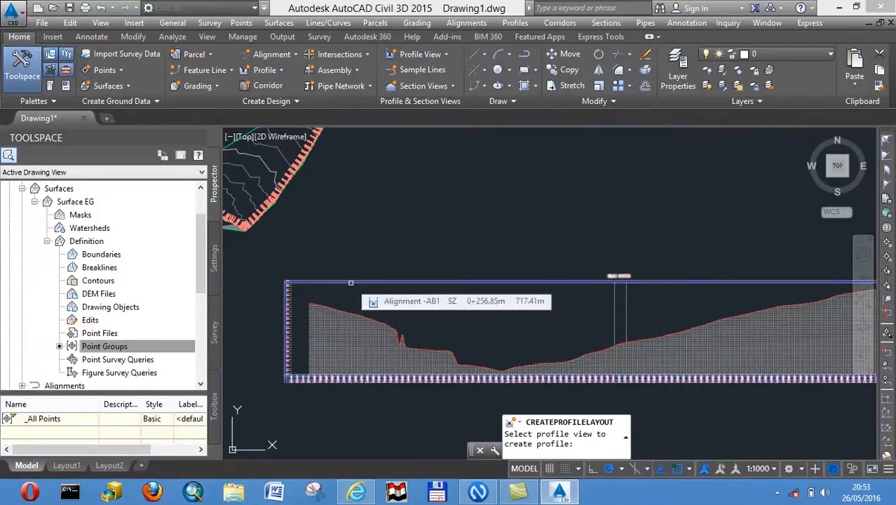
click(351, 282)
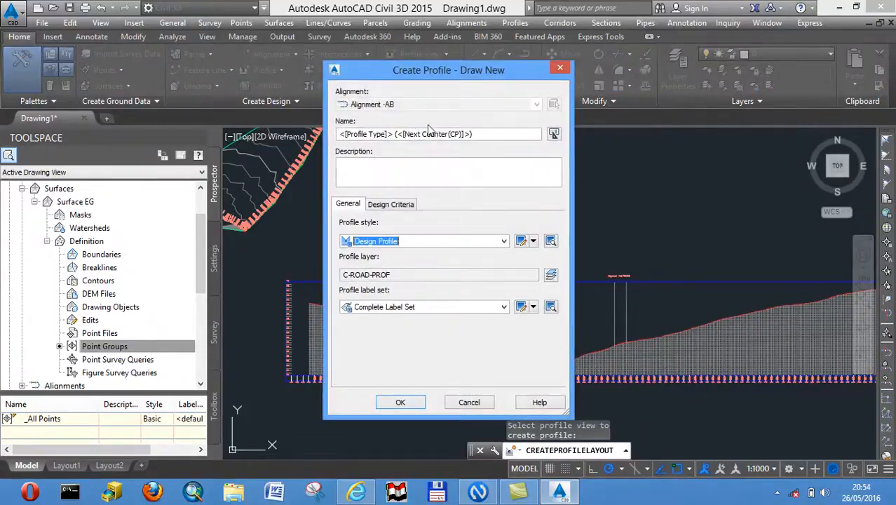
click(404, 405)
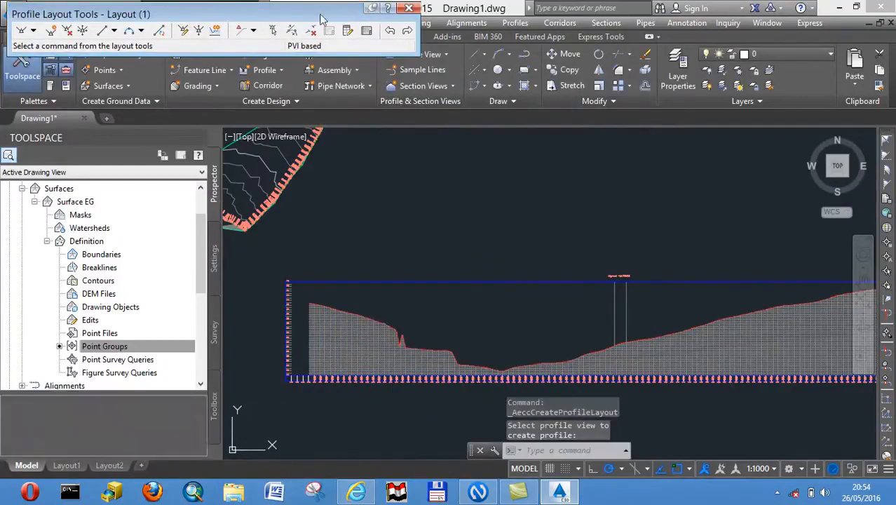
Draw tangents with curves from the start of the ground line, following its descent past both steep drops
click(33, 30)
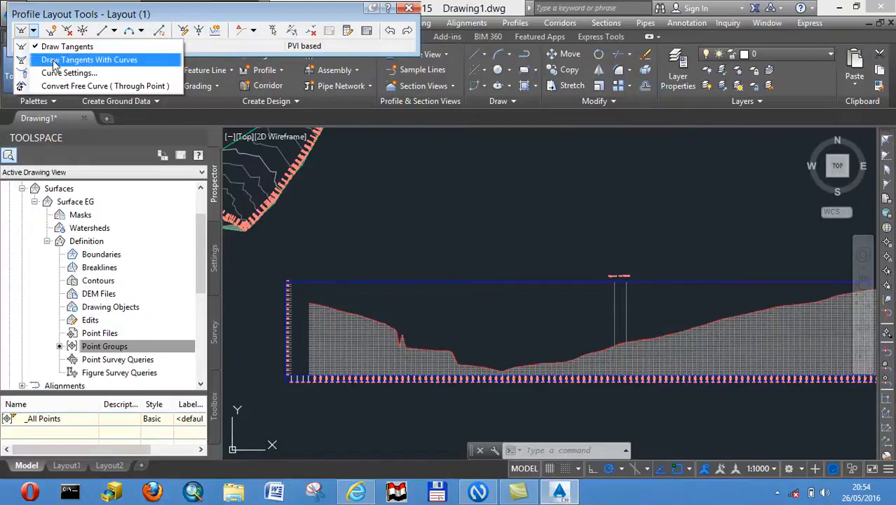
click(54, 61)
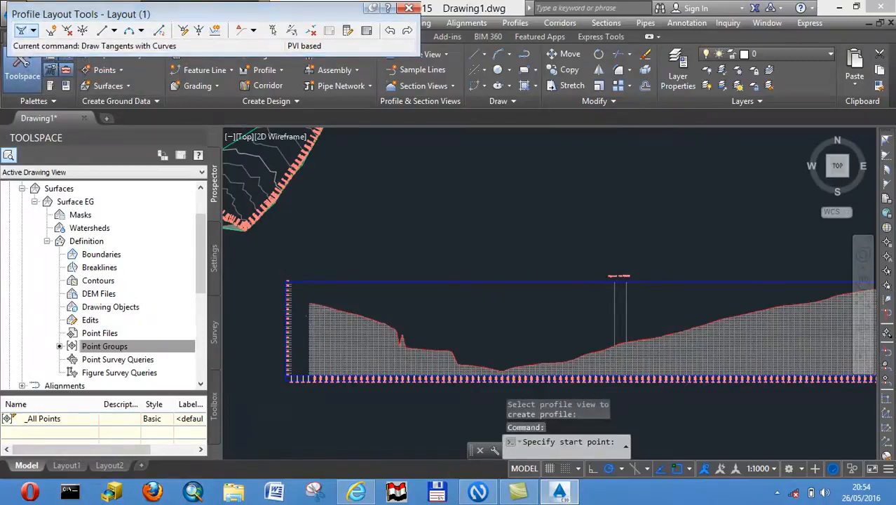
scroll(309, 309, up, 4)
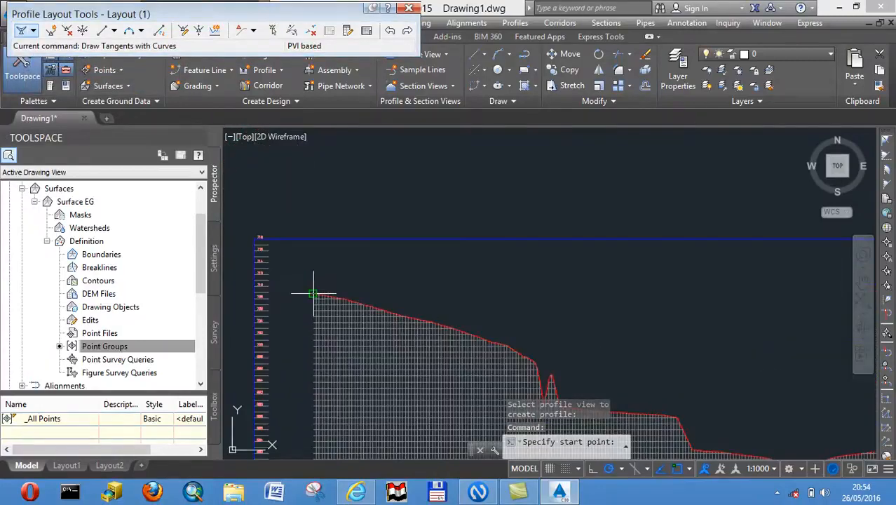
click(313, 294)
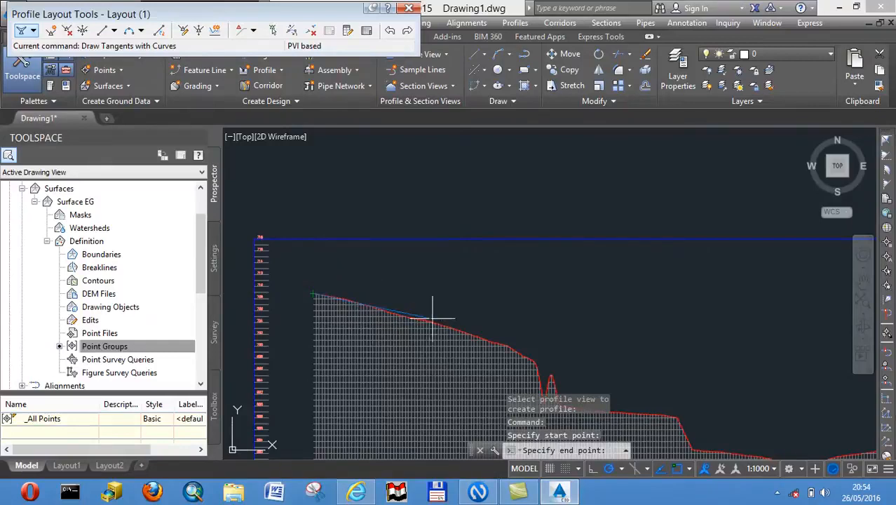
click(458, 327)
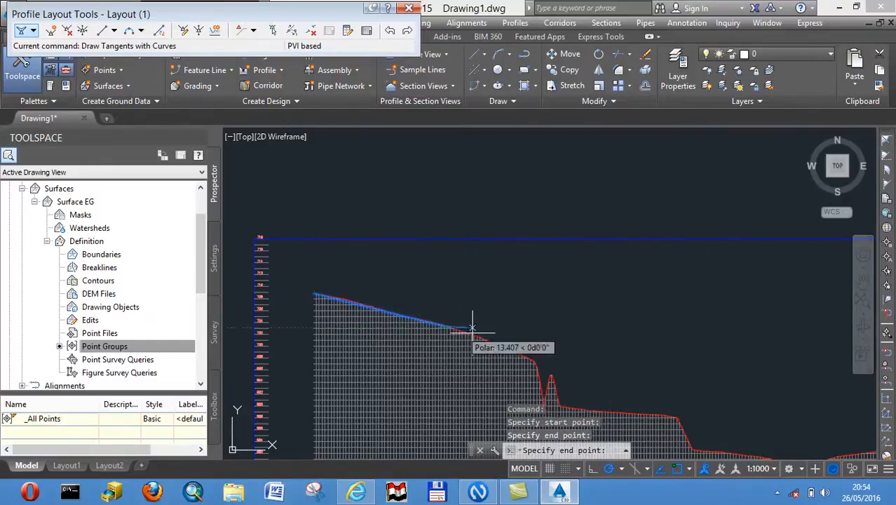
click(537, 366)
click(562, 405)
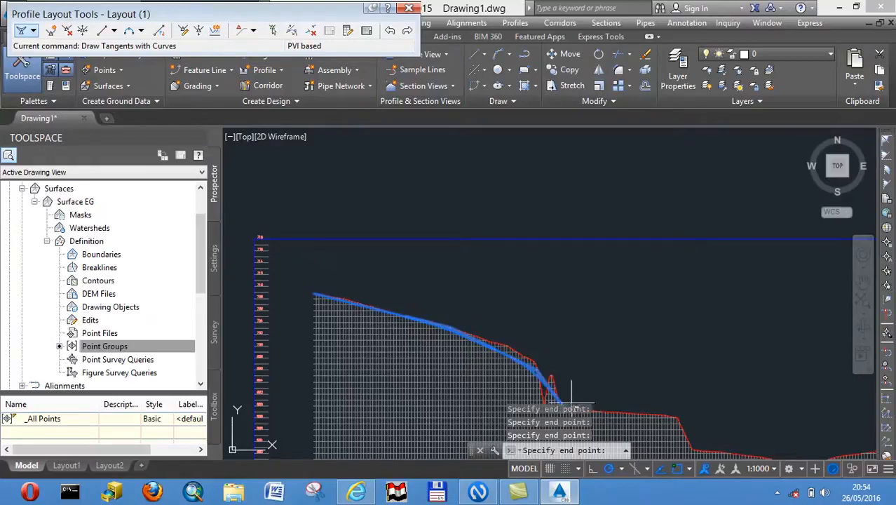
click(663, 420)
scroll(714, 444, up, 2)
middle_drag(714, 444, 441, 314)
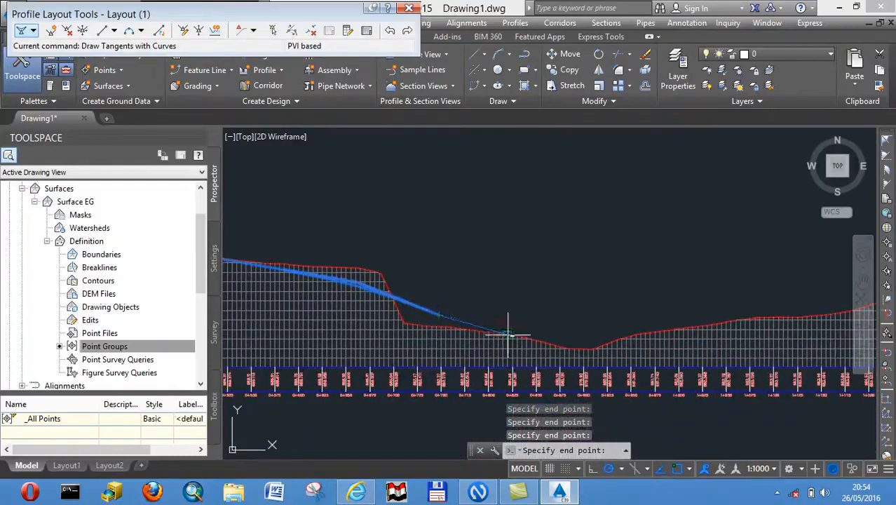
Continue the design profile across the ground line's low valley and onto the gentle rise beyond it
click(532, 339)
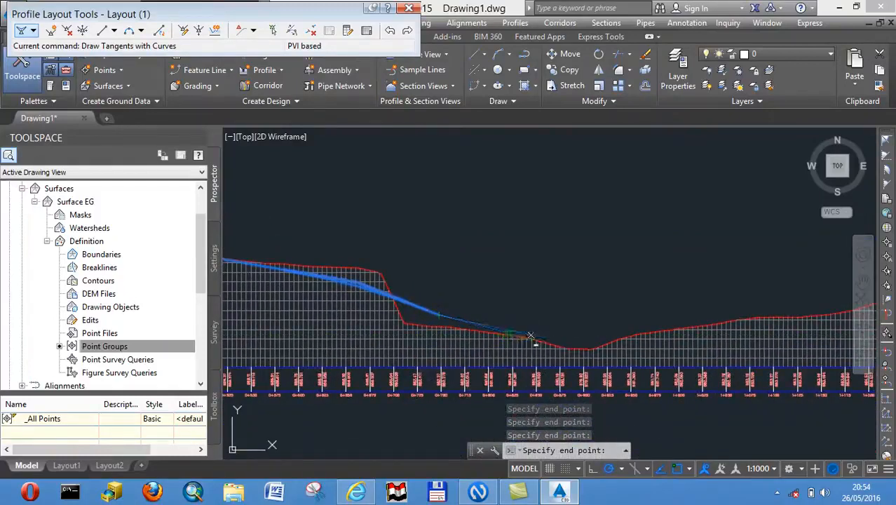
click(631, 341)
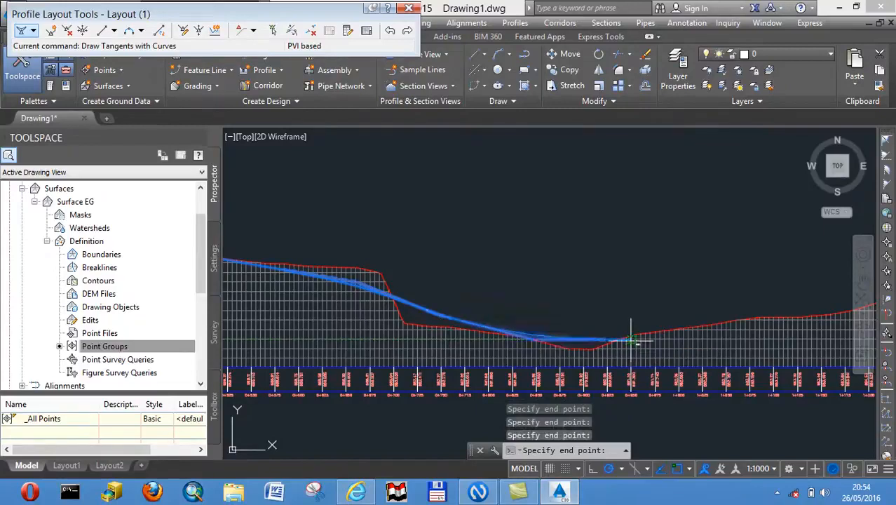
click(757, 323)
middle_drag(758, 323, 524, 332)
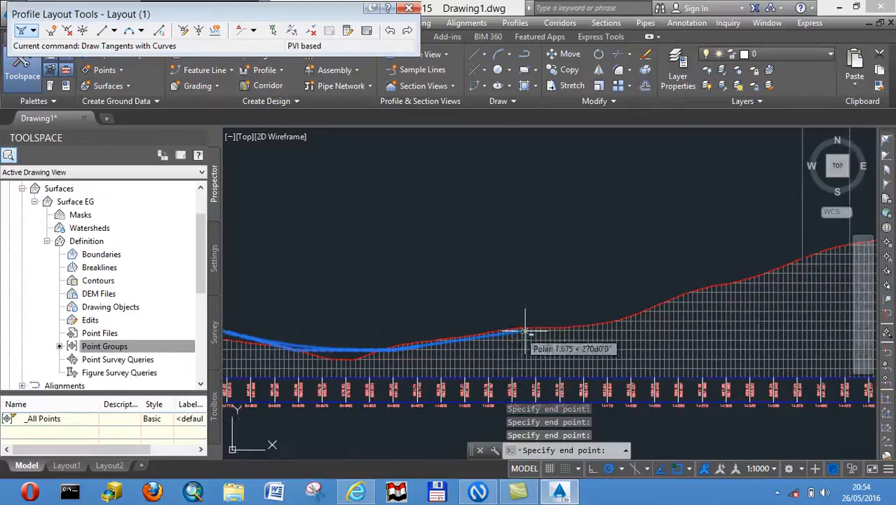
Extend the design profile tangents up the rising ground, past the two vertical lines beneath the profile view title
click(638, 316)
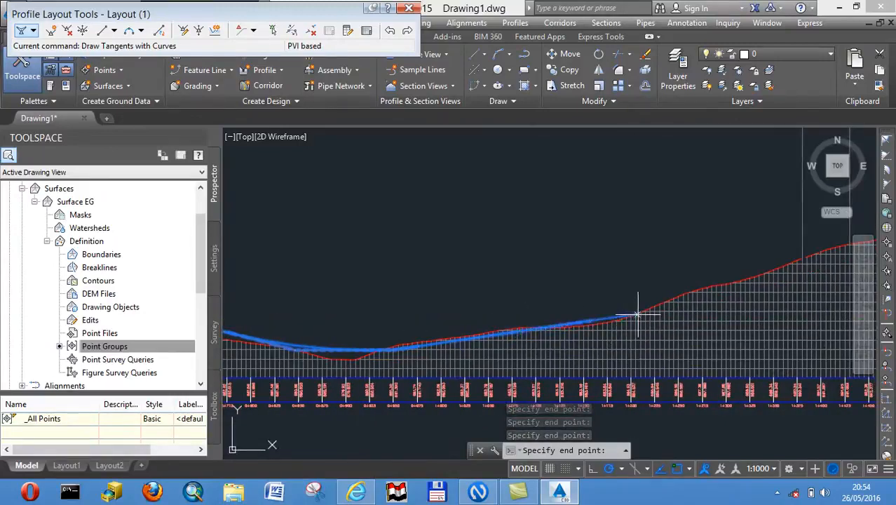
click(737, 285)
scroll(737, 286, up, 2)
middle_drag(737, 286, 429, 298)
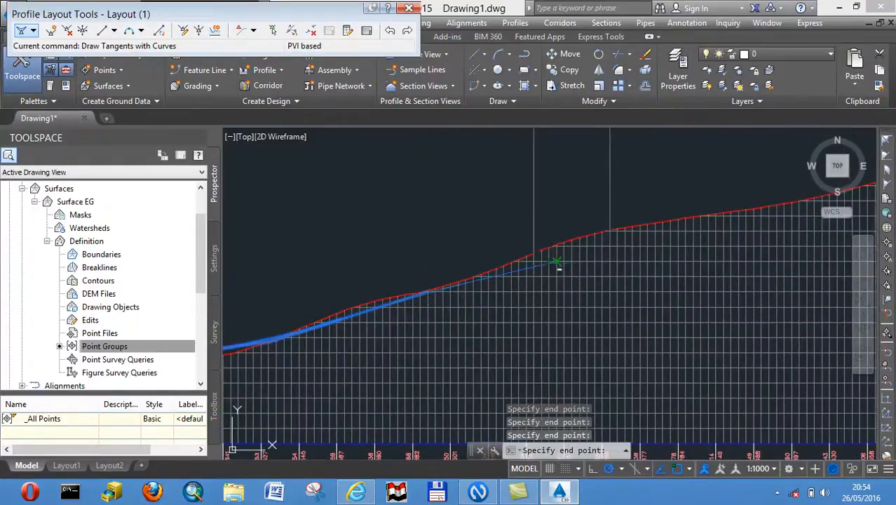
click(700, 230)
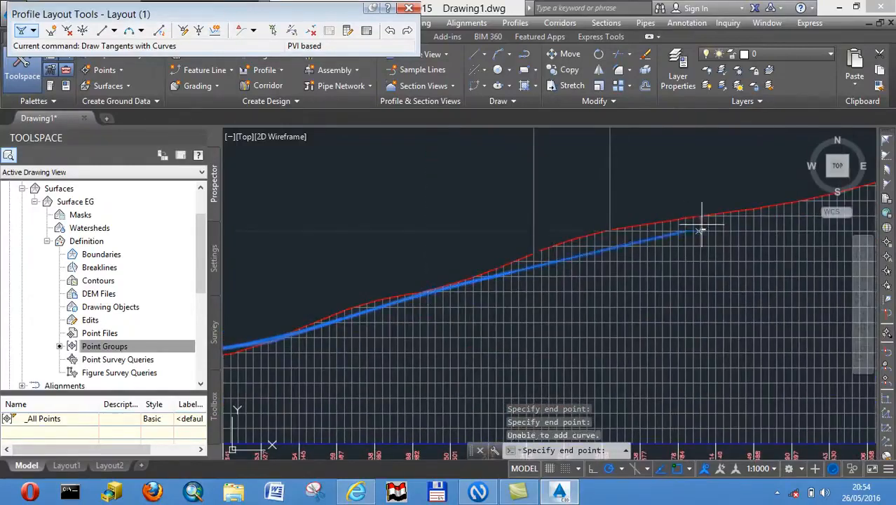
click(781, 210)
middle_drag(781, 211, 421, 275)
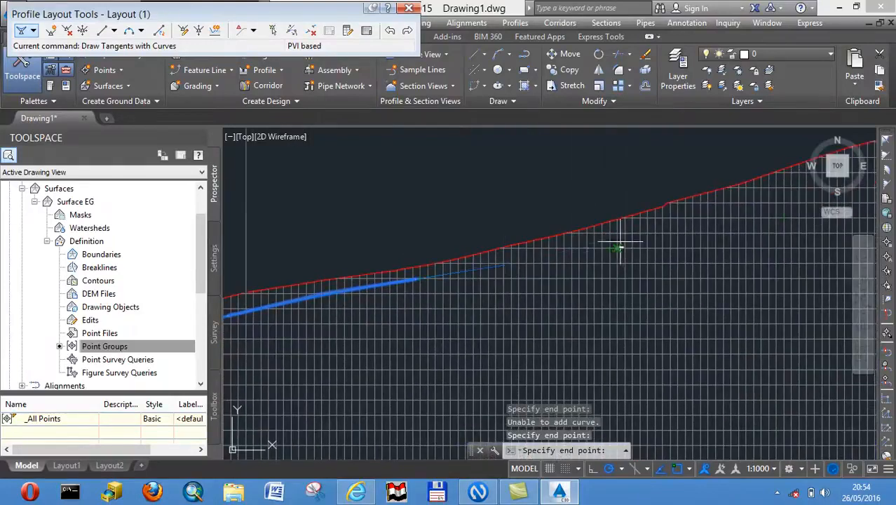
Continue the design tangents just below the ground line along the long, steady upper slope
click(684, 211)
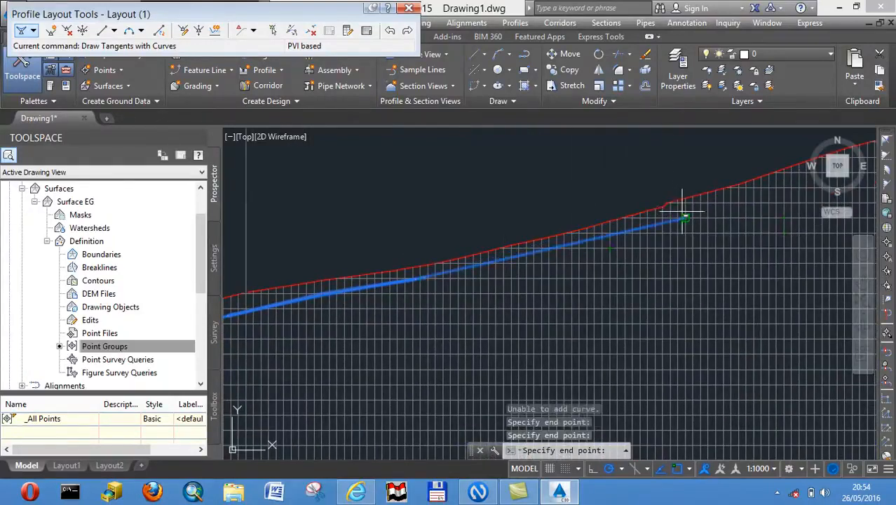
middle_drag(678, 208, 330, 297)
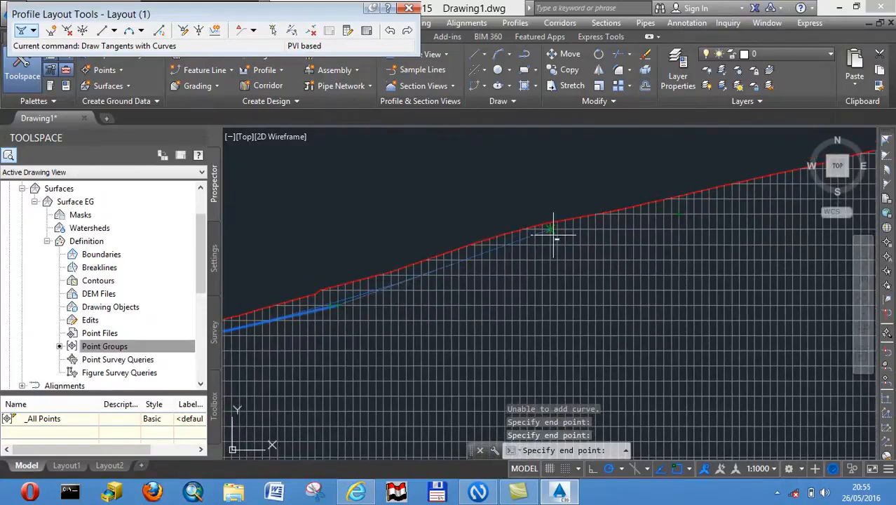
click(555, 231)
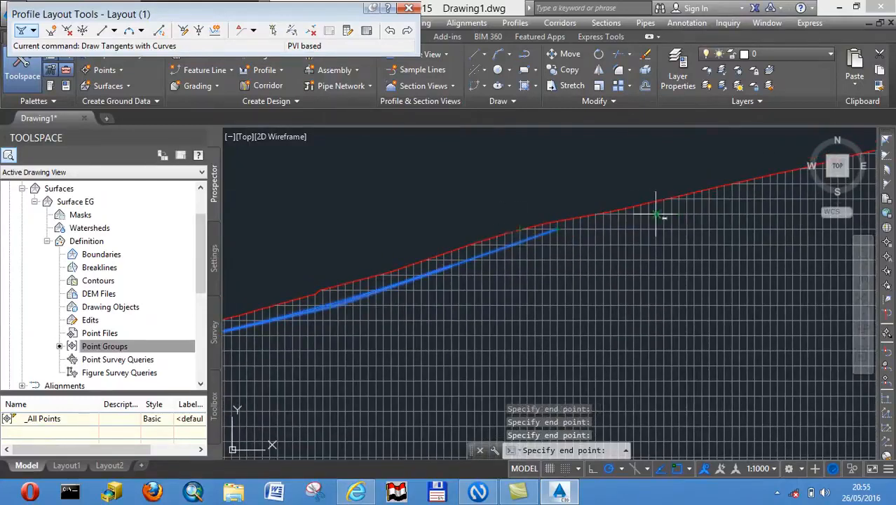
click(747, 188)
middle_drag(747, 188, 441, 270)
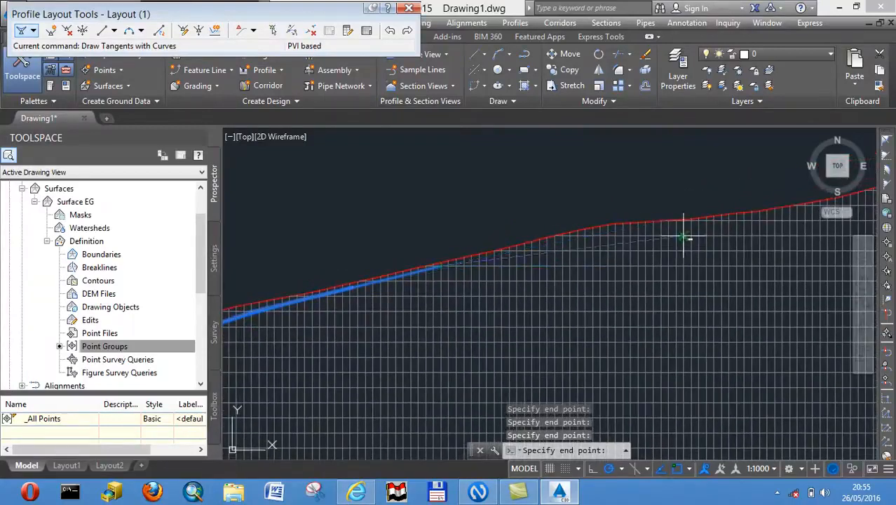
click(786, 216)
middle_drag(787, 216, 392, 316)
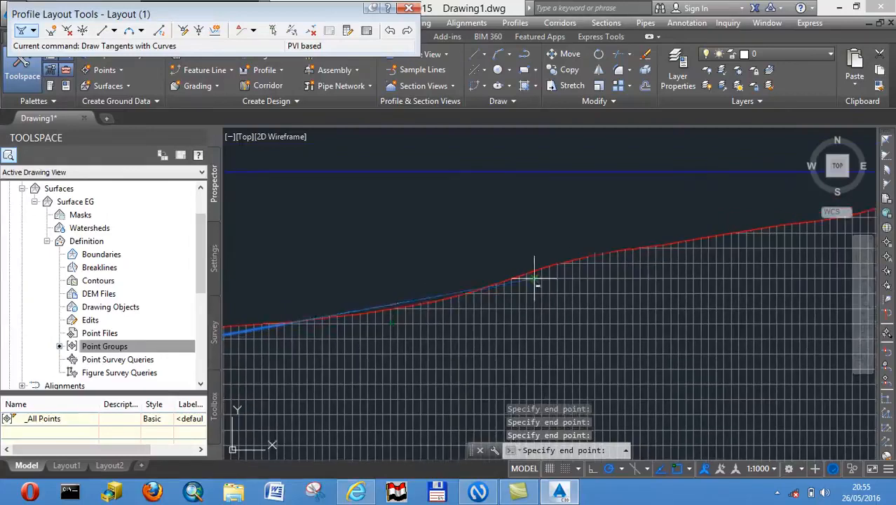
Carry the design profile beneath the final hump and level it at about elevation 716 to the end of the ground line
click(590, 277)
click(742, 237)
middle_drag(742, 237, 335, 334)
click(540, 315)
click(674, 313)
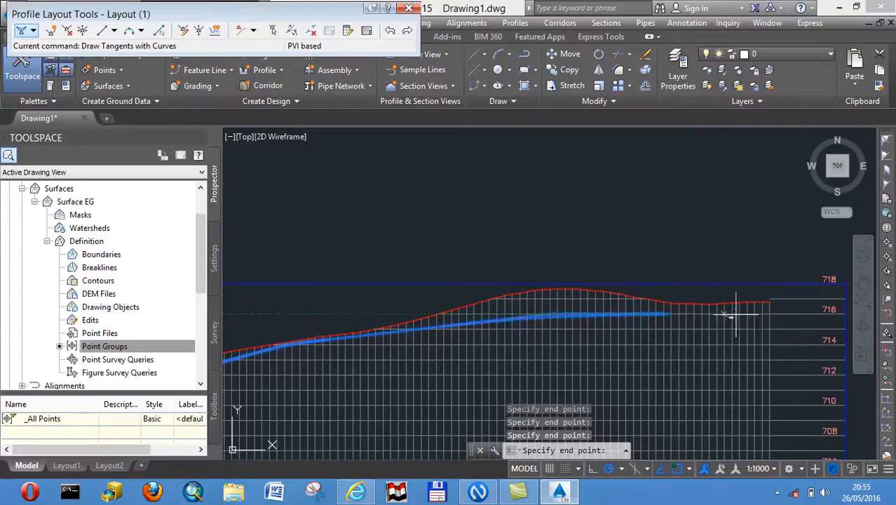
click(771, 318)
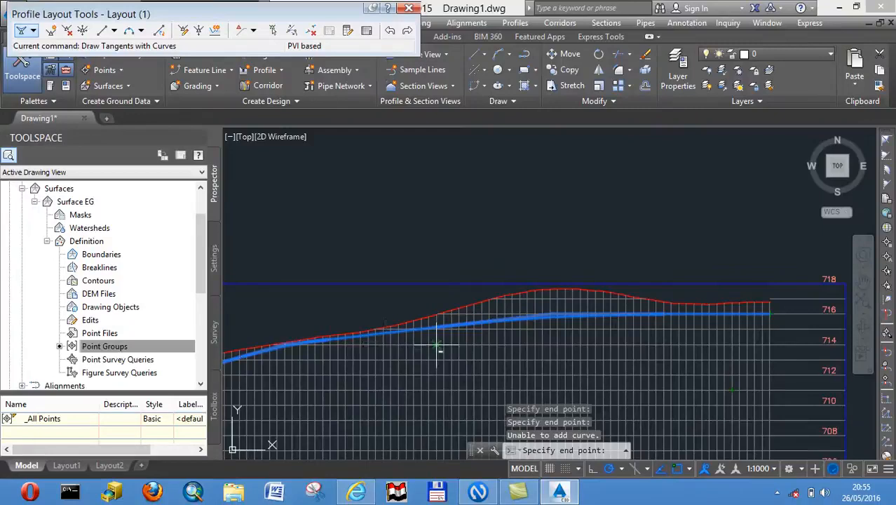
Examine the drawn design profile against the ground line along the whole profile view
scroll(445, 345, up, 5)
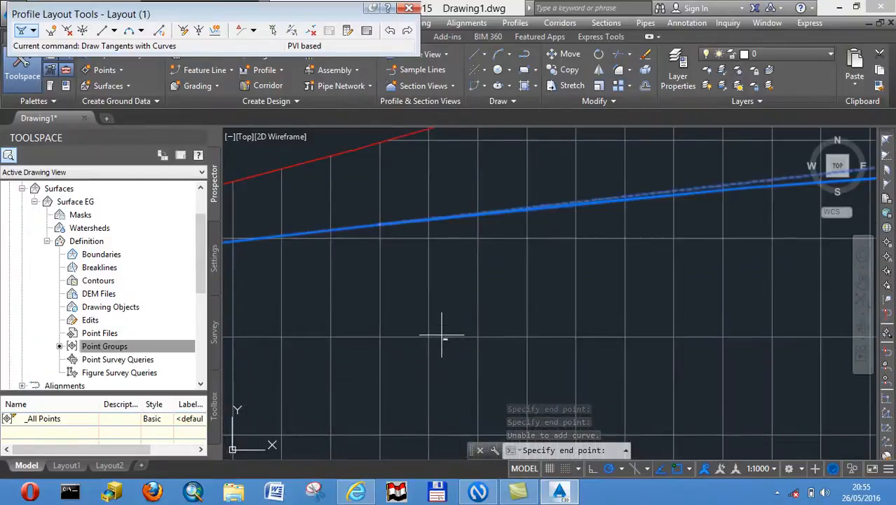
scroll(442, 331, down, 7)
middle_drag(300, 336, 822, 244)
scroll(649, 274, down, 5)
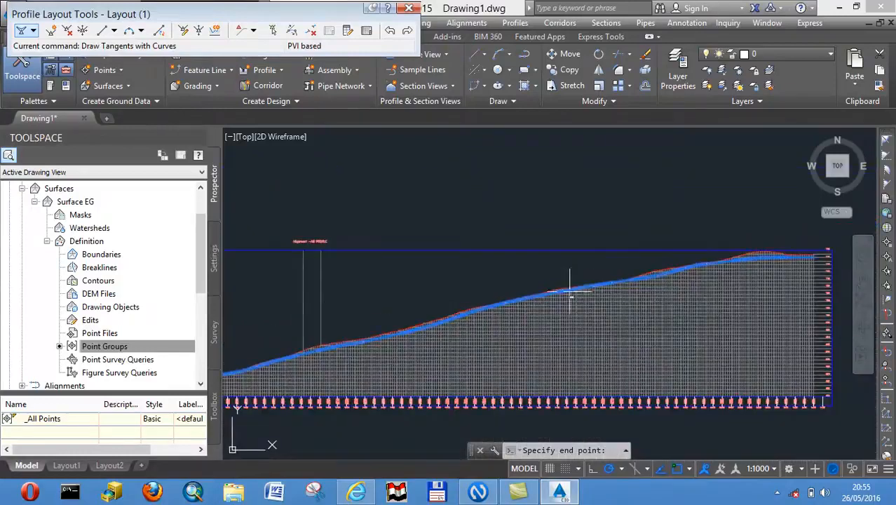
scroll(403, 337, down, 4)
middle_drag(267, 355, 478, 307)
scroll(478, 308, up, 4)
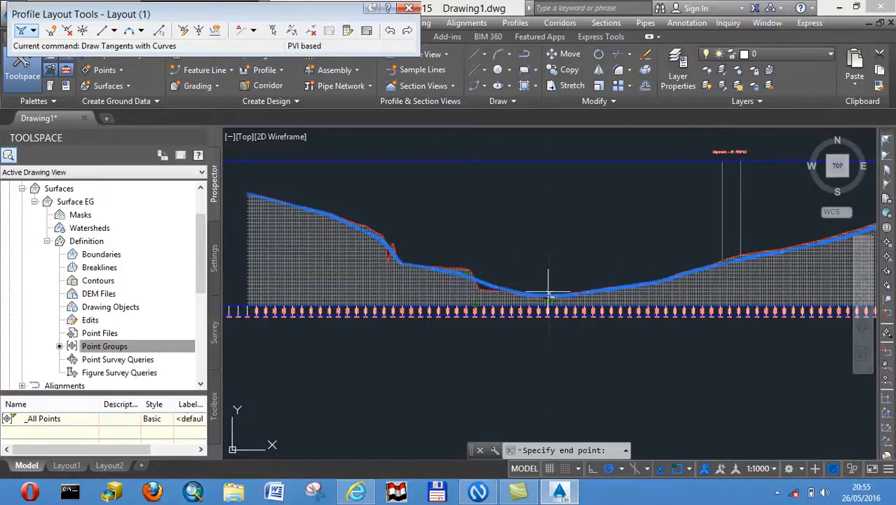
scroll(550, 298, down, 4)
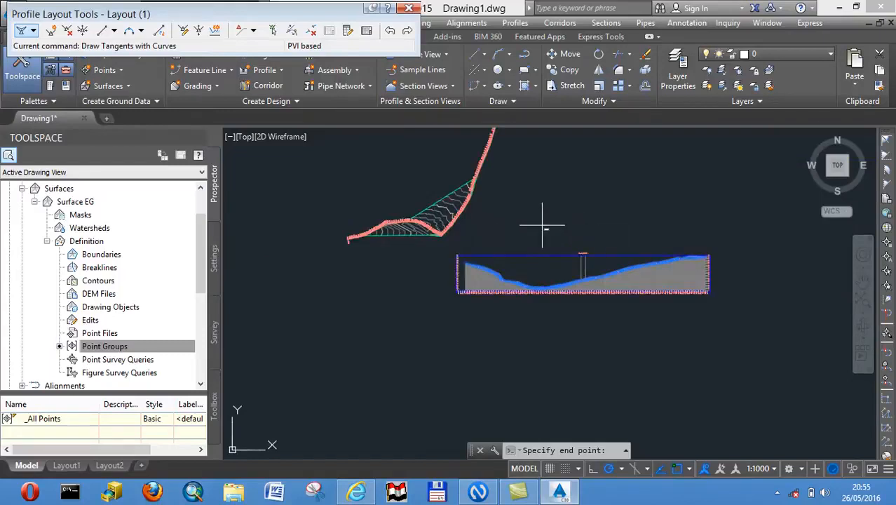
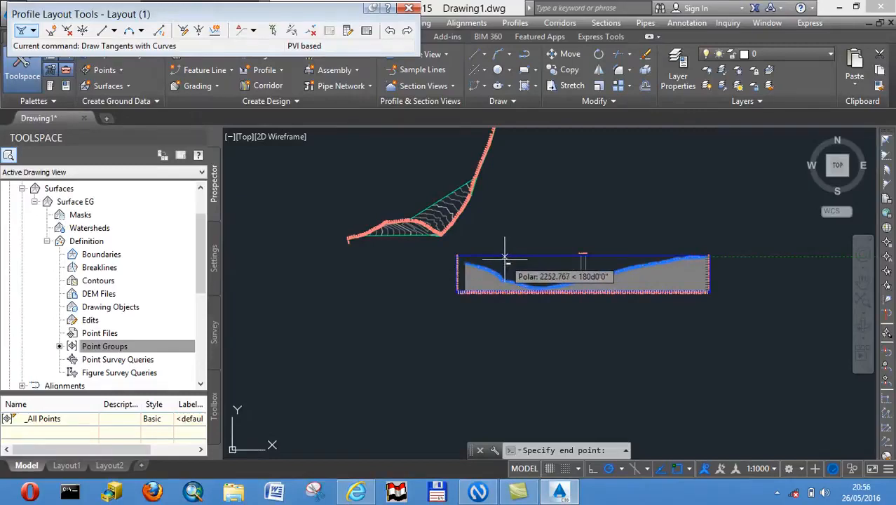
End the tangent drawing on the profile and close the Profile Layout Tools
click(407, 8)
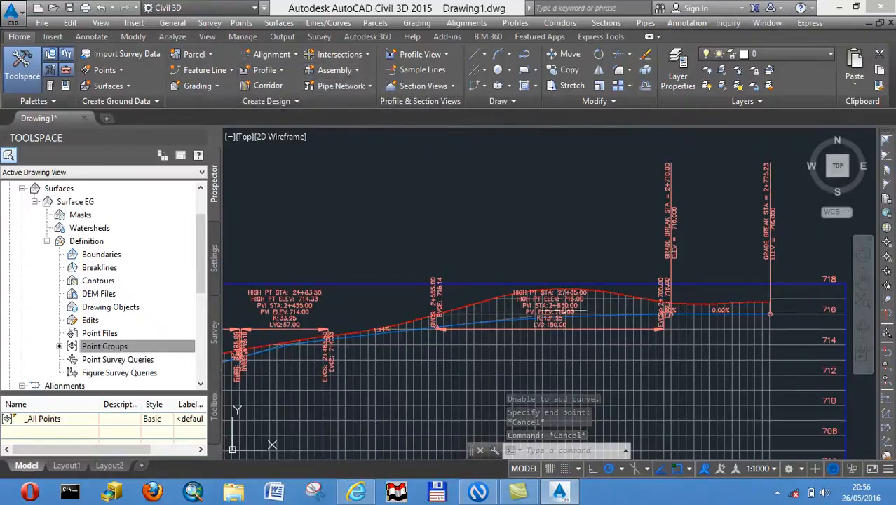
scroll(577, 286, down, 3)
scroll(577, 286, down, 4)
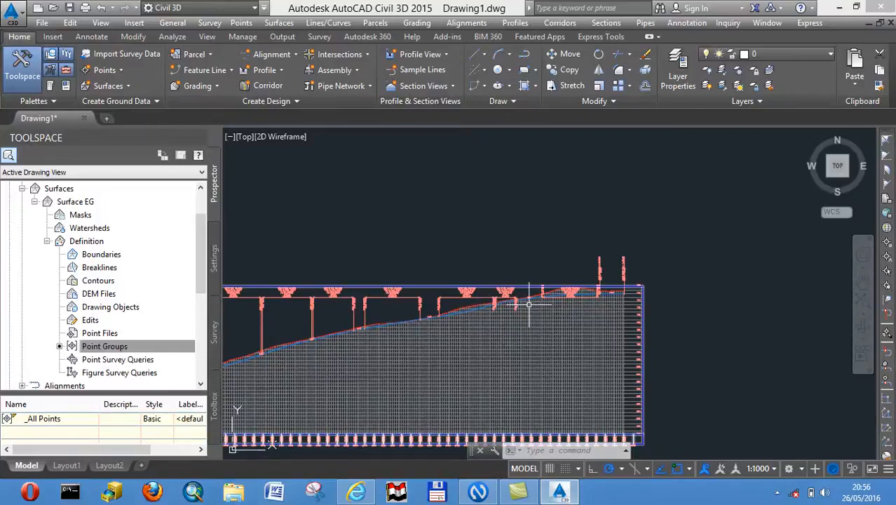
scroll(529, 303, down, 2)
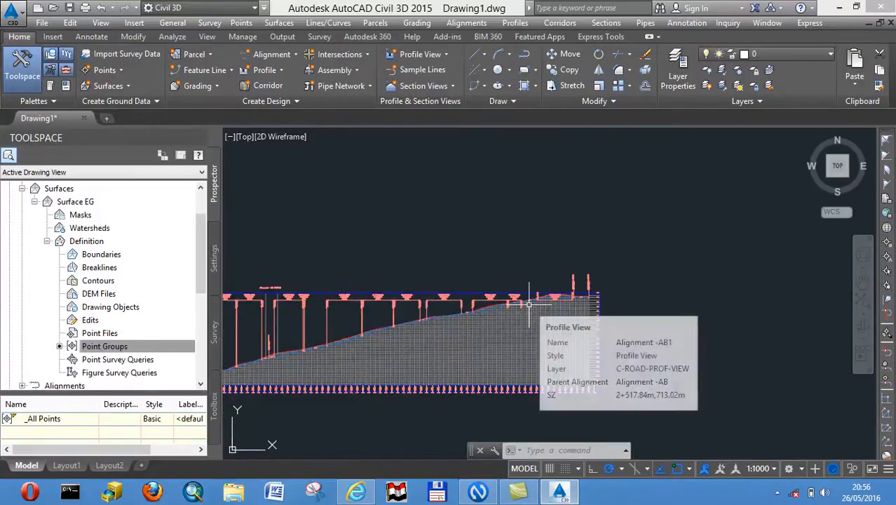
scroll(355, 196, down, 2)
middle_drag(341, 240, 554, 348)
Create an assembly named "Assembly - AS" with type Other, and place its baseline in the empty area above the profile view
click(357, 71)
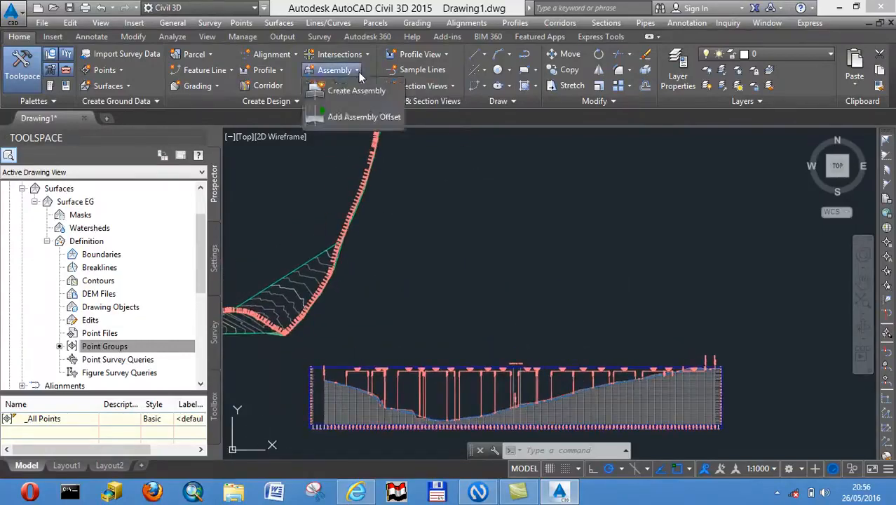
click(356, 90)
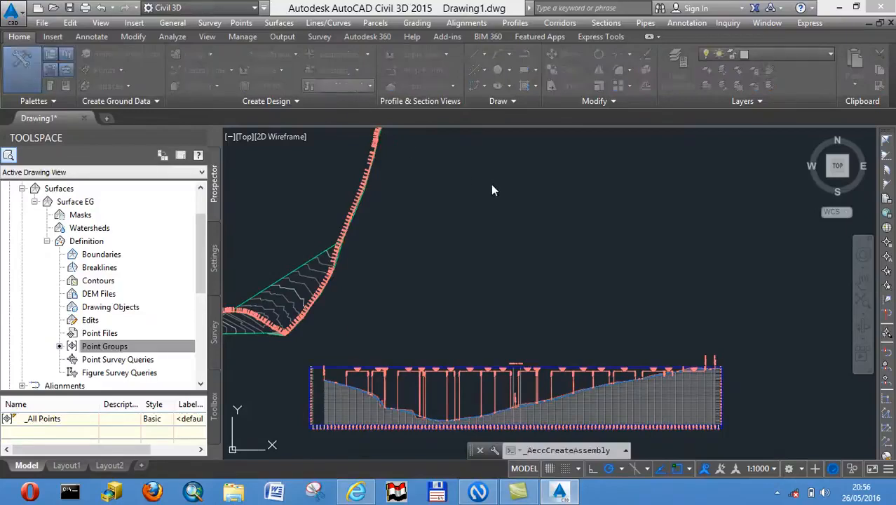
drag(490, 155, 409, 157)
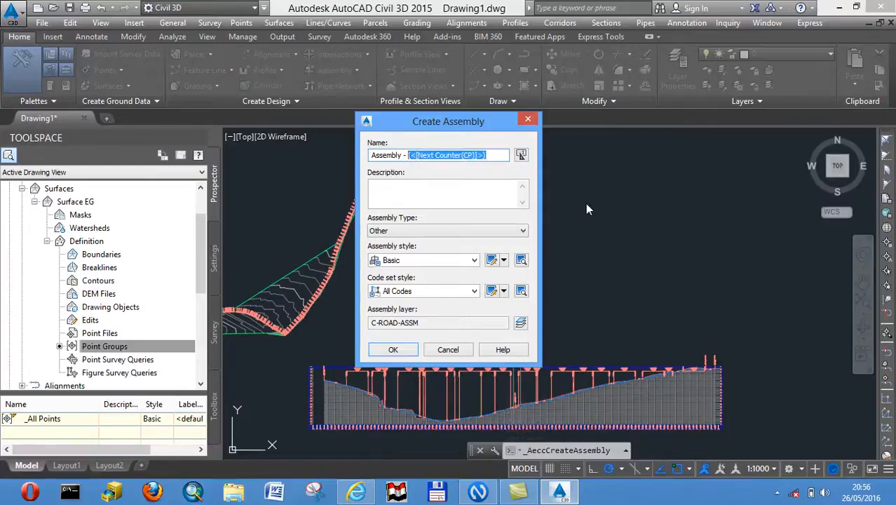
text(Assembly - AS)
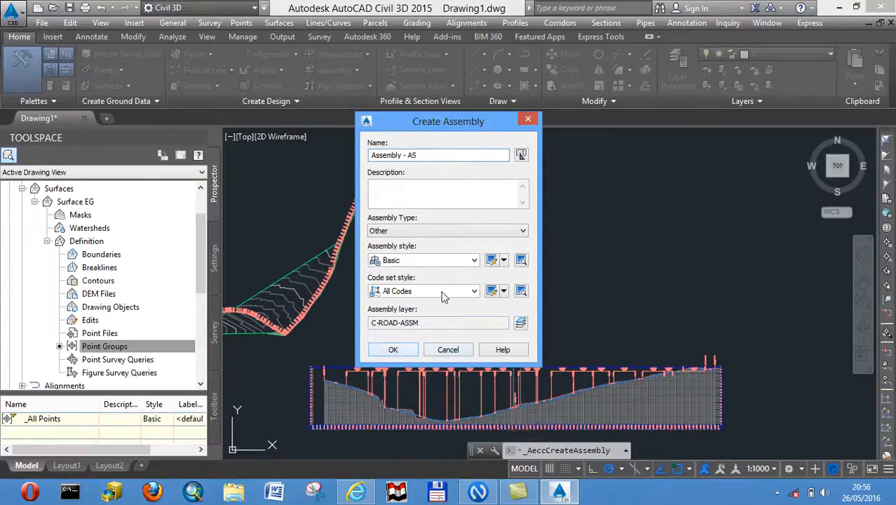
click(393, 349)
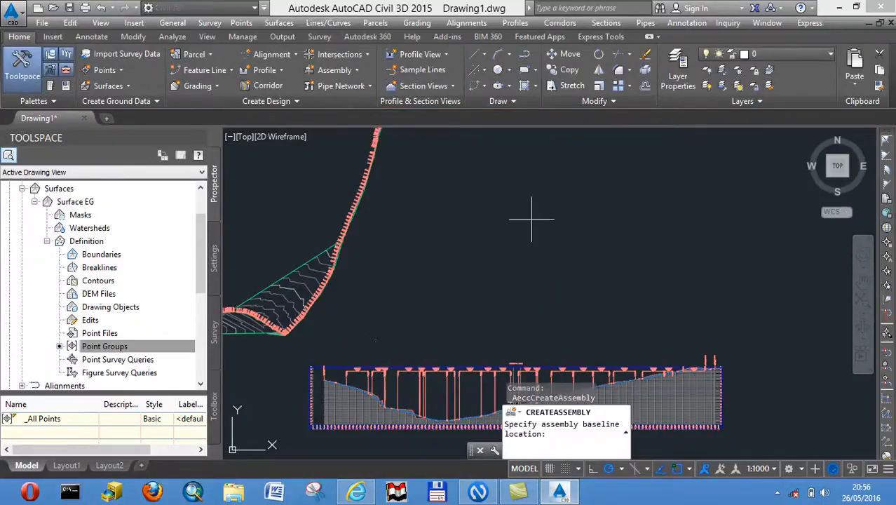
scroll(589, 252, down, 3)
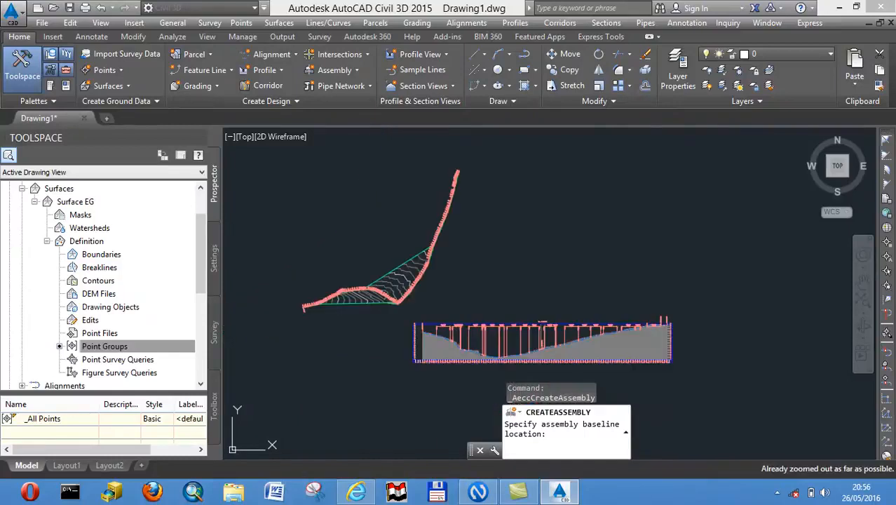
middle_drag(631, 244, 487, 275)
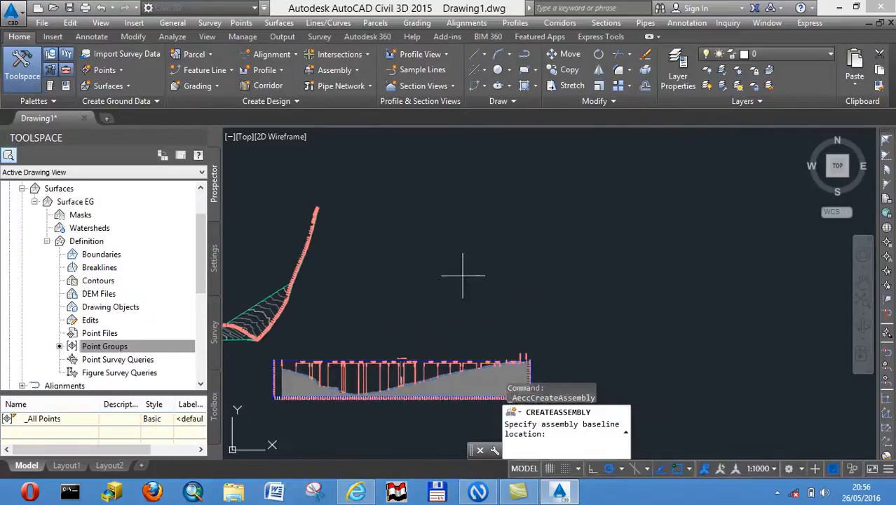
click(417, 262)
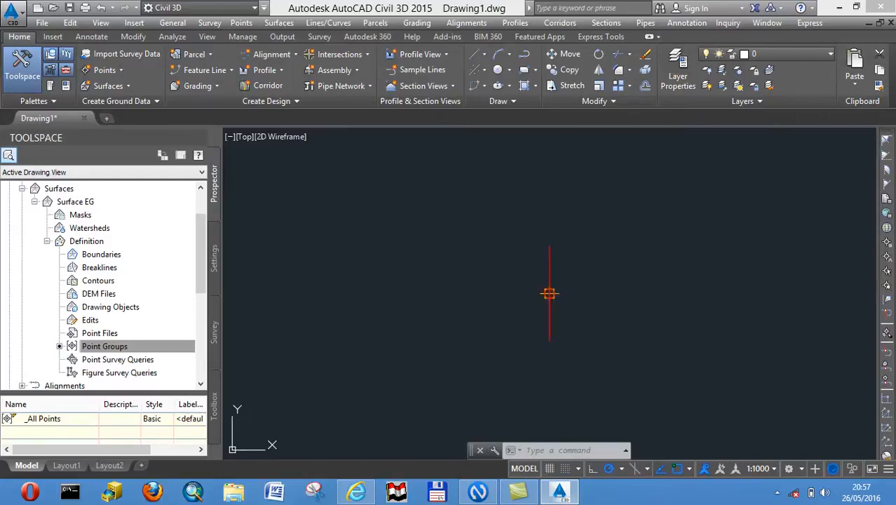
Select the assembly baseline and bring up the metric Basic subassemblies for it
click(549, 293)
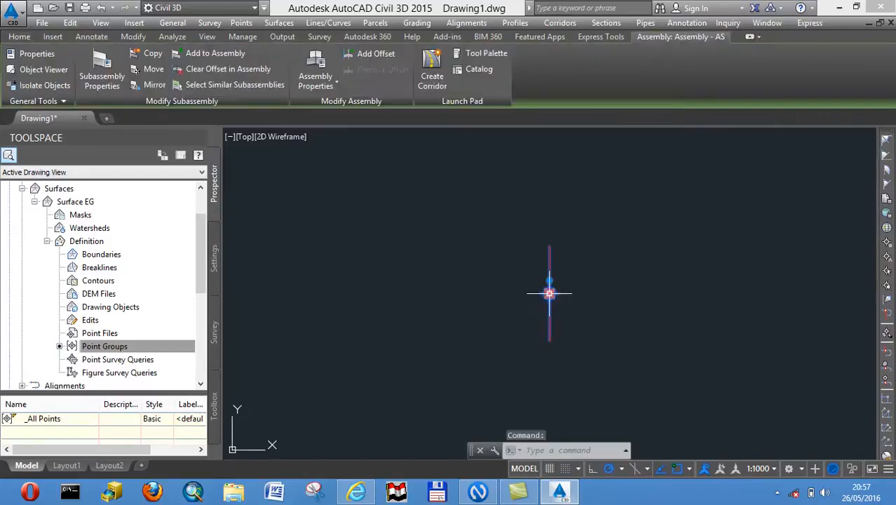
click(491, 55)
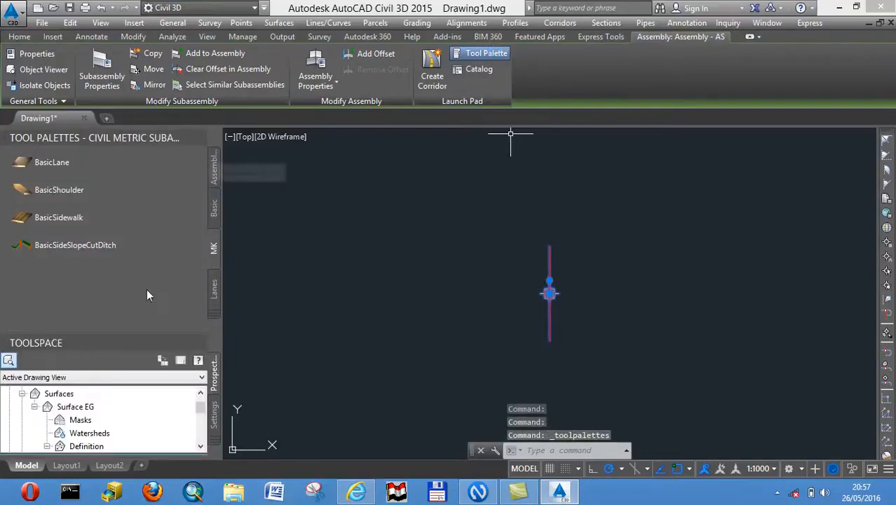
right_click(188, 246)
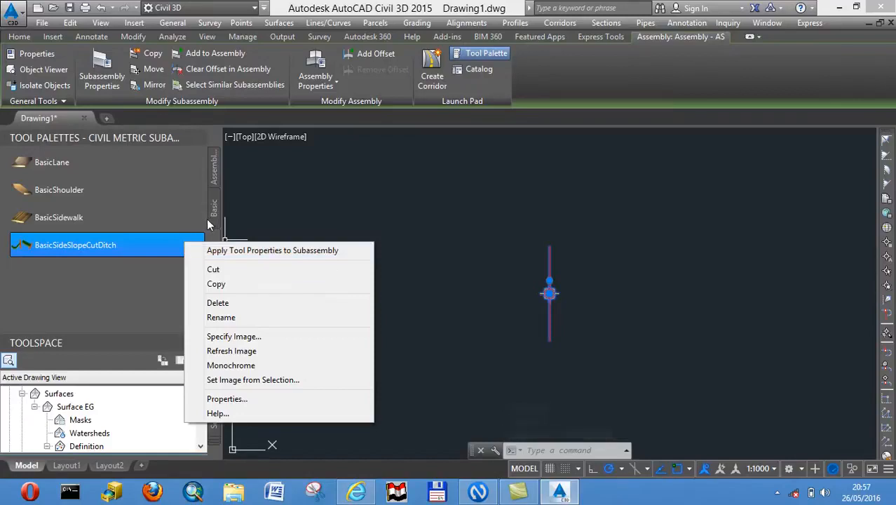
right_click(209, 225)
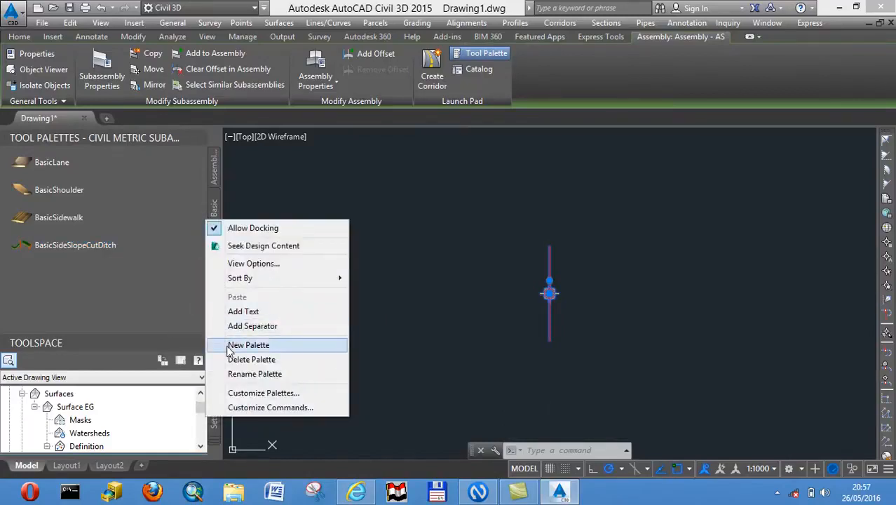
click(170, 303)
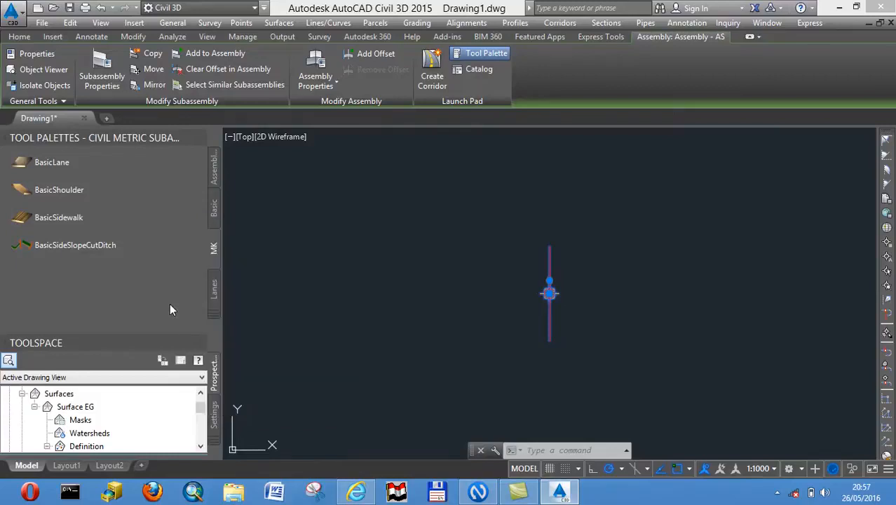
click(213, 205)
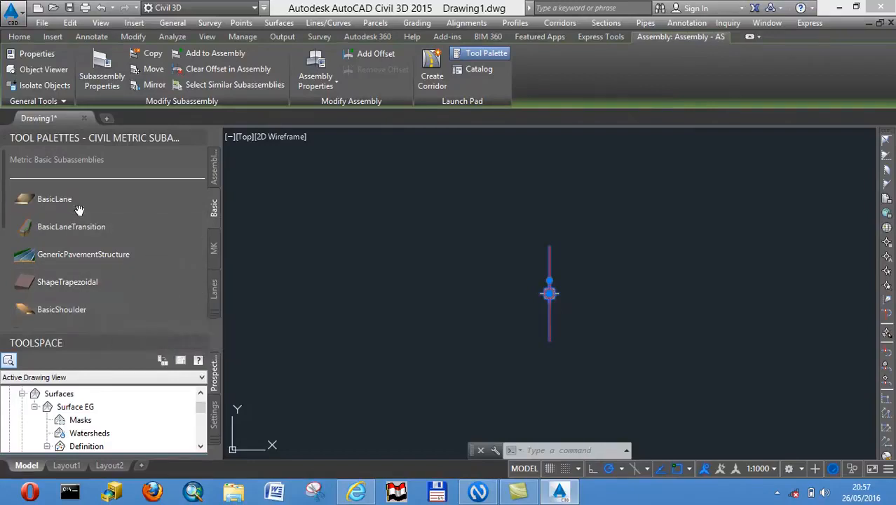
Add a right-side BasicLane with a width of 3 m to the assembly's baseline marker
click(68, 199)
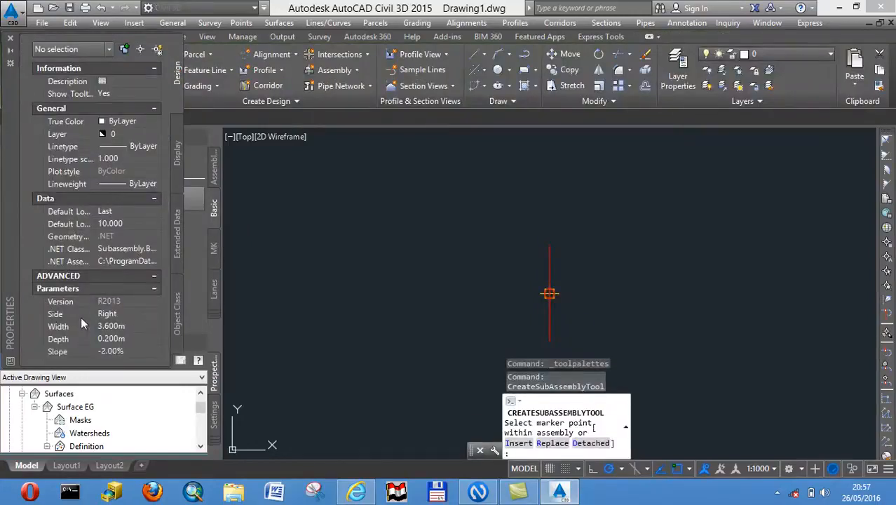
click(122, 328)
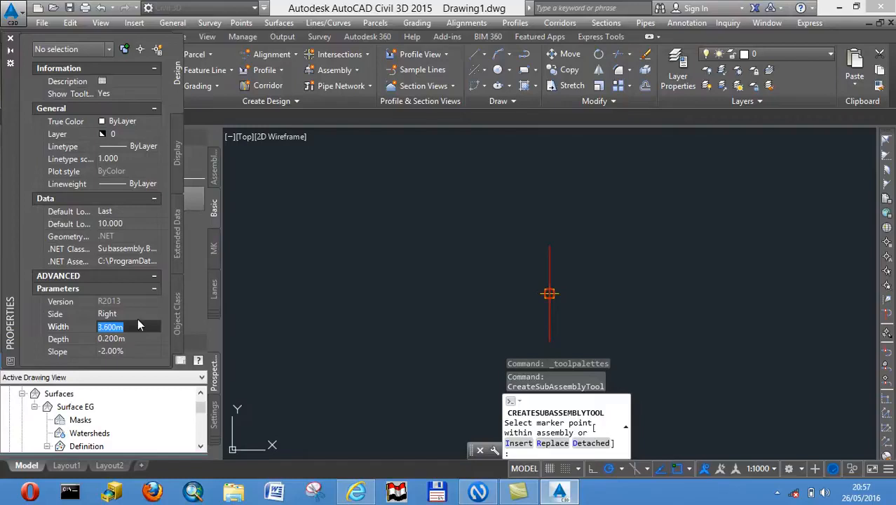
text(3)
key(Return)
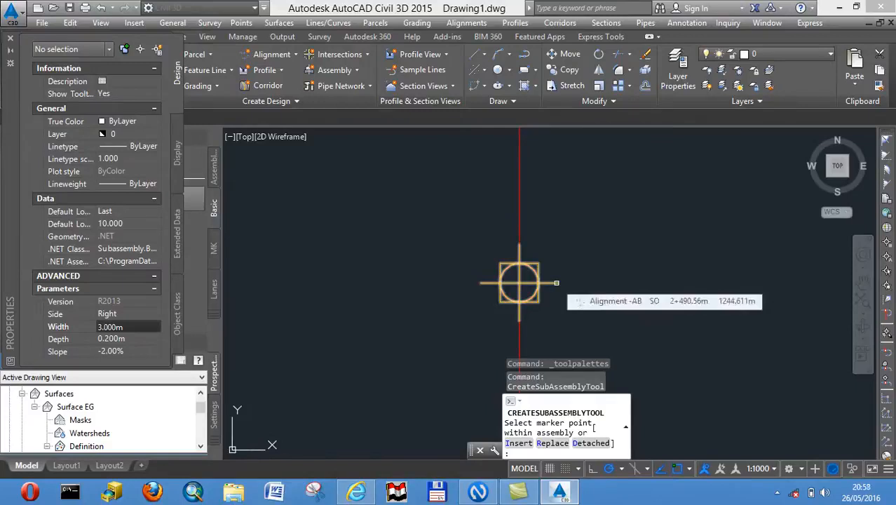
click(519, 283)
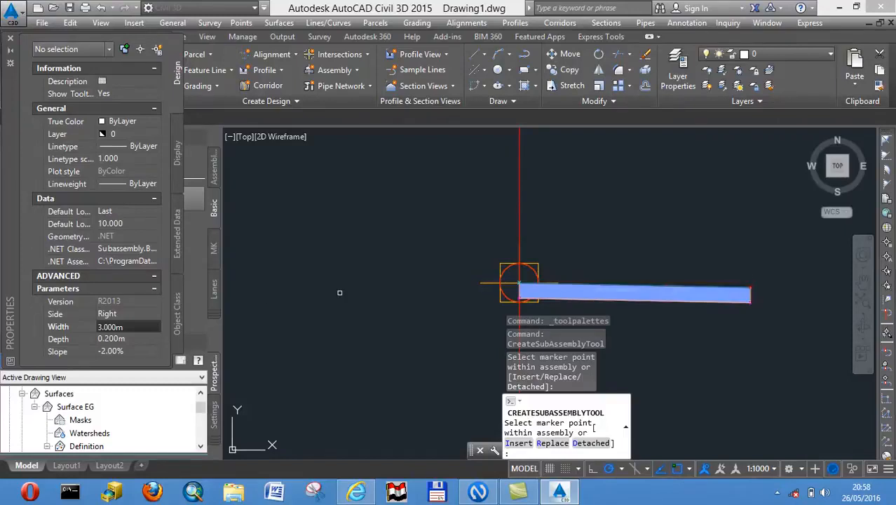
Add a left-side BasicLane of 3 m width to the assembly baseline and close the lane properties
click(149, 313)
click(149, 313)
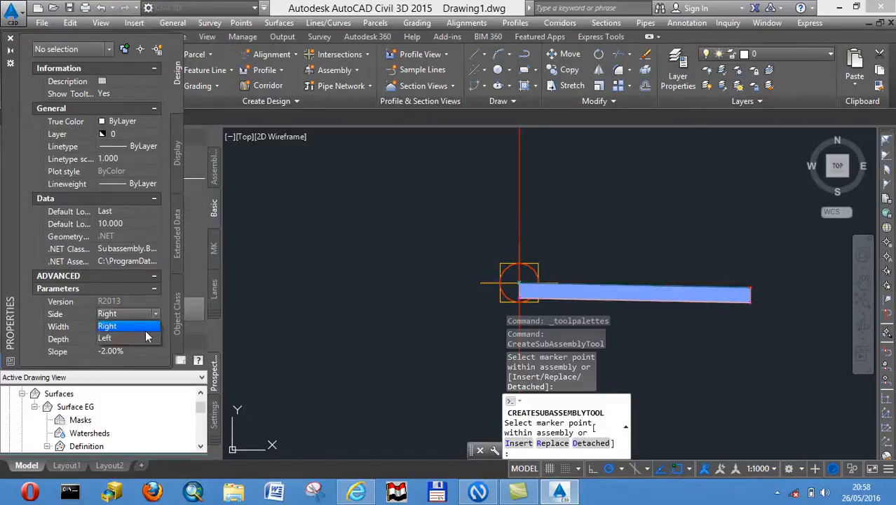
click(142, 338)
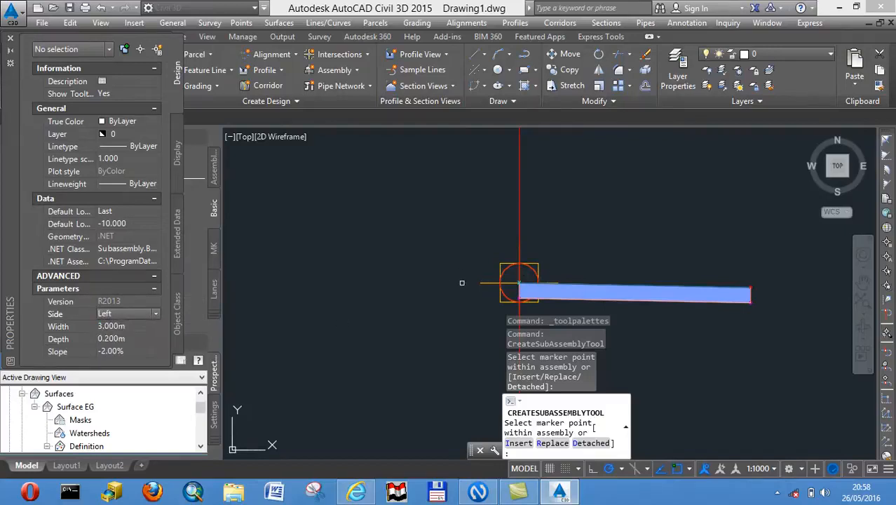
click(484, 283)
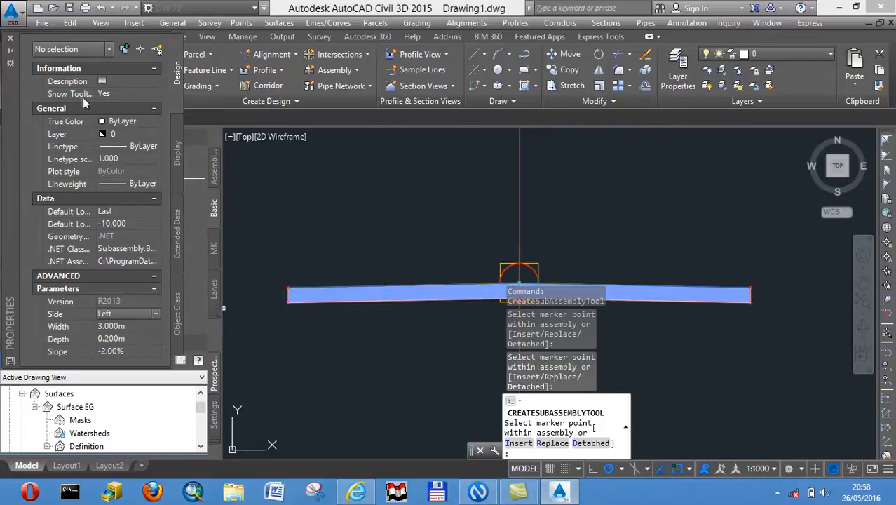
click(10, 37)
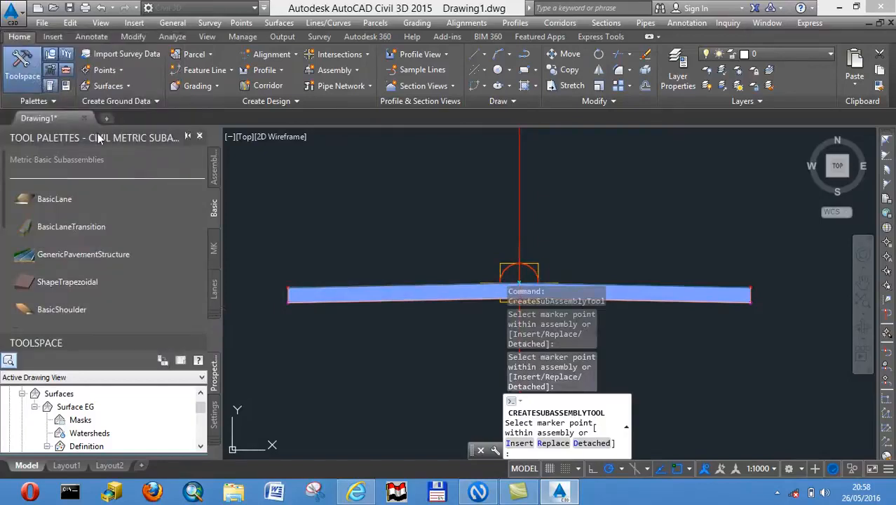
Attach a left-side BasicShoulder with a width of 2 m to the upper outer edge of the left lane
click(211, 254)
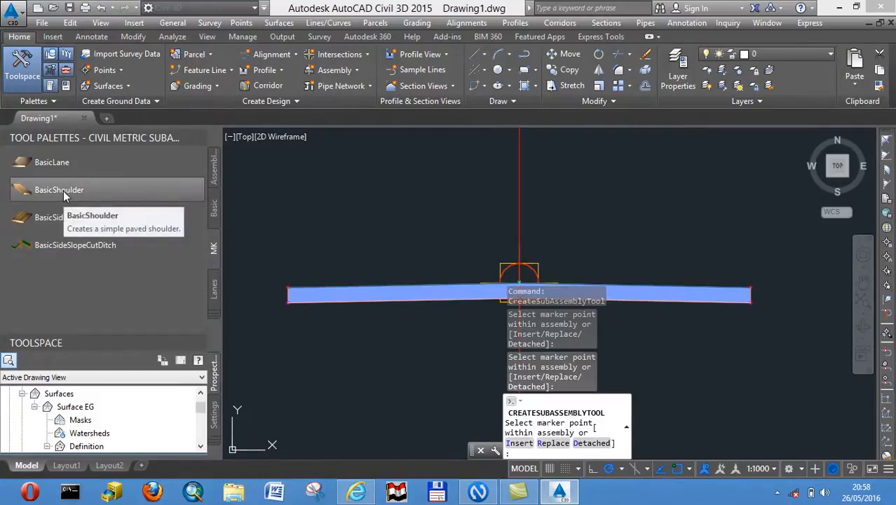
click(212, 208)
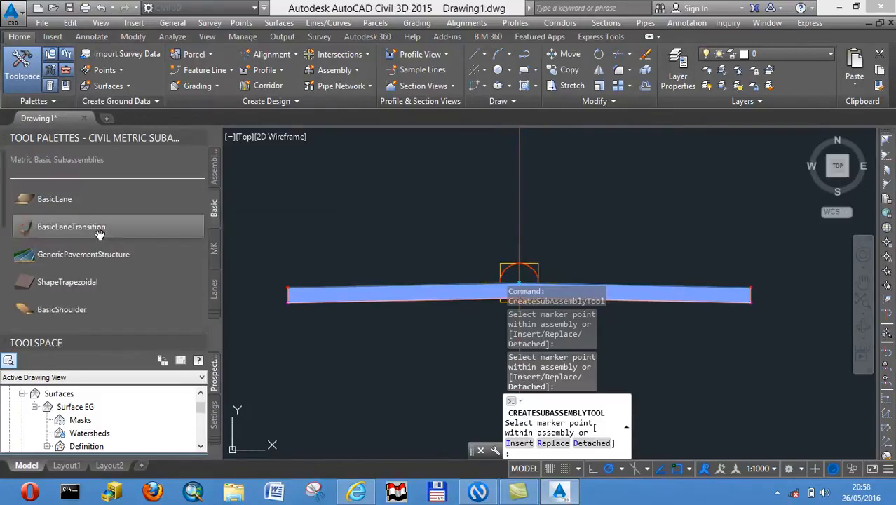
click(82, 310)
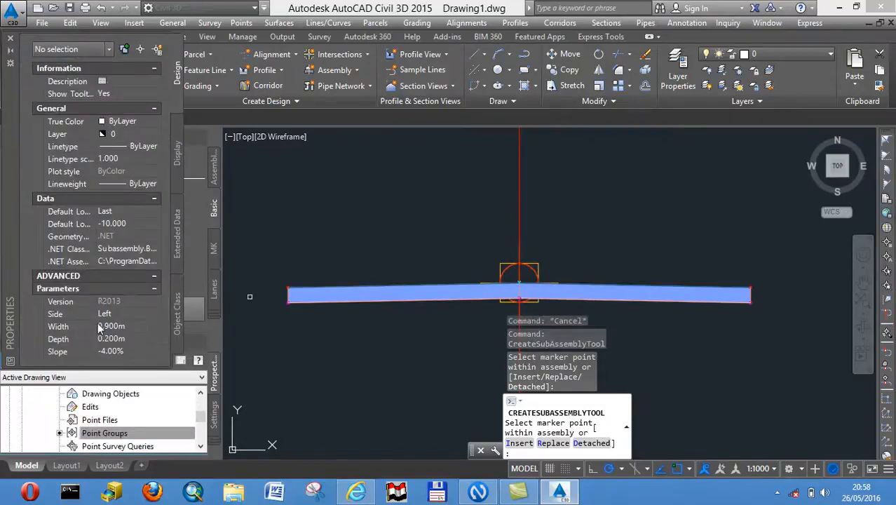
click(132, 325)
text(2)
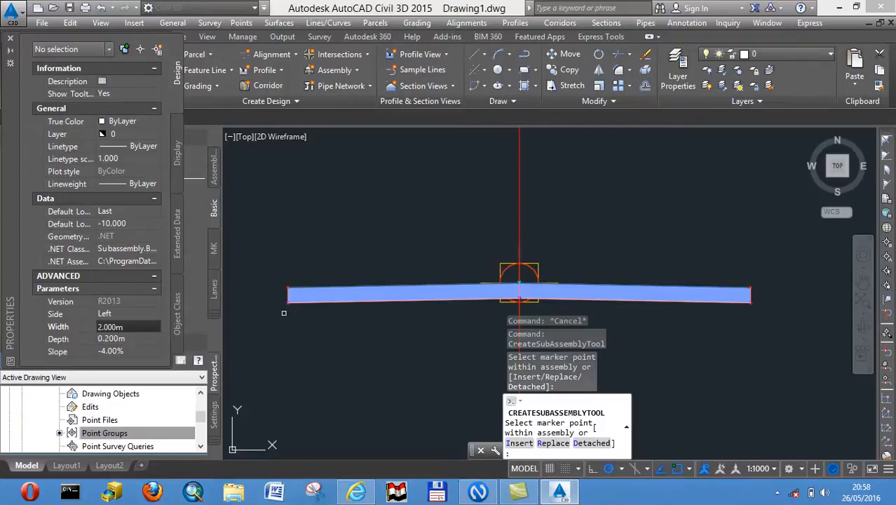
middle_drag(284, 311, 496, 296)
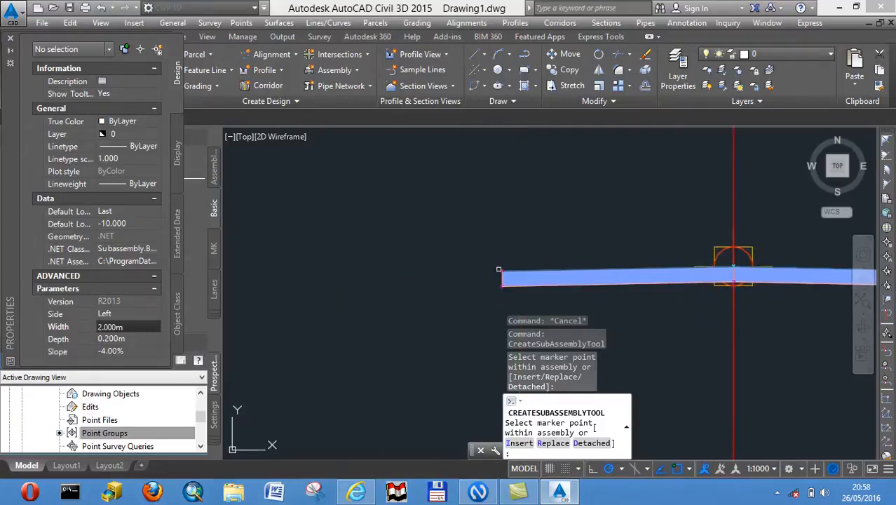
scroll(499, 269, up, 5)
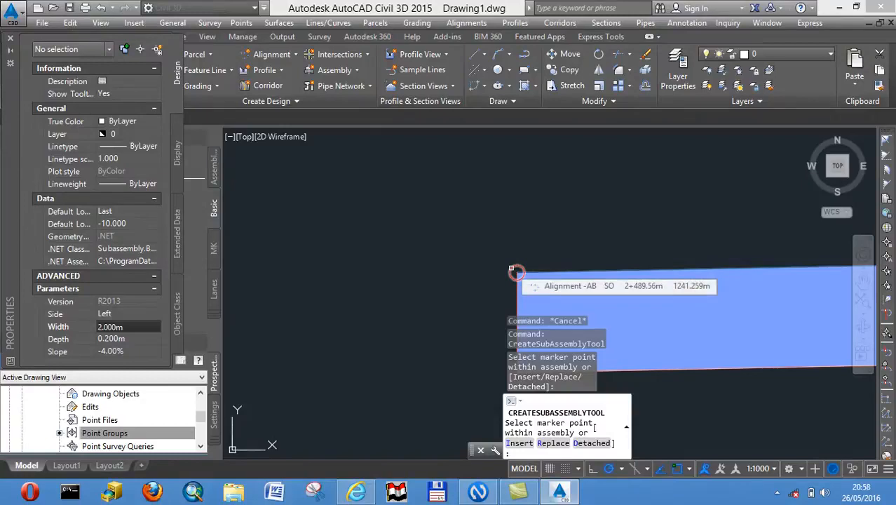
click(513, 270)
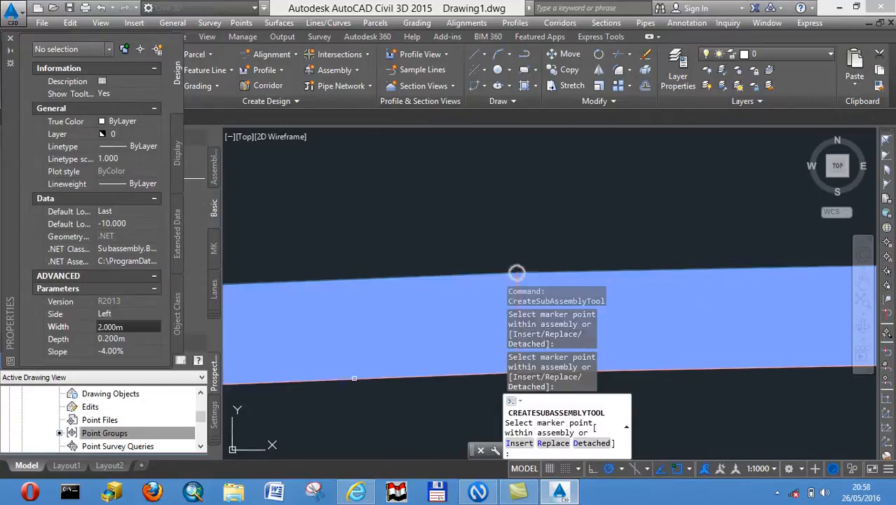
Attach another BasicShoulder with a width of 2 m to the upper outer edge of the right lane
click(152, 313)
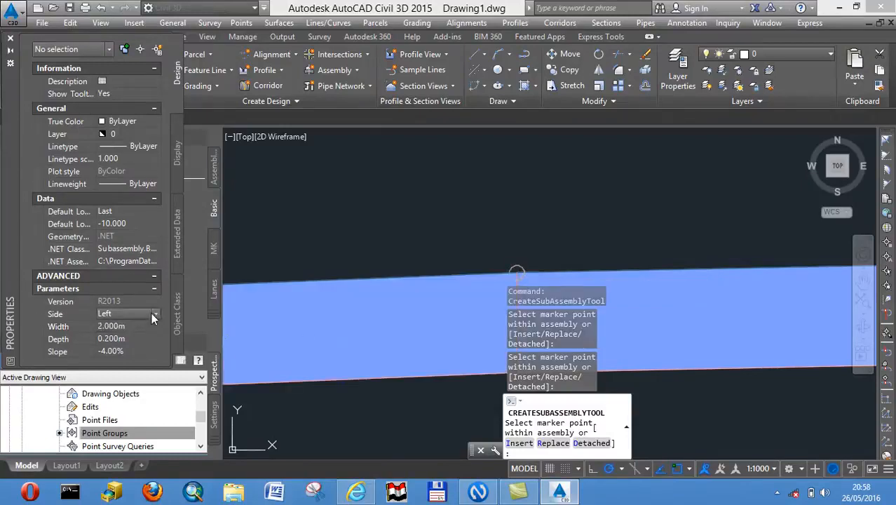
click(155, 313)
click(152, 334)
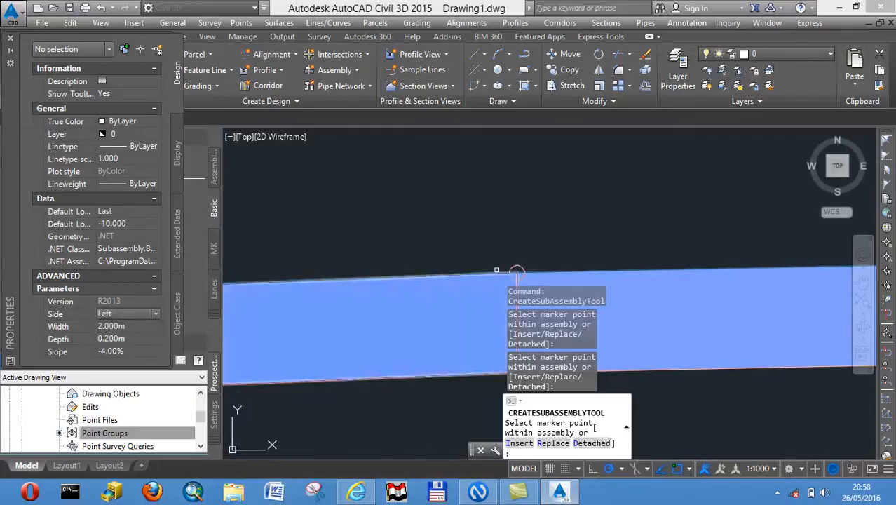
middle_drag(561, 268, 319, 269)
middle_drag(650, 259, 251, 264)
middle_drag(476, 258, 174, 271)
mouse_move(573, 253)
middle_down()
mouse_move(262, 261)
mouse_move(544, 258)
mouse_move(281, 257)
middle_up()
scroll(552, 258, up, 2)
scroll(472, 270, down, 3)
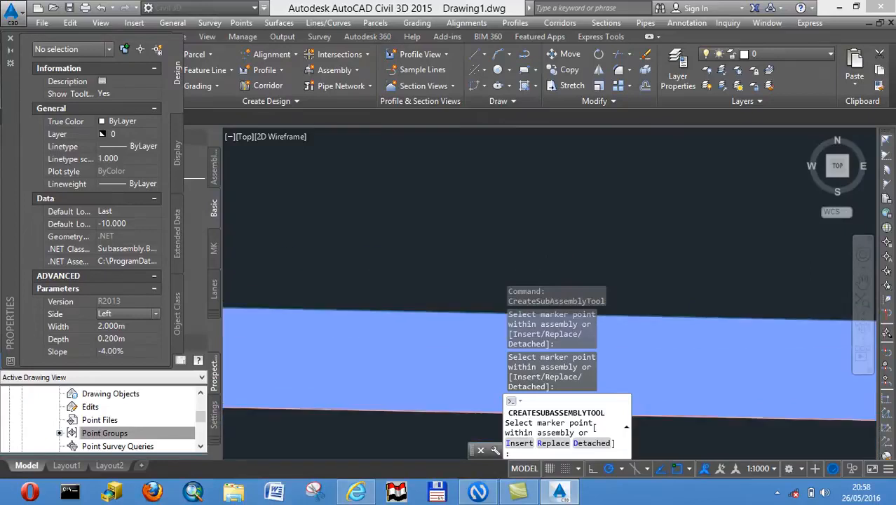
middle_drag(631, 263, 420, 251)
scroll(437, 251, up, 2)
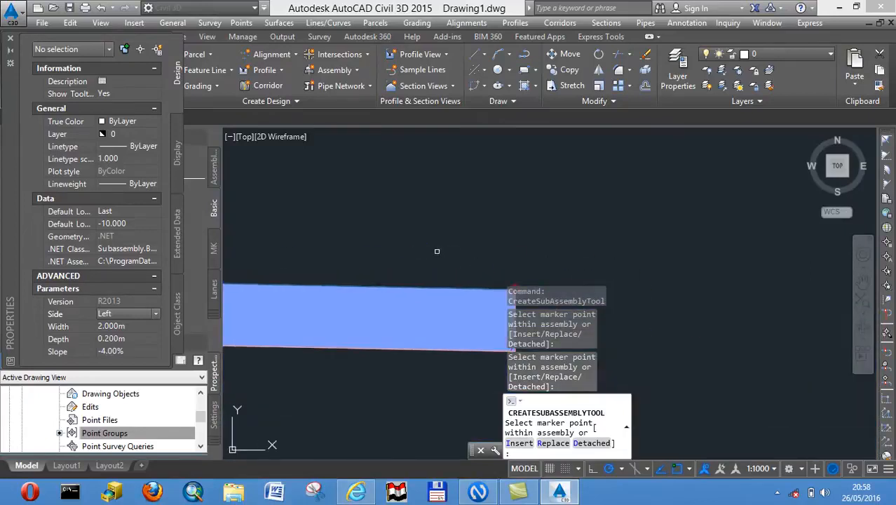
middle_drag(491, 271, 458, 232)
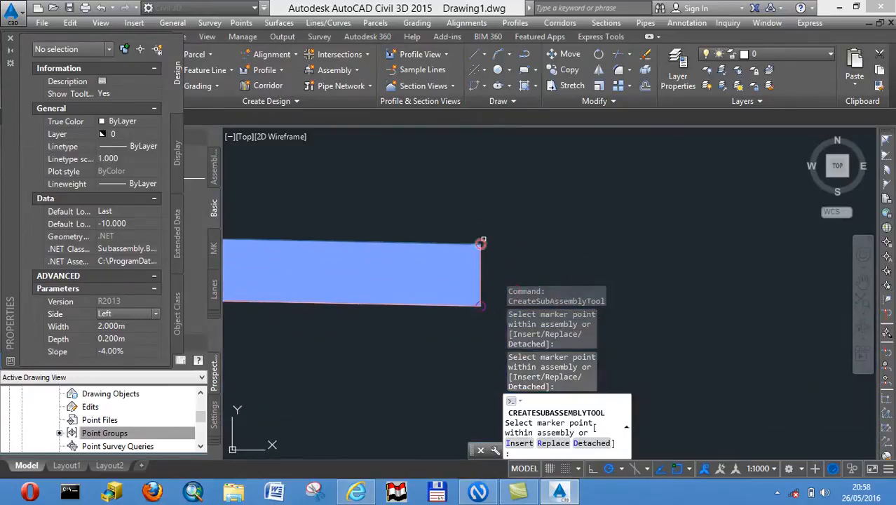
click(483, 239)
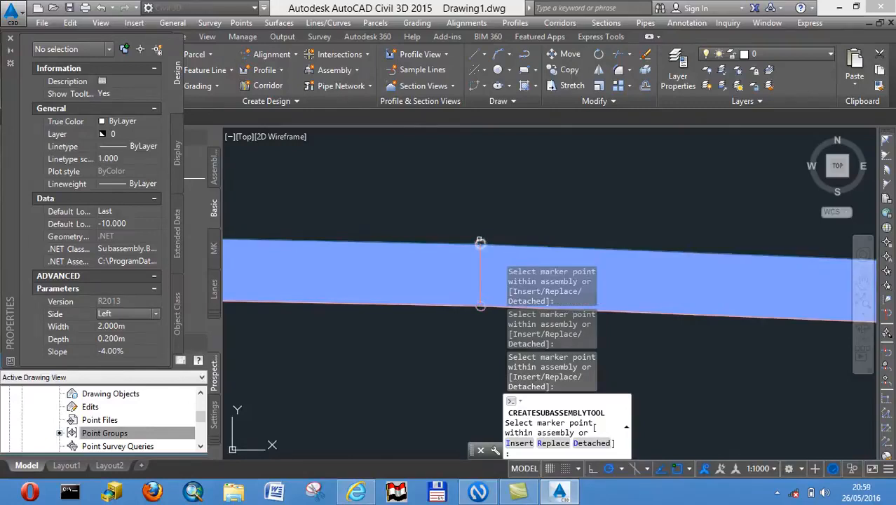
Attach a right-side BasicShoulder with a width of 1 m to the upper outer edge of the right 2 m shoulder
click(11, 39)
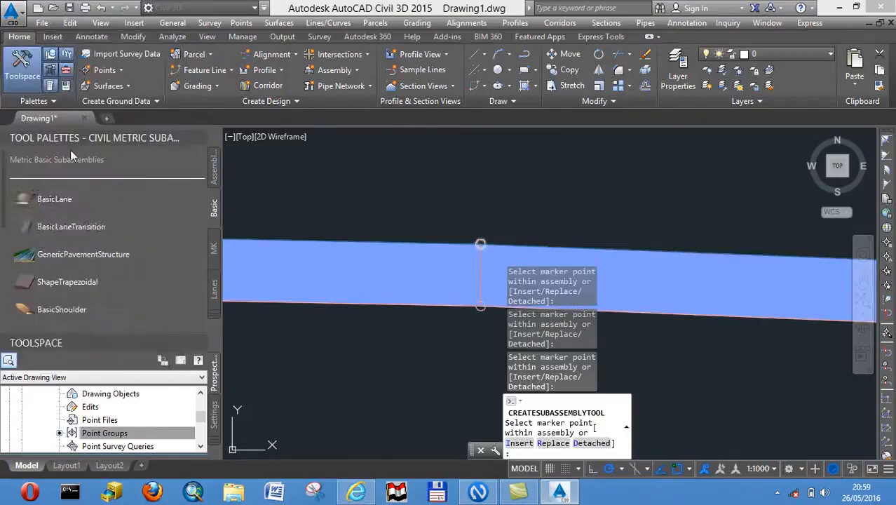
click(97, 309)
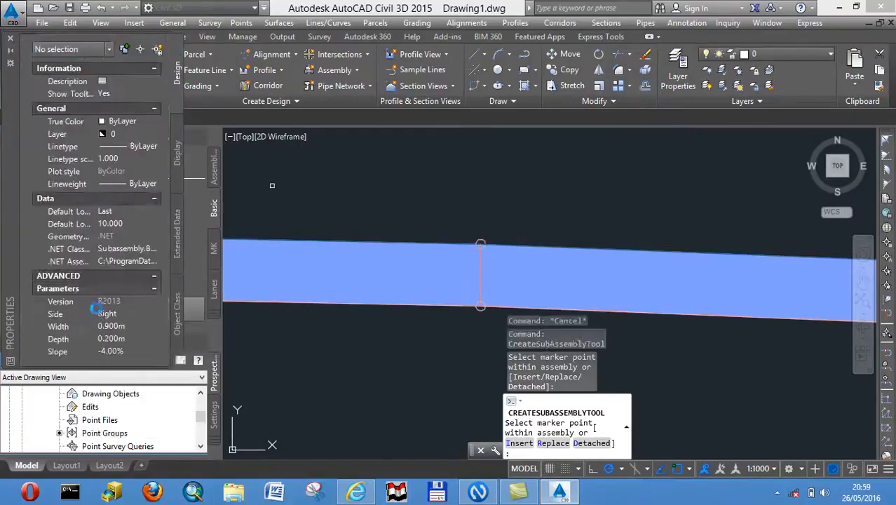
click(115, 327)
text(1)
key(Return)
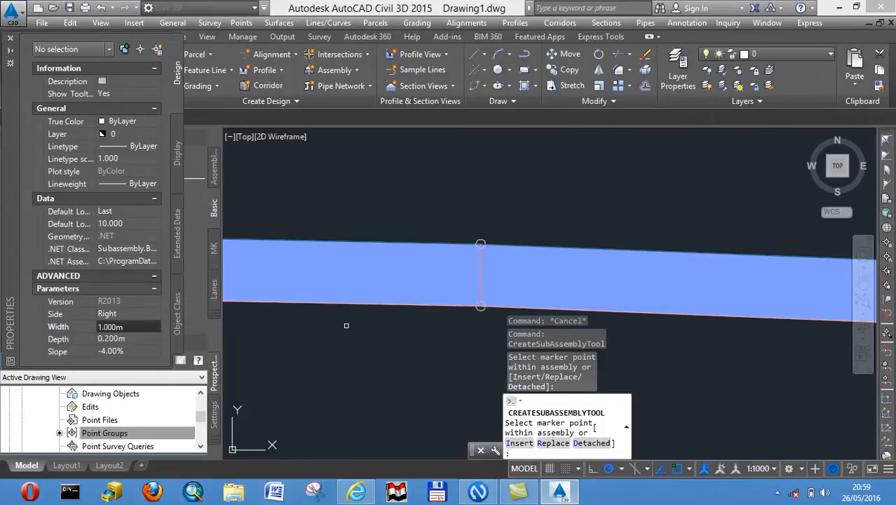
scroll(397, 320, down, 1)
scroll(424, 306, down, 2)
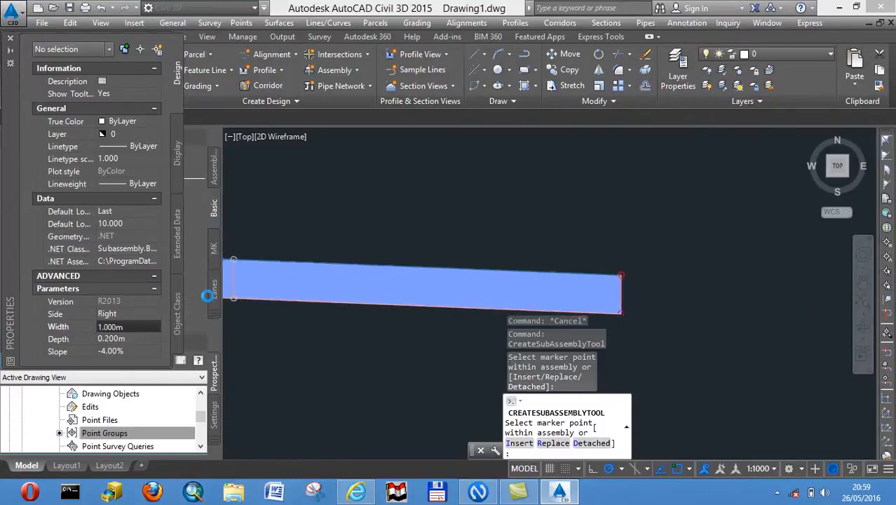
scroll(421, 283, down, 2)
scroll(490, 286, up, 4)
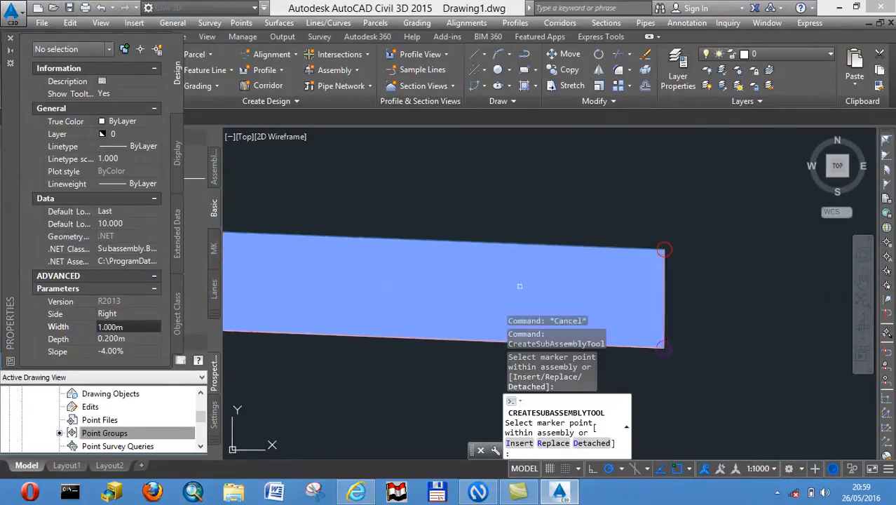
click(667, 250)
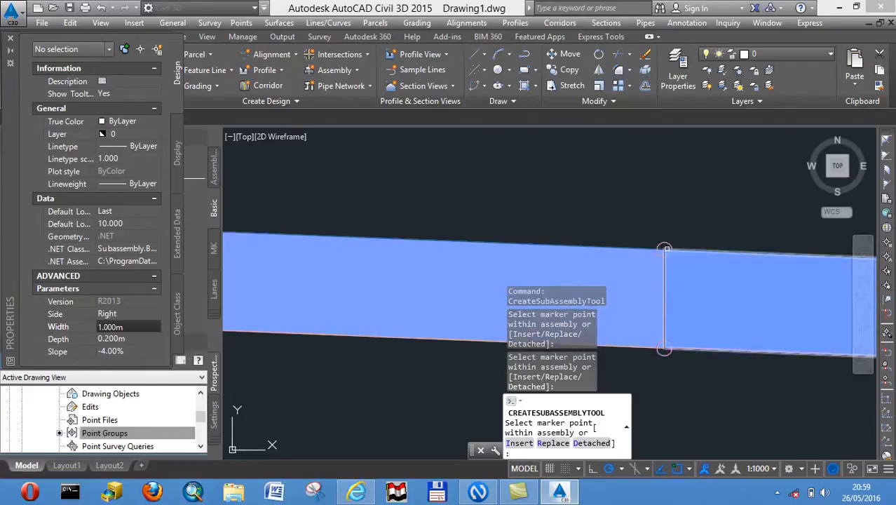
Attach a left-side BasicShoulder of 1 m width to the upper outer edge of the left 2 m shoulder
scroll(666, 249, down, 5)
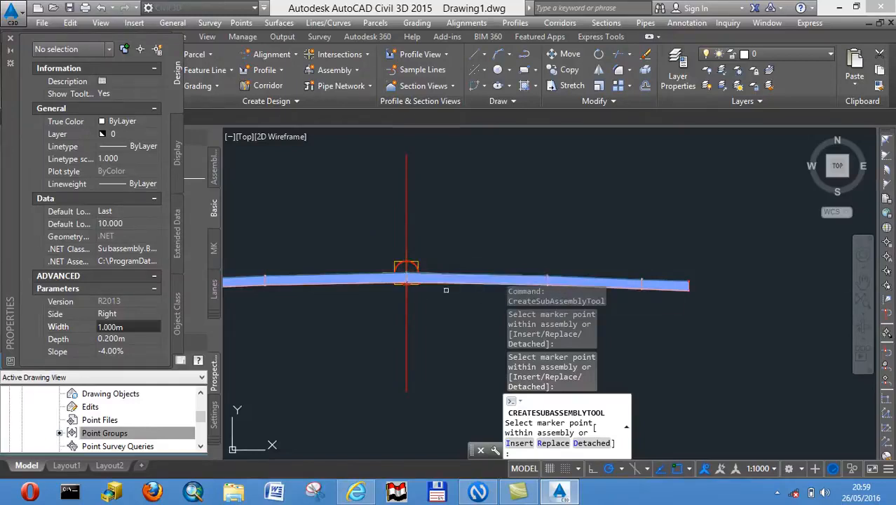
middle_drag(333, 319, 548, 270)
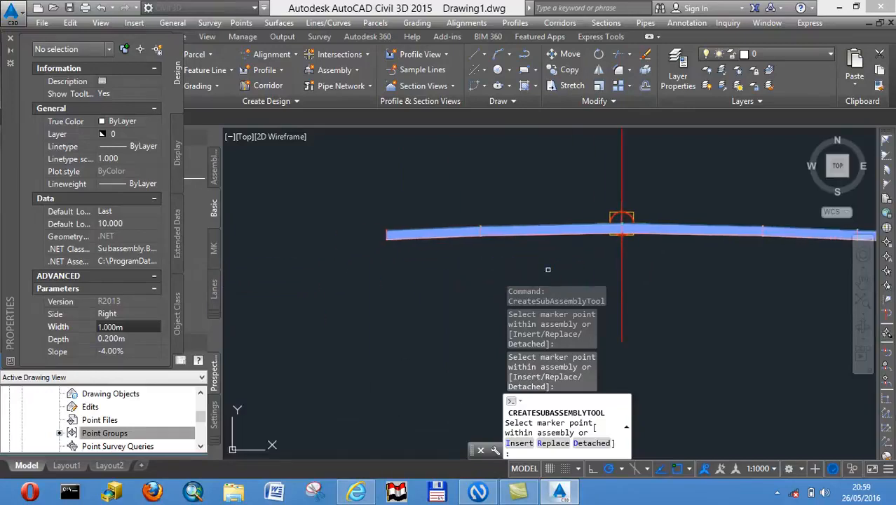
scroll(384, 265, up, 6)
middle_drag(392, 356, 400, 390)
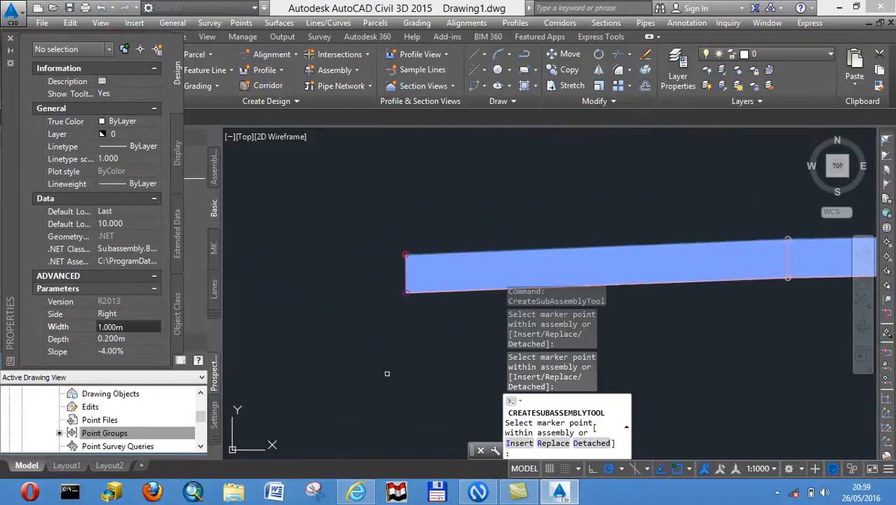
click(146, 317)
click(156, 313)
click(147, 338)
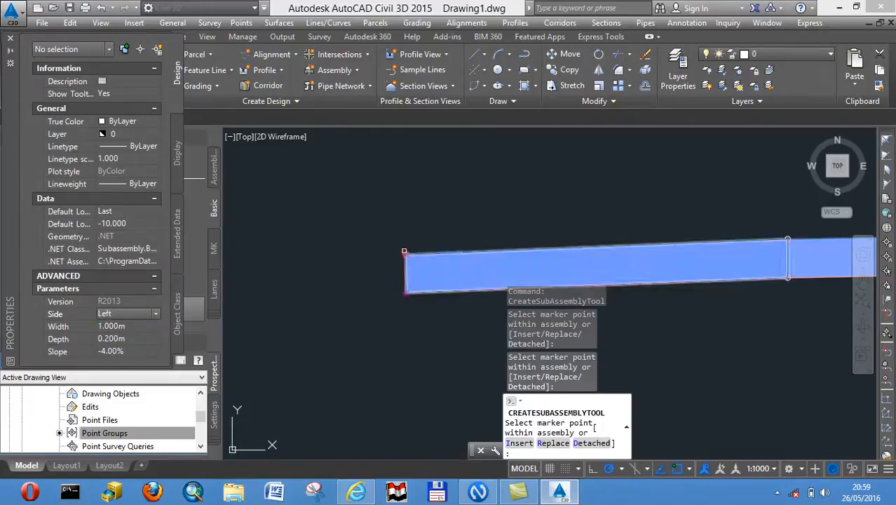
click(405, 253)
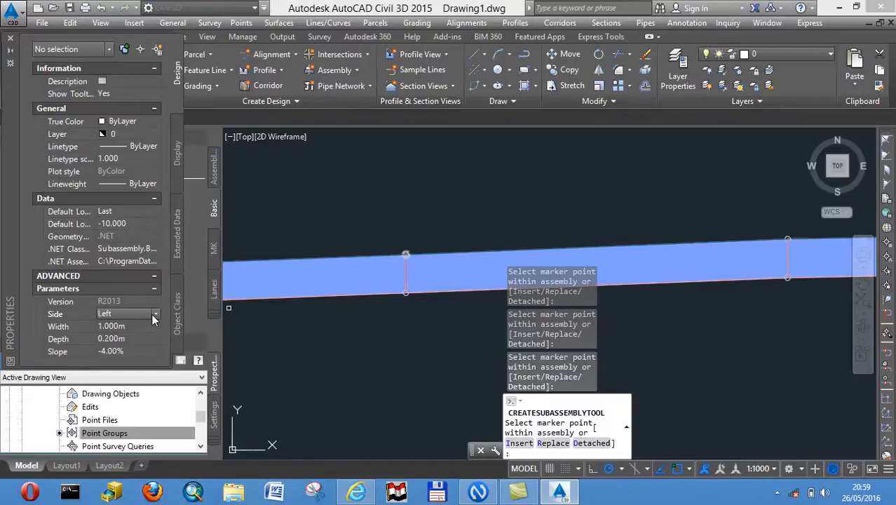
Bring up the MK subassembly collection and end the shoulder placement
click(9, 41)
click(216, 246)
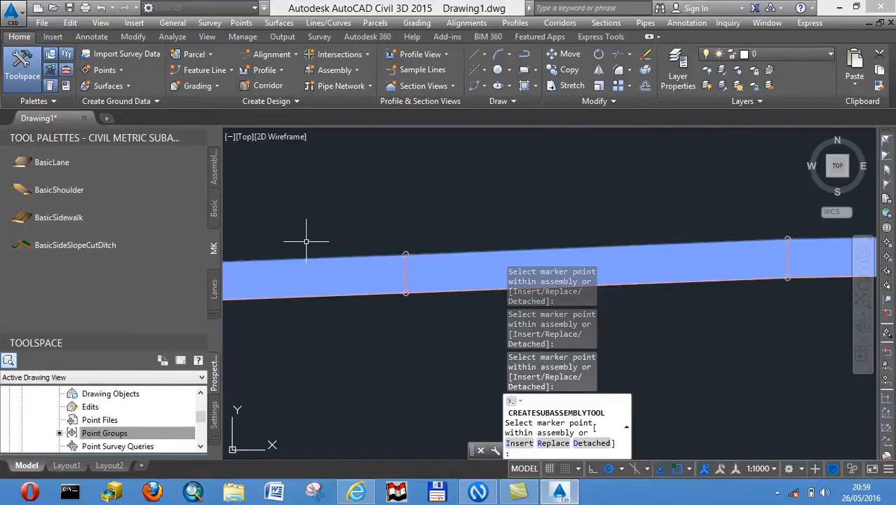
key(Escape)
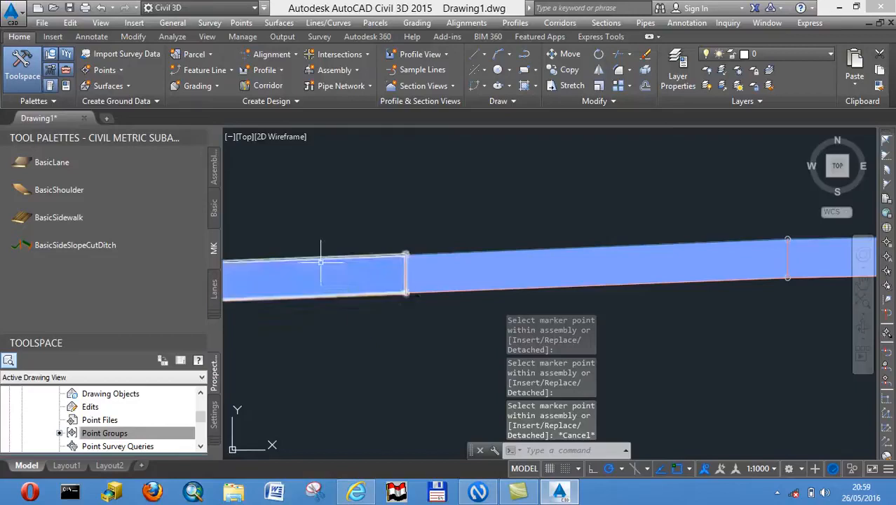
Delete the outermost 1 m shoulders from both ends of the assembly
click(320, 259)
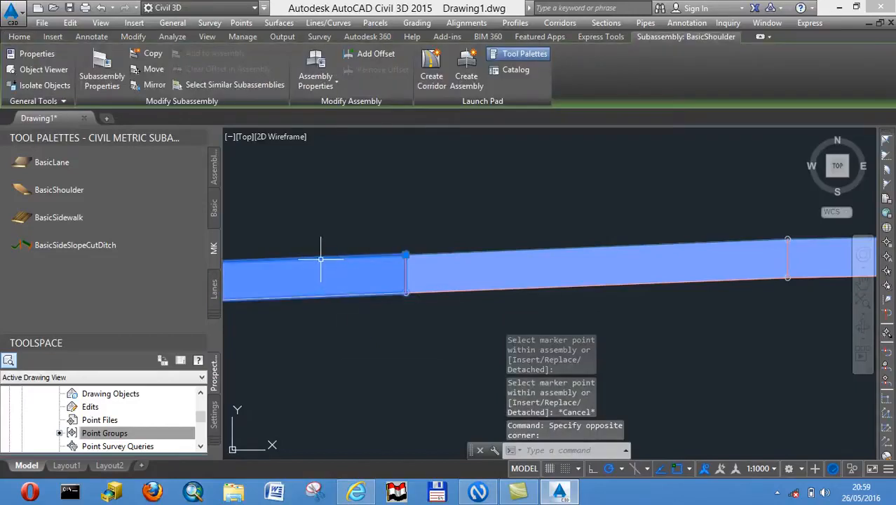
key(Delete)
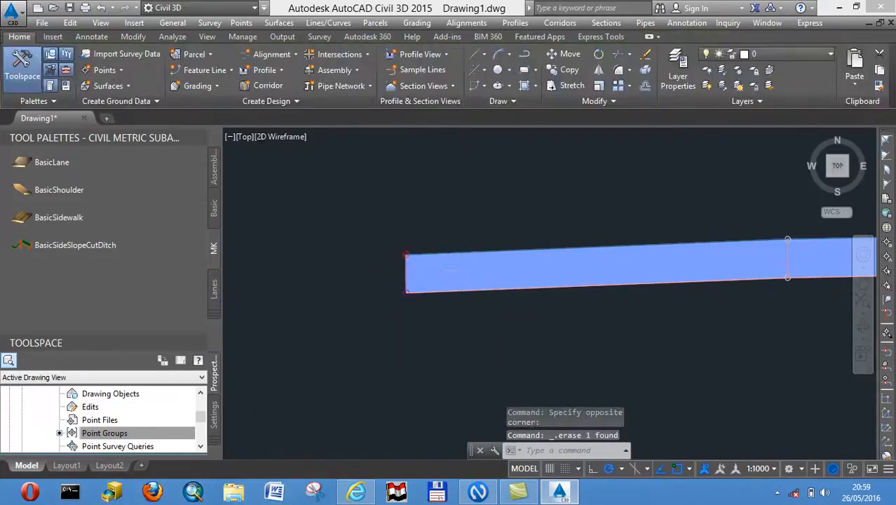
scroll(505, 288, down, 3)
middle_drag(515, 310, 326, 314)
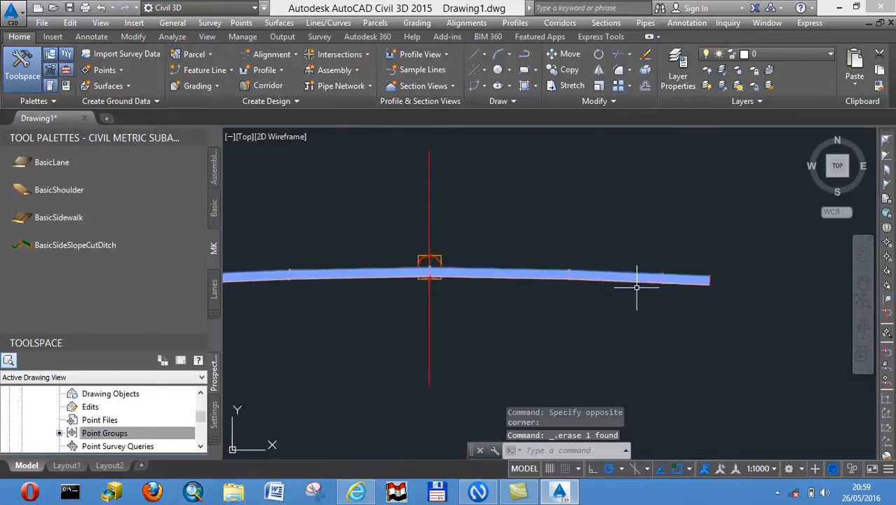
click(682, 278)
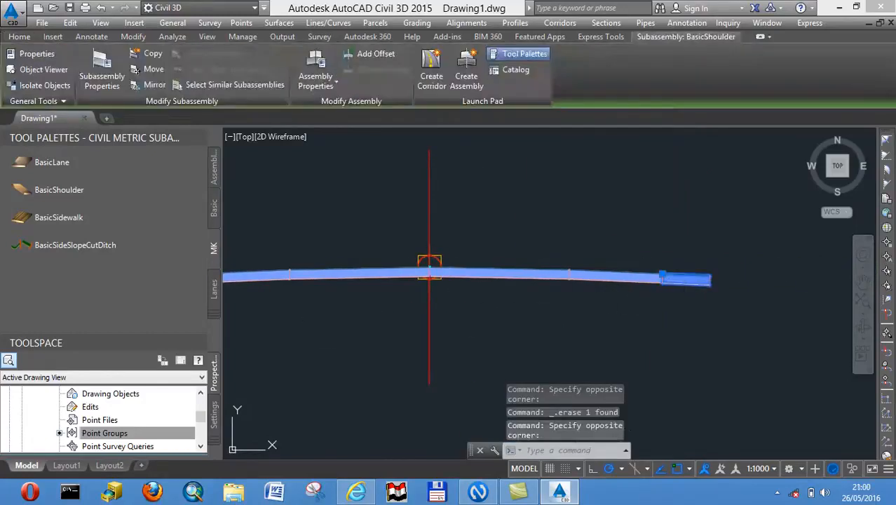
key(Delete)
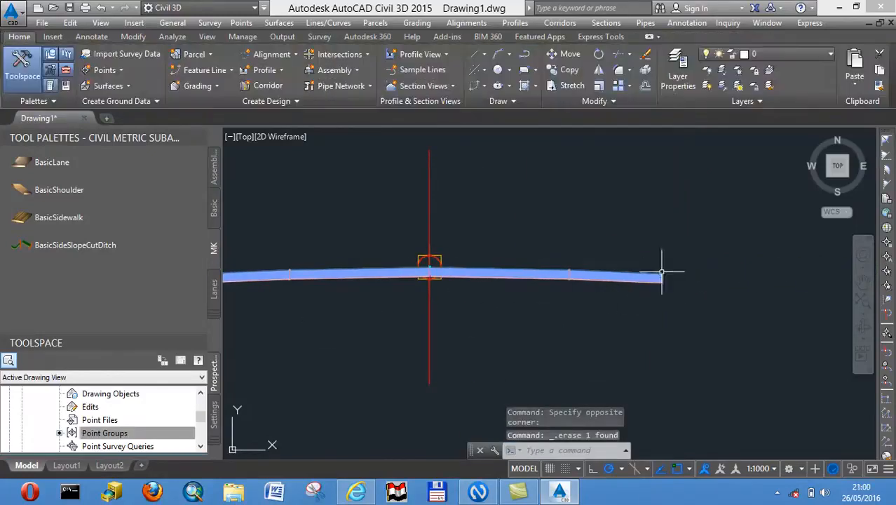
Attach a right-side BasicSidewalk with a width of 1 m to the upper outer edge of the right shoulder
click(76, 220)
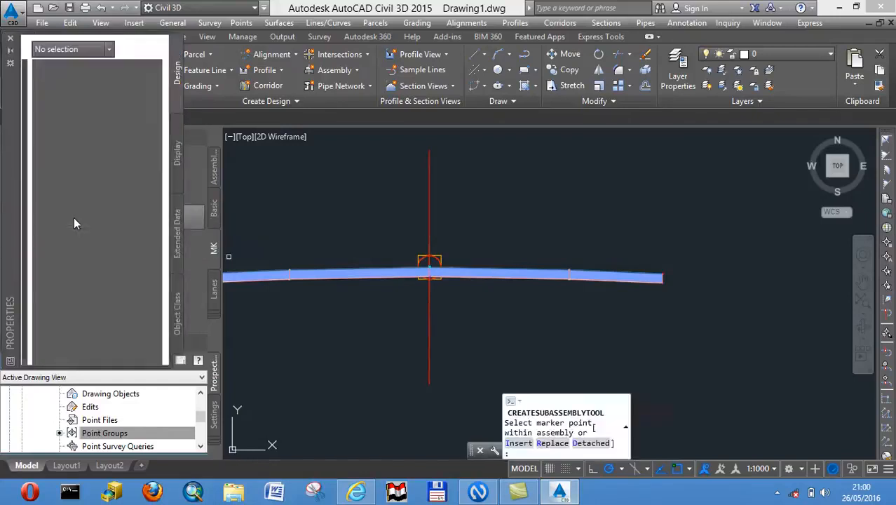
click(113, 327)
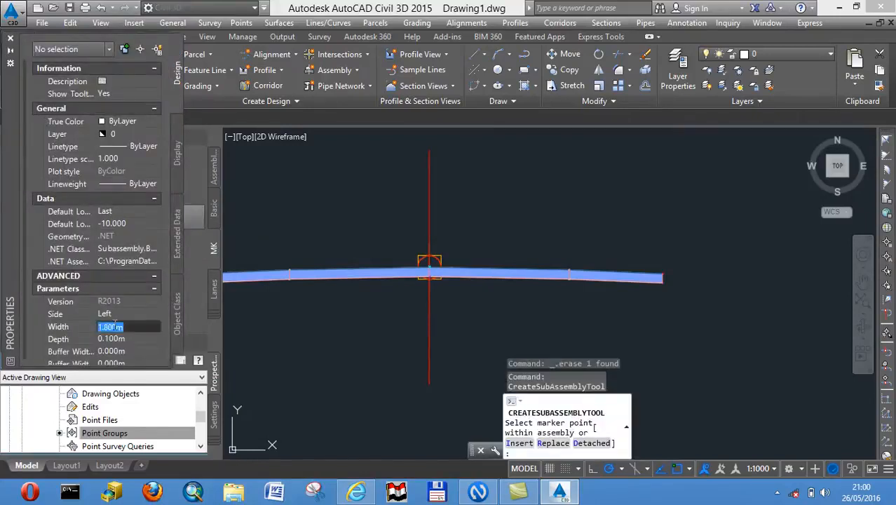
text(1)
key(Return)
click(126, 314)
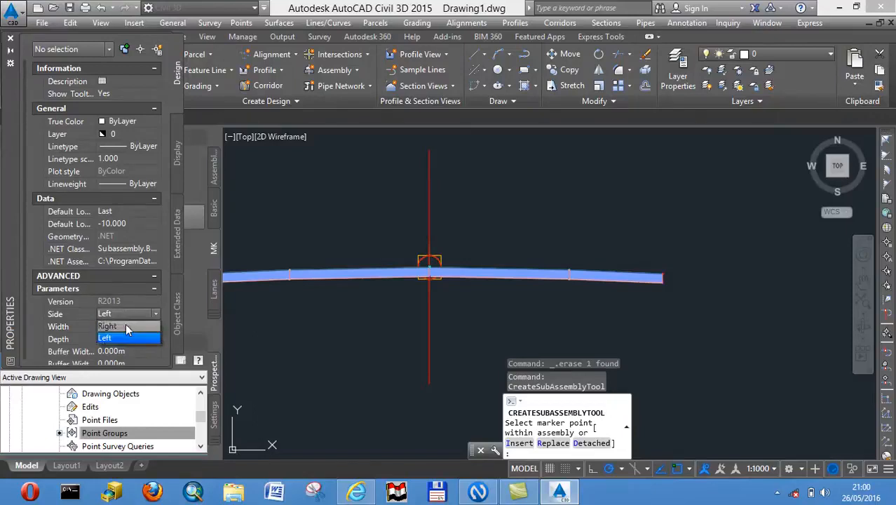
click(119, 325)
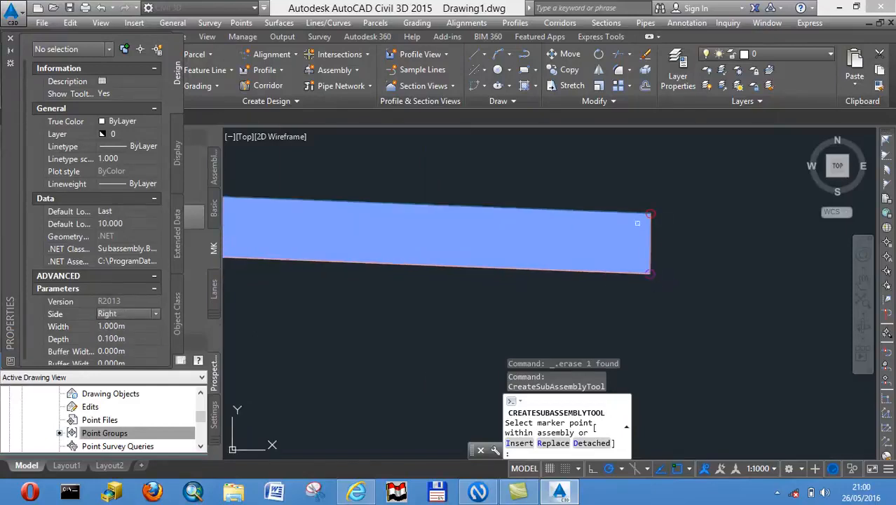
click(639, 223)
scroll(539, 289, down, 10)
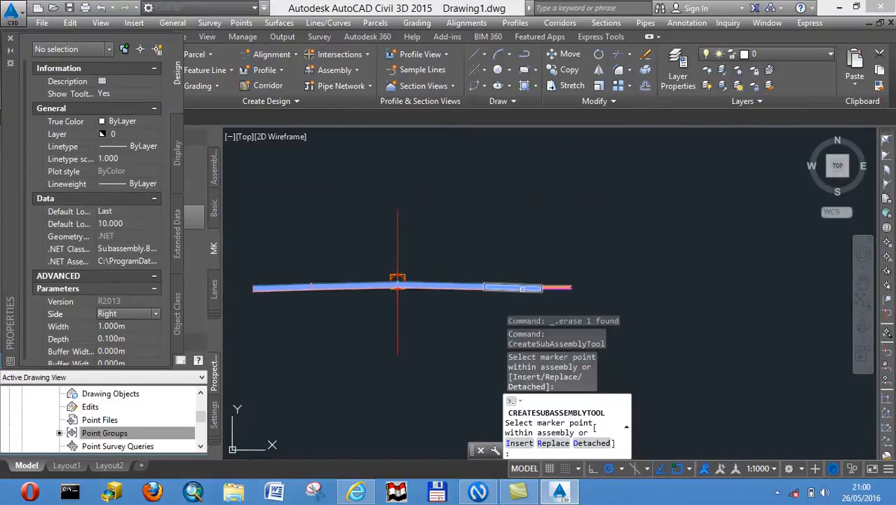
Attach a left-side BasicSidewalk of 1 m width to the upper outer edge of the left shoulder
middle_drag(388, 296, 559, 281)
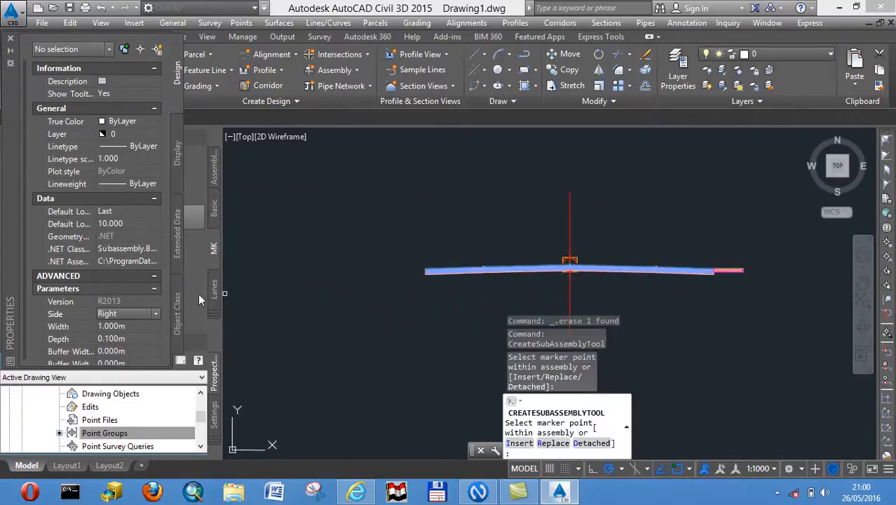
click(156, 312)
click(147, 337)
scroll(357, 280, up, 9)
mouse_move(529, 259)
middle_down()
mouse_move(580, 254)
mouse_move(316, 346)
middle_up()
click(677, 257)
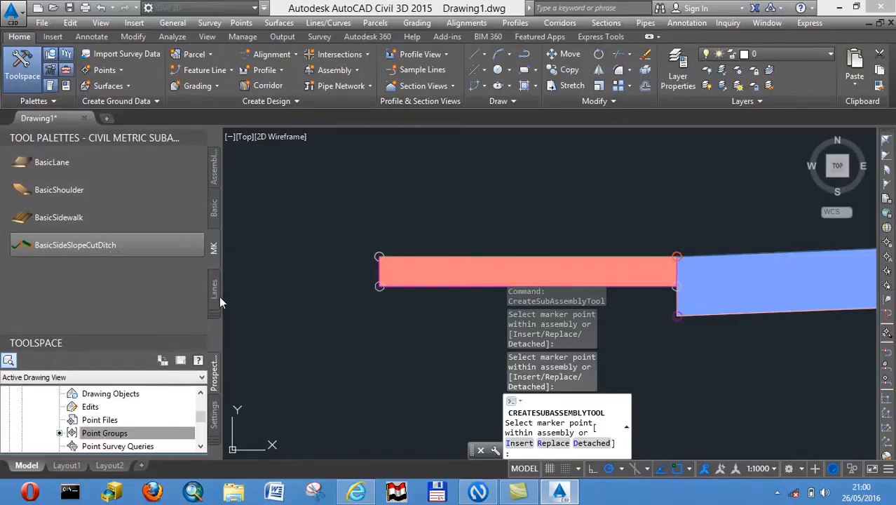
Attach a left-side BasicSideSlopeCutDitch to the upper outer edge of the left sidewalk and open its side setting
key(Escape)
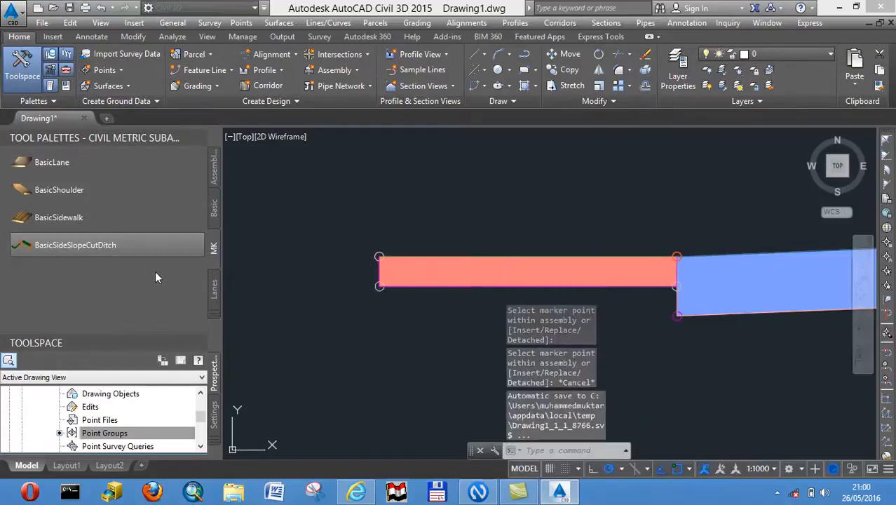
click(155, 271)
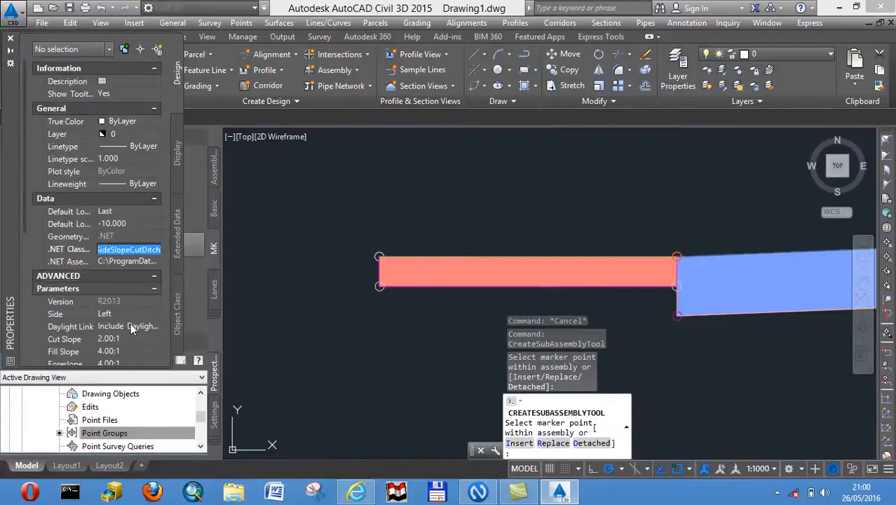
click(377, 254)
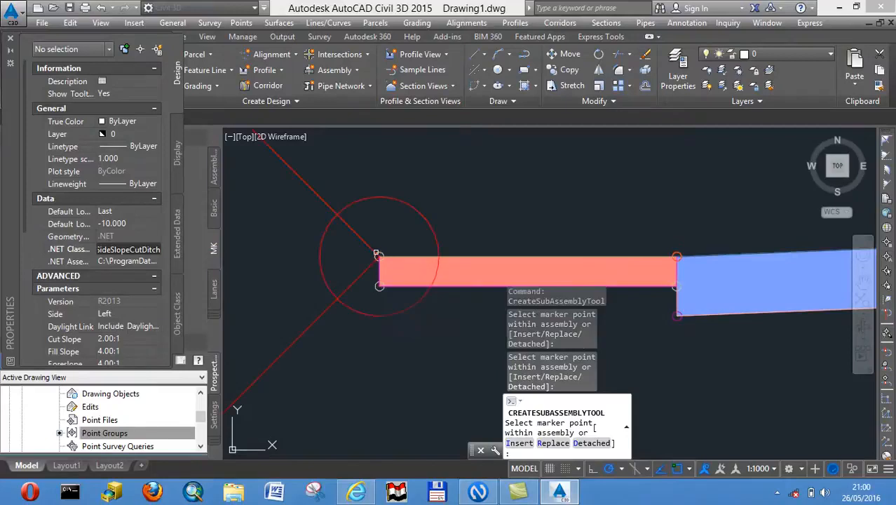
click(129, 315)
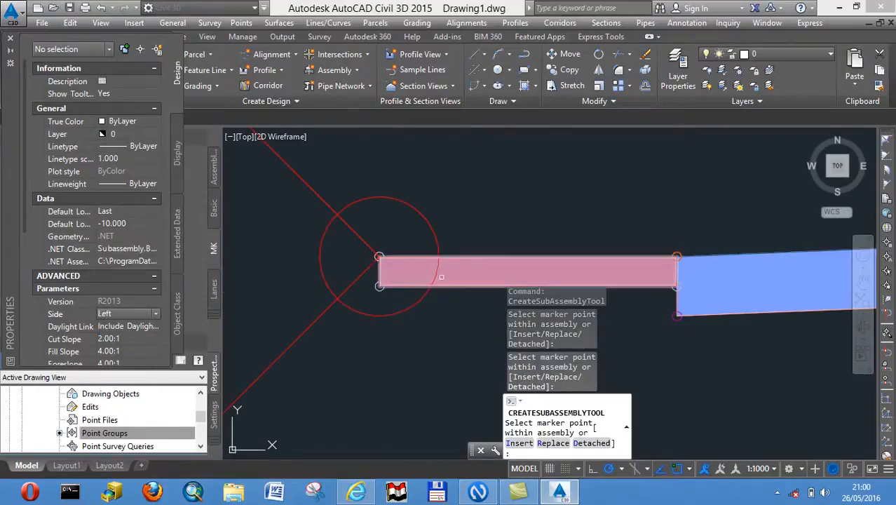
Attach a BasicSideSlopeCutDitch to the upper outer edge of the right sidewalk
middle_drag(530, 241, 350, 252)
scroll(442, 241, down, 5)
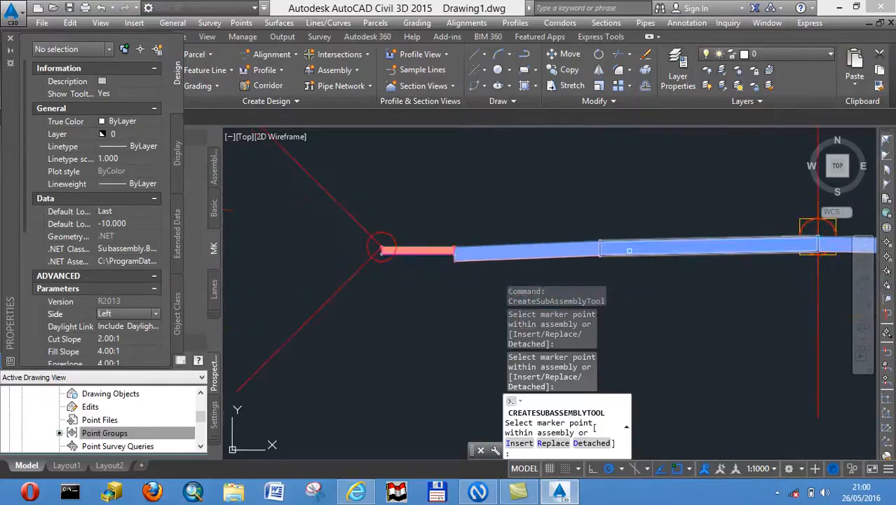
middle_drag(630, 250, 398, 286)
middle_drag(748, 270, 392, 254)
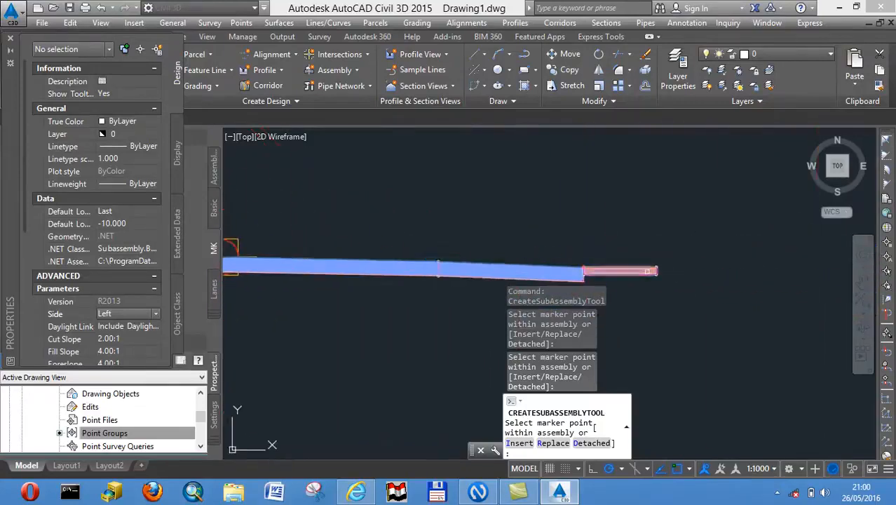
scroll(648, 271, up, 5)
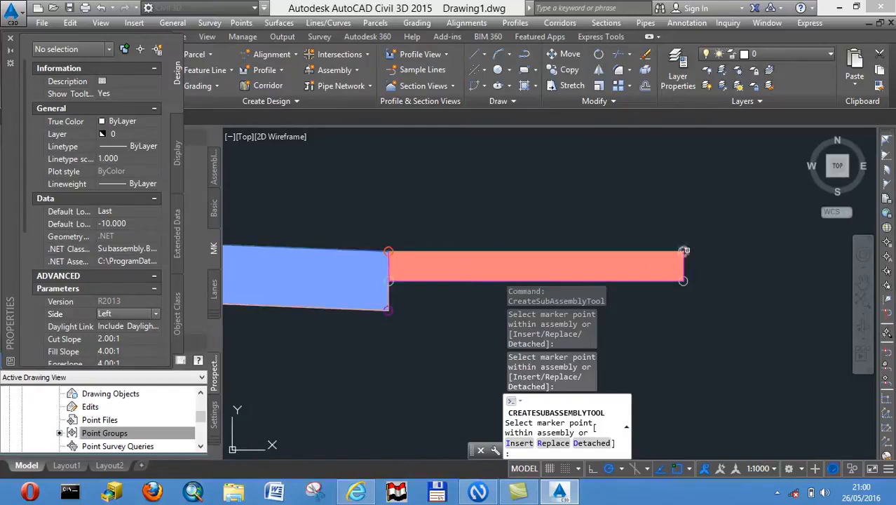
click(684, 250)
scroll(684, 251, down, 6)
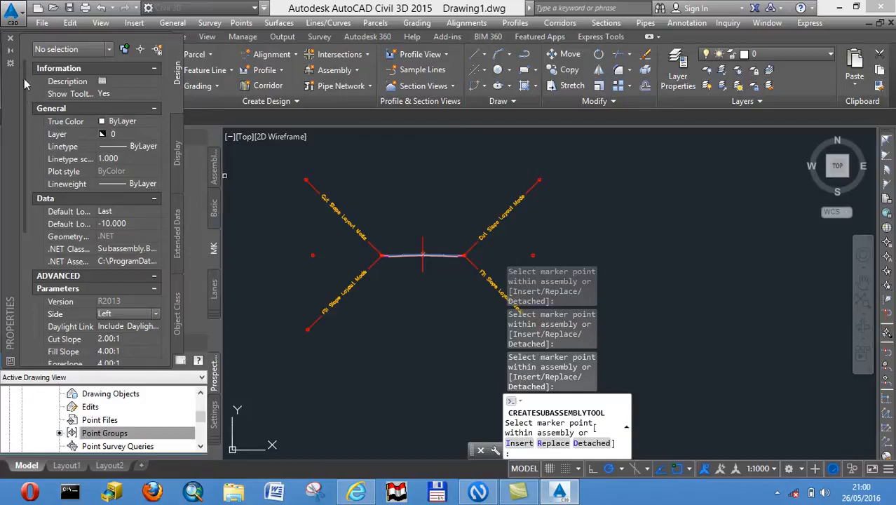
Close the subassembly properties and the subassembly tool palettes to free the workspace around the finished assembly
click(10, 37)
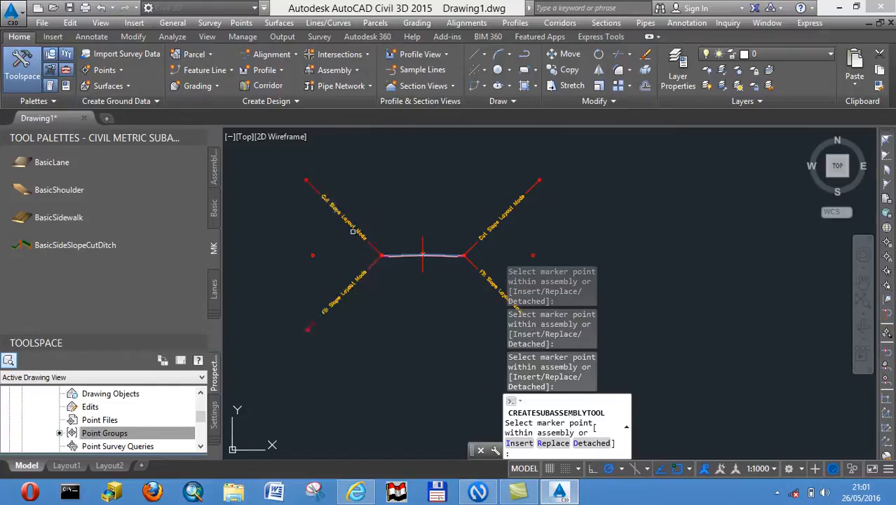
scroll(357, 235, down, 4)
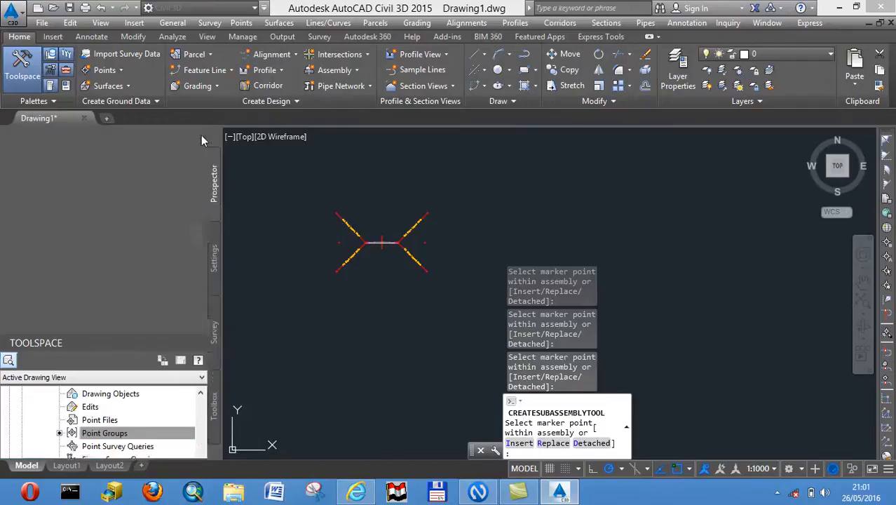
click(200, 137)
scroll(322, 244, down, 4)
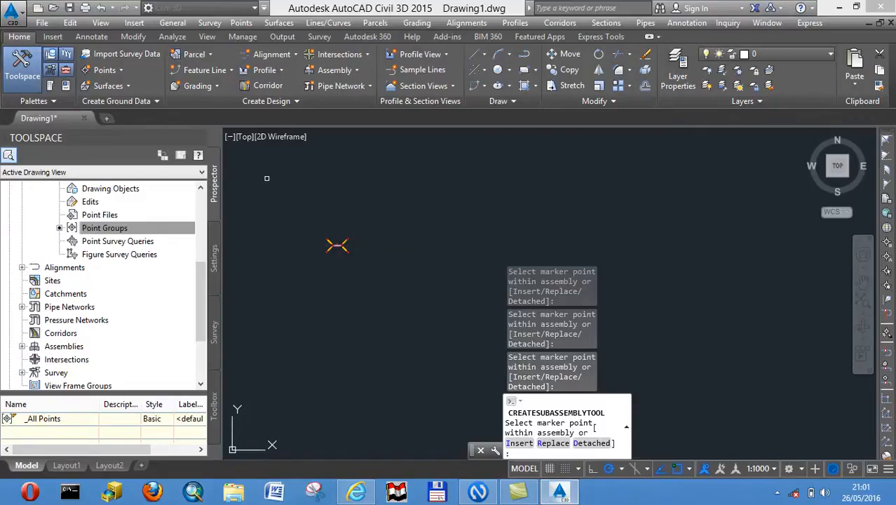
Start a new corridor named "Corridor - US" with the Basic corridor style
click(265, 86)
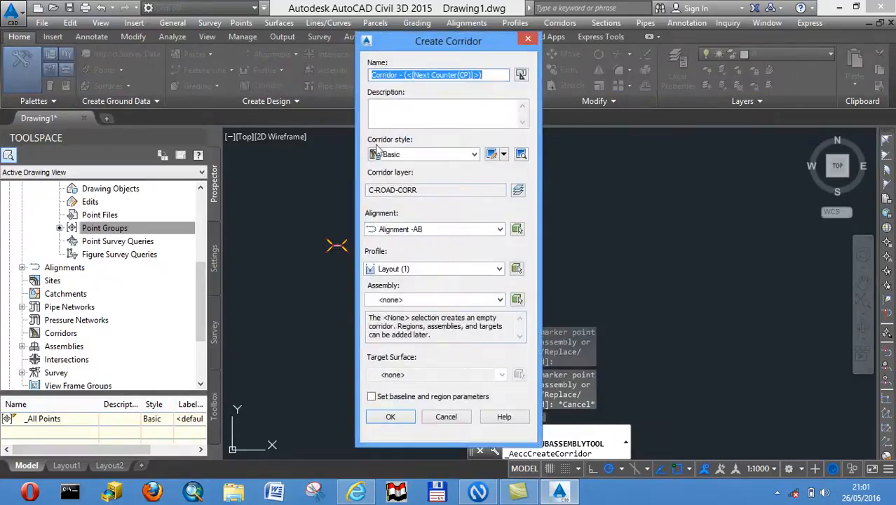
drag(491, 75, 408, 75)
text(US)
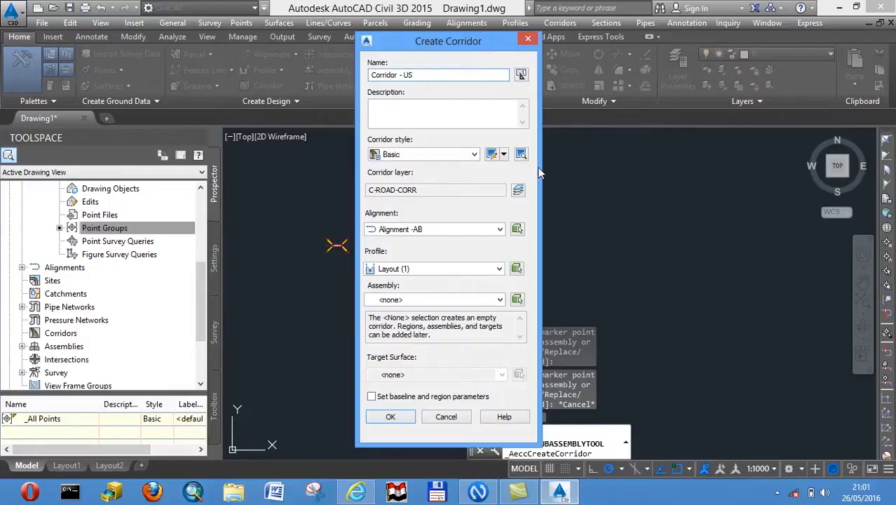
click(474, 154)
click(475, 157)
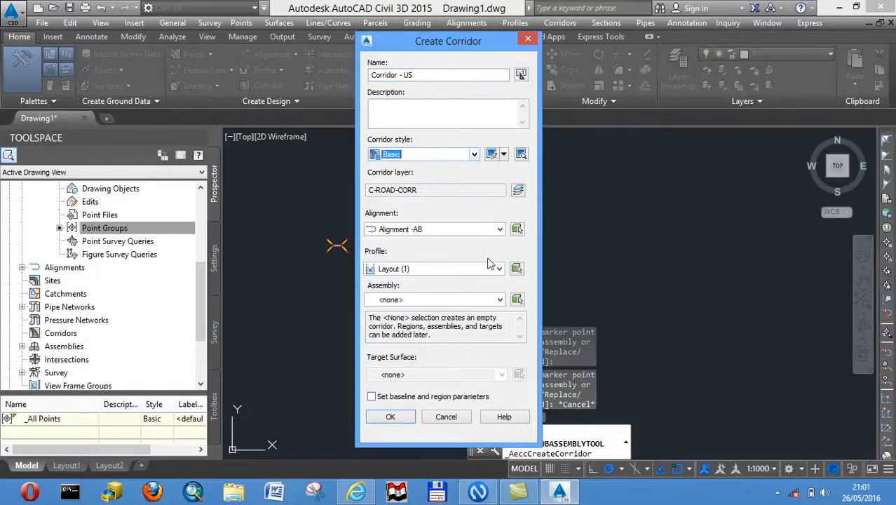
Assign Assembly - AS and the target surface Surface EG to the new corridor and accept its definition
click(499, 300)
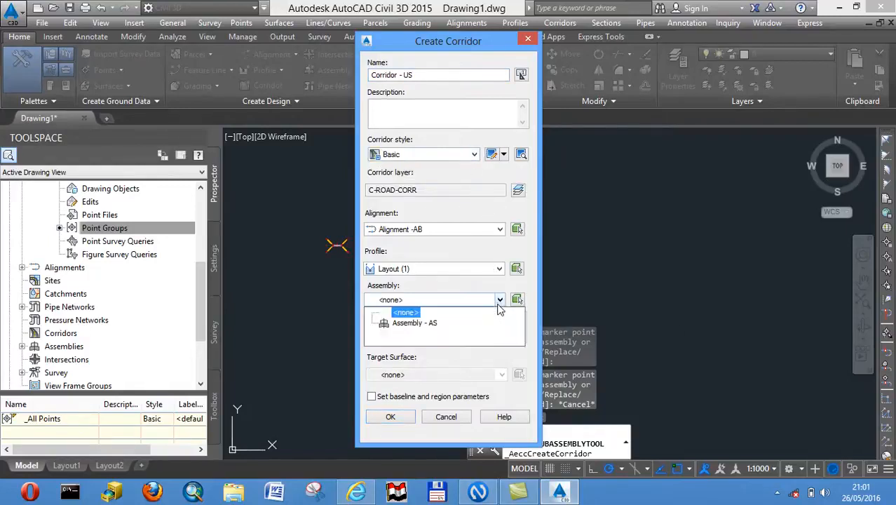
click(433, 324)
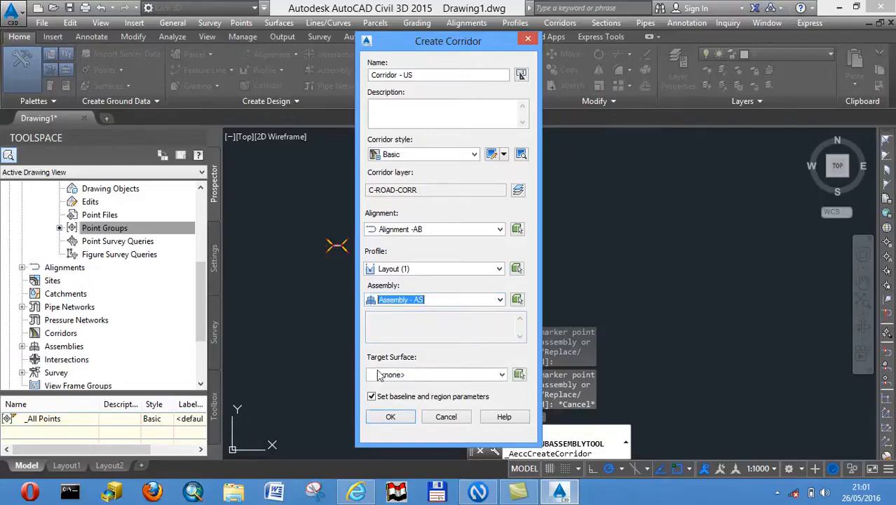
click(502, 376)
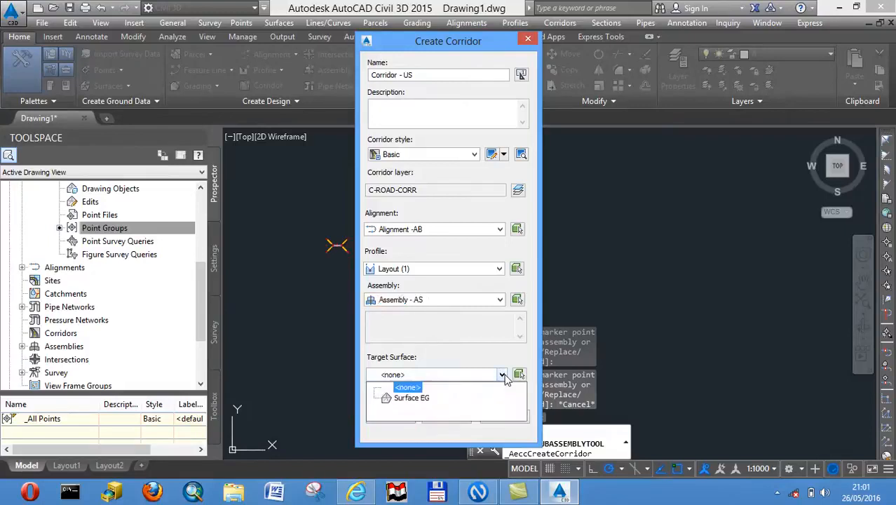
click(422, 398)
click(392, 418)
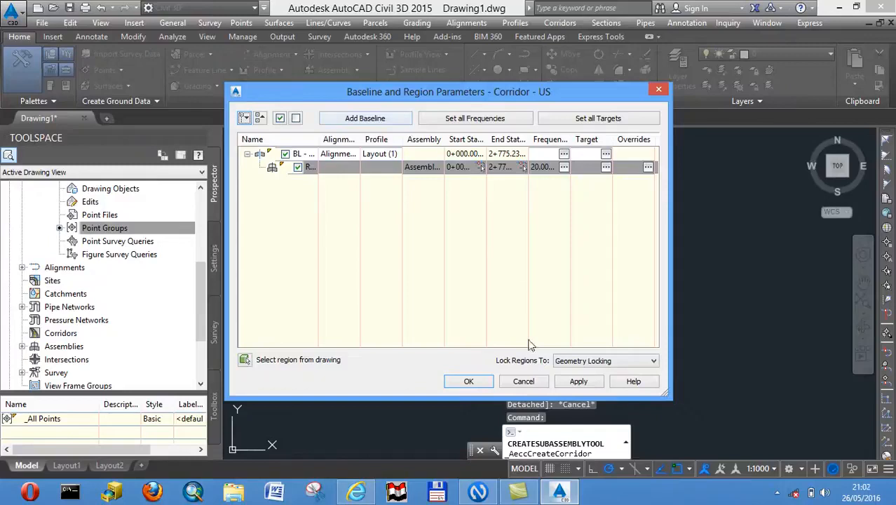
Apply the baseline and region parameters with a corridor rebuild, and dismiss the event viewer
click(575, 384)
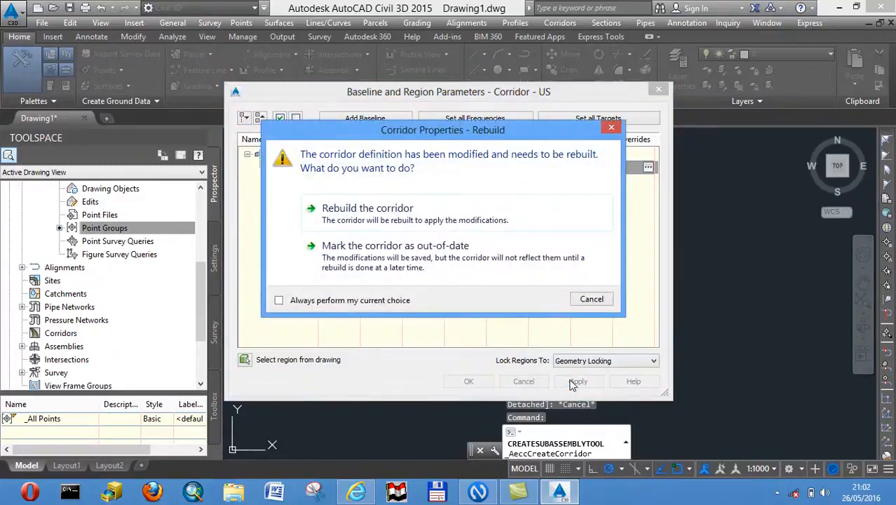
click(409, 216)
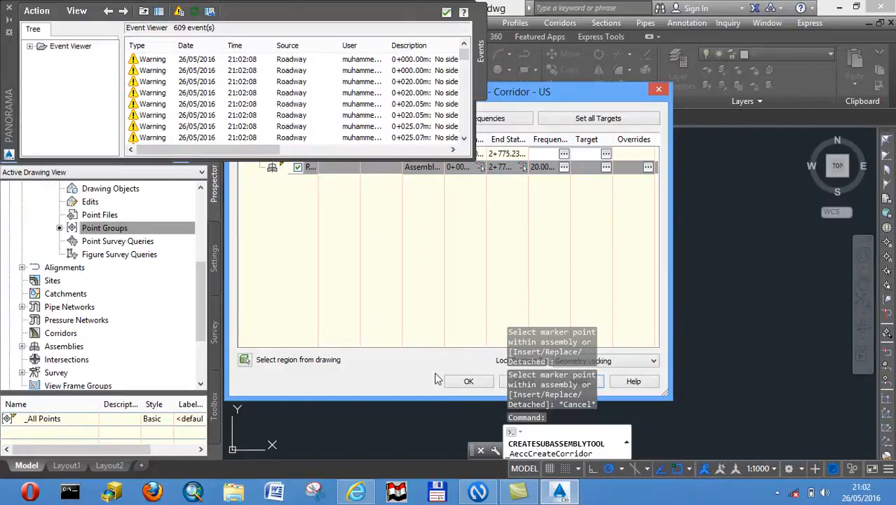
click(464, 382)
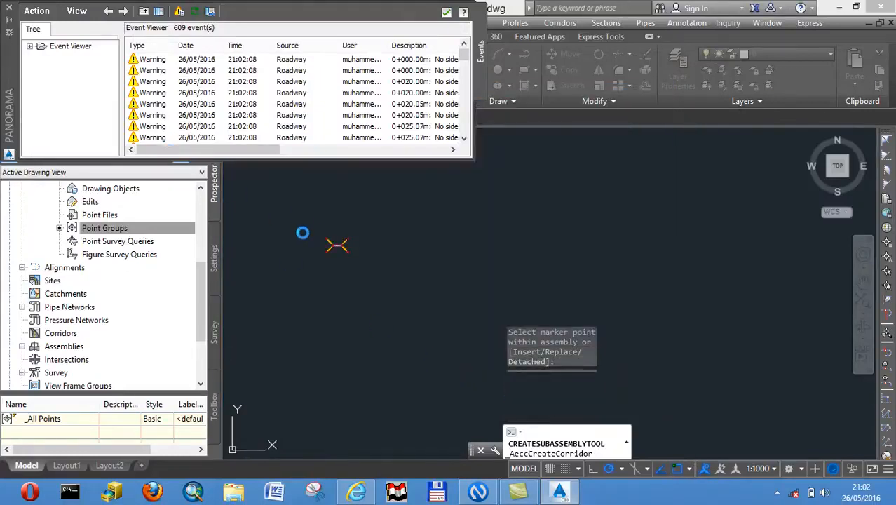
click(9, 9)
Examine the built corridor in plan along the alignment, both as a whole and close up at its stations
scroll(385, 262, down, 2)
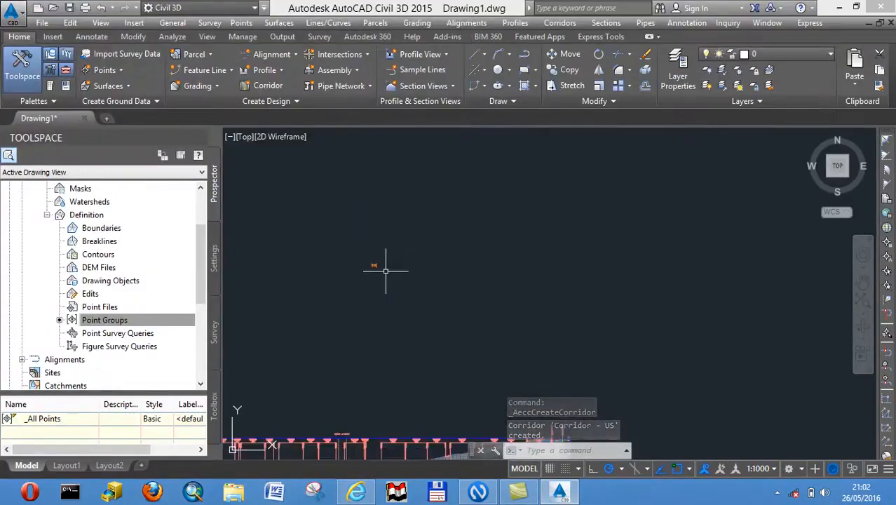
scroll(370, 282, down, 2)
mouse_move(352, 289)
middle_down()
mouse_move(414, 275)
mouse_move(656, 258)
middle_up()
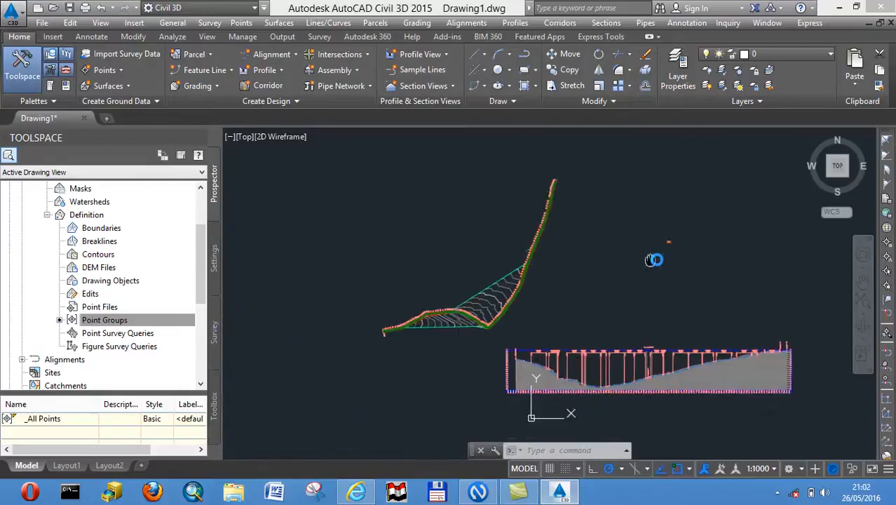
scroll(499, 345, up, 5)
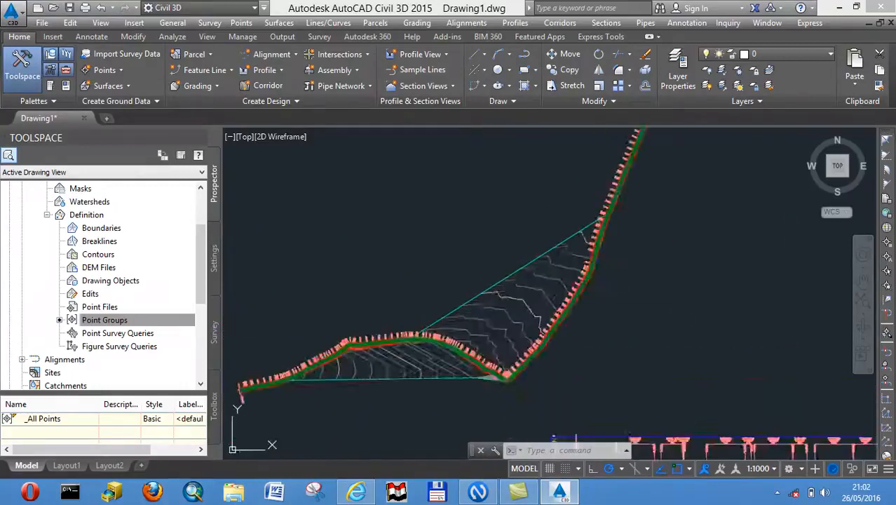
scroll(513, 379, up, 2)
middle_drag(513, 379, 453, 205)
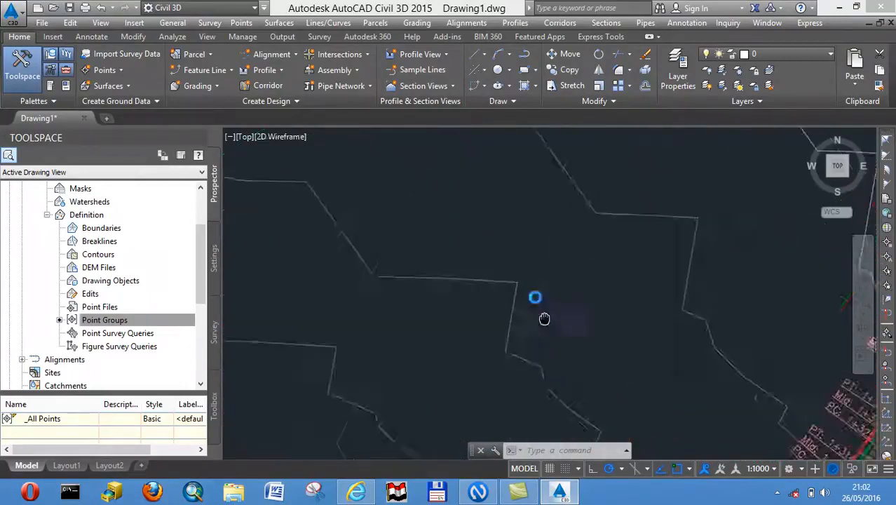
scroll(543, 318, up, 2)
middle_drag(543, 318, 439, 156)
scroll(672, 397, up, 2)
middle_drag(672, 398, 516, 255)
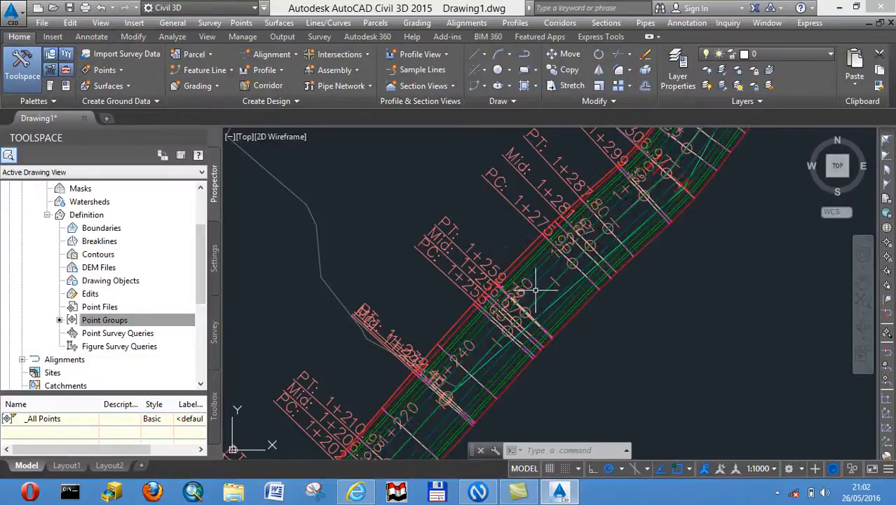
scroll(530, 280, down, 3)
scroll(535, 288, down, 3)
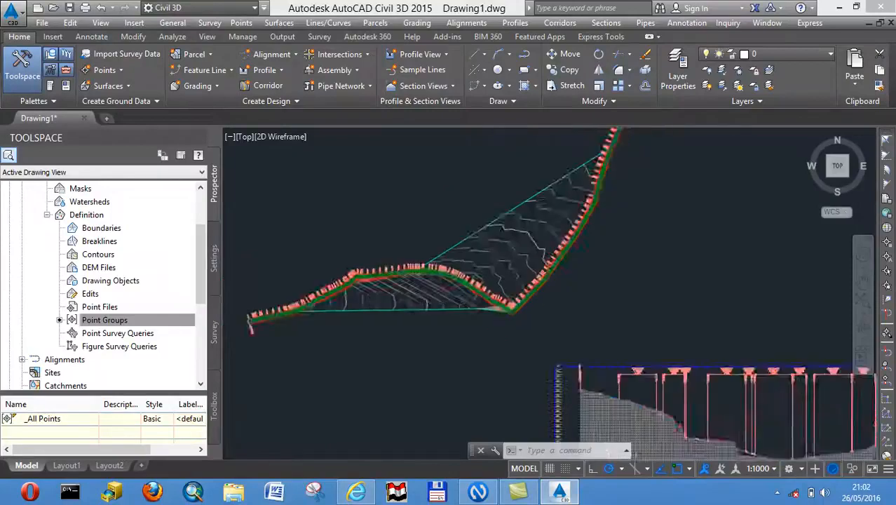
middle_drag(514, 268, 497, 268)
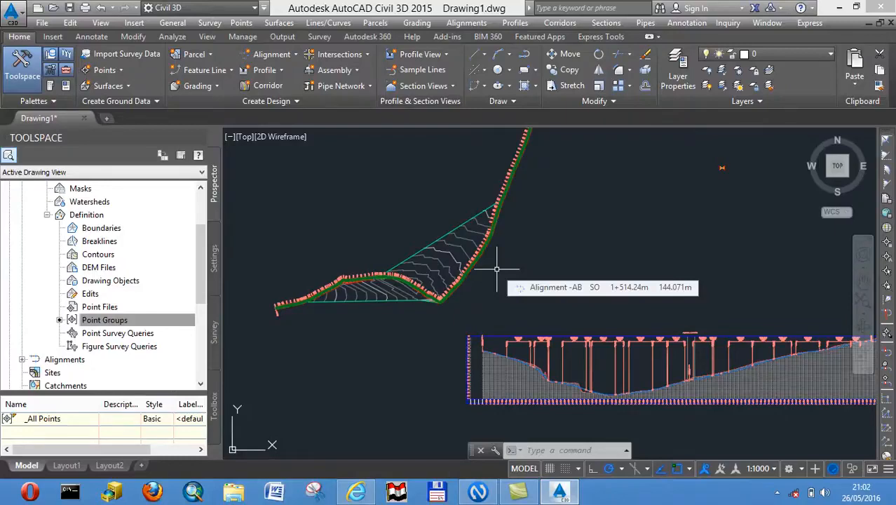
Create a corridor surface for Corridor - US from the Top link data and add those links as breaklines
scroll(494, 263, up, 6)
middle_drag(407, 245, 386, 247)
scroll(526, 289, up, 8)
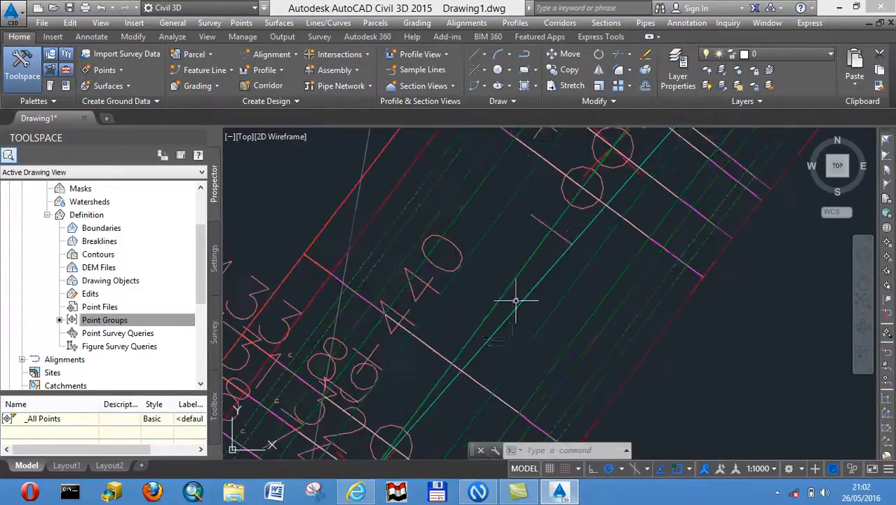
click(502, 401)
right_click(502, 400)
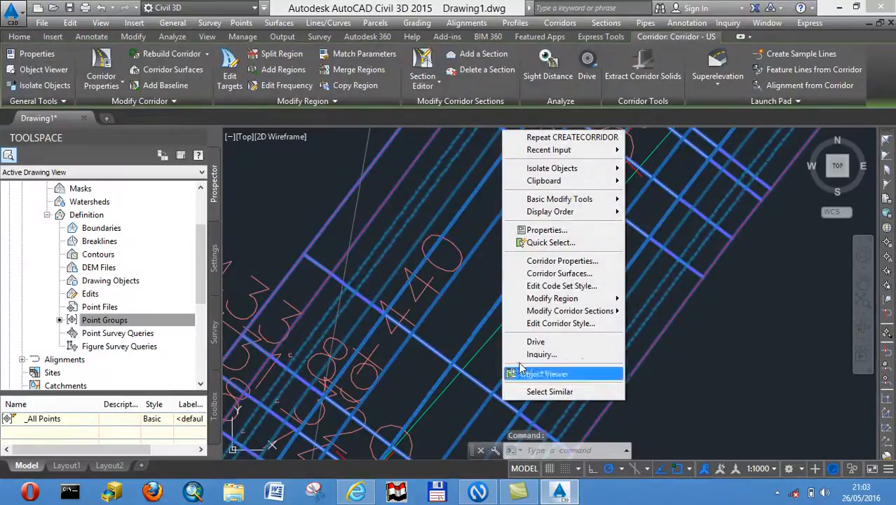
click(546, 272)
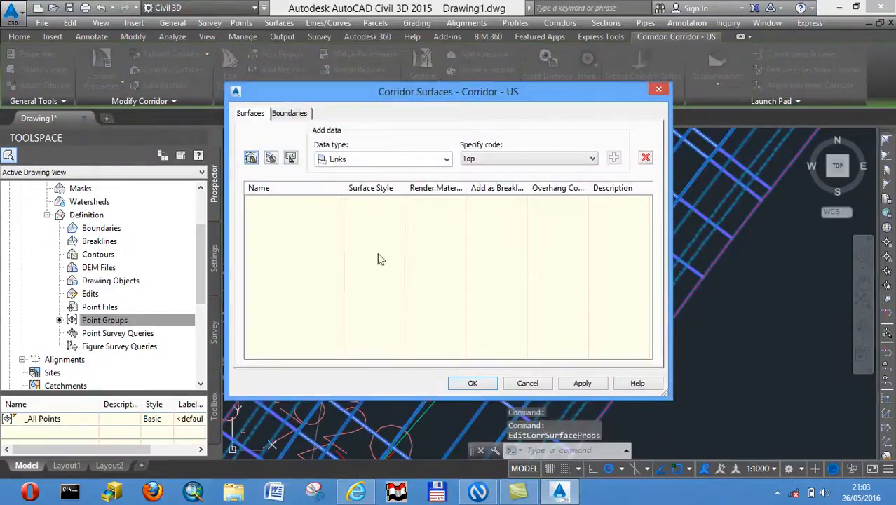
click(253, 159)
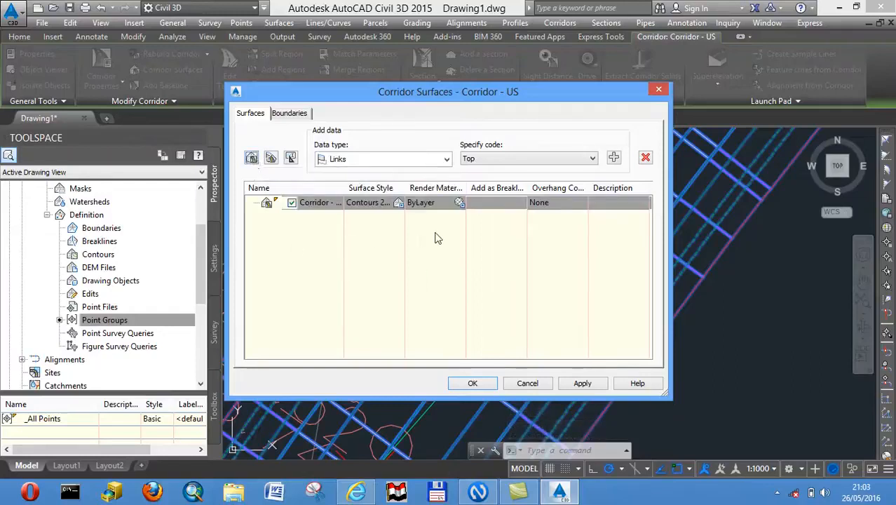
click(613, 158)
click(471, 215)
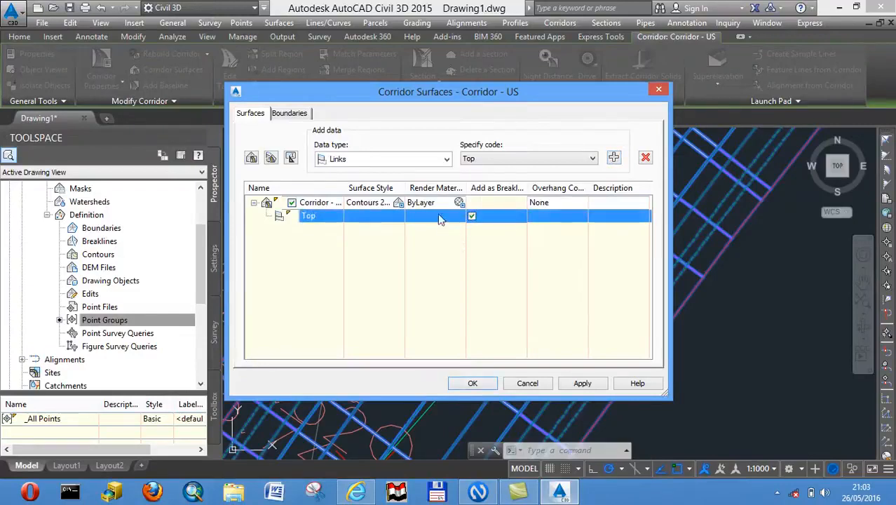
Add an automatic Daylight outside boundary to the corridor surface and rebuild the corridor
click(298, 115)
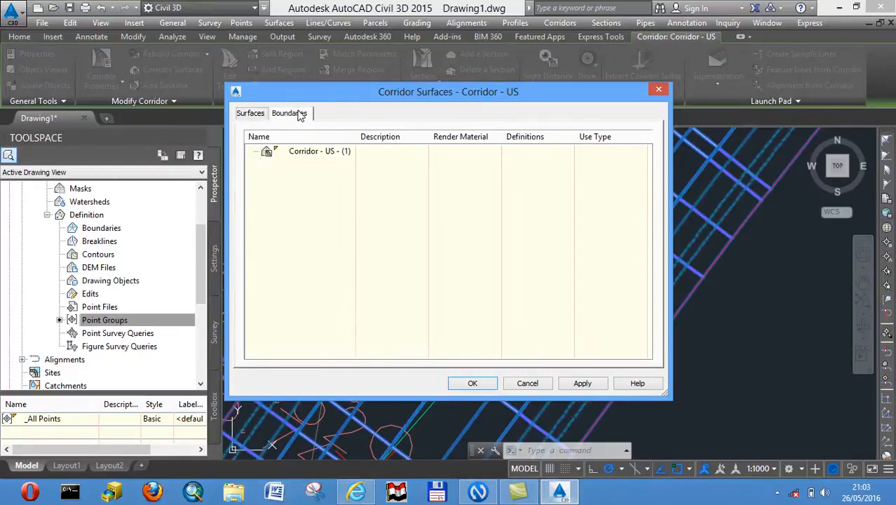
right_click(309, 154)
mouse_move(348, 174)
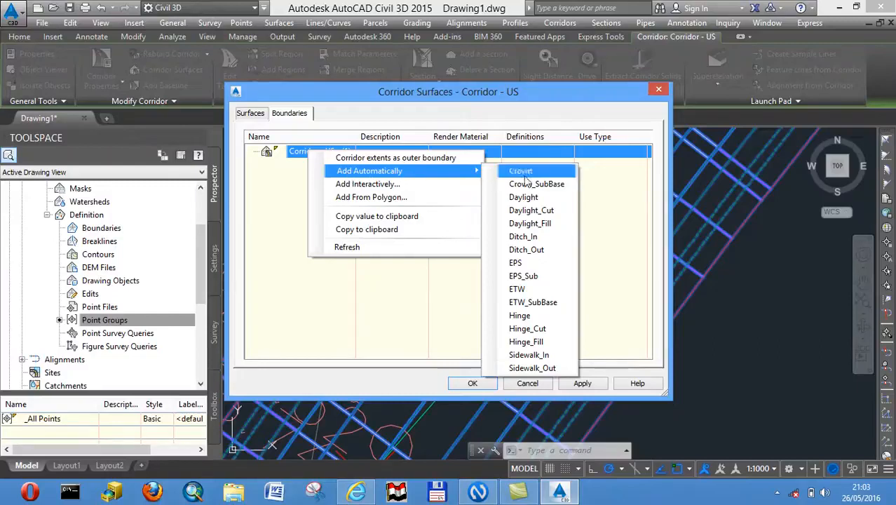
click(525, 198)
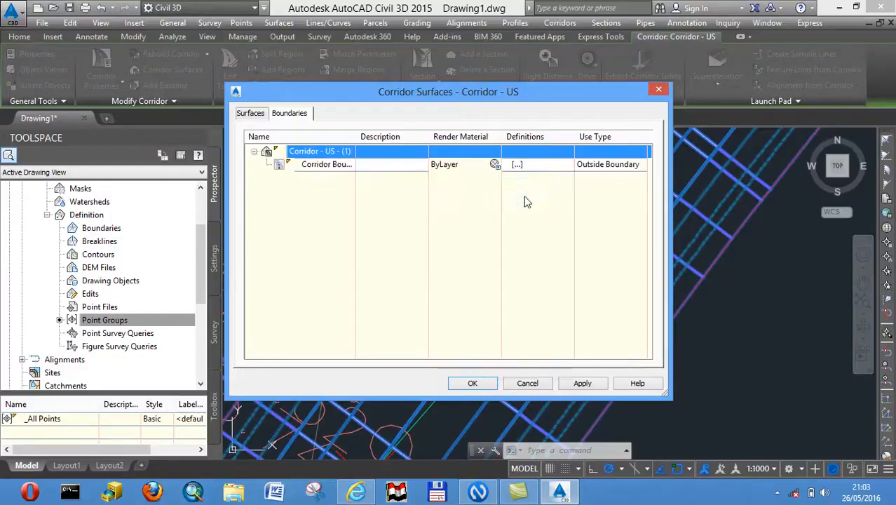
click(584, 384)
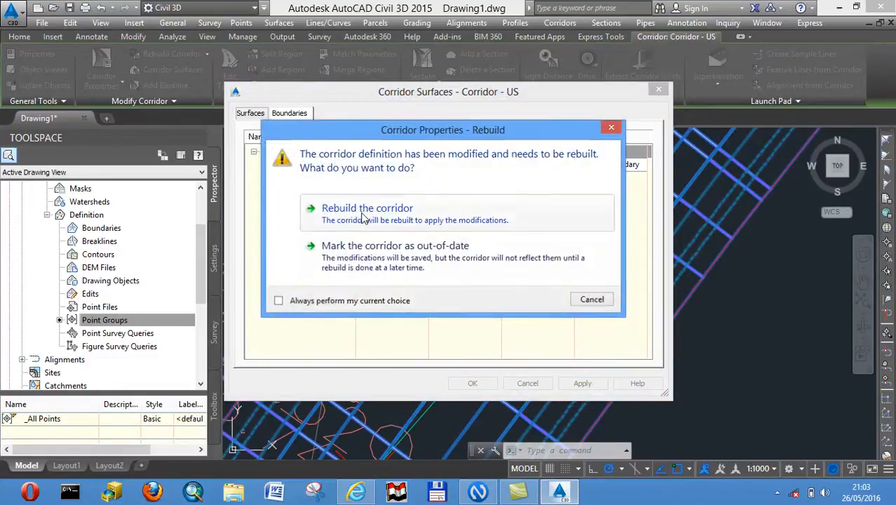
click(363, 219)
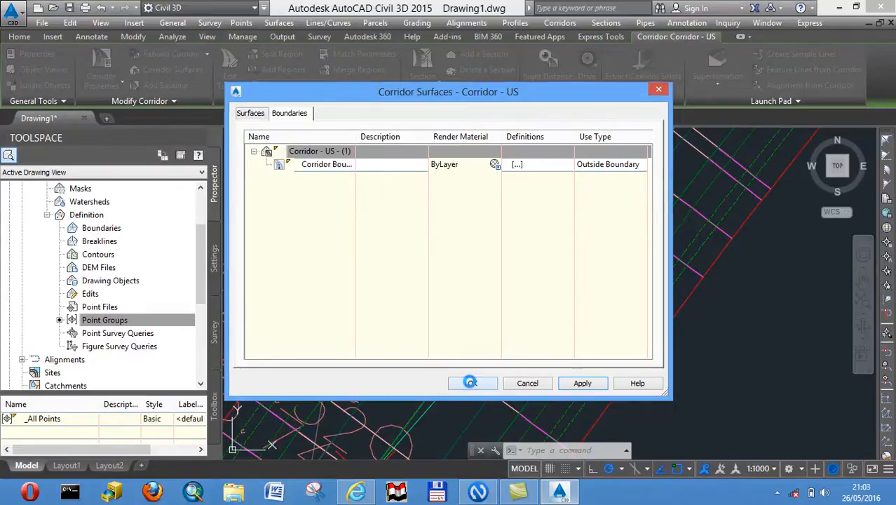
click(471, 383)
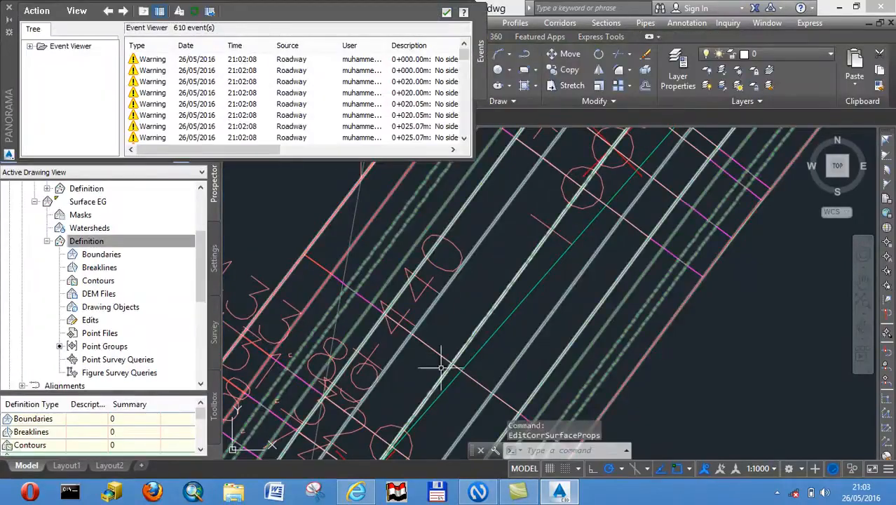
Dismiss the event viewer listing the corridor rebuild warnings
click(10, 12)
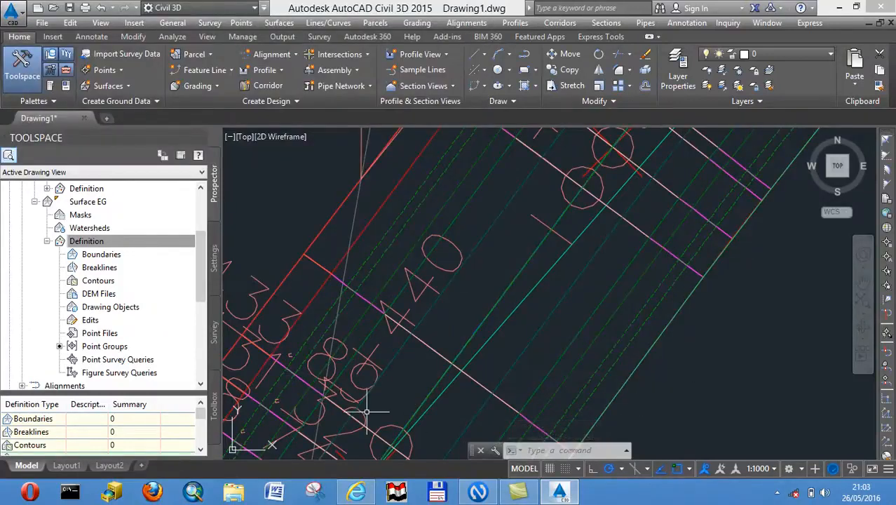
scroll(390, 383, down, 12)
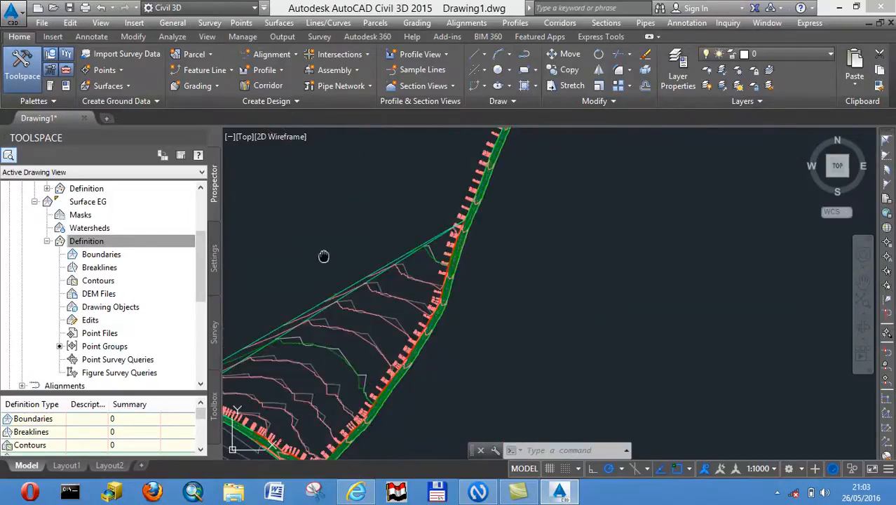
scroll(395, 232, down, 8)
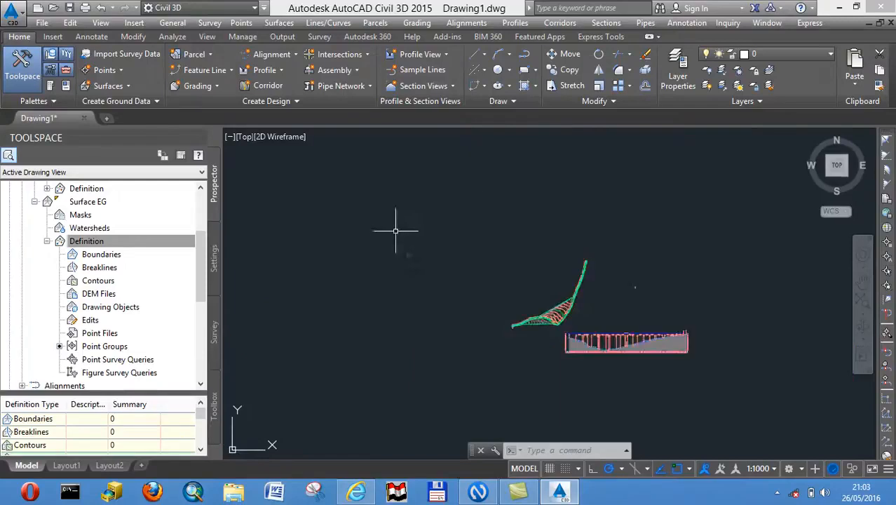
scroll(540, 286, down, 2)
scroll(522, 274, up, 2)
middle_drag(523, 274, 395, 248)
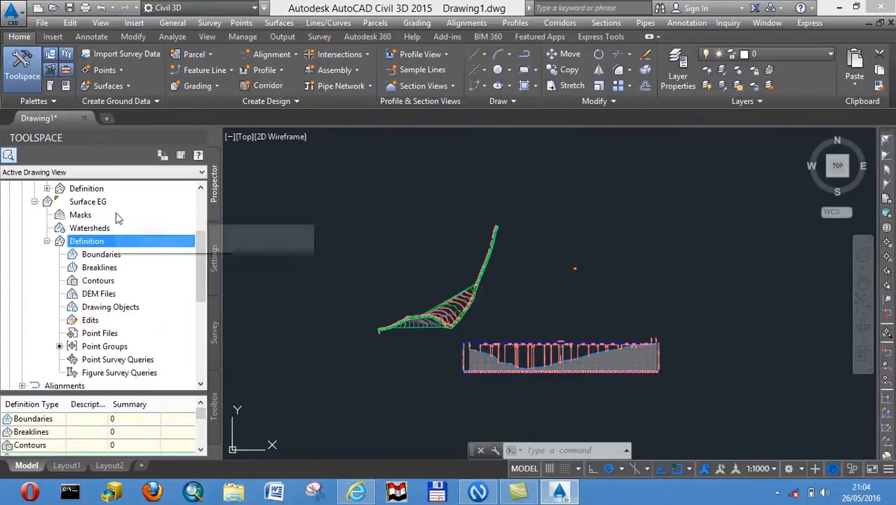
Start a new TIN surface on layer C-TOPO and name it Surface20
scroll(197, 232, up, 2)
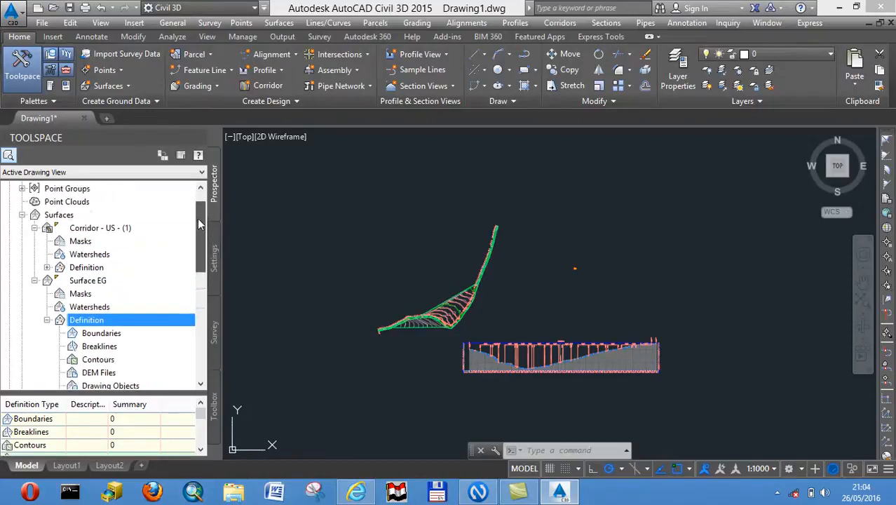
right_click(62, 218)
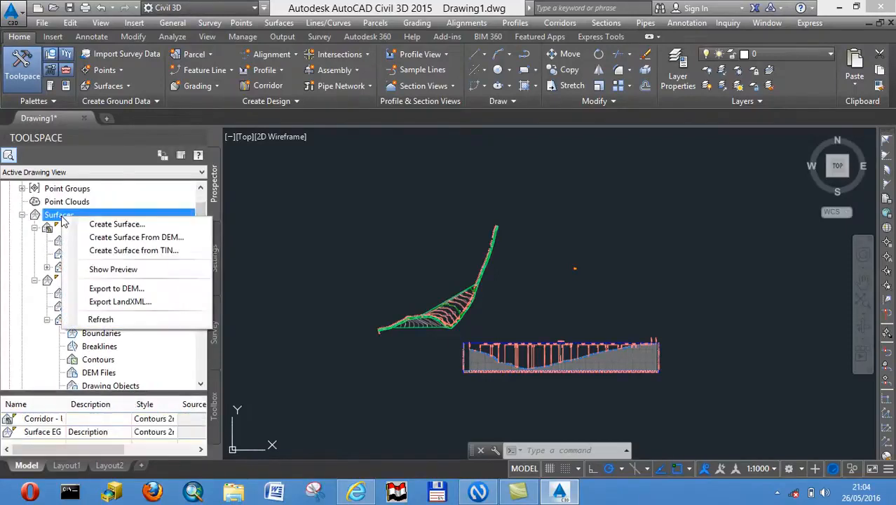
click(106, 225)
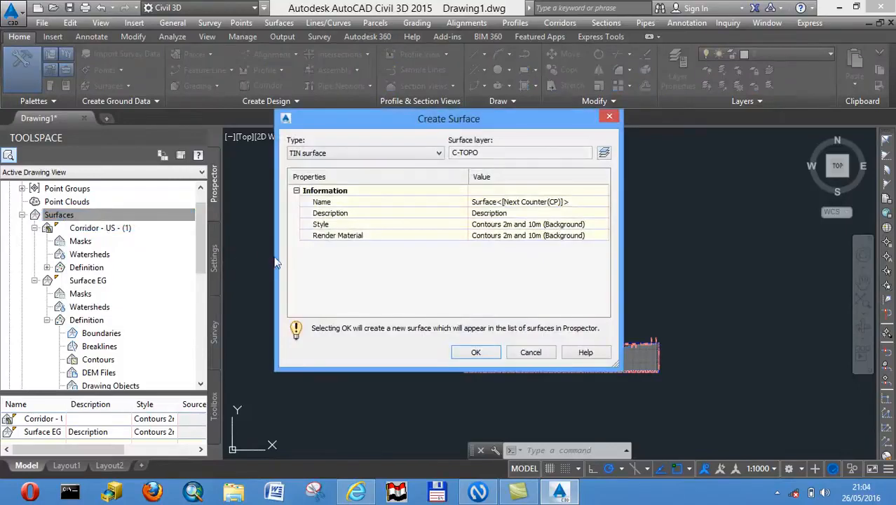
click(567, 201)
drag(566, 202, 498, 204)
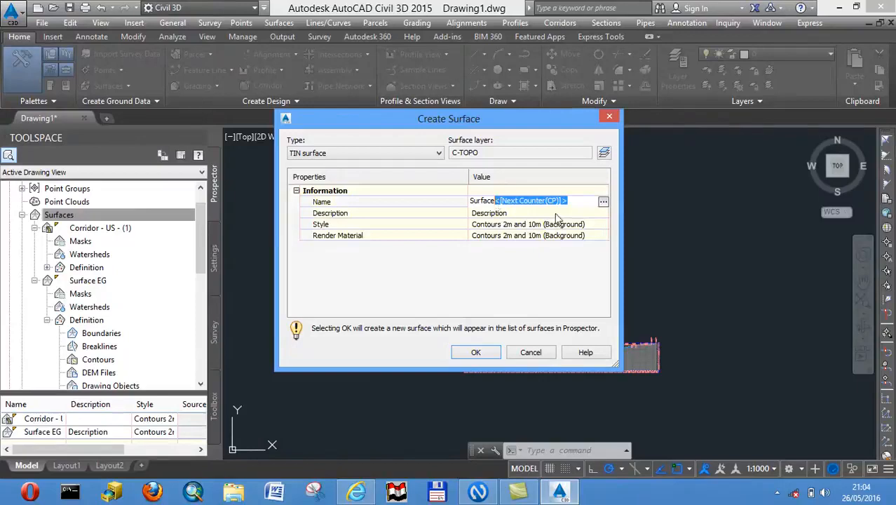
text(20)
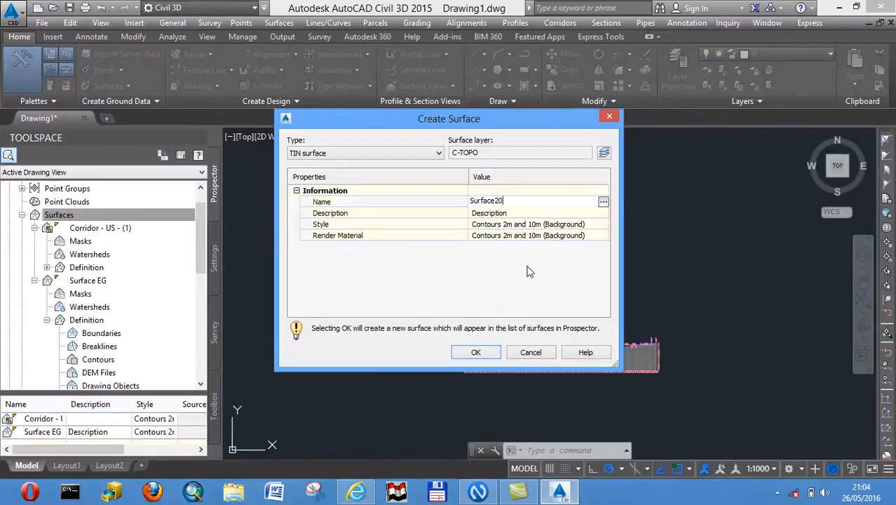
key(Return)
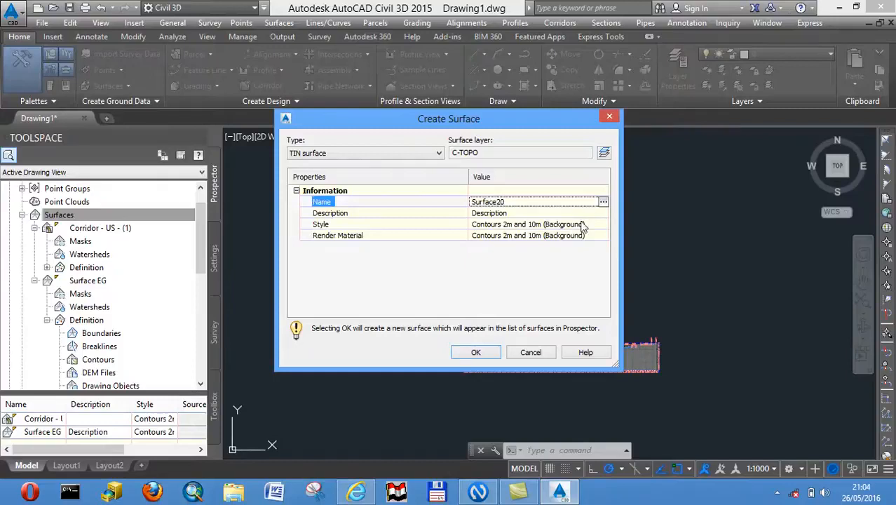
Assign the Contours 1m and 5m (Background) style to the new surface and create it
click(581, 226)
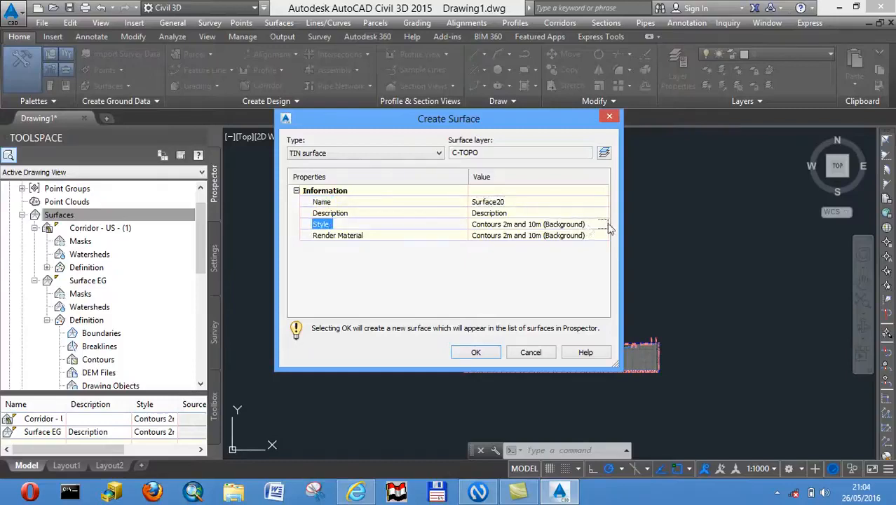
click(603, 225)
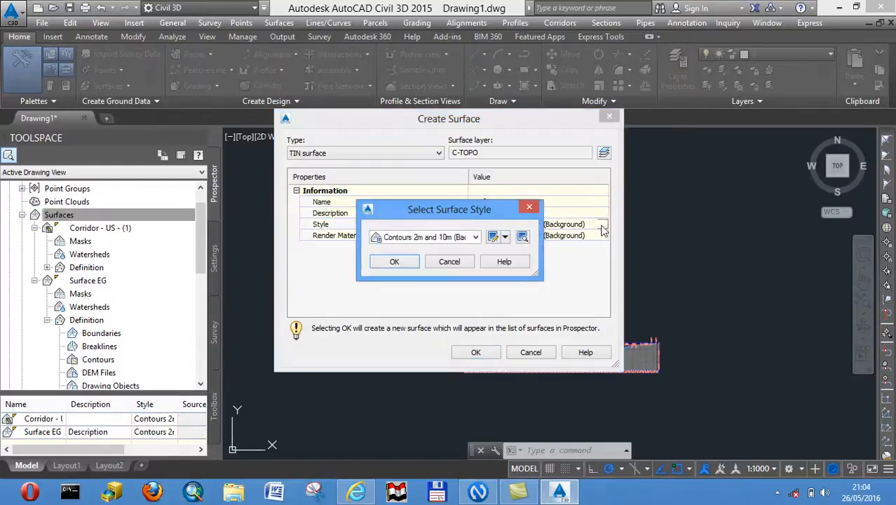
click(476, 237)
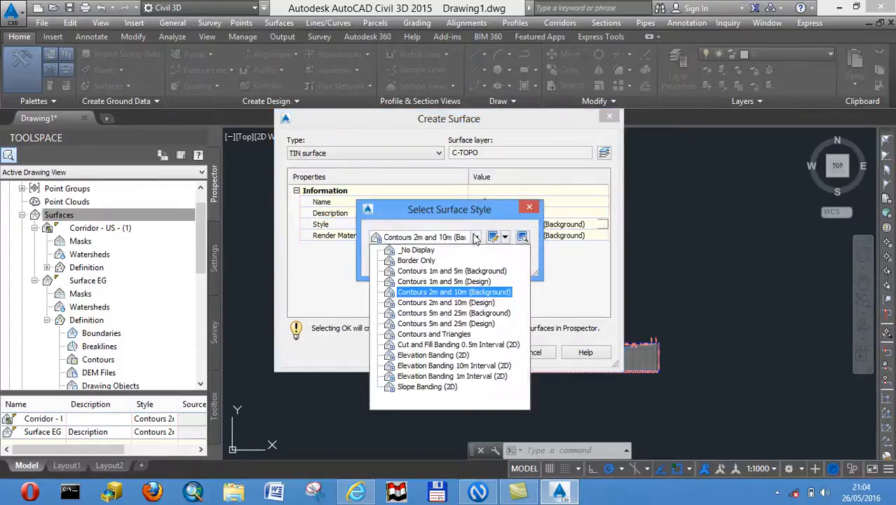
click(443, 272)
click(399, 261)
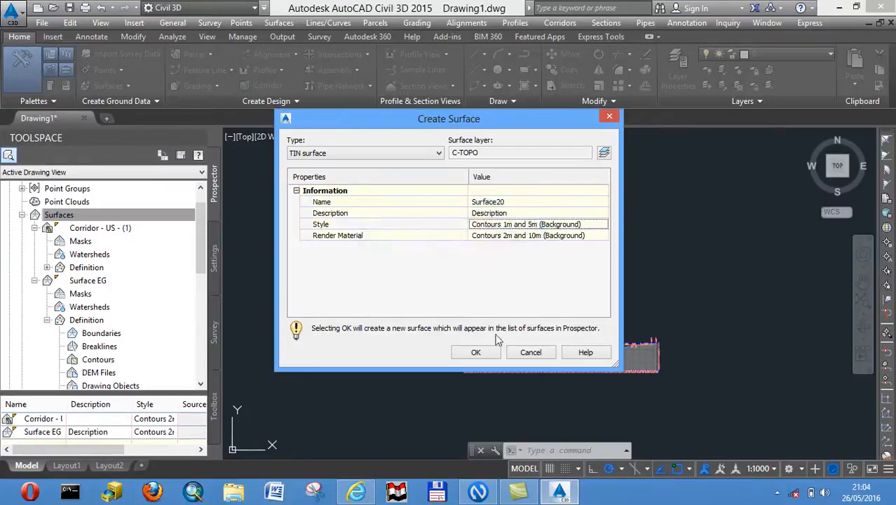
click(473, 351)
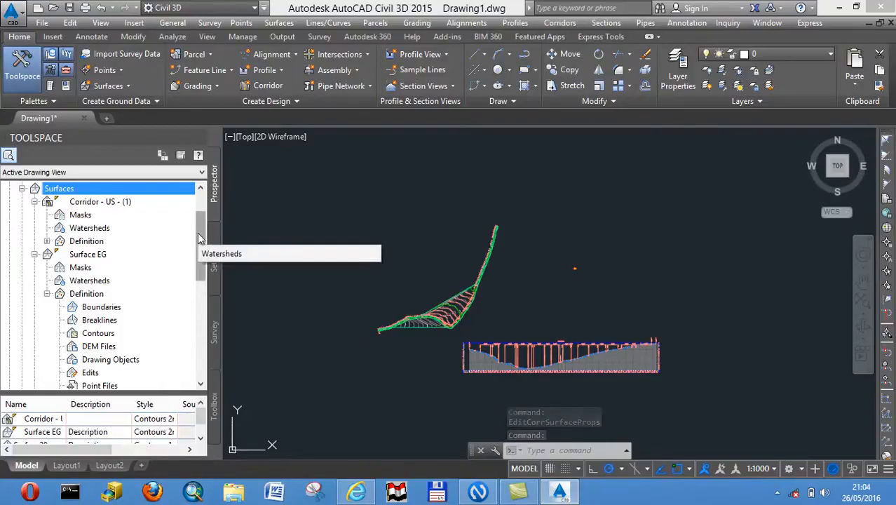
Paste Surface EG into the definition of Surface20 as a surface edit
drag(197, 233, 191, 304)
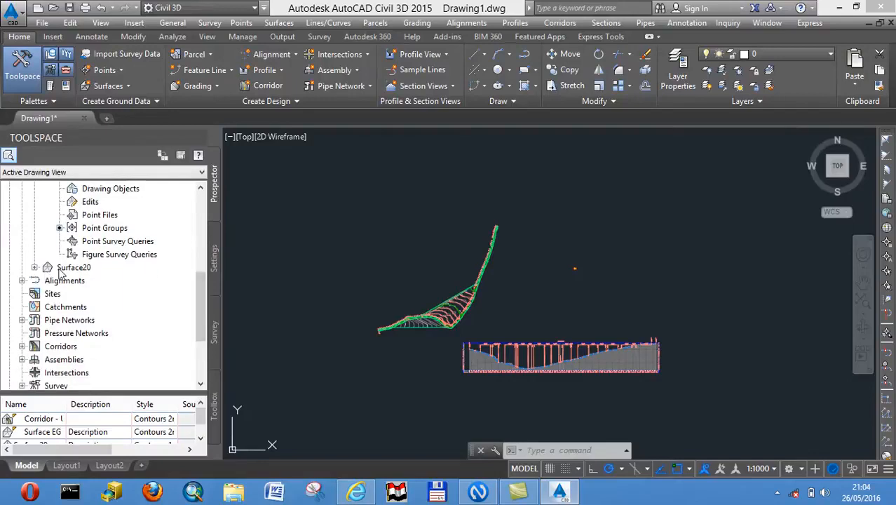
click(35, 267)
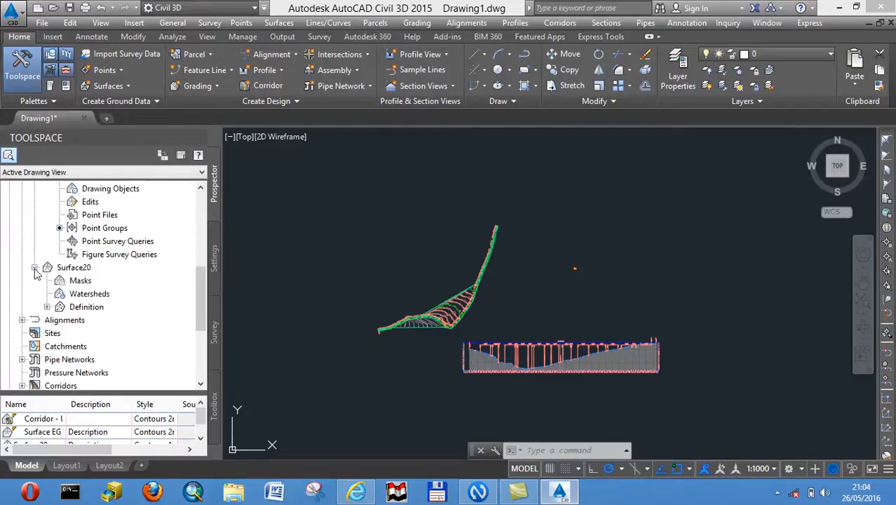
click(47, 308)
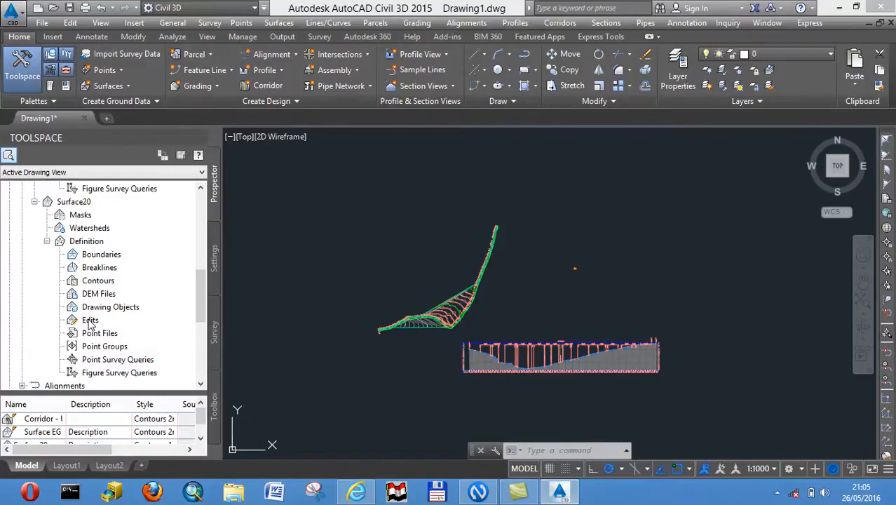
right_click(90, 322)
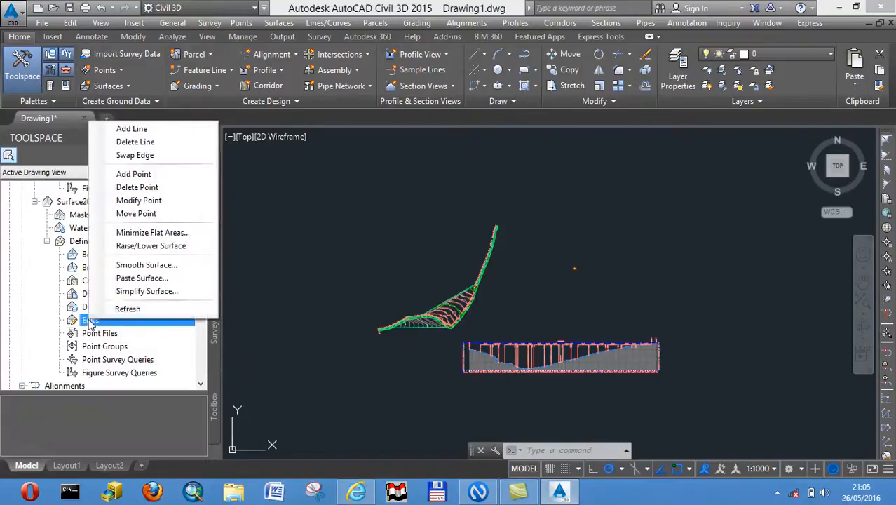
click(126, 279)
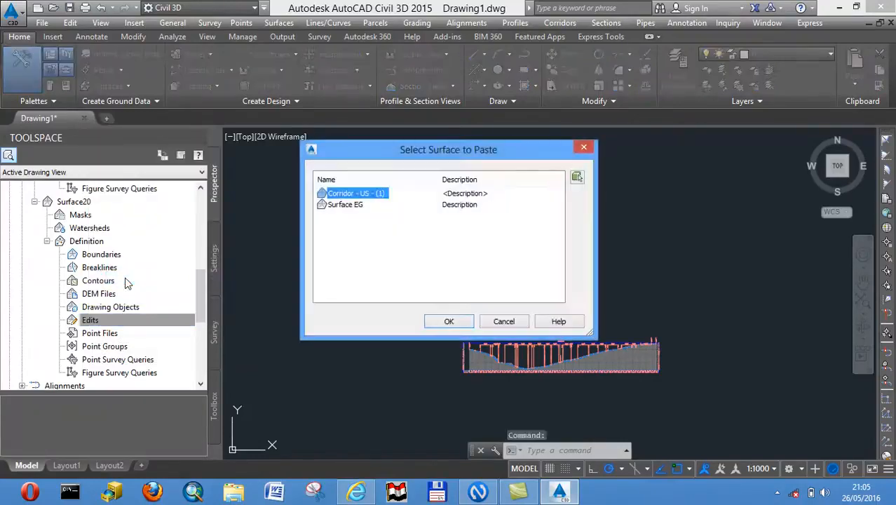
click(359, 206)
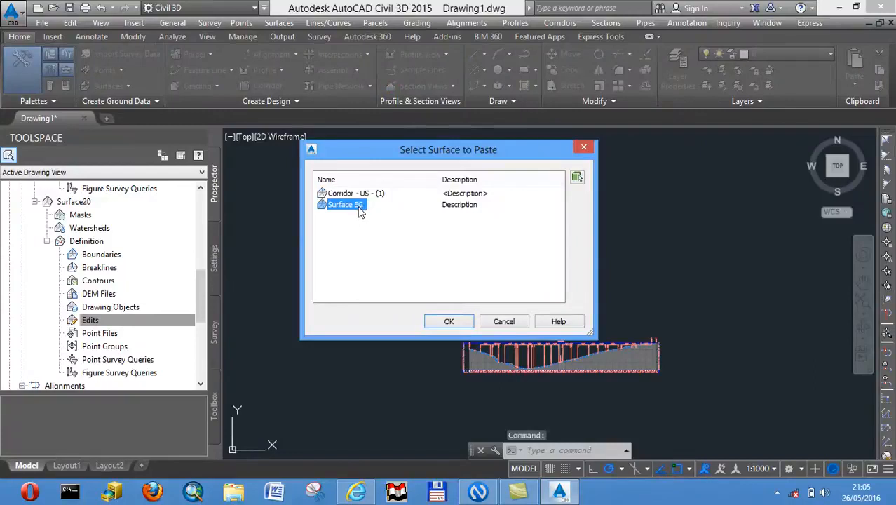
click(450, 324)
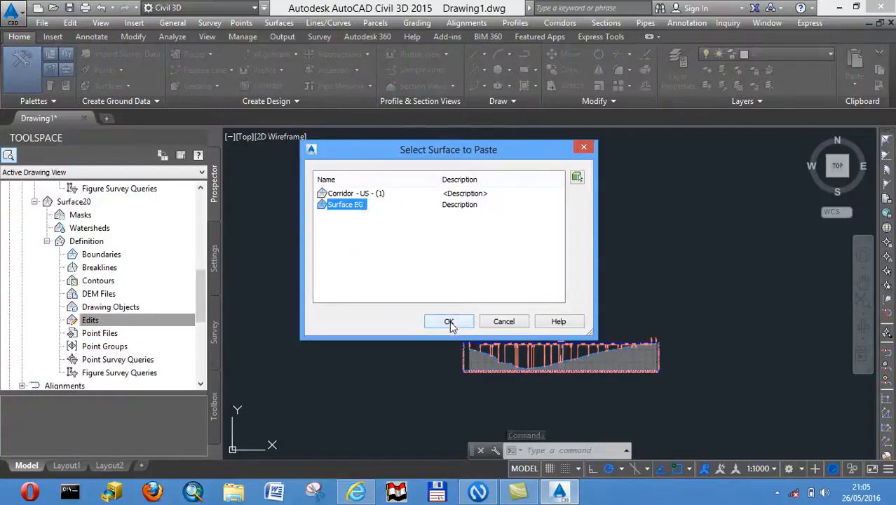
click(449, 322)
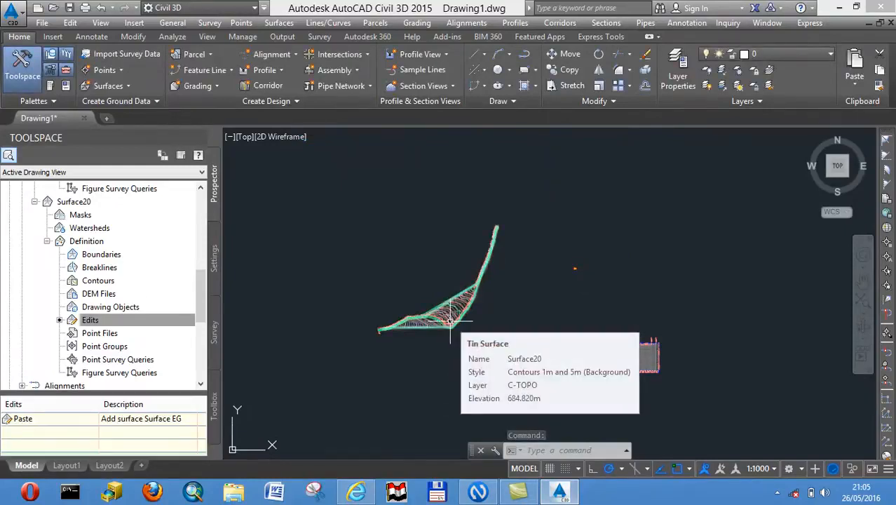
Start adding an Outer boundary named DSS with non-destructive breaklines to Surface20
right_click(105, 257)
click(142, 265)
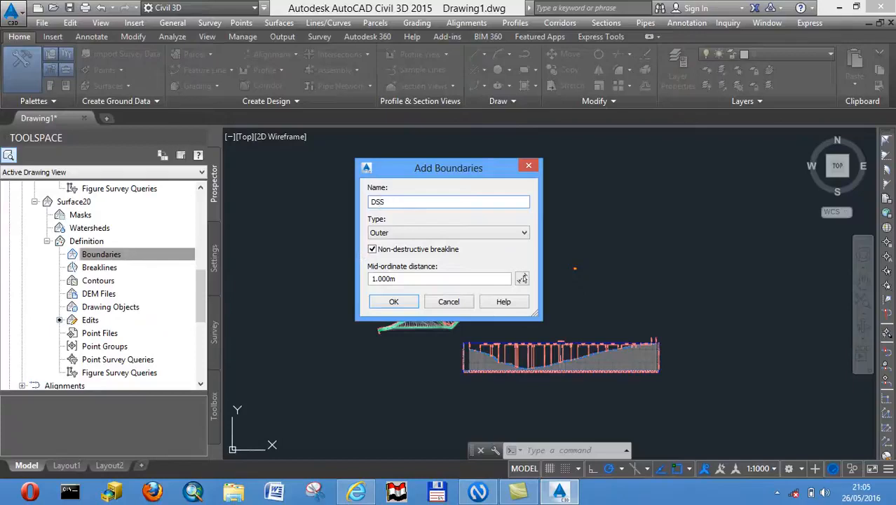
click(403, 307)
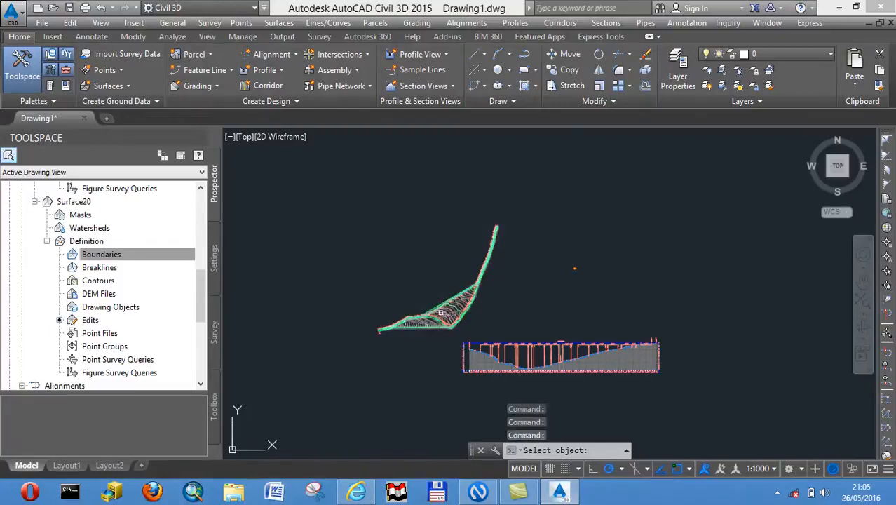
Try to pick the corridor around station 0+940 as the boundary object for Surface20
scroll(439, 312, up, 8)
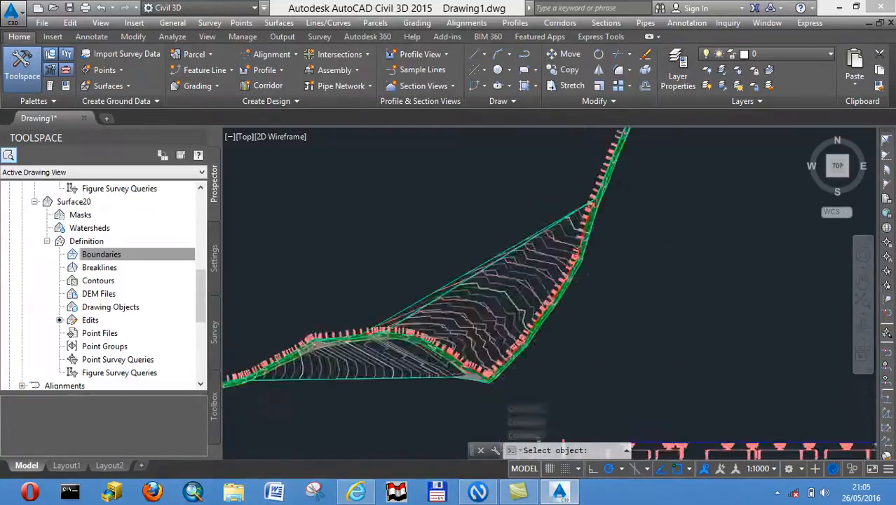
middle_drag(446, 396, 443, 277)
scroll(442, 287, up, 5)
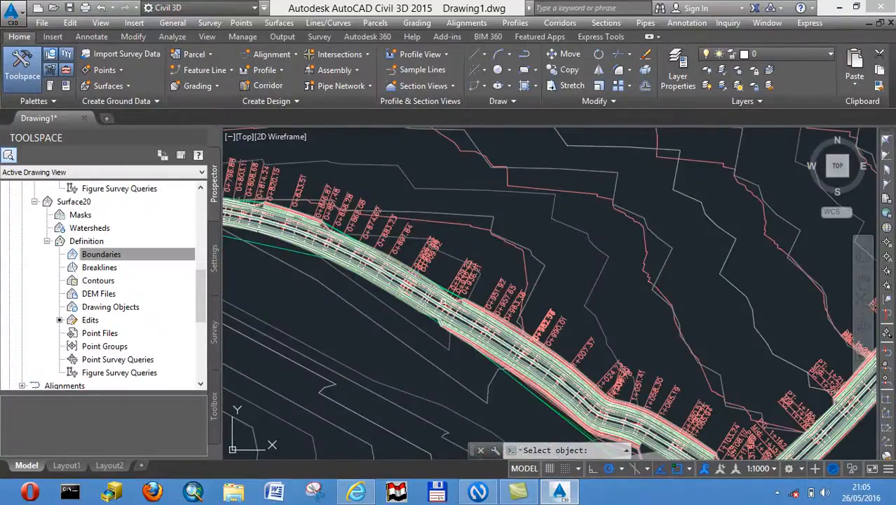
click(444, 301)
click(443, 302)
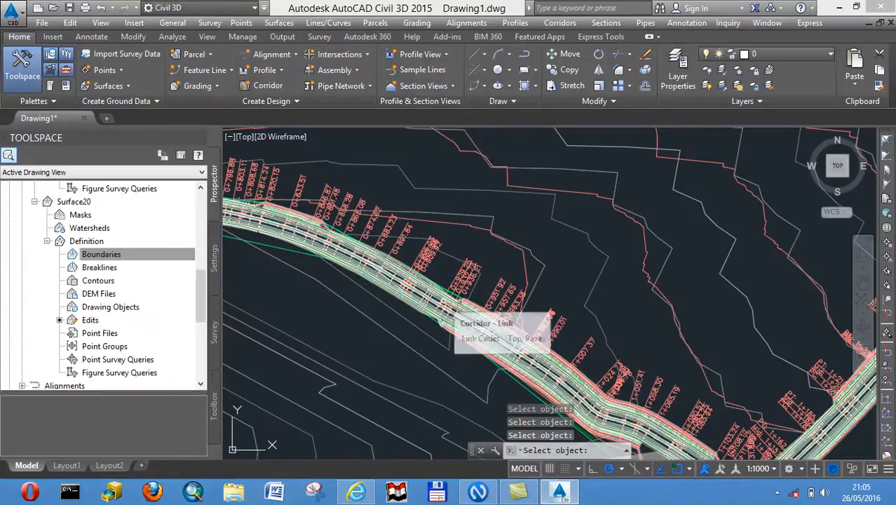
click(444, 301)
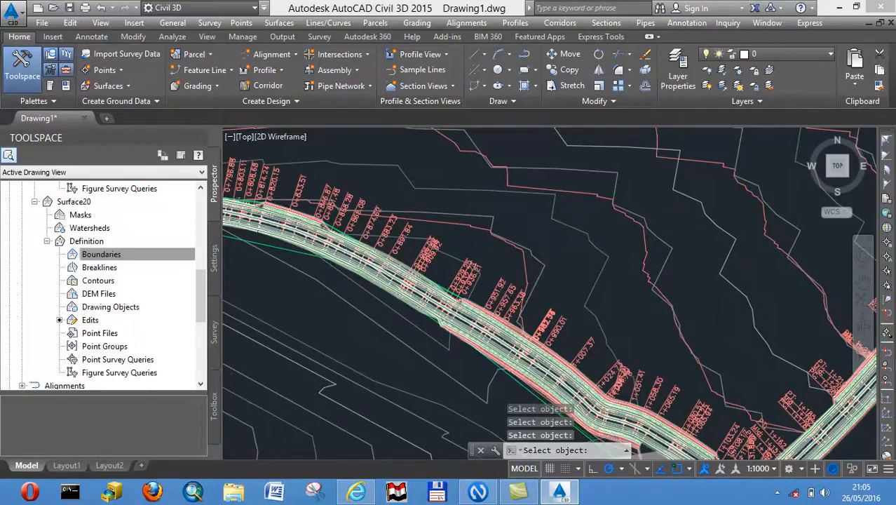
scroll(443, 309, up, 5)
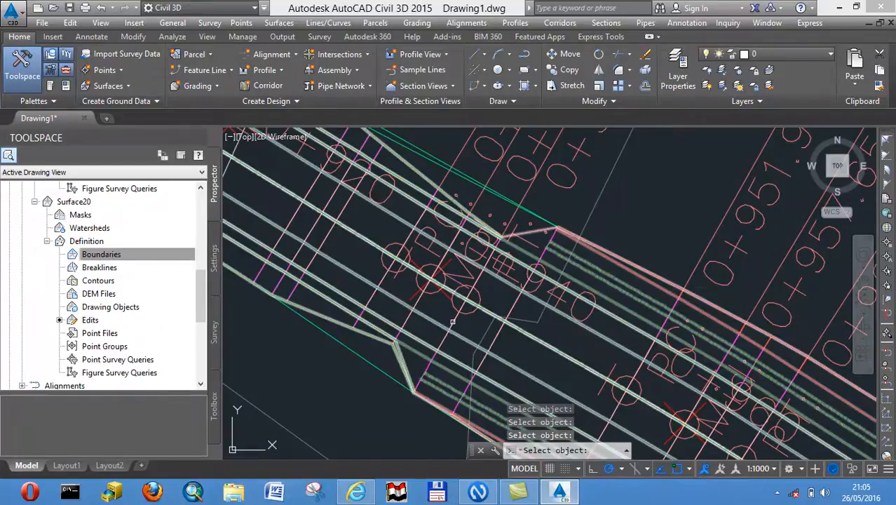
key(Return)
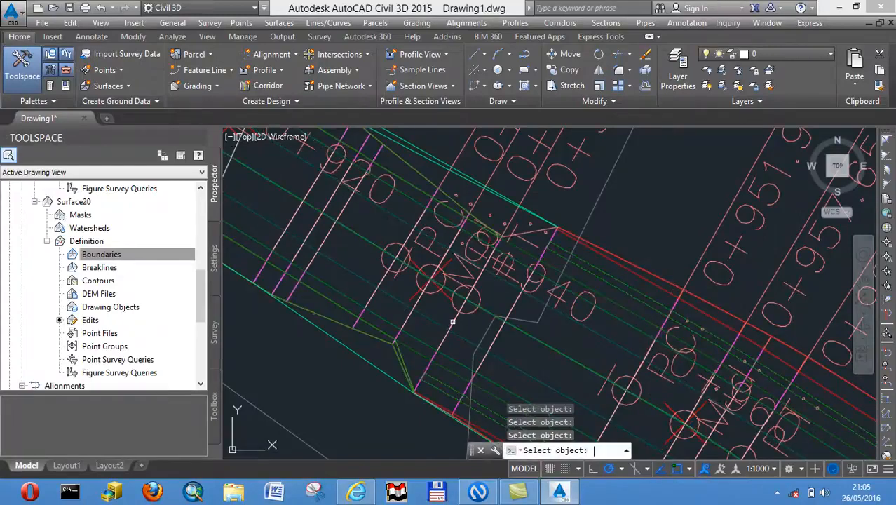
Try to pick the corridor around station 0+780 as the boundary object for Surface20
scroll(453, 321, down, 5)
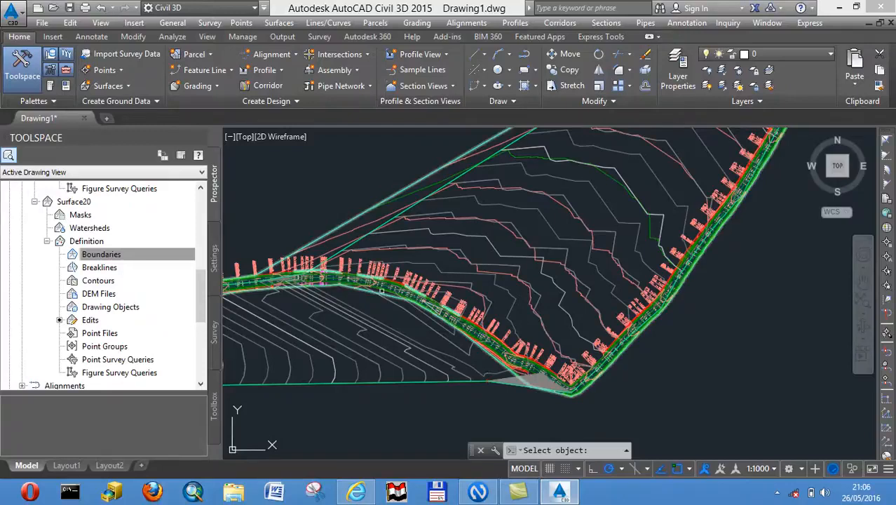
scroll(361, 283, up, 4)
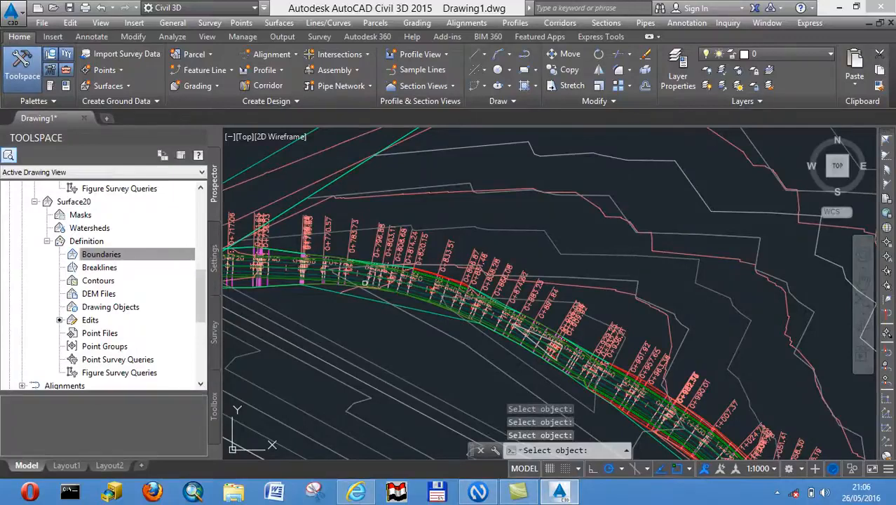
mouse_move(2, 502)
scroll(327, 268, up, 4)
scroll(327, 268, up, 3)
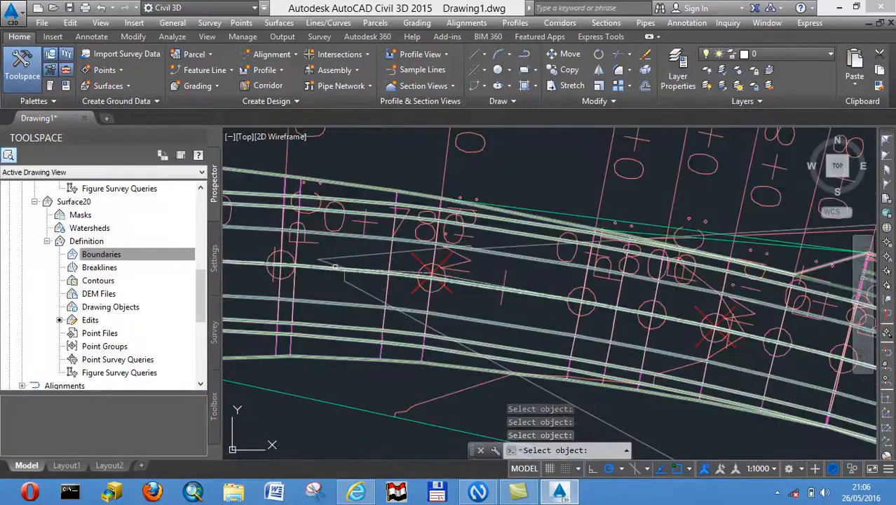
click(385, 306)
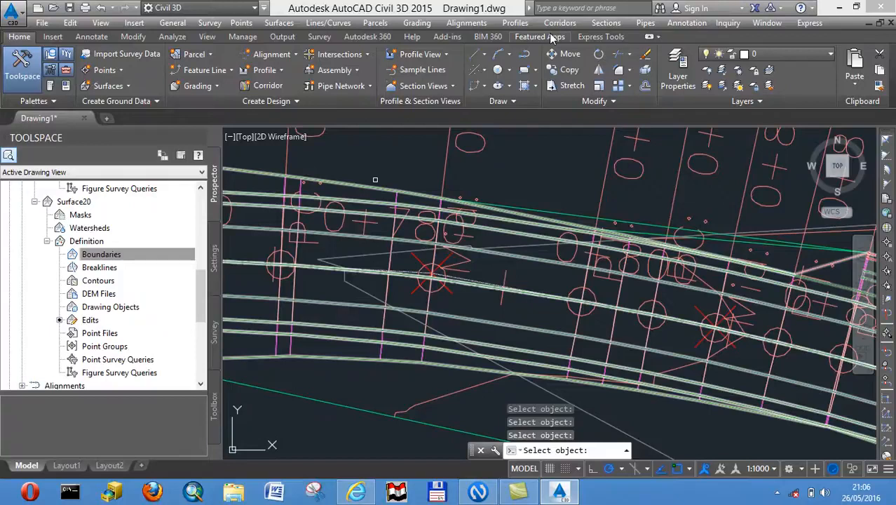
Start adding a Hide boundary named AG to Surface20
click(119, 256)
right_click(119, 259)
click(144, 261)
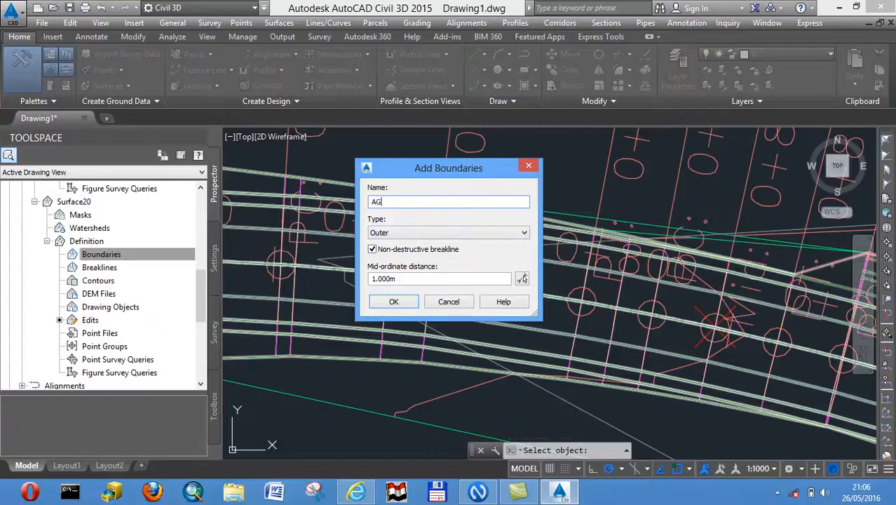
click(436, 233)
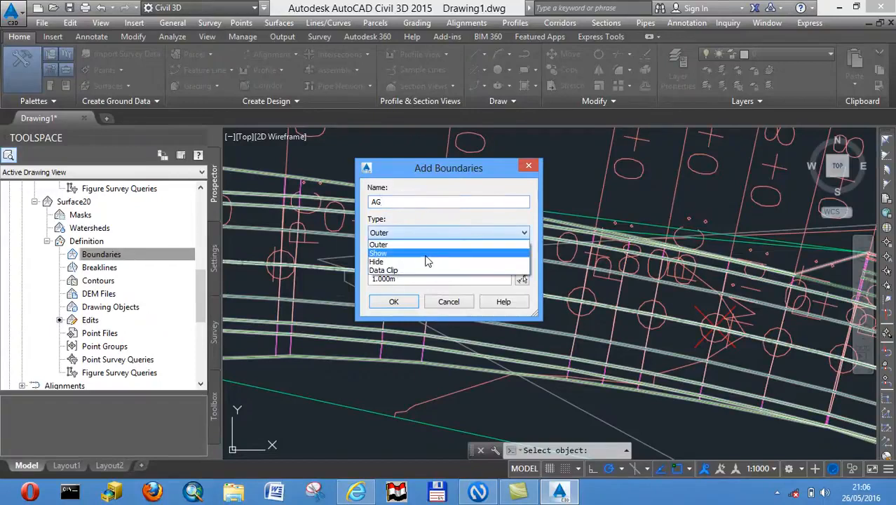
click(423, 262)
click(398, 302)
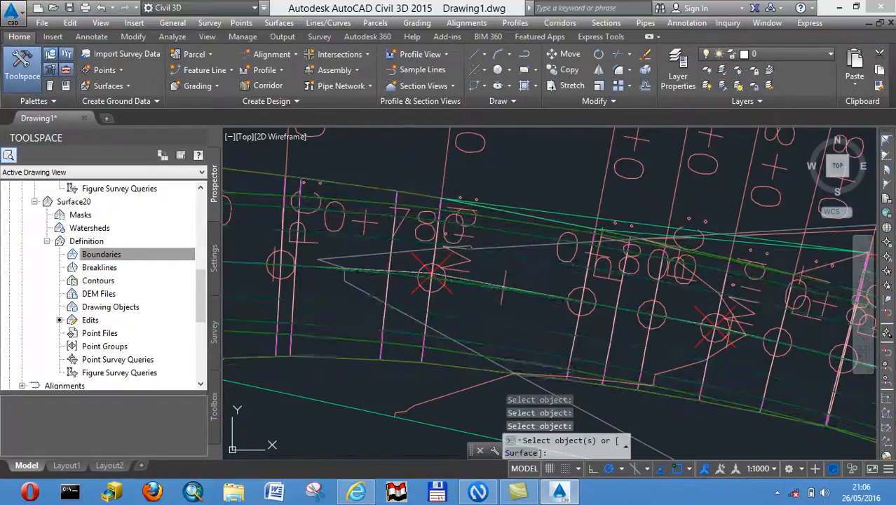
Try to select the corridor near station 0+780 as the object for the AG boundary
click(391, 289)
click(384, 298)
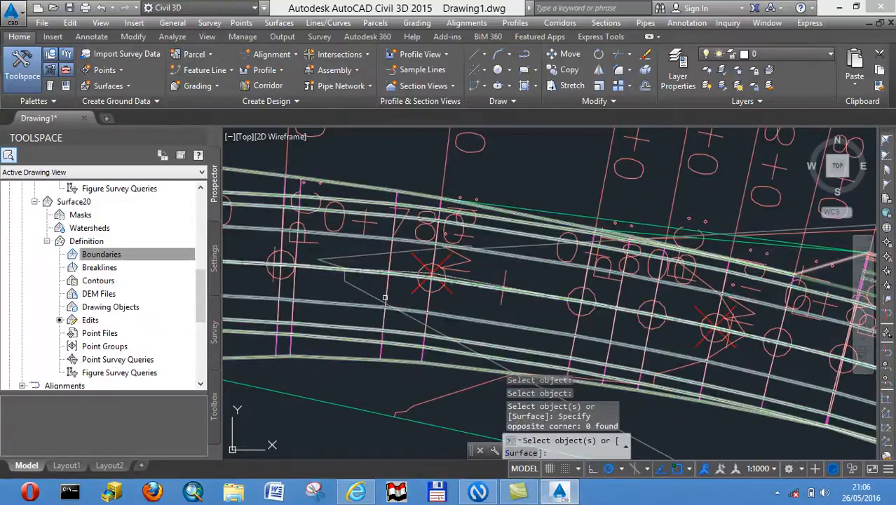
right_click(387, 303)
click(405, 305)
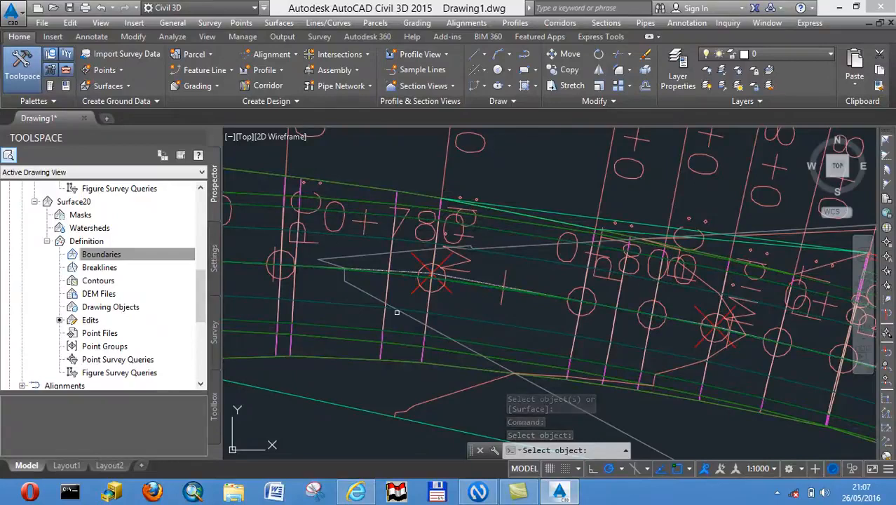
Set the surface style of Surface EG to _No Display and apply it
scroll(234, 251, down, 3)
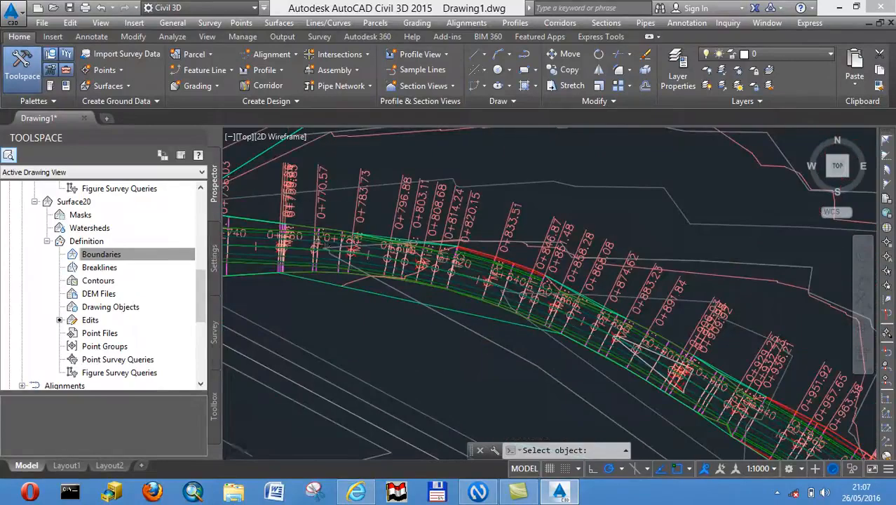
click(203, 298)
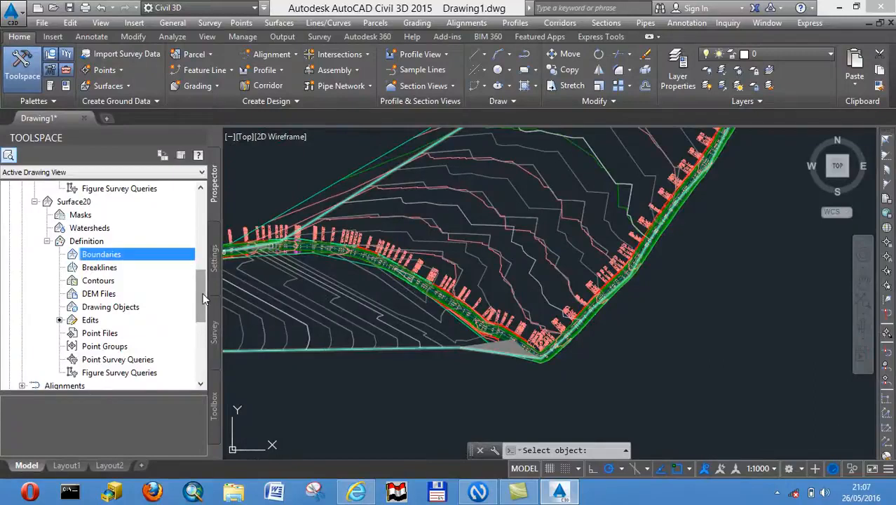
drag(203, 283, 209, 223)
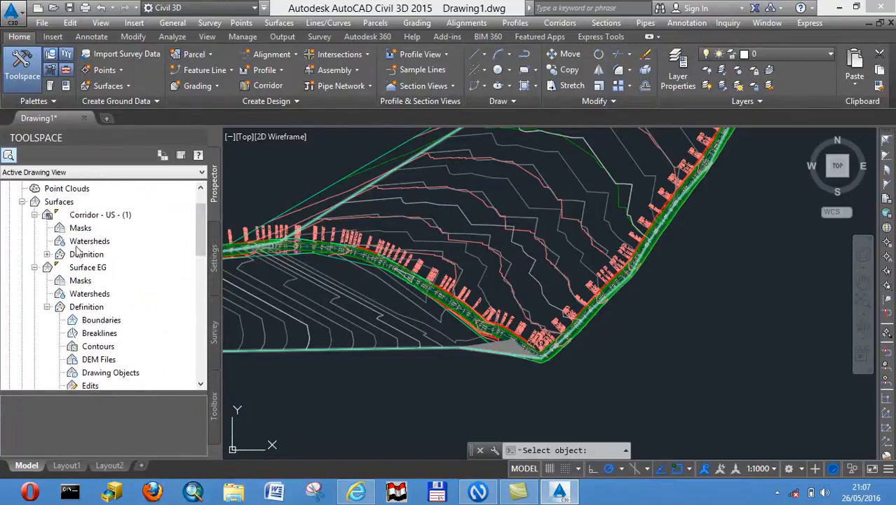
right_click(91, 269)
click(133, 275)
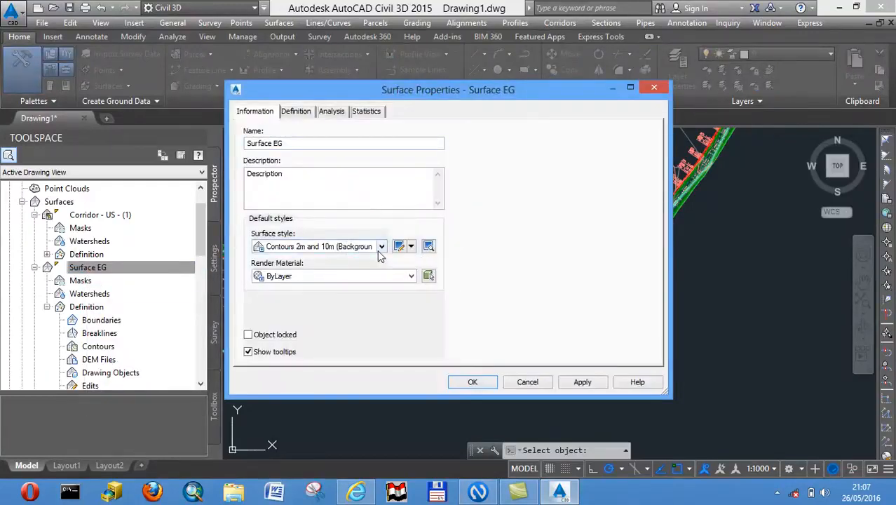
click(380, 254)
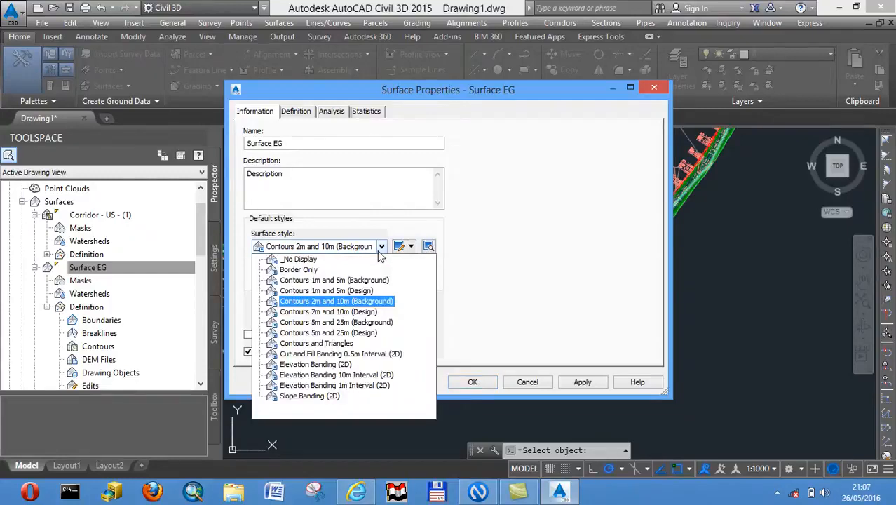
click(299, 258)
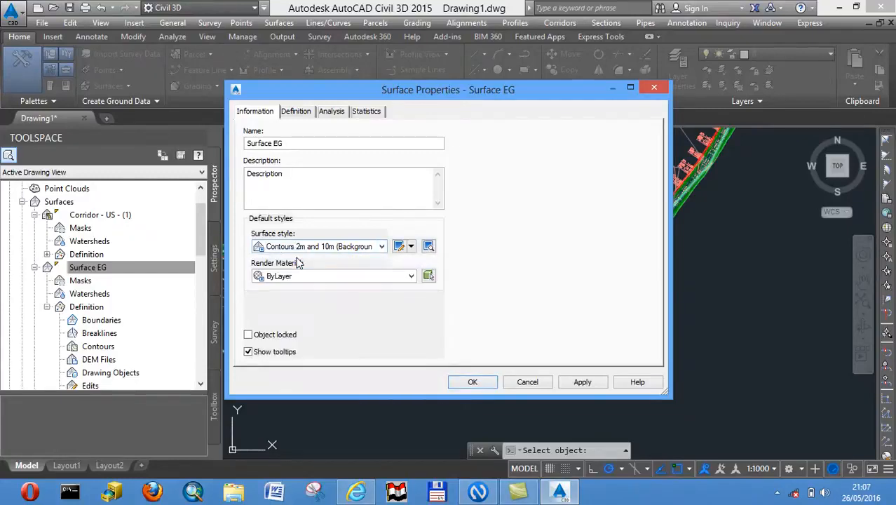
click(582, 382)
click(474, 381)
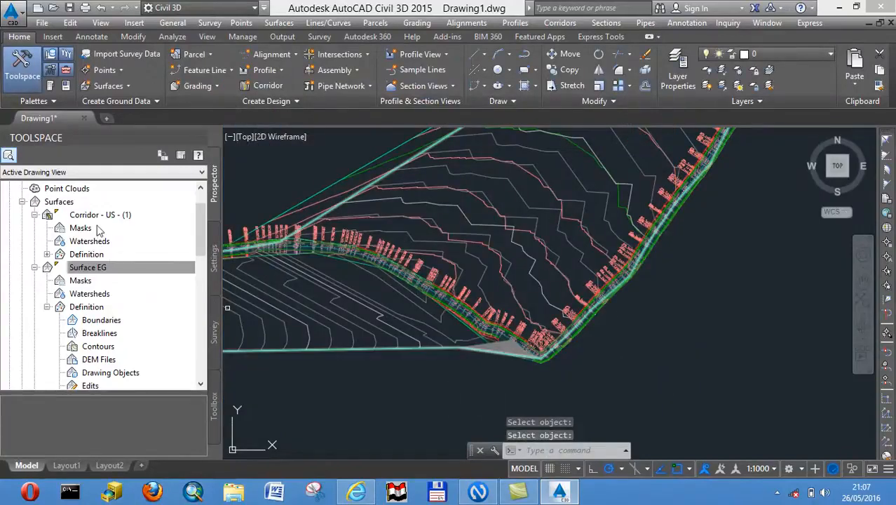
Set the surface style of Corridor - US - (1) to _No Display and apply it
right_click(99, 217)
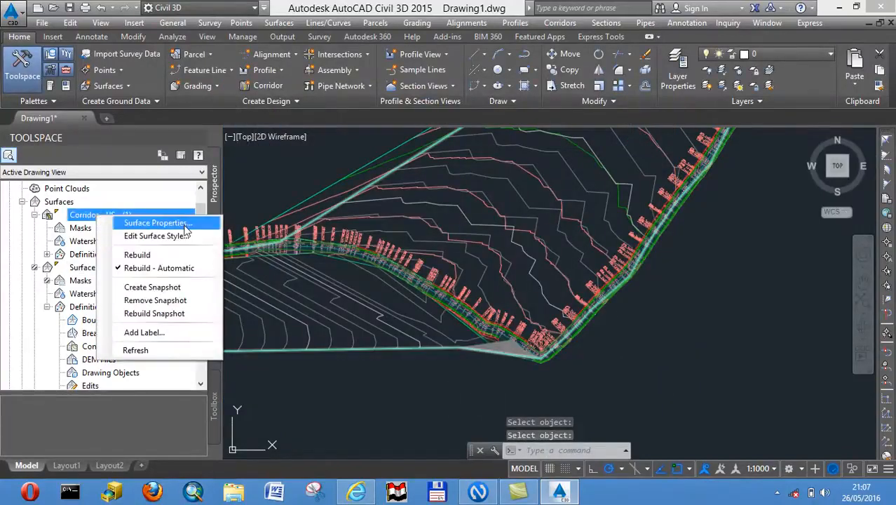
click(160, 223)
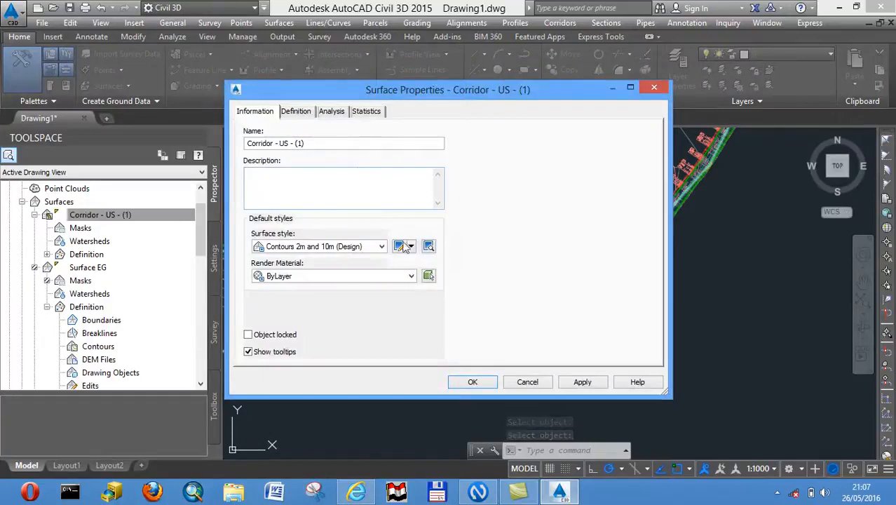
click(382, 248)
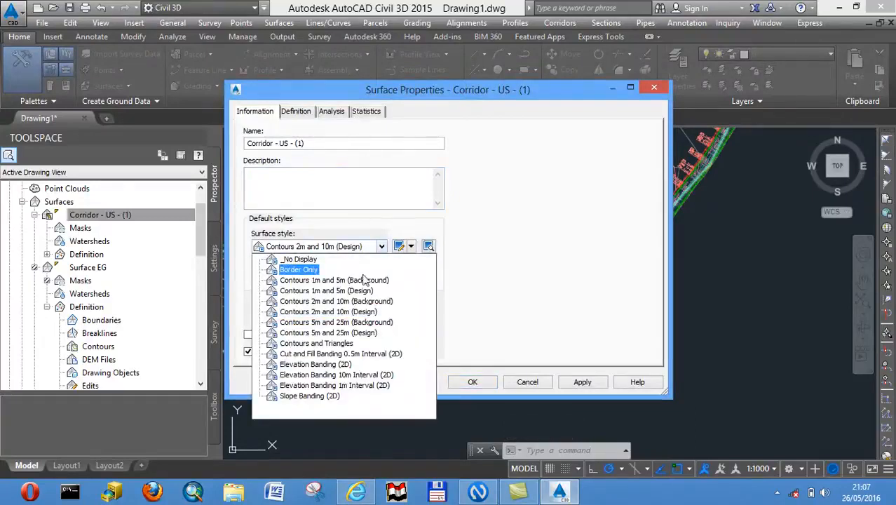
click(307, 260)
click(579, 382)
click(473, 382)
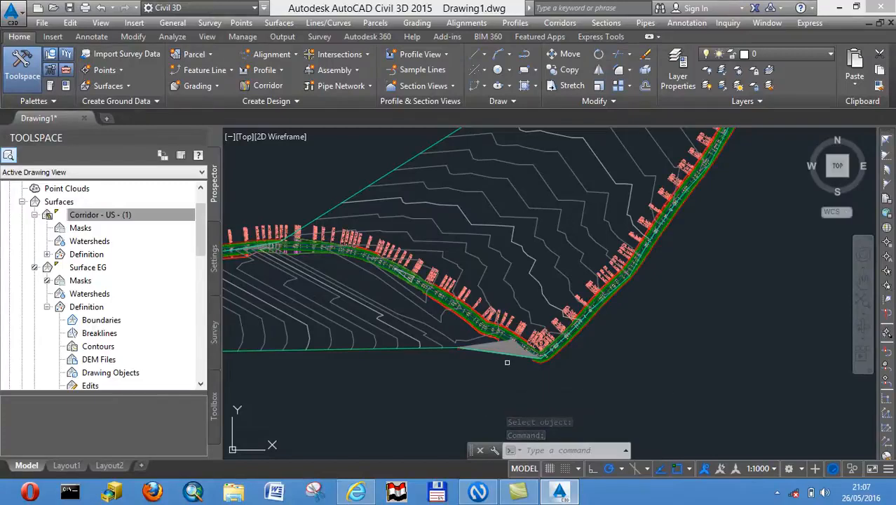
click(455, 307)
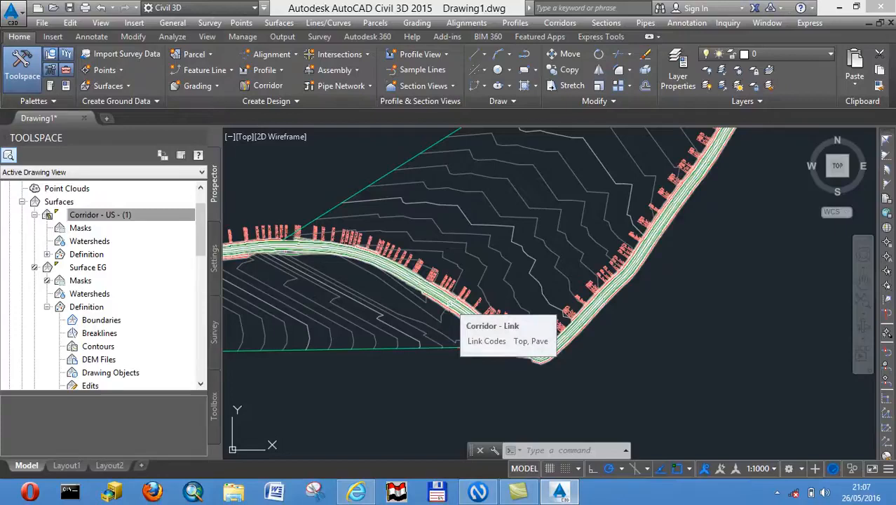
key(Escape)
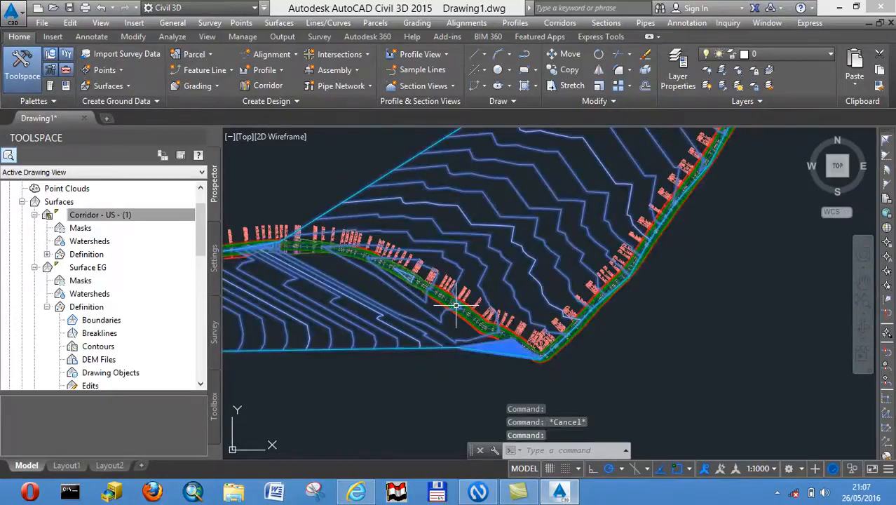
click(456, 308)
right_click(456, 310)
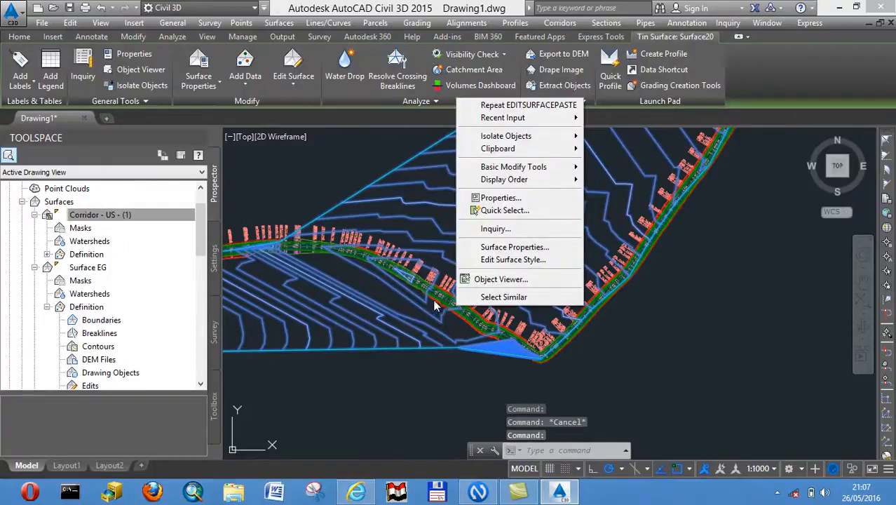
click(443, 305)
click(446, 303)
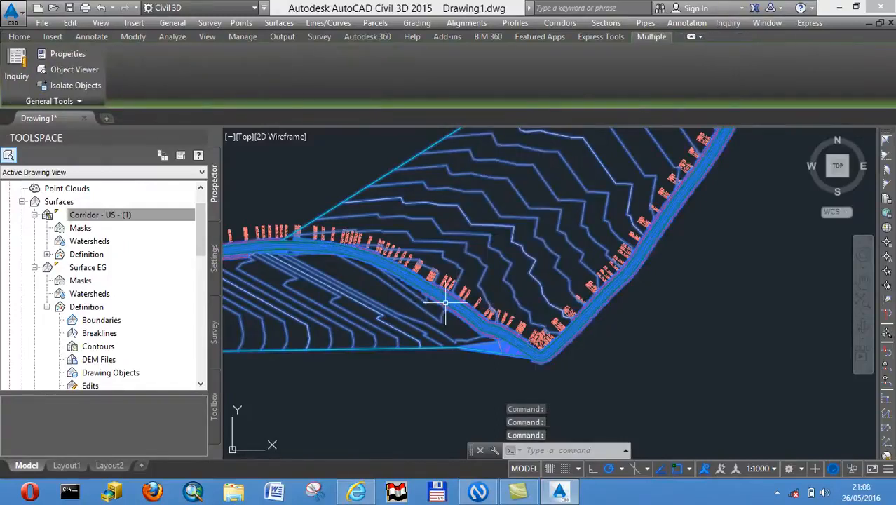
scroll(446, 303, up, 8)
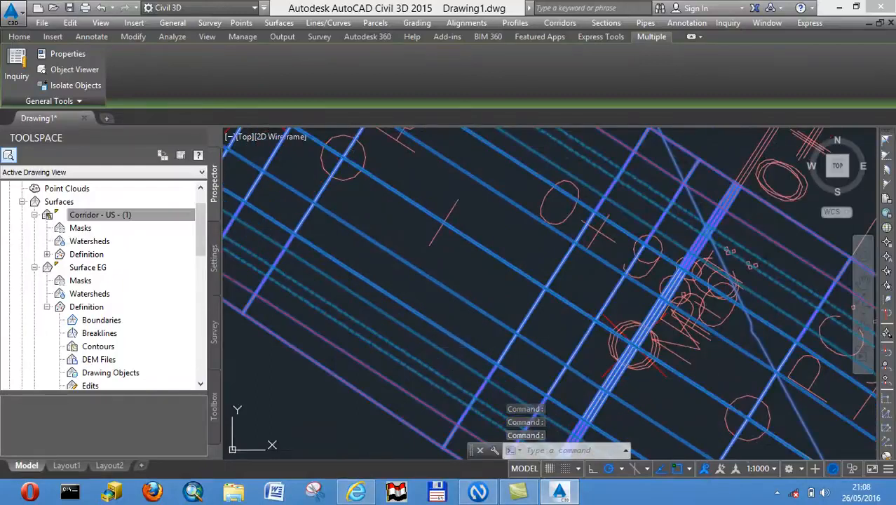
key(Escape)
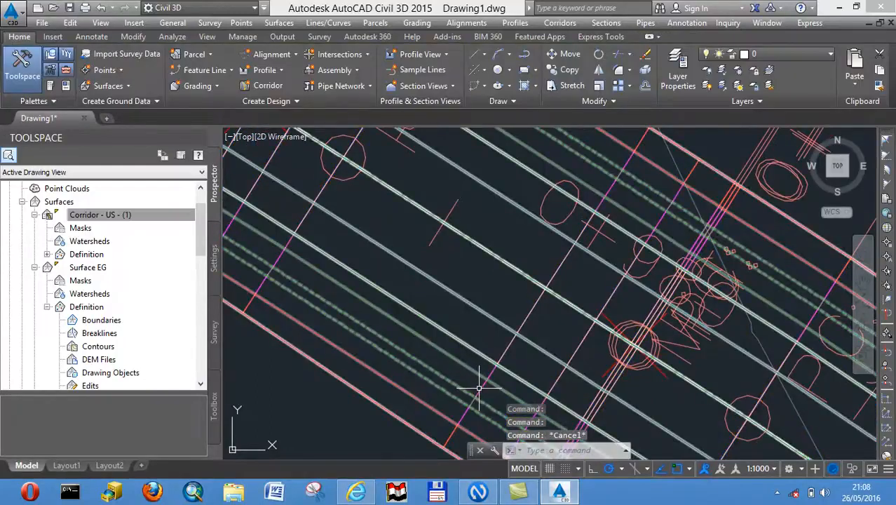
Examine Corridor - US in the Object Viewer and close the viewer
click(479, 389)
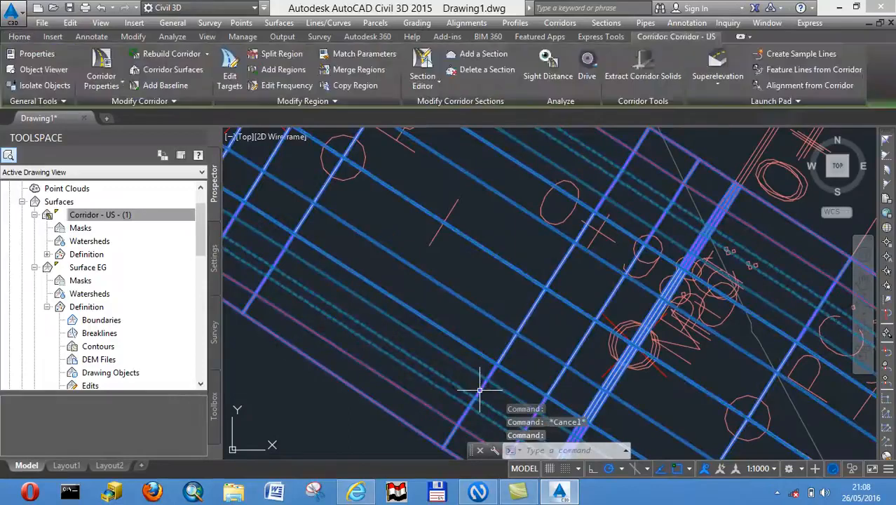
right_click(479, 397)
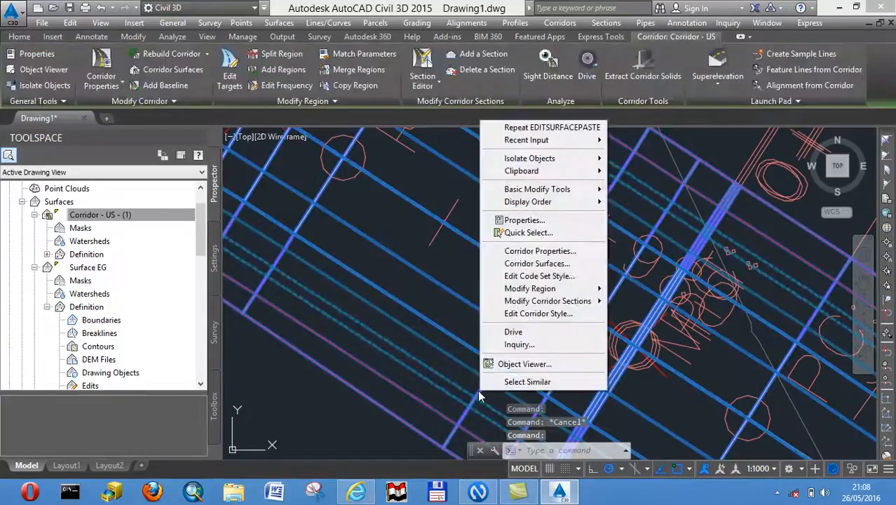
click(526, 364)
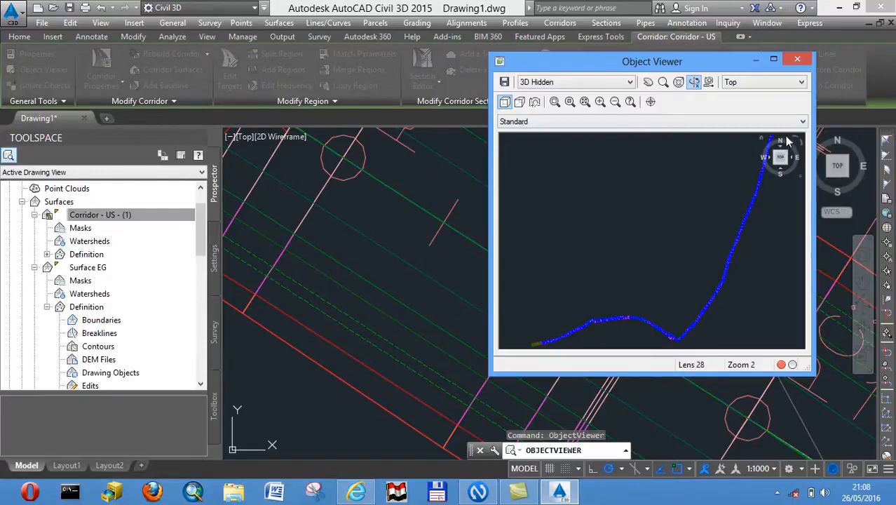
click(795, 60)
mouse_move(638, 261)
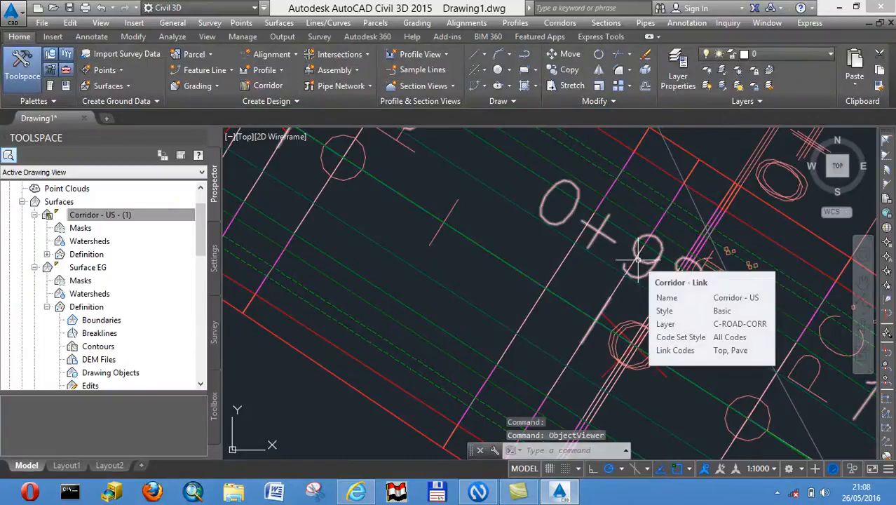
Start a sample line group on Alignment -AB, keeping all surface and corridor data sources sampled
scroll(320, 240, down, 6)
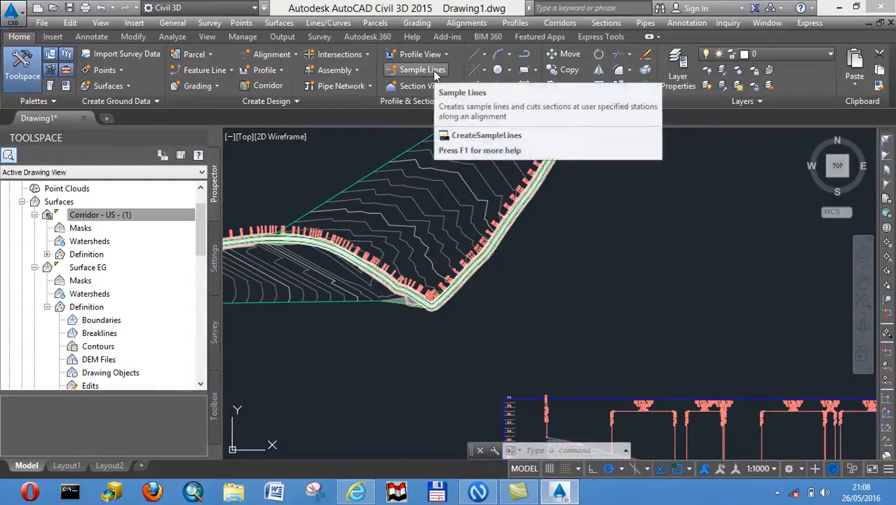
click(434, 70)
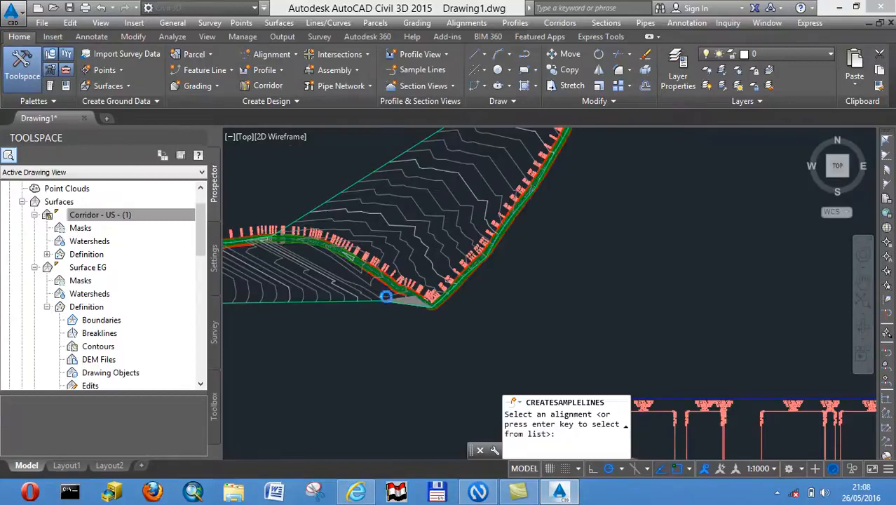
scroll(386, 296, up, 5)
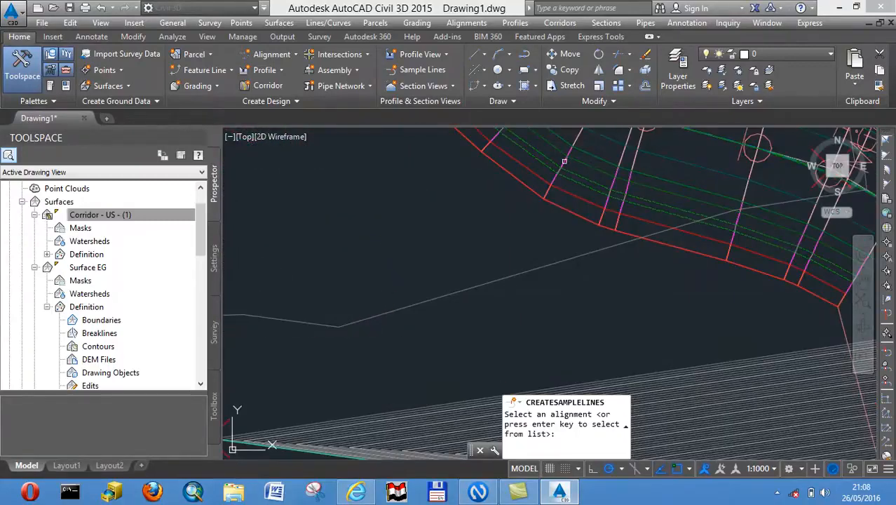
click(564, 161)
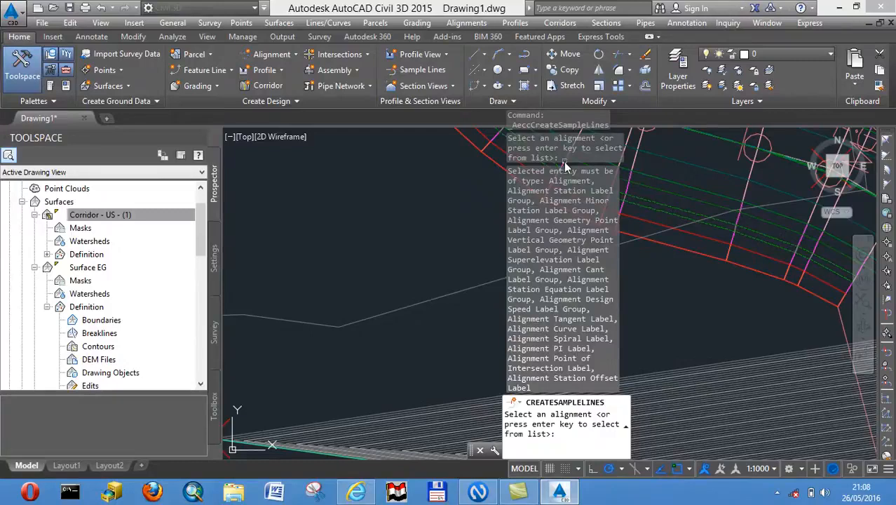
click(628, 188)
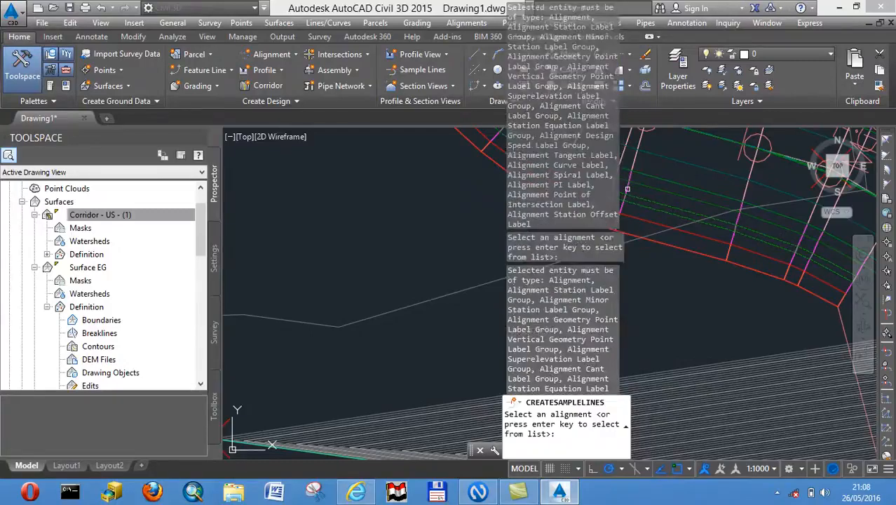
key(Return)
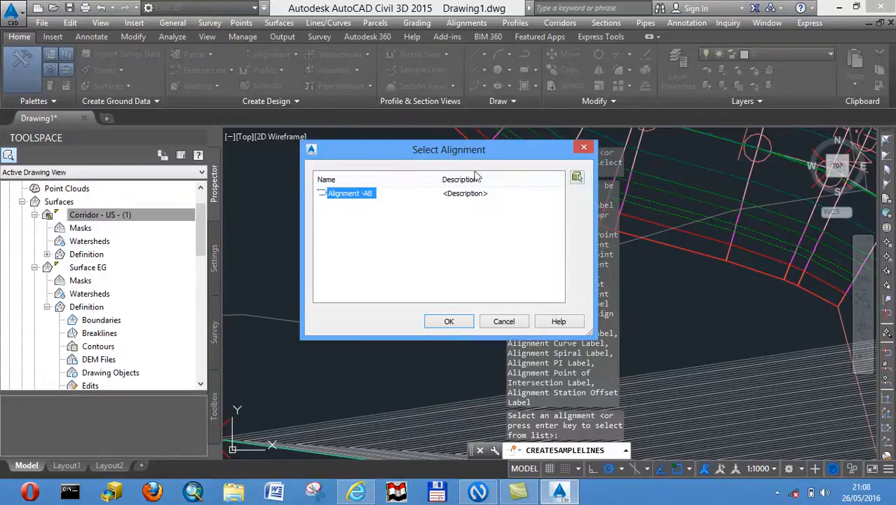
click(452, 321)
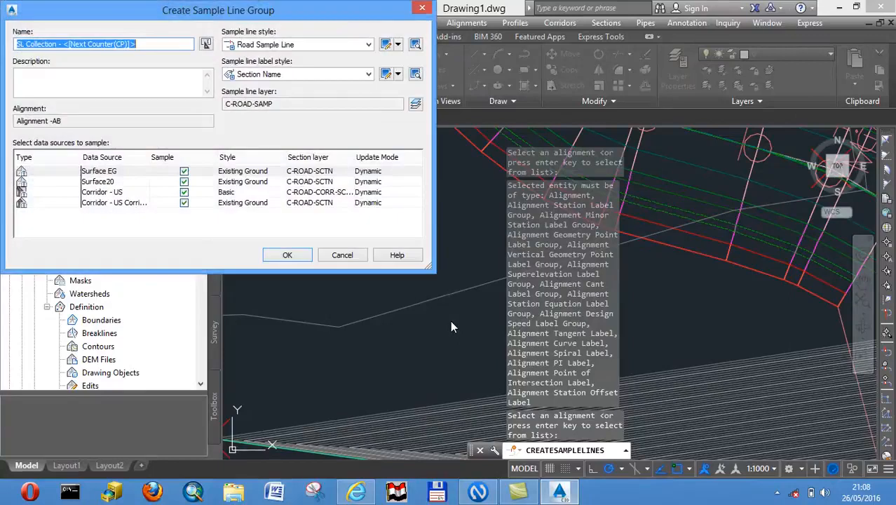
click(290, 255)
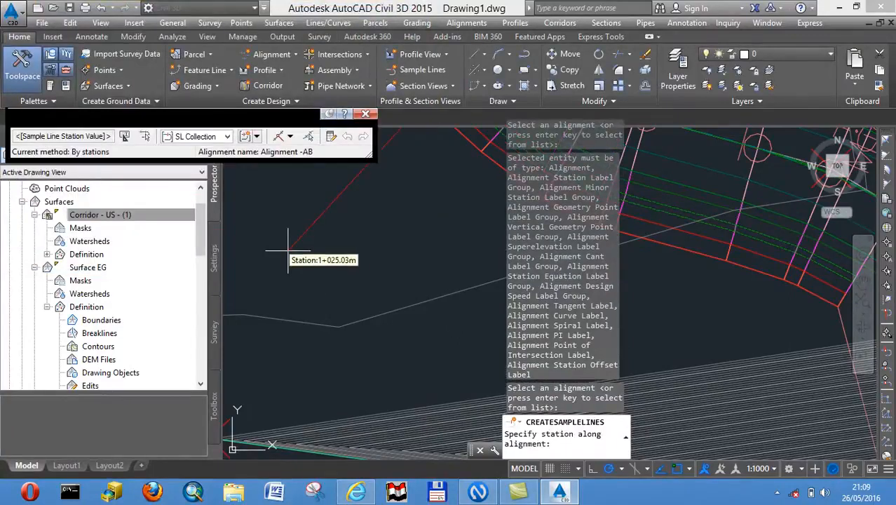
Choose sample line creation by range of stations, with 25 m increments along tangents, curves and spirals
drag(161, 115, 168, 63)
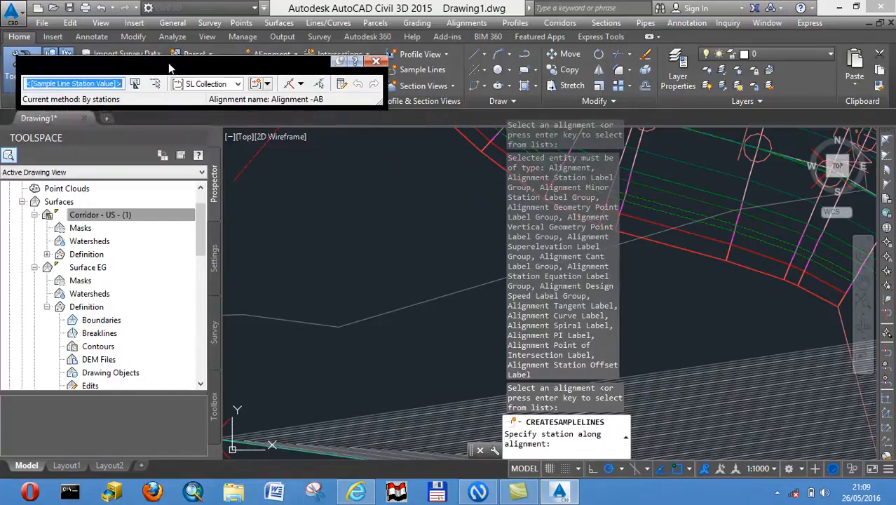
click(301, 83)
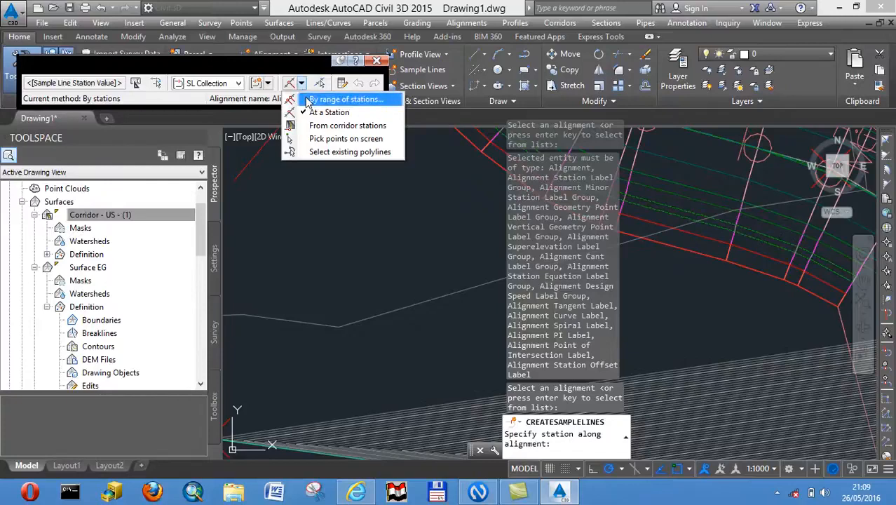
click(309, 100)
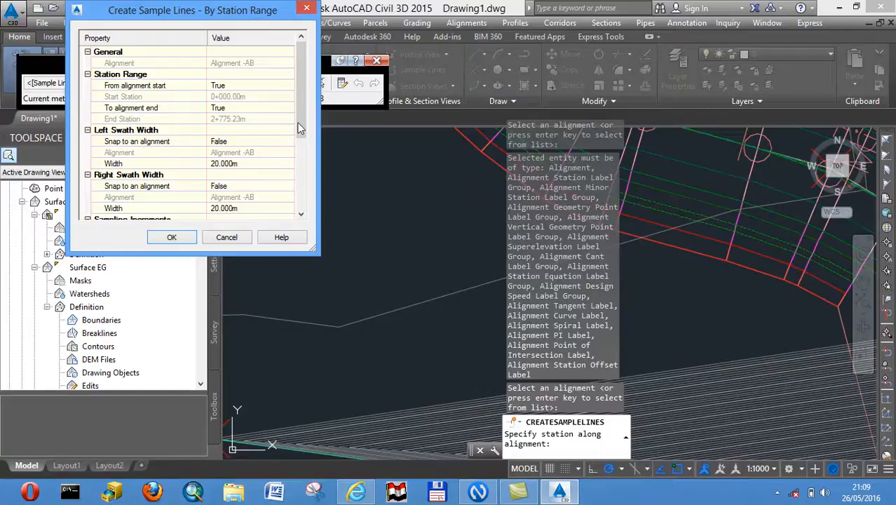
drag(300, 129, 301, 194)
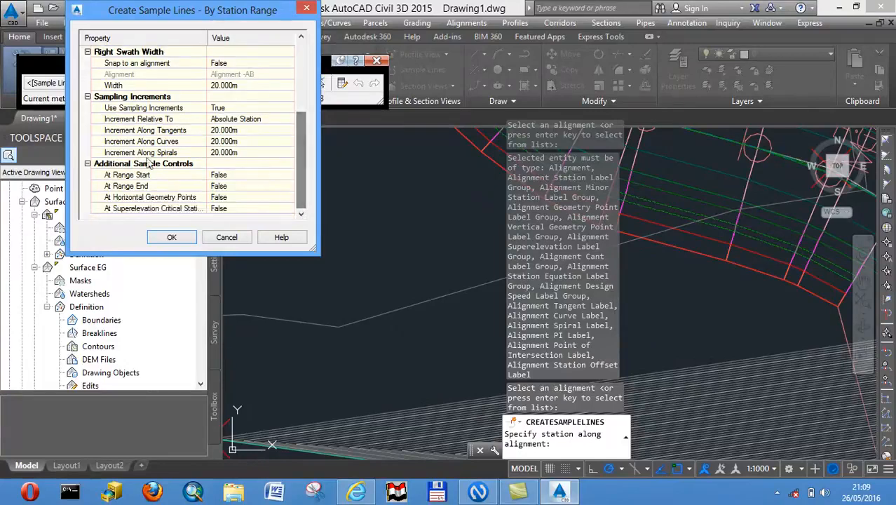
click(222, 129)
text(25)
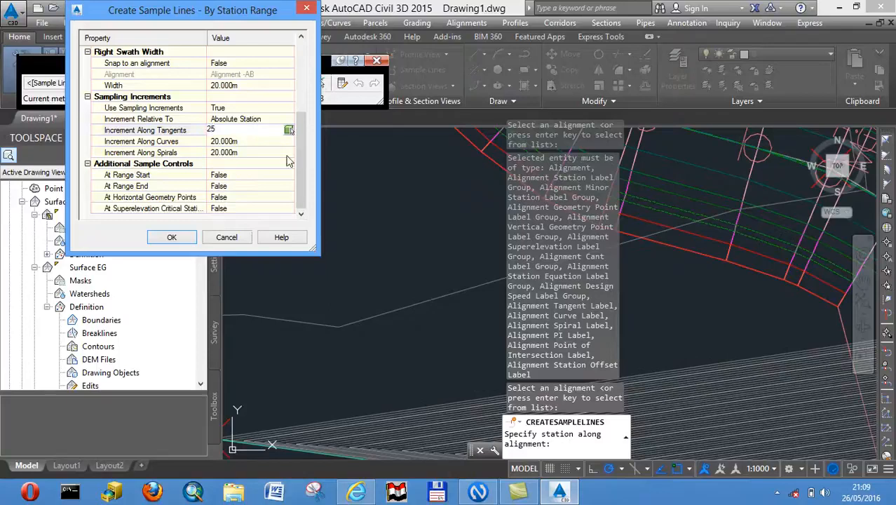
click(231, 141)
text(25)
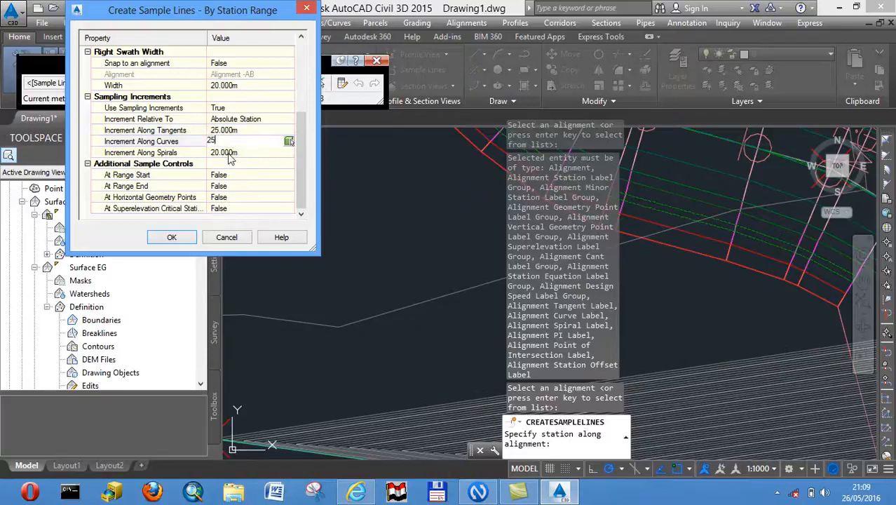
click(229, 153)
text(25)
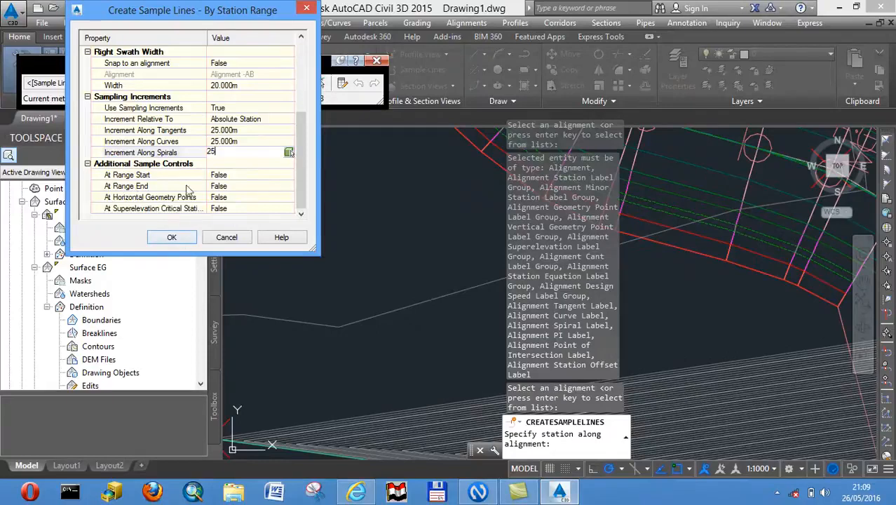
Choose the range end sampling option and generate the sample lines over the whole length of Alignment -AB
click(240, 186)
click(240, 189)
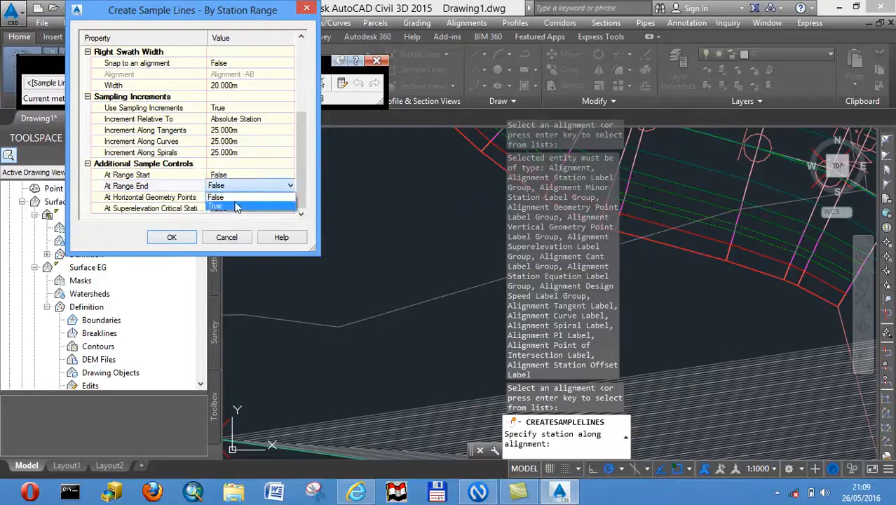
click(224, 197)
click(172, 236)
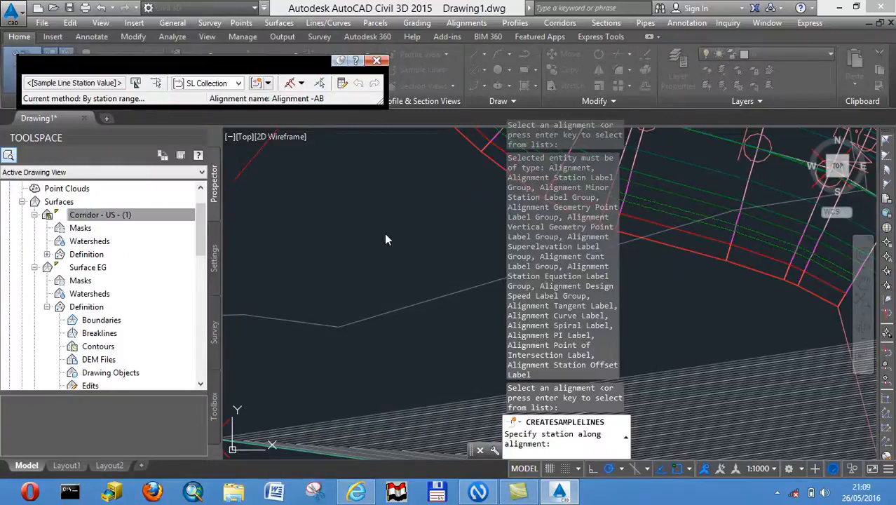
scroll(394, 232, down, 5)
mouse_move(395, 231)
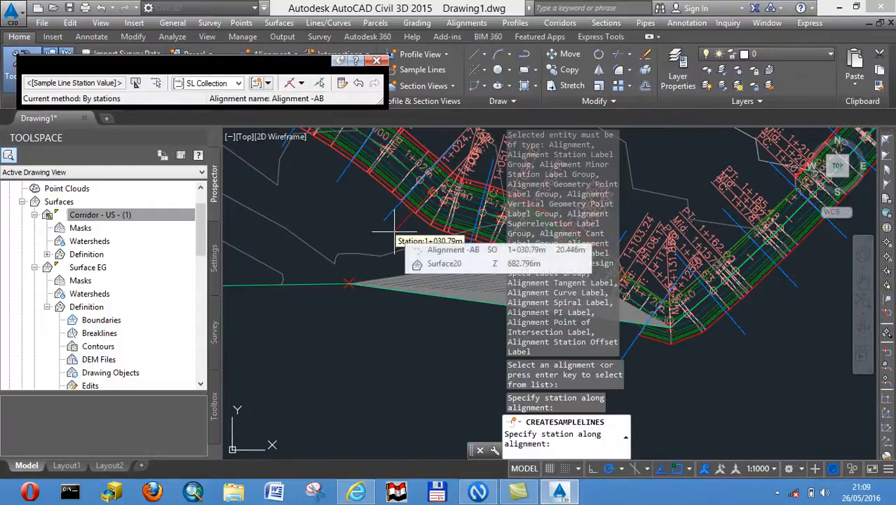
Start Compute Materials for sample line group SL Collection - 1 on Alignment -AB
drag(233, 71, 226, 144)
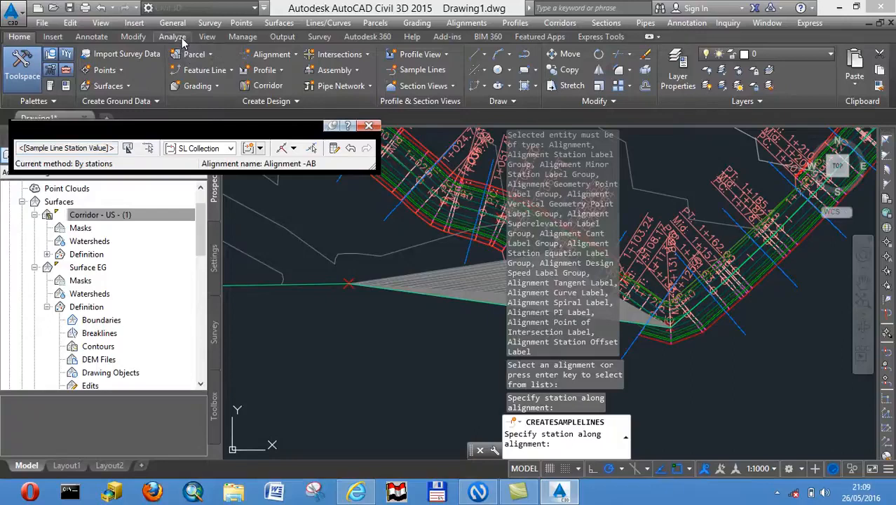
click(174, 37)
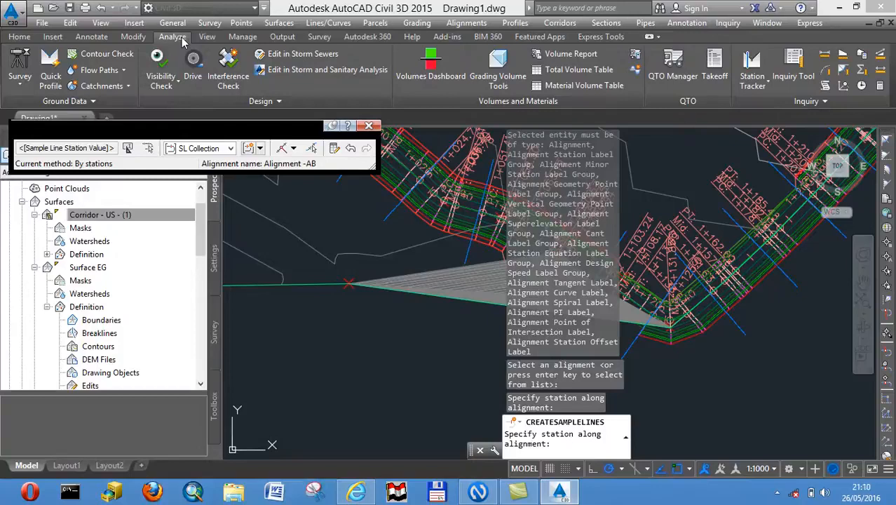
click(636, 56)
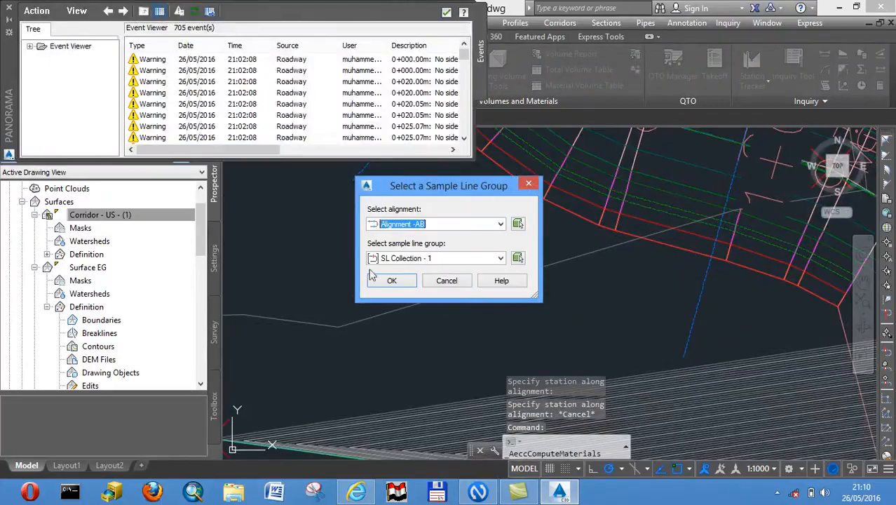
click(393, 281)
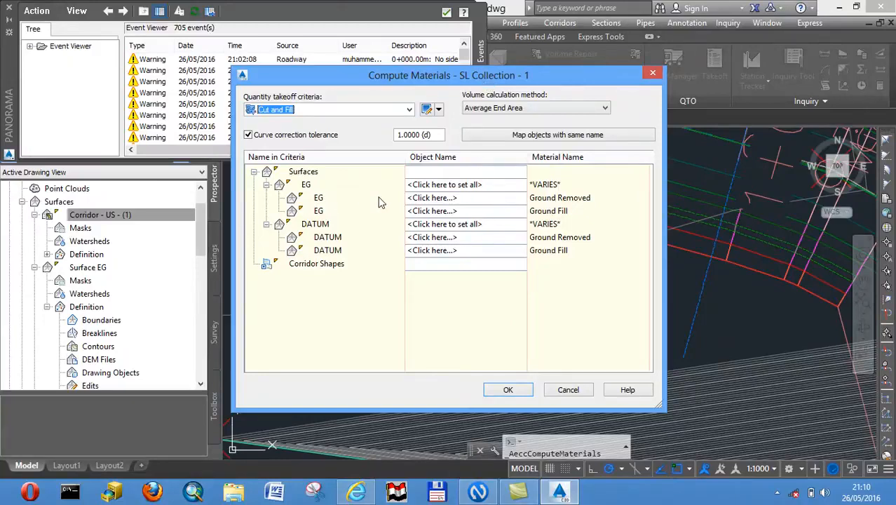
Compute cut and fill materials with EG mapped to Surface EG and DATUM mapped to Corridor - US Corridor - US - (1)
click(467, 186)
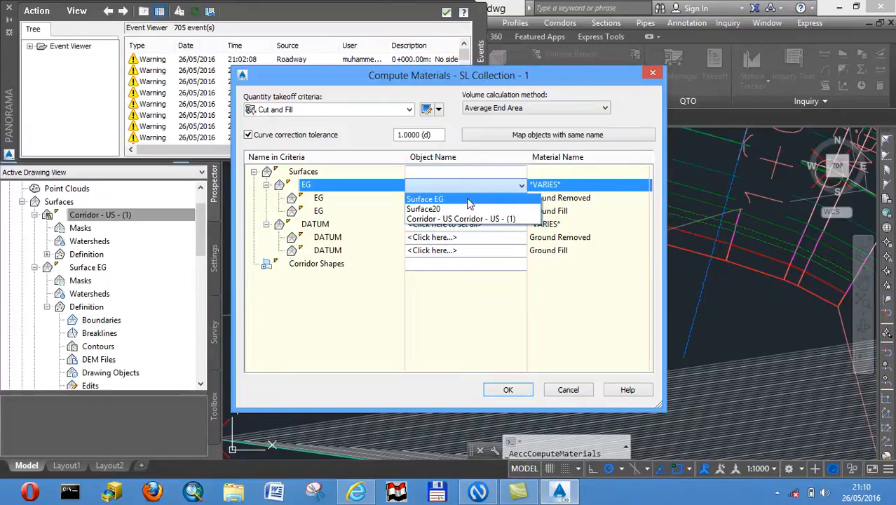
click(470, 203)
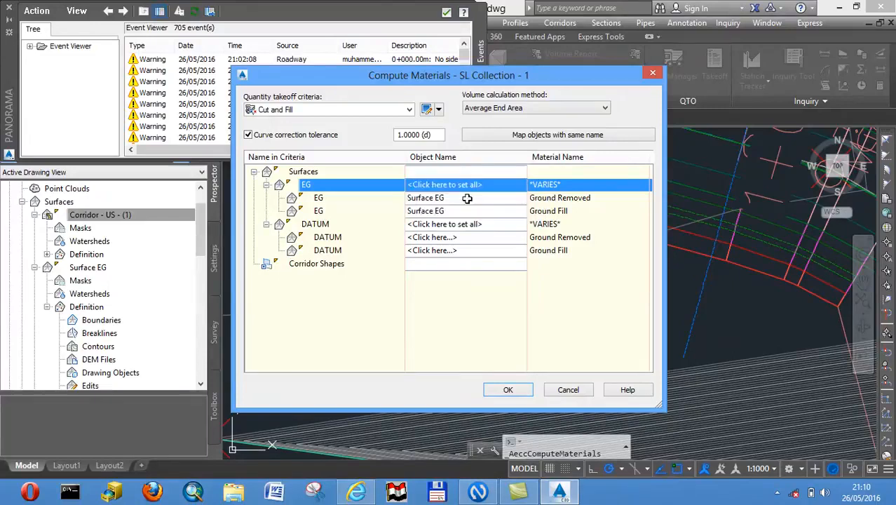
drag(464, 226, 463, 228)
click(463, 226)
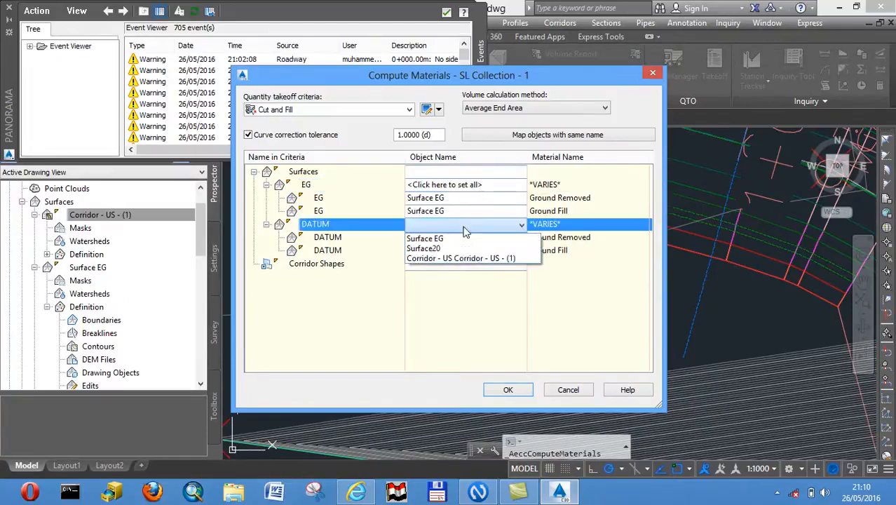
click(464, 258)
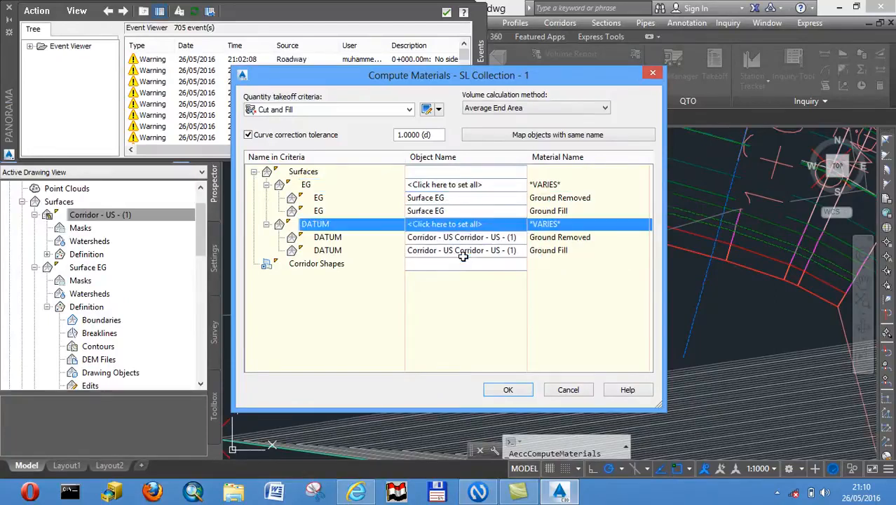
click(509, 391)
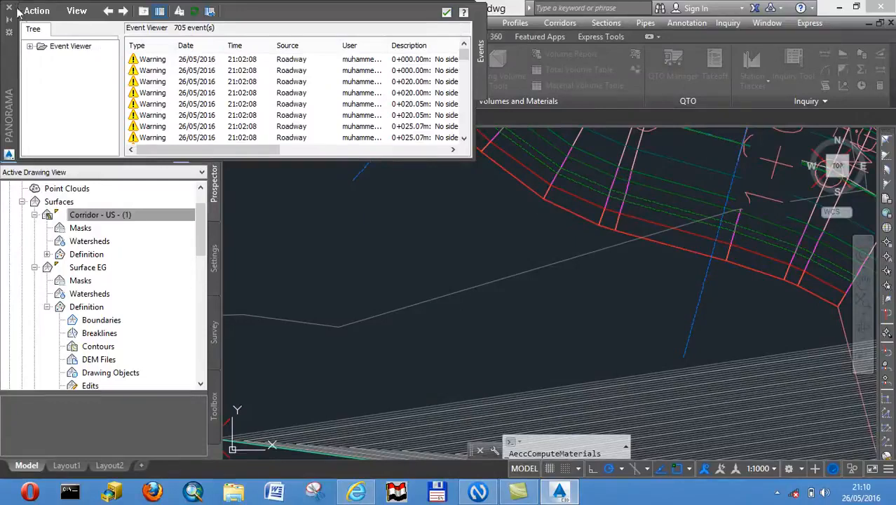
click(10, 10)
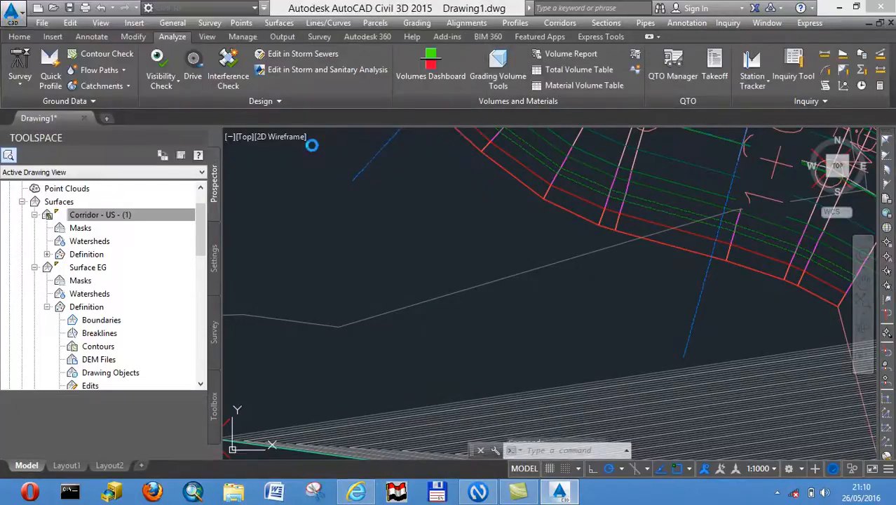
Start creating multiple section views for Alignment -AB and SL Collection - 1, keeping the default settings up to the section view tables
mouse_move(333, 295)
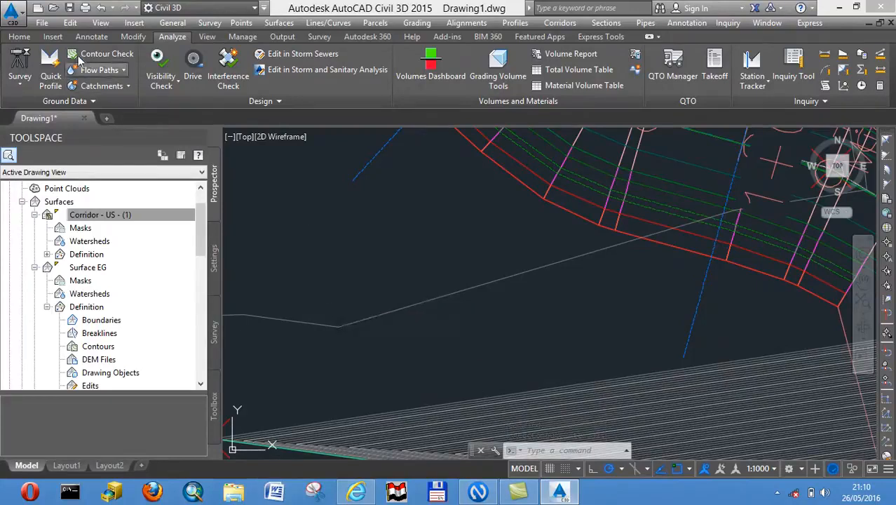
click(20, 36)
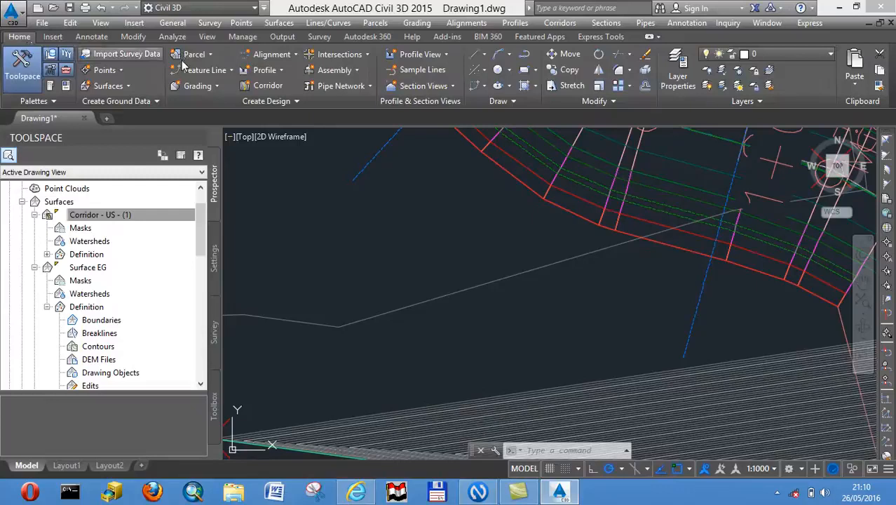
click(432, 86)
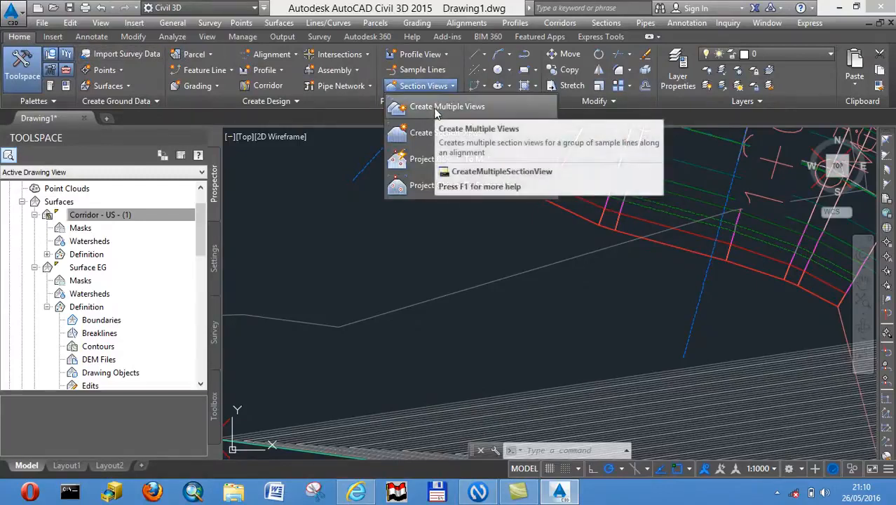
click(435, 108)
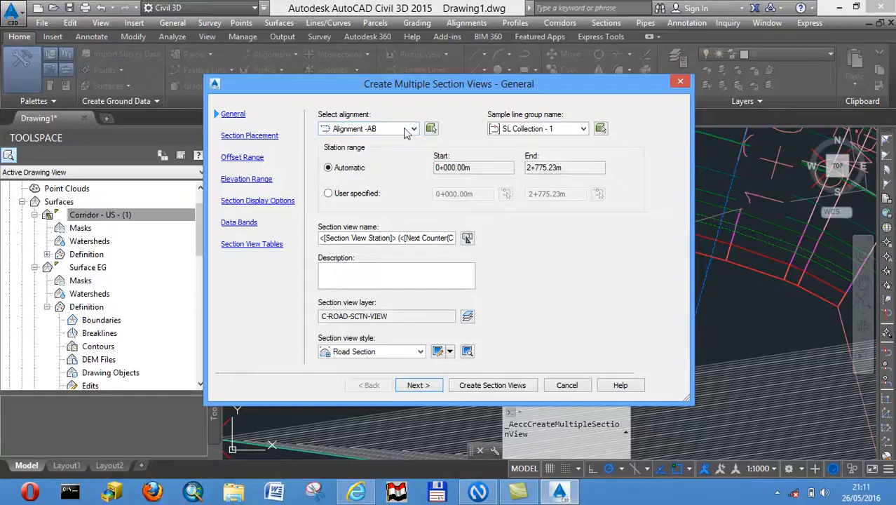
click(424, 386)
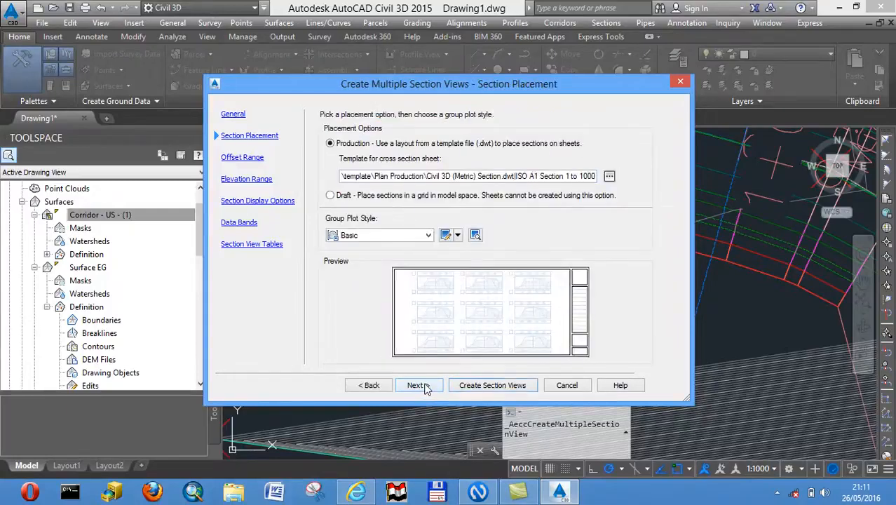
click(423, 386)
click(424, 386)
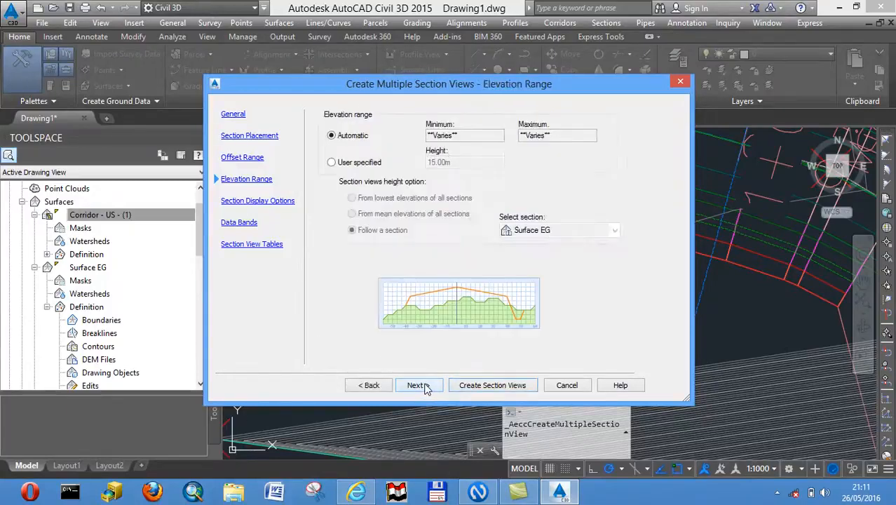
click(424, 385)
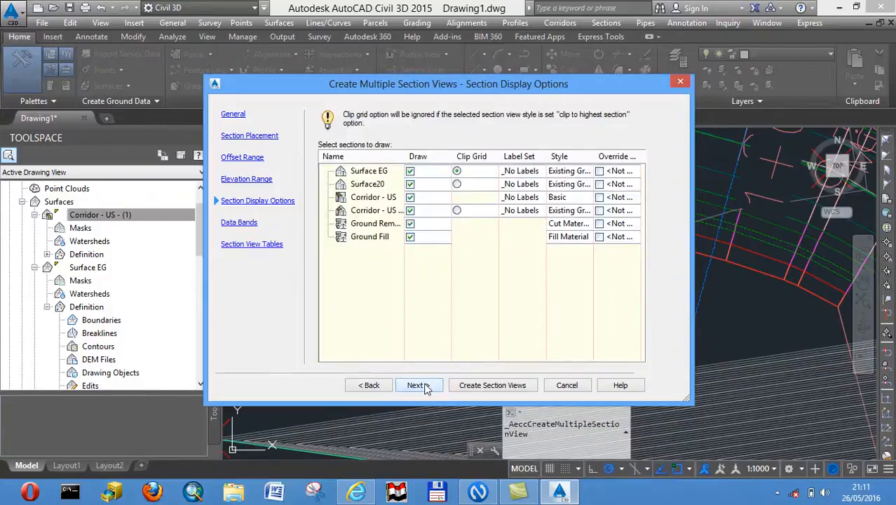
click(424, 386)
click(423, 385)
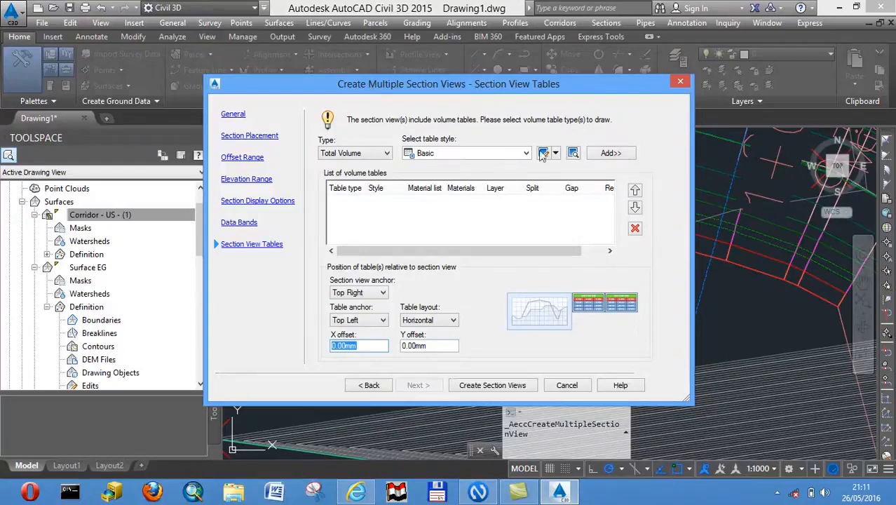
Add a Total Volume table in the Basic style, generate the section views and delete the duplicate tables
click(619, 156)
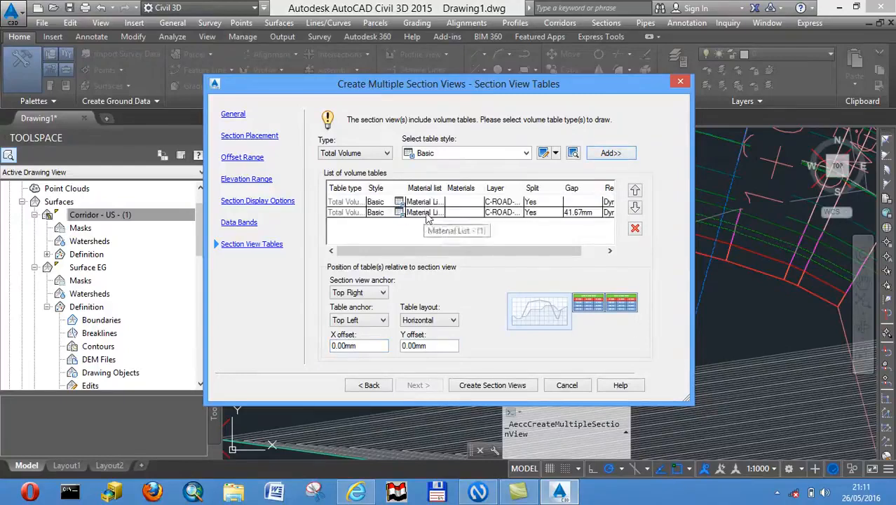
click(502, 393)
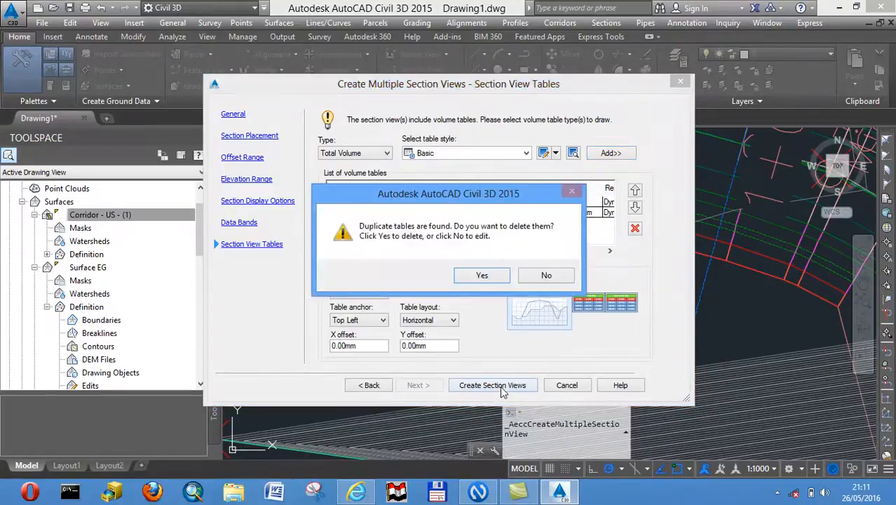
click(483, 276)
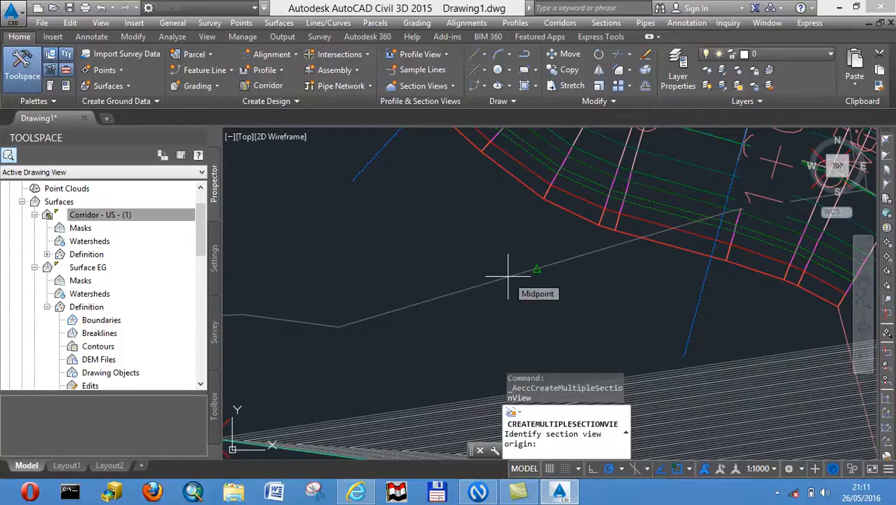
Place the section view origin in the empty area to the right of the profile view
scroll(507, 276, down, 5)
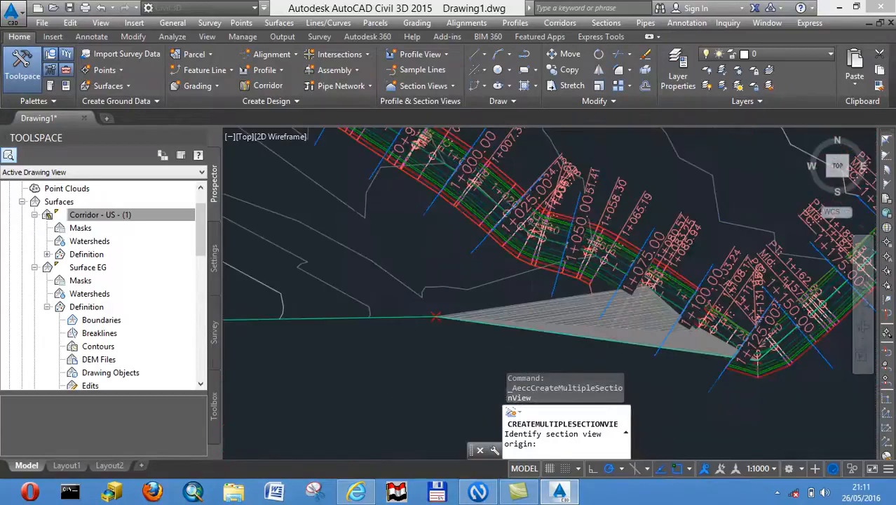
scroll(622, 266, down, 4)
middle_drag(671, 260, 423, 269)
scroll(622, 258, down, 2)
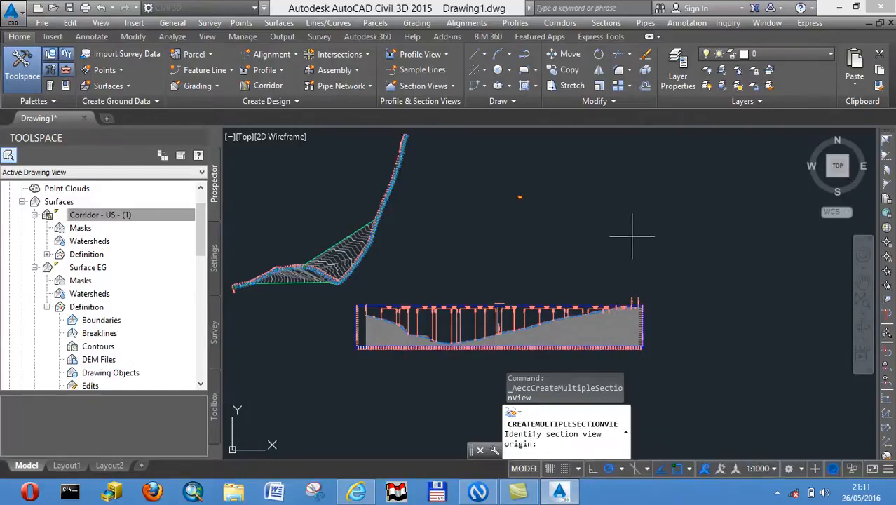
middle_drag(680, 236, 422, 247)
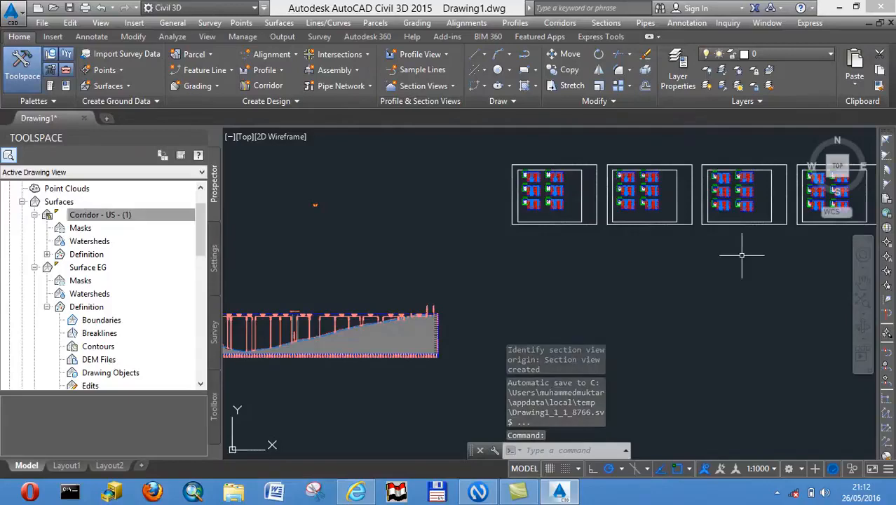
Zoom to the drawing extents and look over the full row of section view sheets
scroll(742, 256, down, 2)
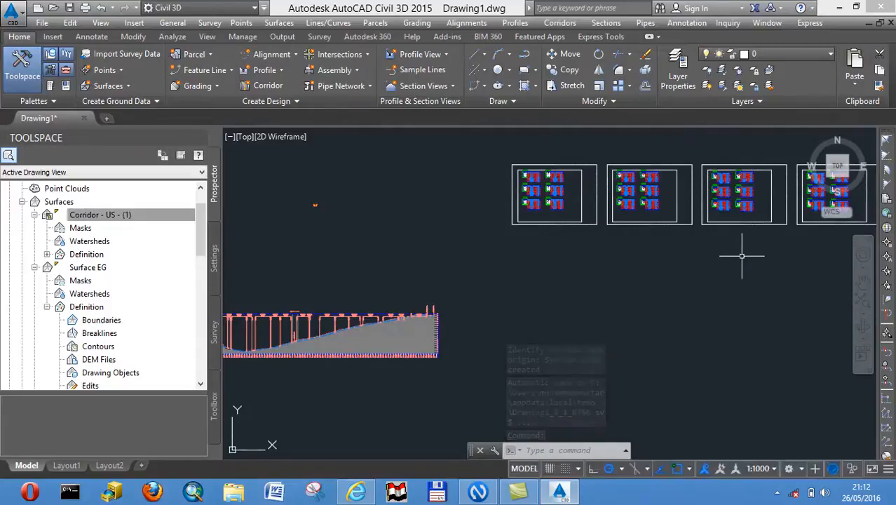
middle_drag(742, 256, 519, 311)
scroll(595, 303, down, 2)
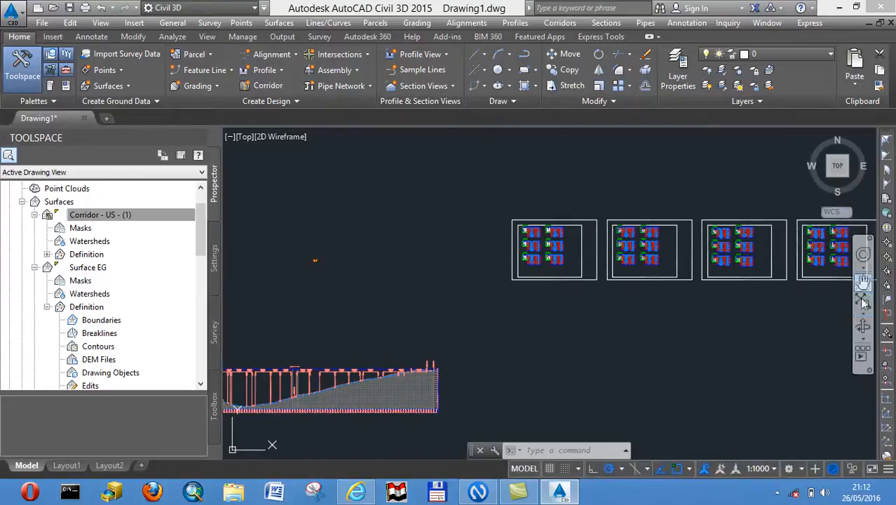
click(863, 321)
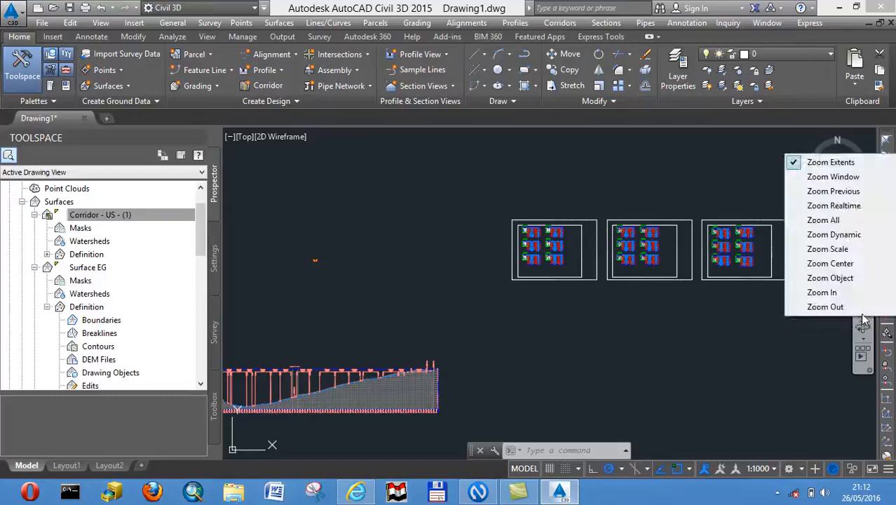
click(828, 162)
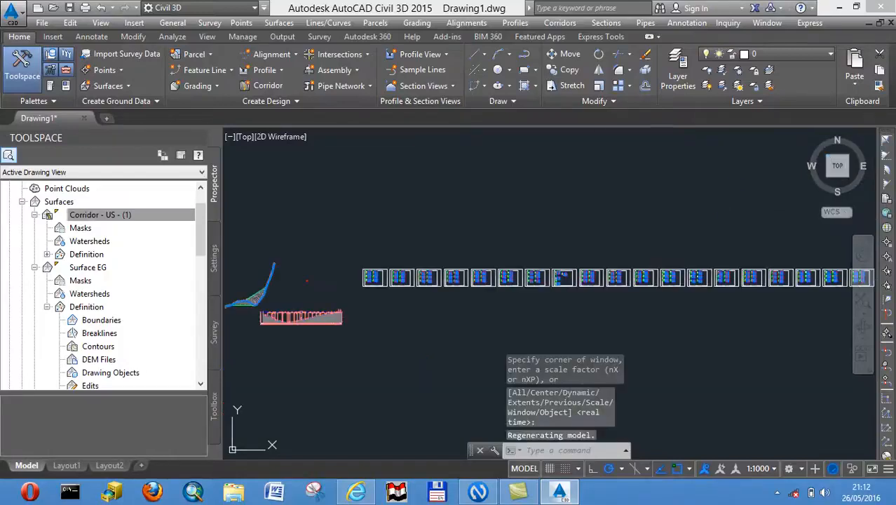
middle_drag(751, 326, 636, 300)
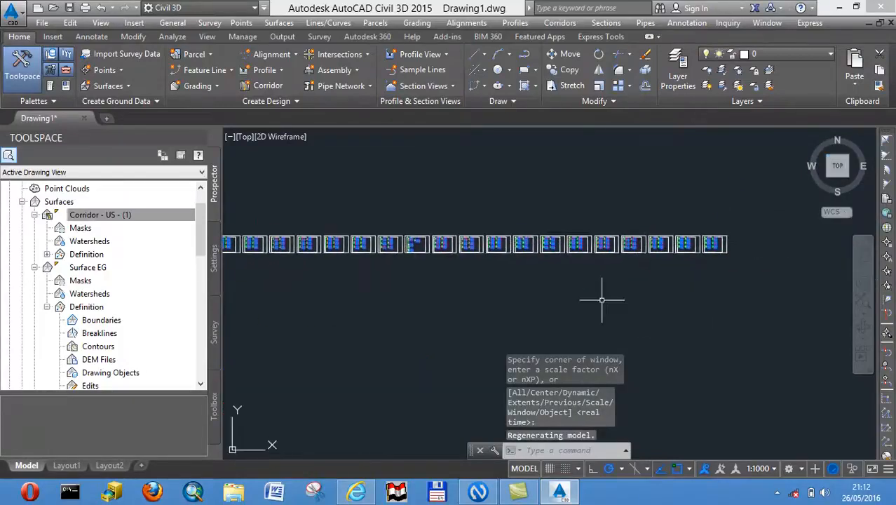
mouse_move(498, 284)
middle_down()
mouse_move(784, 290)
mouse_move(652, 296)
middle_up()
Examine the section view and its total volume table at station 0+300.00
scroll(635, 292, up, 2)
scroll(514, 289, up, 2)
middle_drag(506, 289, 832, 314)
scroll(500, 287, up, 4)
middle_drag(503, 268, 556, 398)
mouse_move(494, 287)
middle_down()
mouse_move(570, 391)
mouse_move(552, 357)
mouse_move(626, 413)
middle_up()
scroll(491, 320, up, 2)
middle_drag(490, 320, 703, 411)
scroll(642, 343, up, 4)
middle_drag(631, 332, 655, 414)
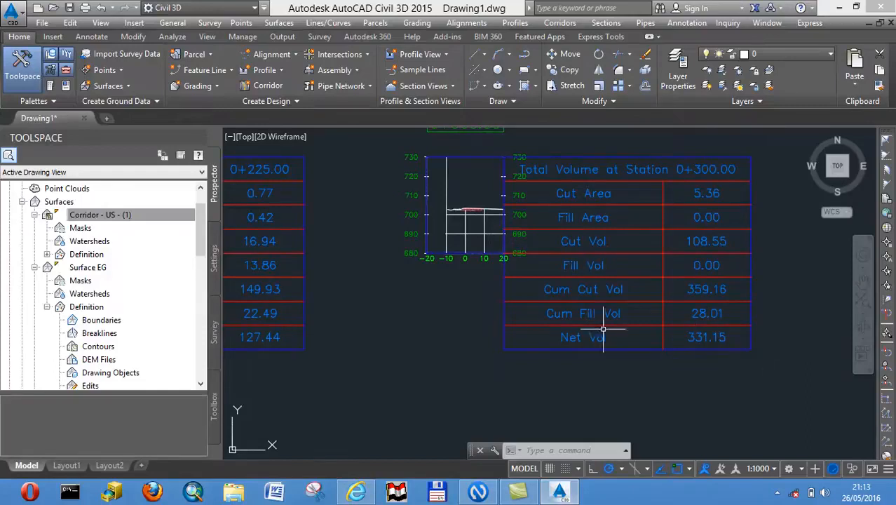
Inspect the corridor and ground lines of the section at station 0+300.00, and compare the neighbouring section sheets
scroll(470, 217, up, 5)
middle_drag(468, 213, 514, 369)
scroll(501, 317, up, 8)
scroll(496, 194, down, 5)
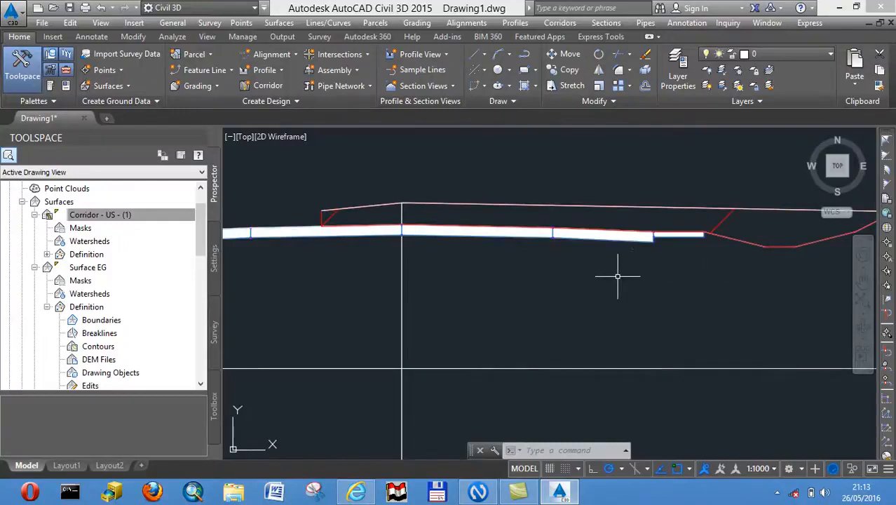
scroll(580, 282, down, 5)
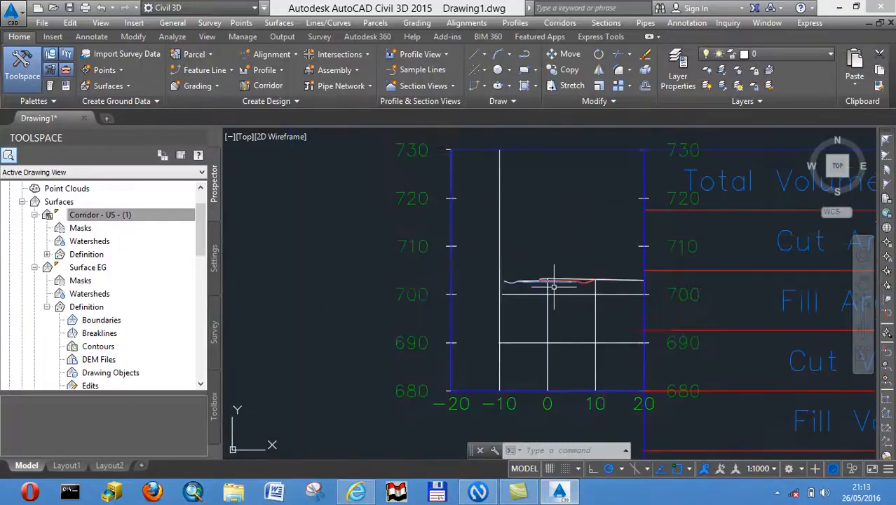
middle_drag(689, 300, 503, 285)
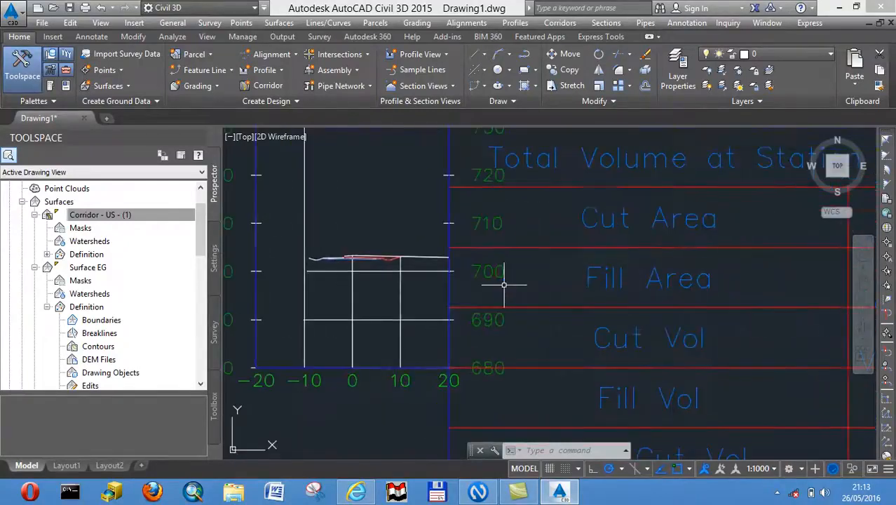
scroll(635, 277, down, 4)
scroll(640, 284, down, 4)
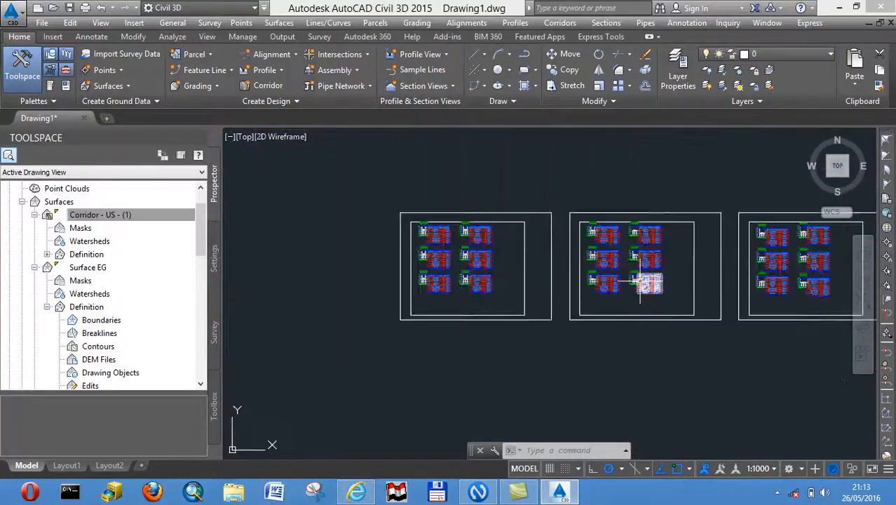
scroll(640, 284, up, 1)
scroll(640, 282, up, 4)
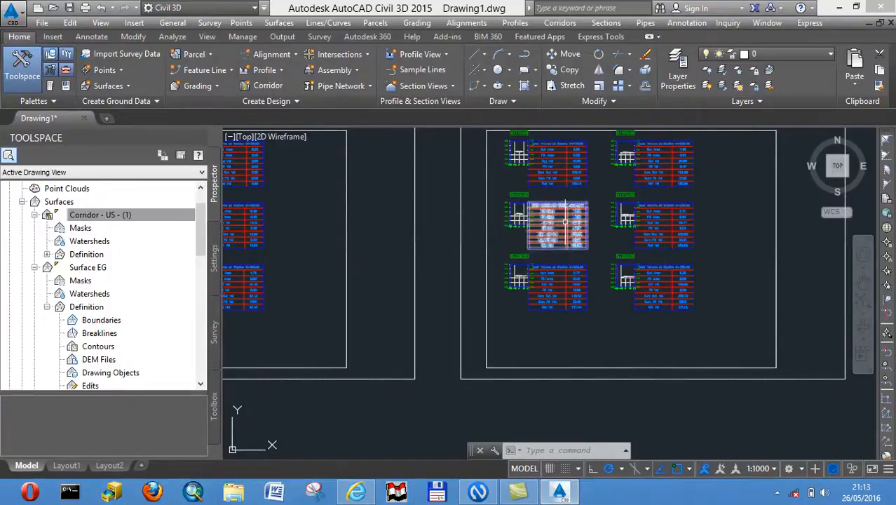
scroll(480, 210, down, 6)
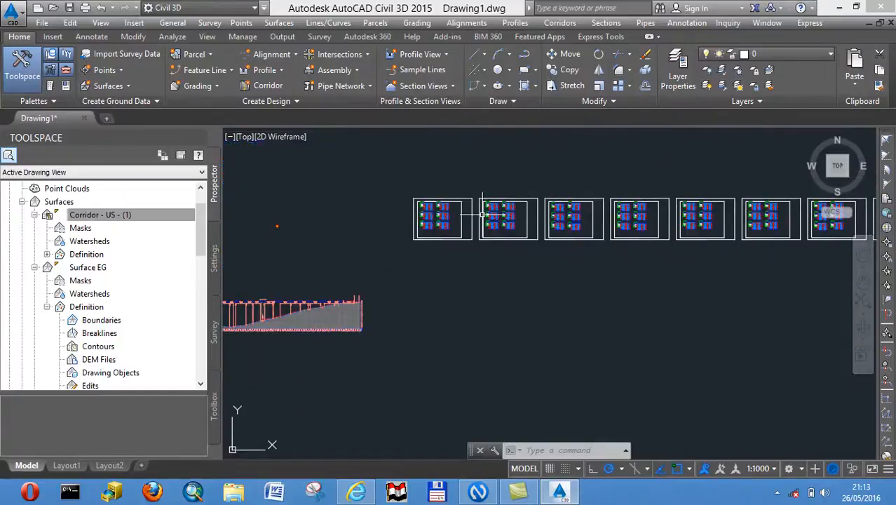
mouse_move(732, 248)
middle_down()
mouse_move(512, 254)
mouse_move(604, 248)
middle_up()
scroll(605, 248, down, 3)
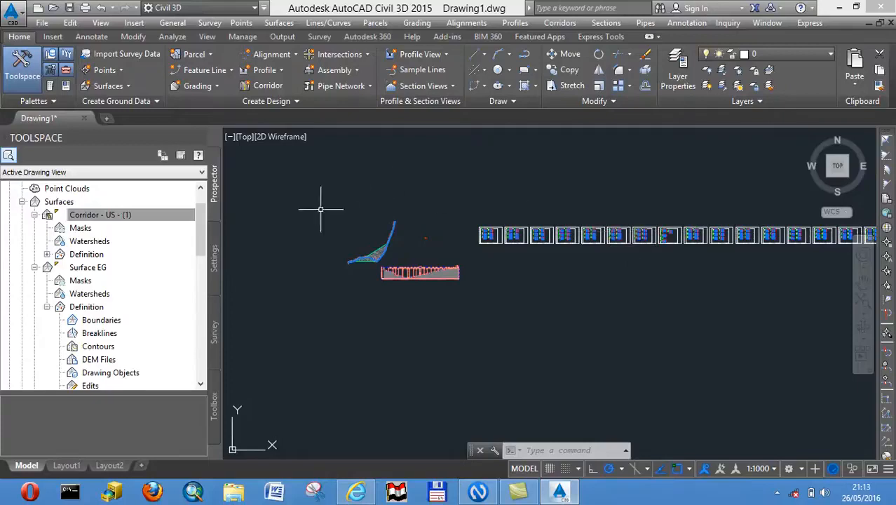
Open the Cut and Fill quantity takeoff criteria for editing and choose Surface EG as the surface for defining material
click(215, 261)
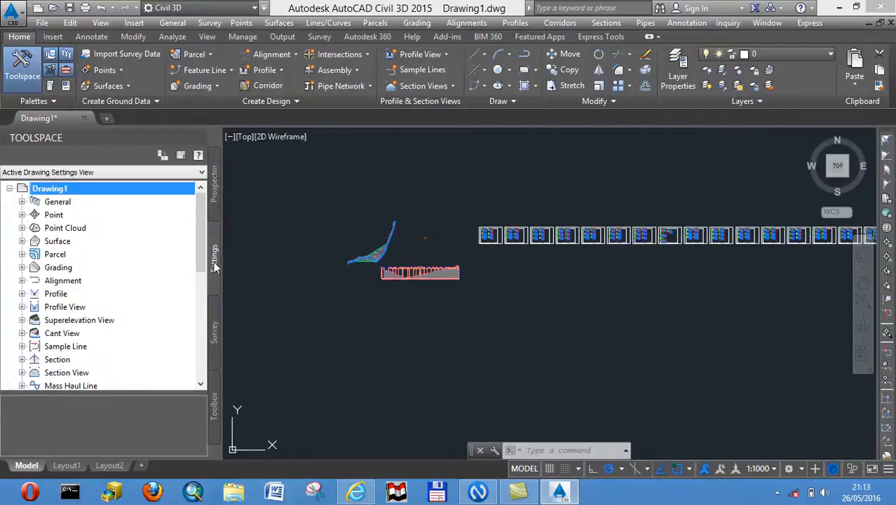
drag(201, 256, 202, 347)
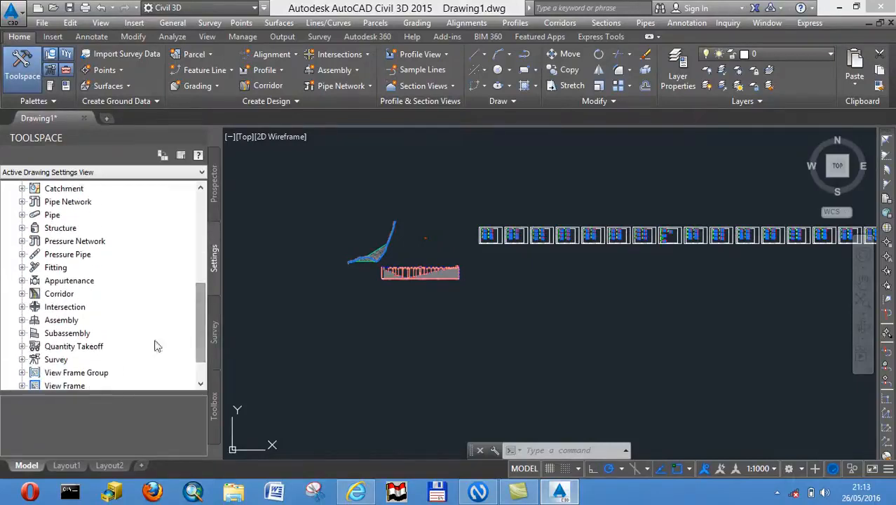
click(22, 348)
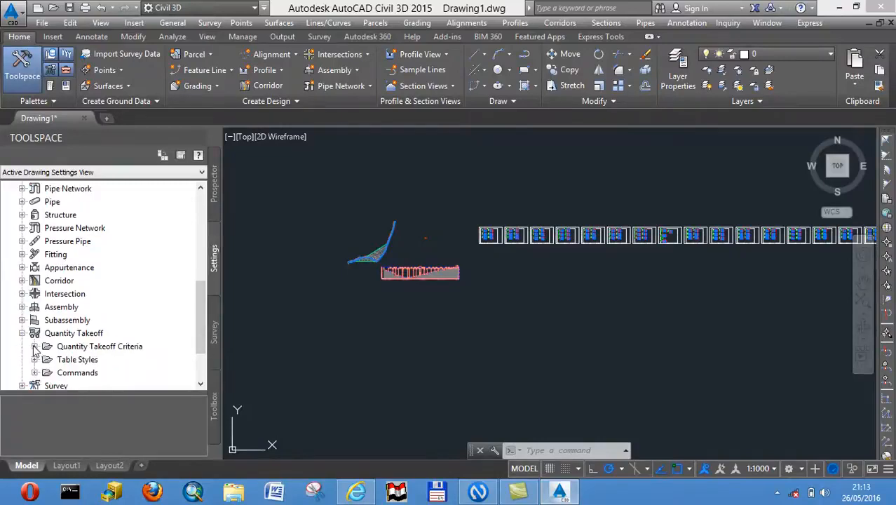
click(34, 346)
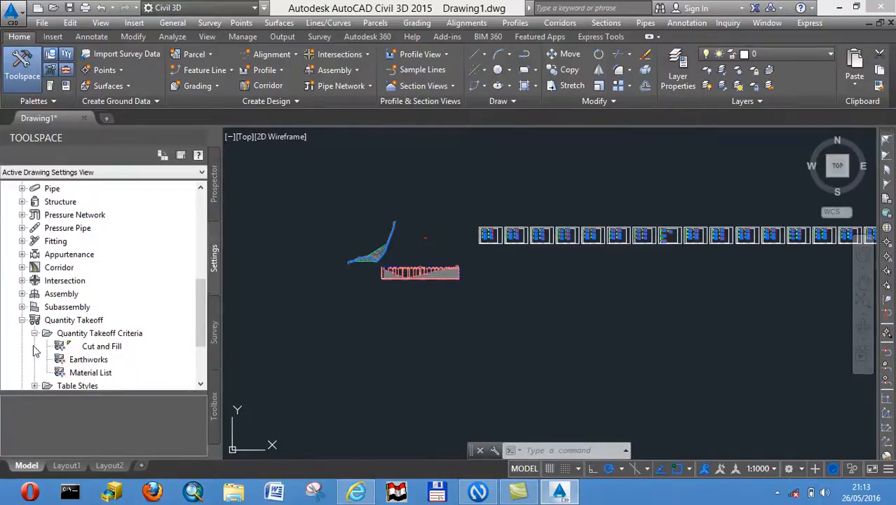
right_click(105, 349)
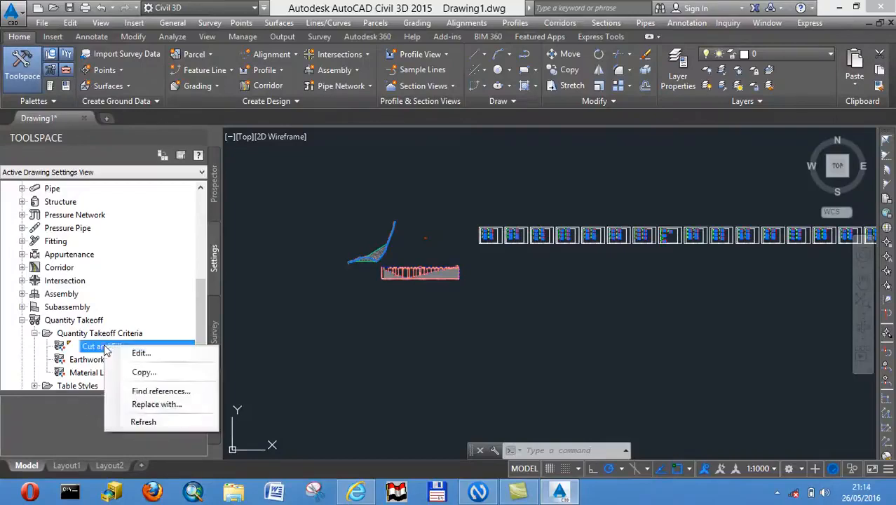
click(140, 353)
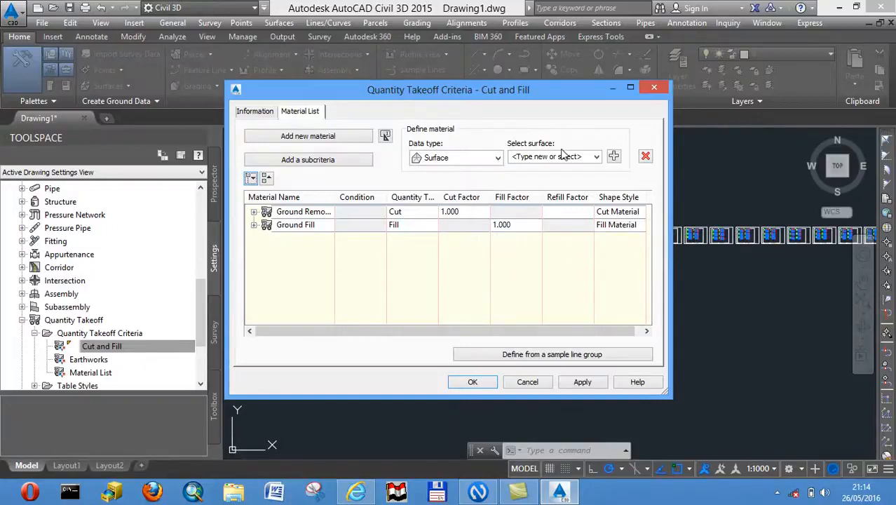
click(596, 158)
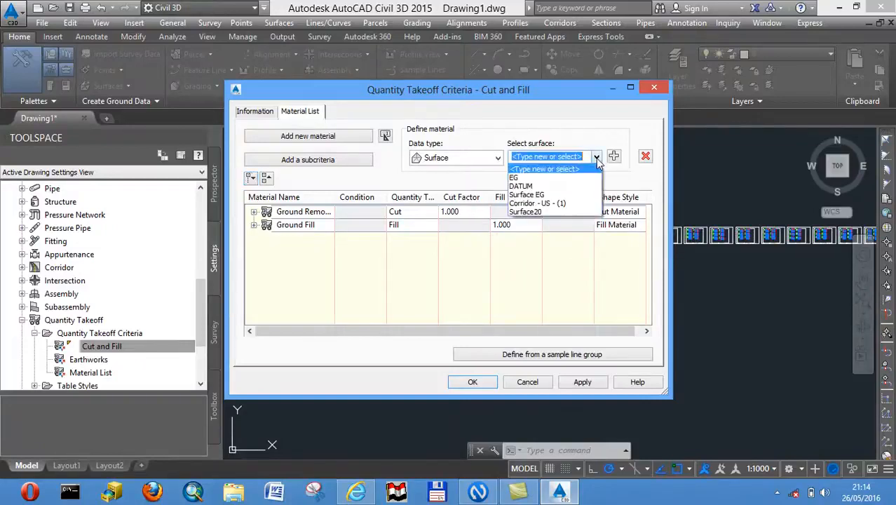
click(581, 195)
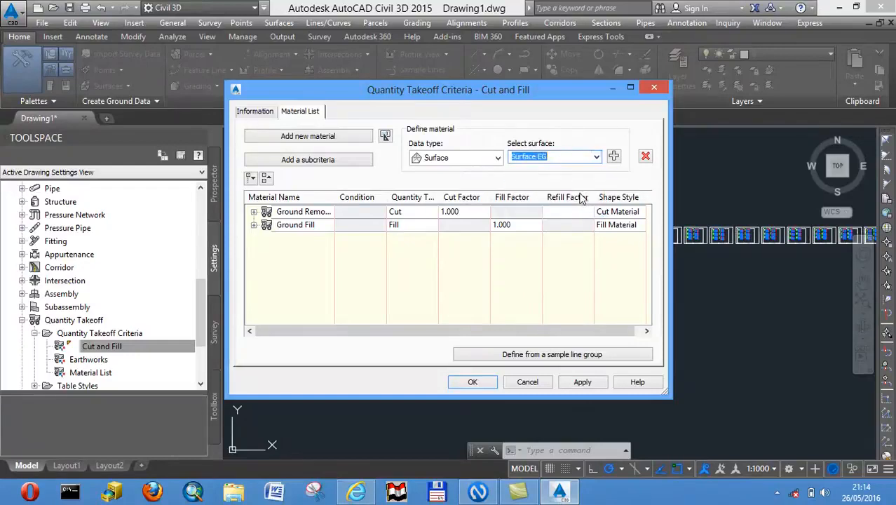
Set the Ground Removed cut factor and the Ground Fill fill factor both to 1.500, and apply the criteria changes
double_click(464, 212)
drag(464, 212, 454, 211)
text(5)
double_click(520, 225)
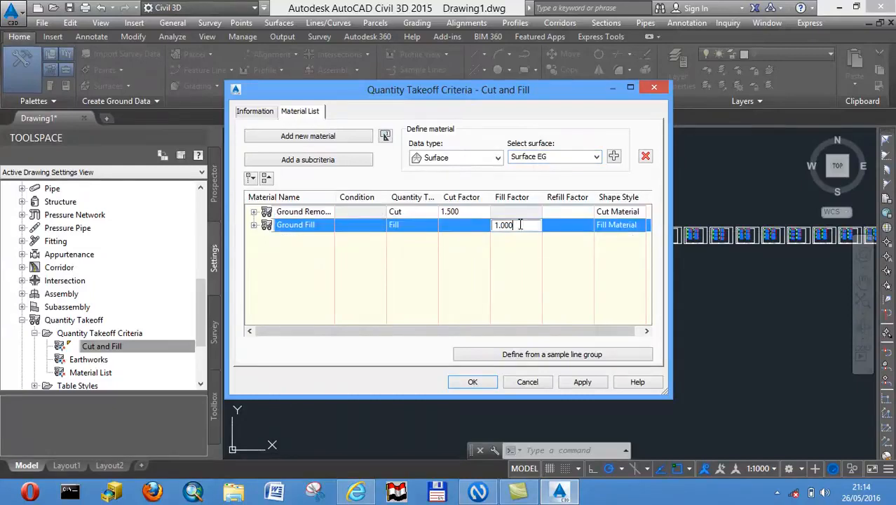
text(2)
click(574, 388)
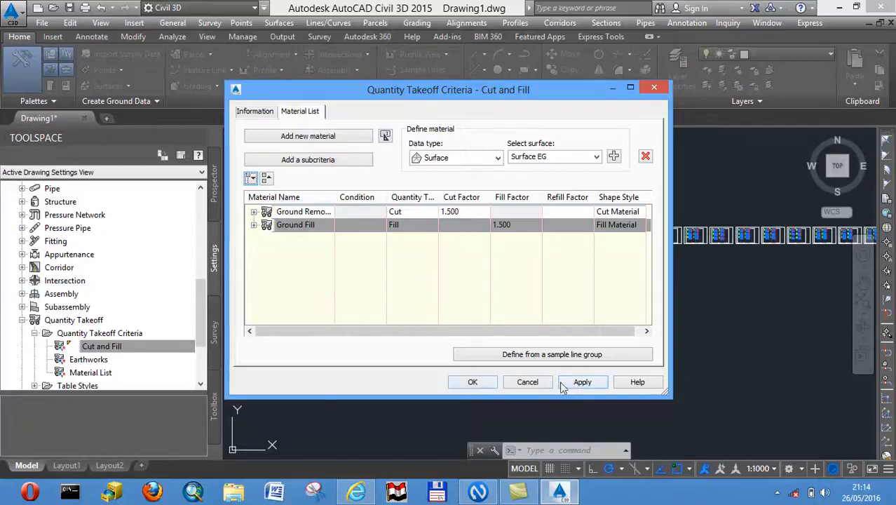
click(473, 382)
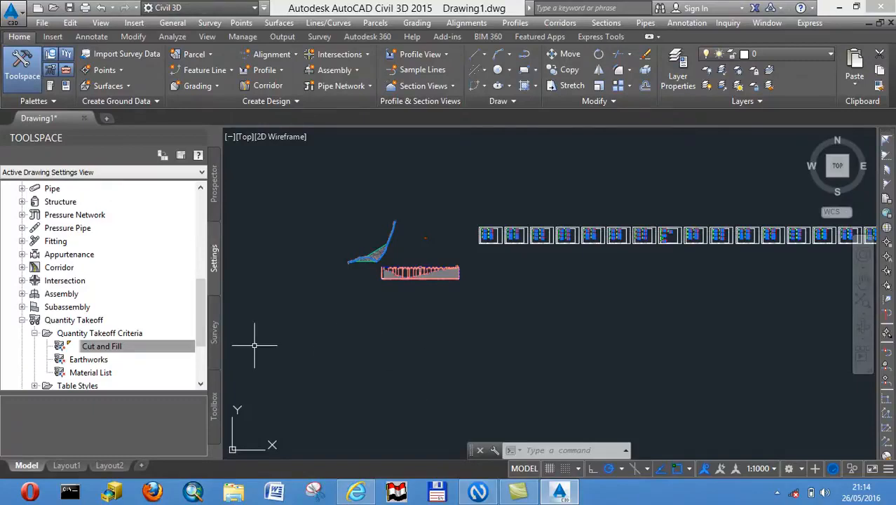
Edit the Material List quantity takeoff criteria, choosing Surface EG as the surface, and apply it
click(106, 374)
right_click(106, 373)
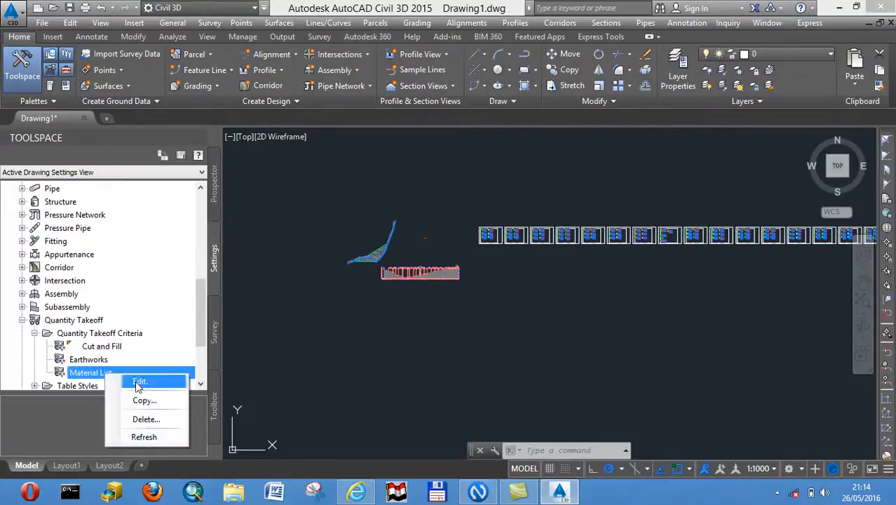
click(139, 381)
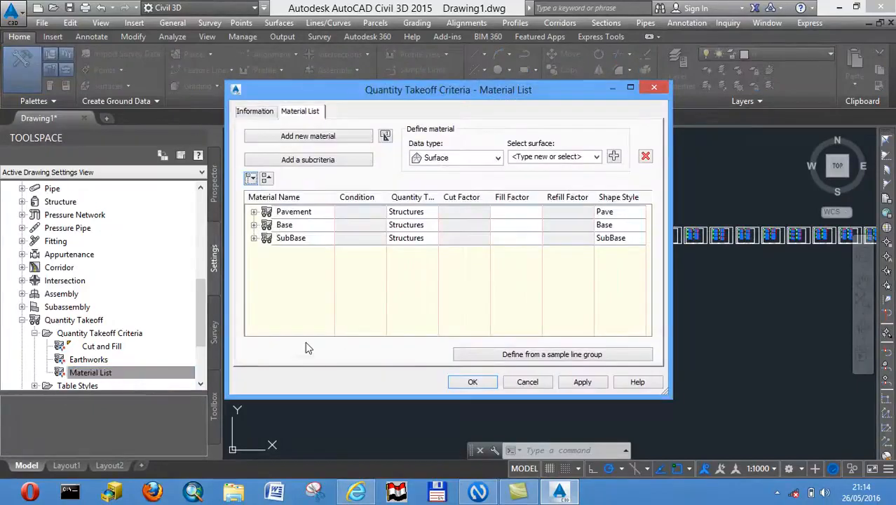
click(597, 156)
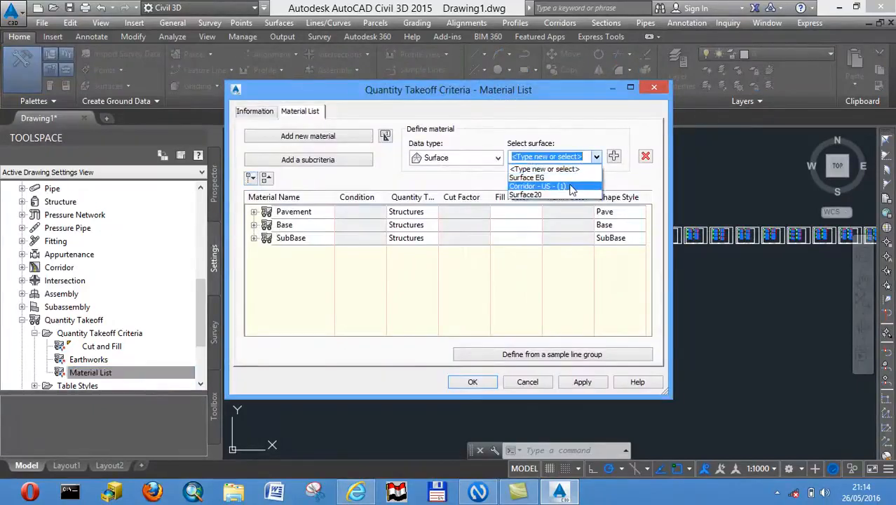
click(570, 177)
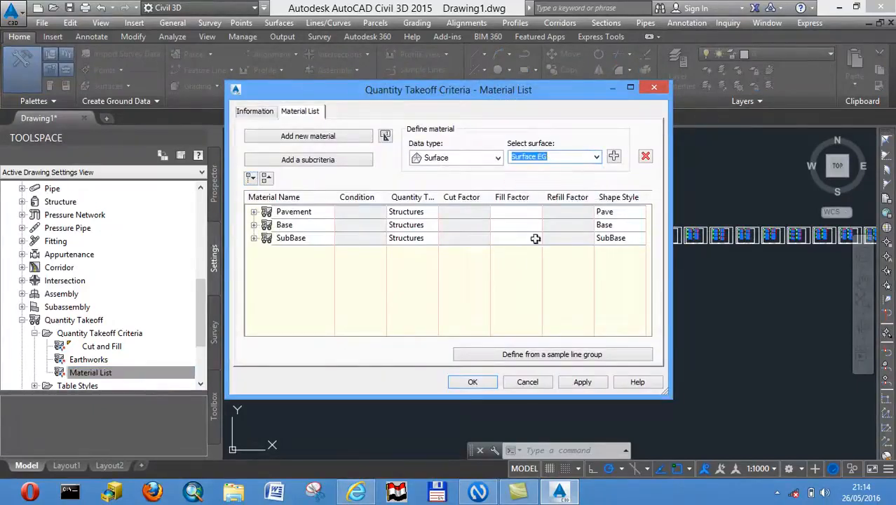
click(577, 384)
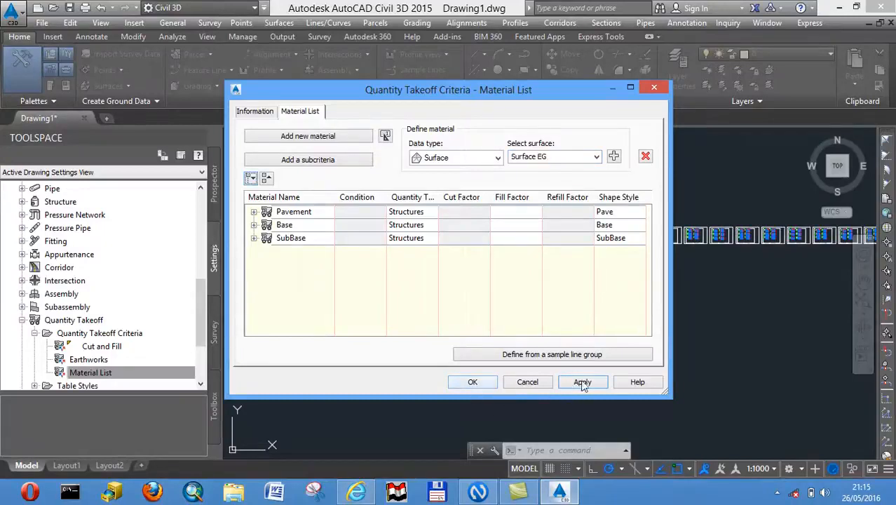
click(473, 382)
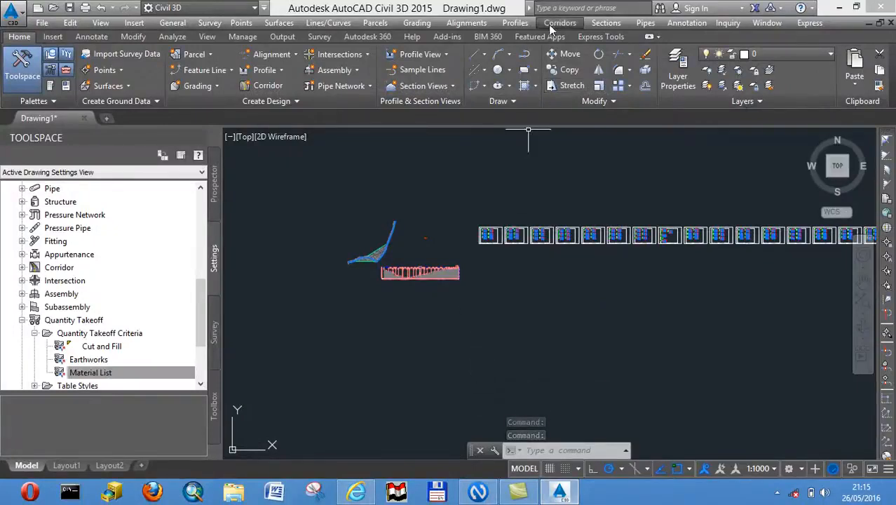
Generate a volume report for Alignment -AB with SL Collection - 1 and Material List - (1), allowing scripts to run
click(607, 24)
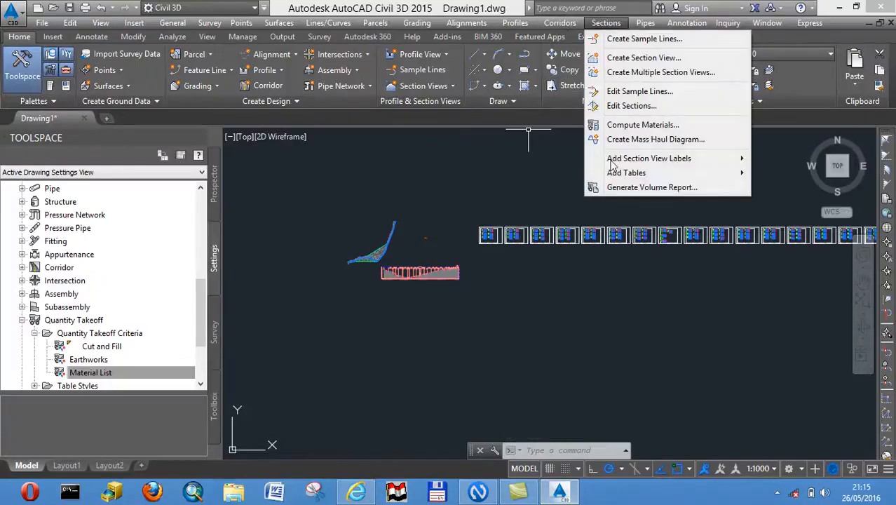
click(621, 188)
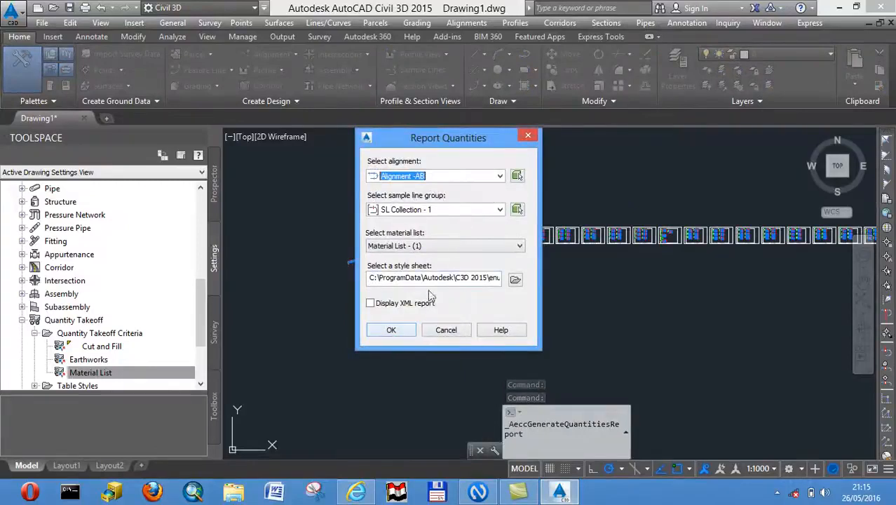
click(391, 330)
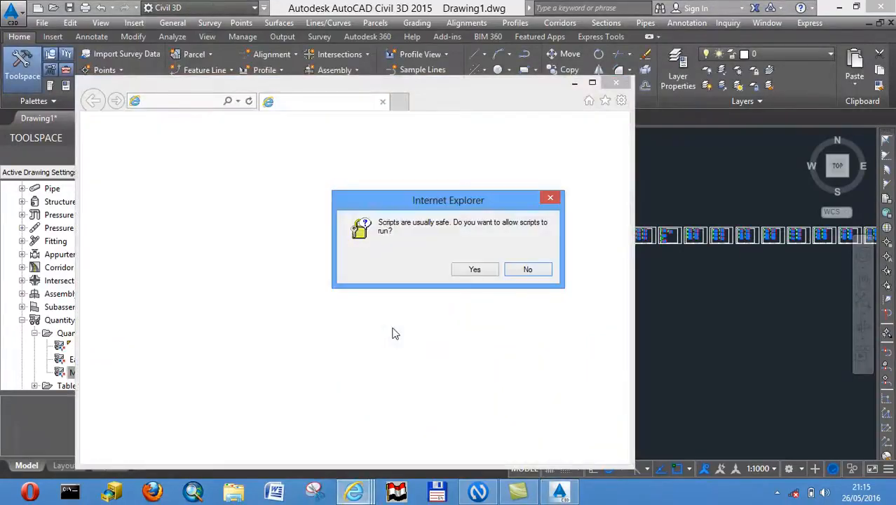
click(480, 271)
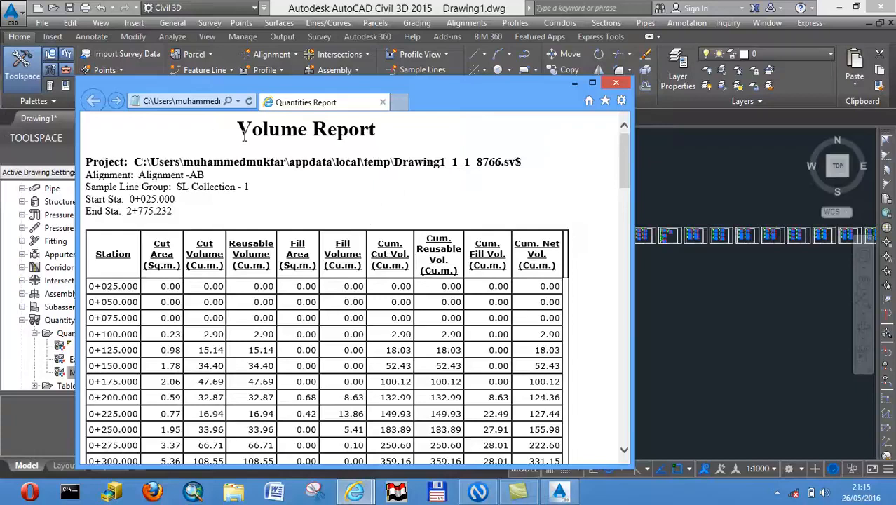
Copy the entire contents of the volume report, including the heading and the station table
drag(351, 266, 386, 314)
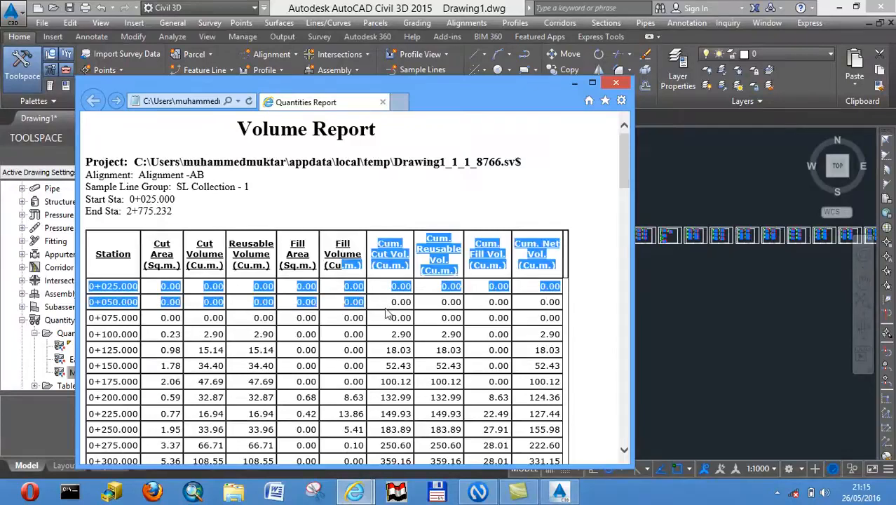
key(ctrl+a)
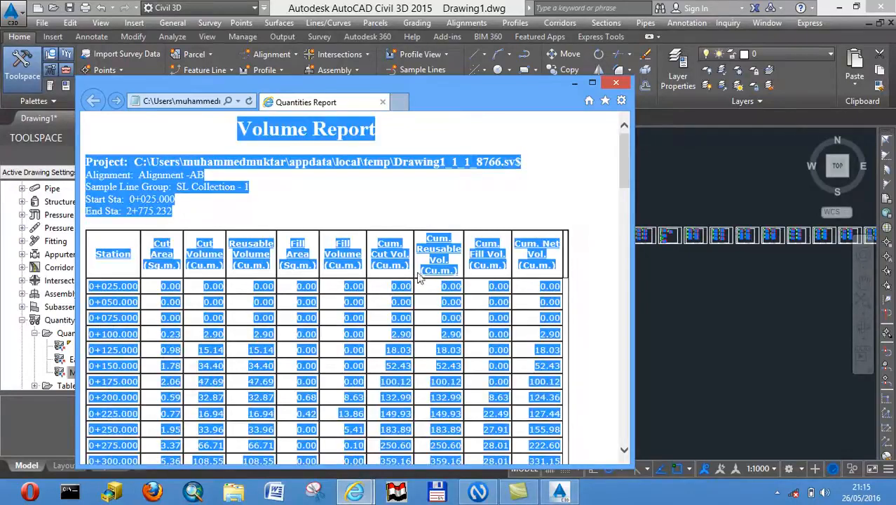
right_click(356, 331)
click(394, 354)
Switch to Microsoft Office Excel 2007 and paste the copied volume report into cell A1 of the blank workbook
key(super)
drag(213, 500, 374, 499)
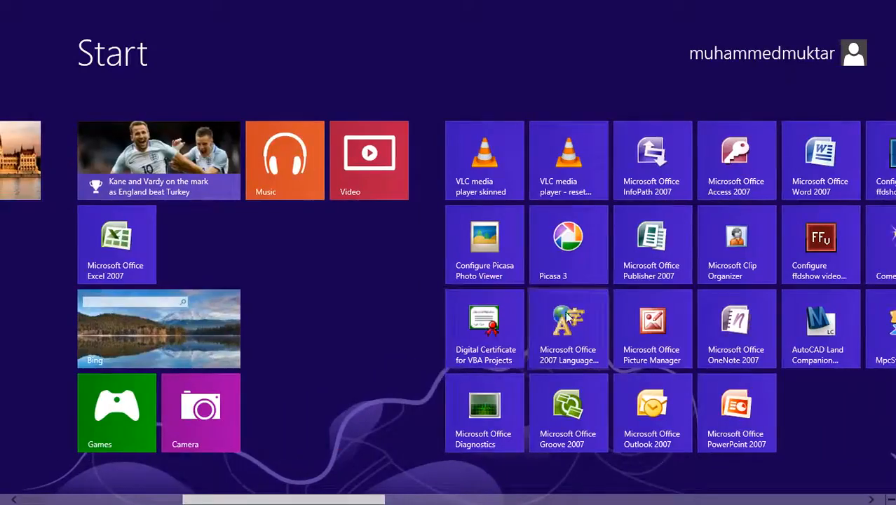
text(EX)
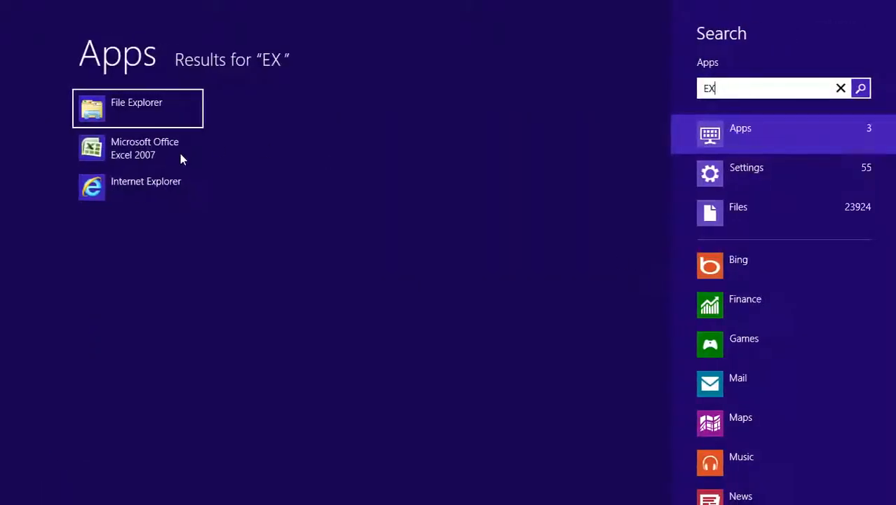
click(116, 145)
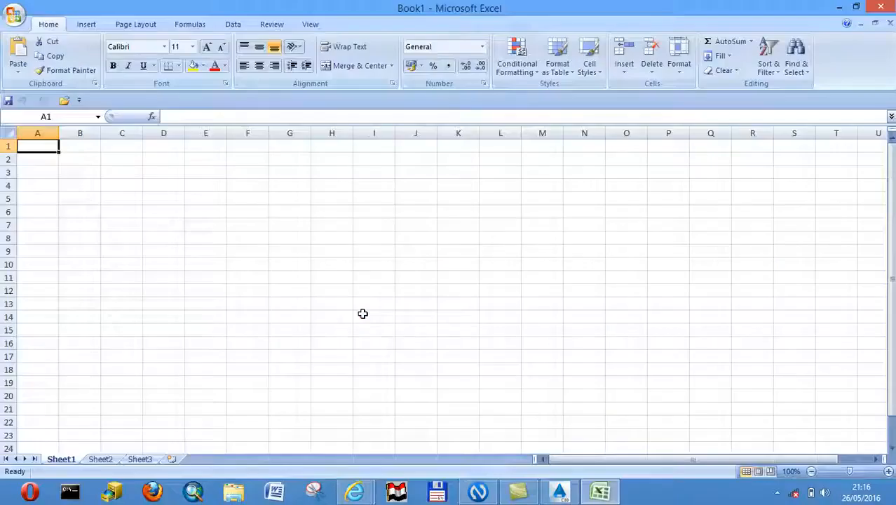
right_click(51, 146)
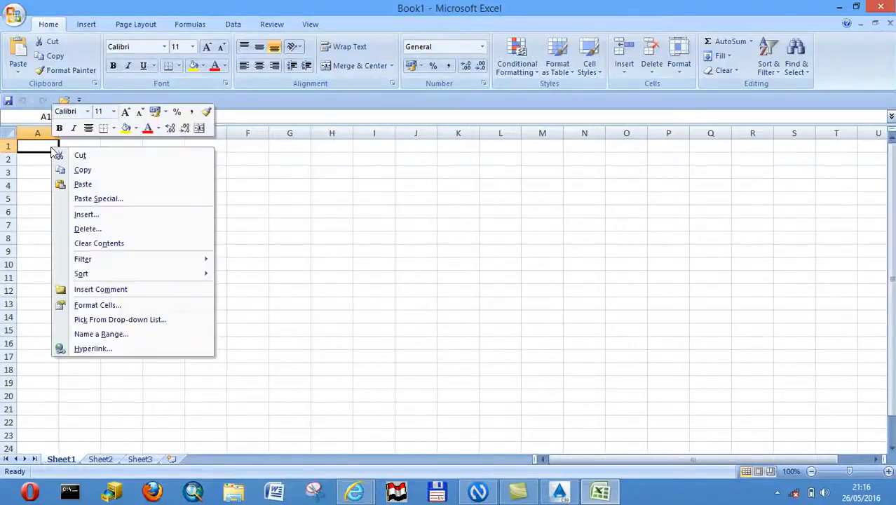
click(80, 184)
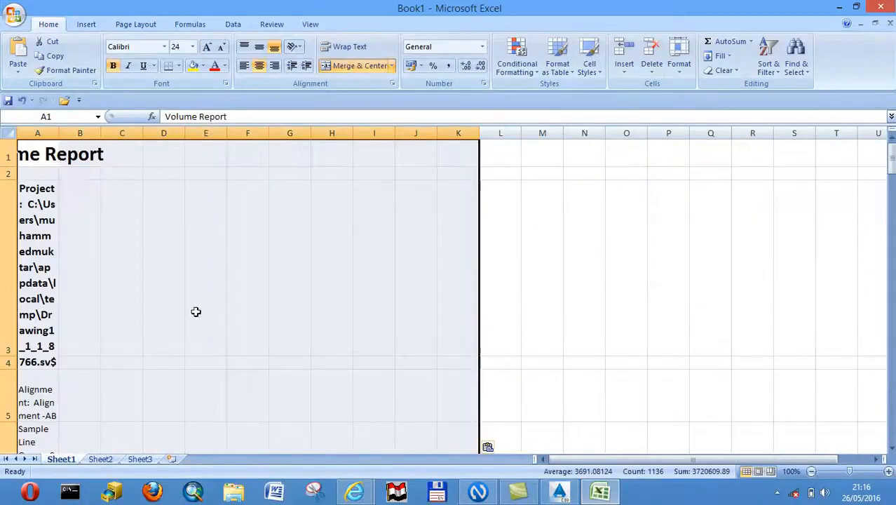
click(196, 311)
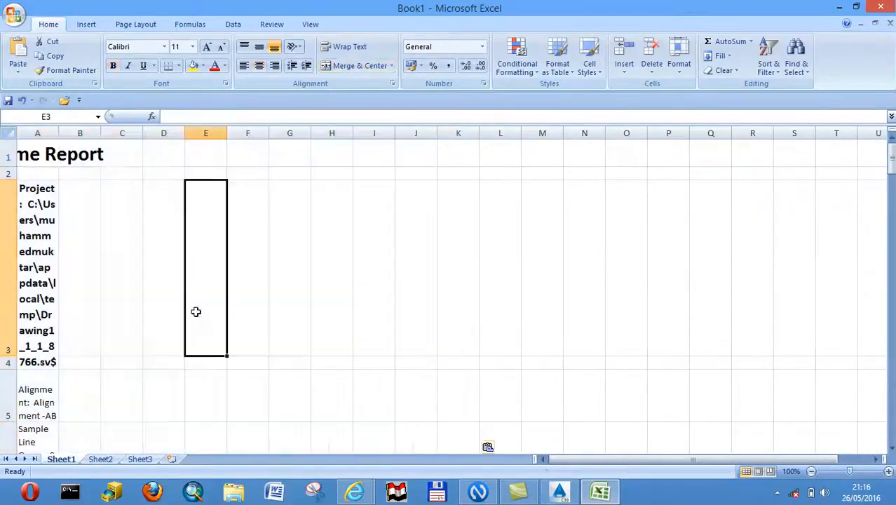
Widen column A of the pasted report, look over the station rows, and switch back to AutoCAD Civil 3D
scroll(196, 312, down, 4)
scroll(196, 312, down, 2)
scroll(195, 312, up, 5)
drag(59, 134, 76, 135)
scroll(162, 197, down, 4)
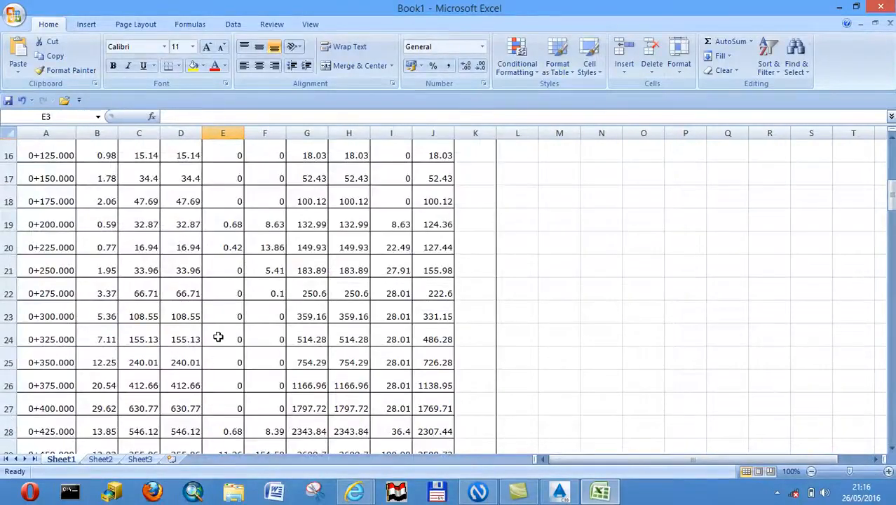
click(561, 493)
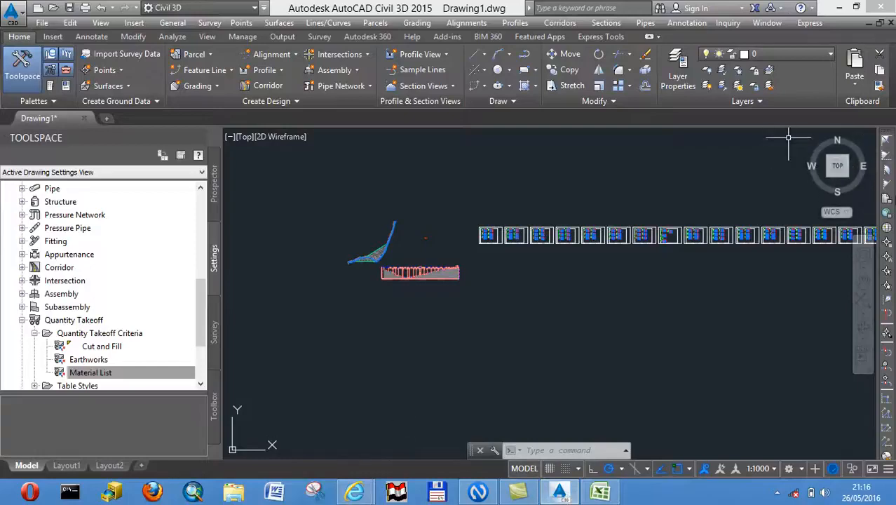
click(777, 493)
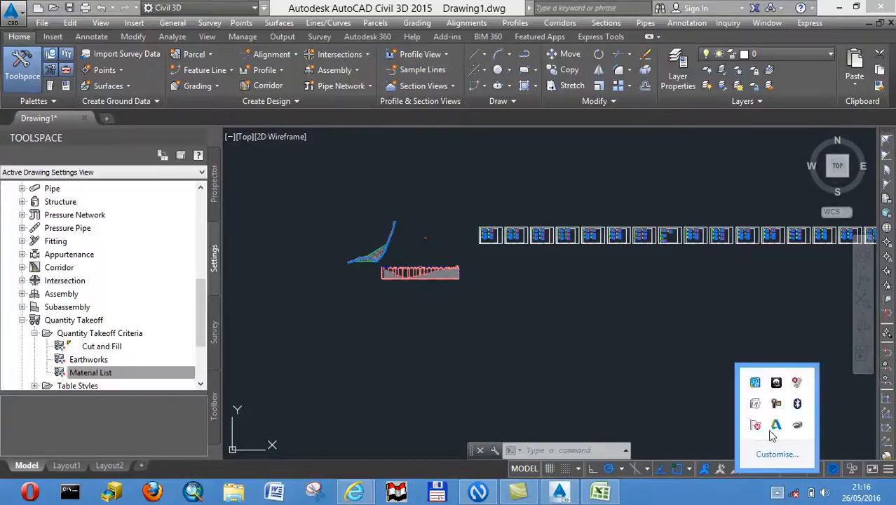
click(776, 404)
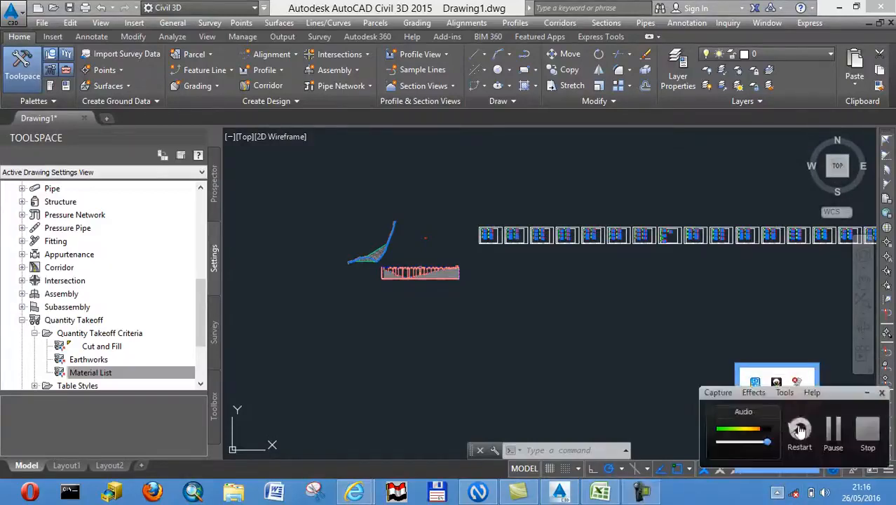